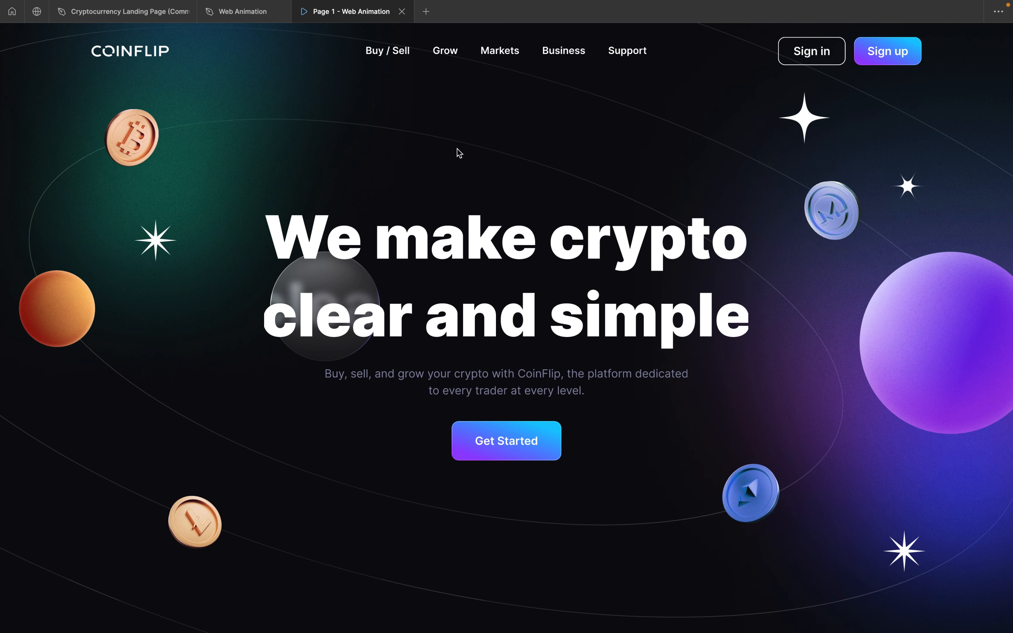
- Preview the finished animated CoinFlip landing page from the hero down to the customer support section and back up
scroll(535, 159, down, 4)
scroll(535, 159, down, 6)
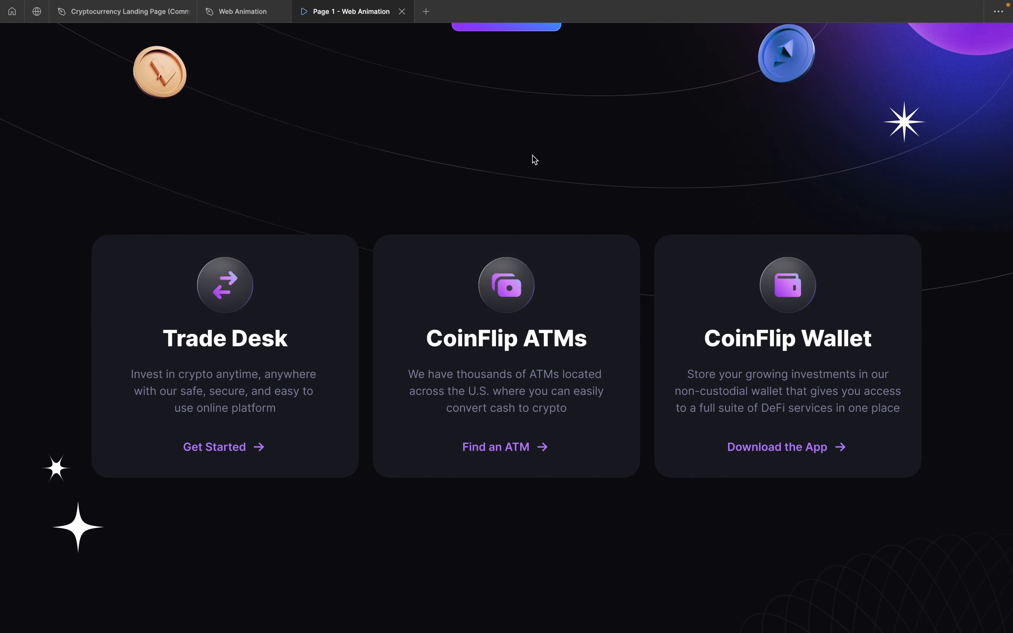
scroll(535, 160, down, 8)
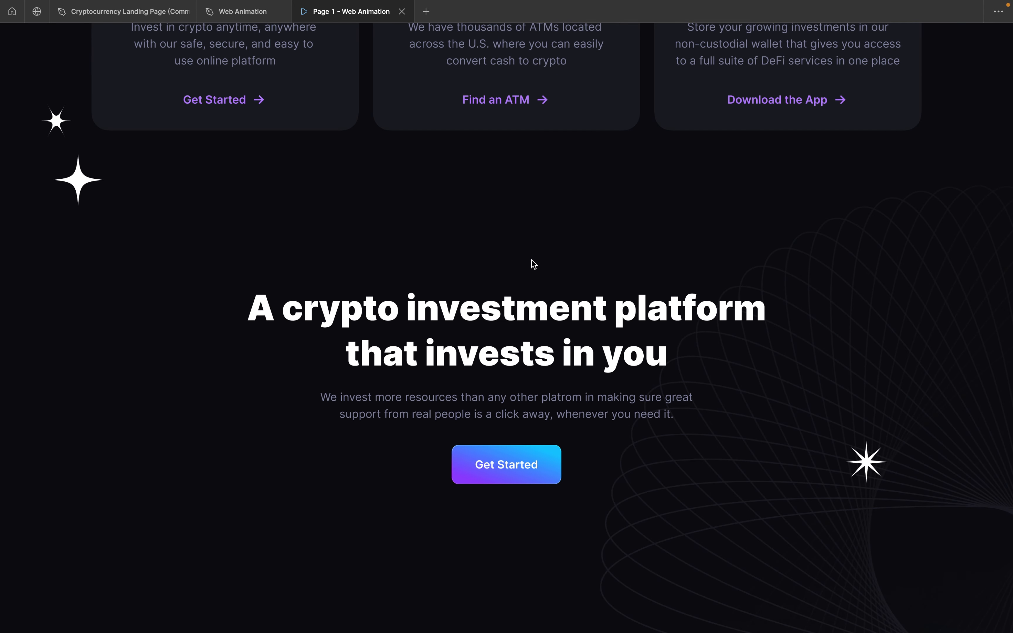
scroll(534, 264, down, 10)
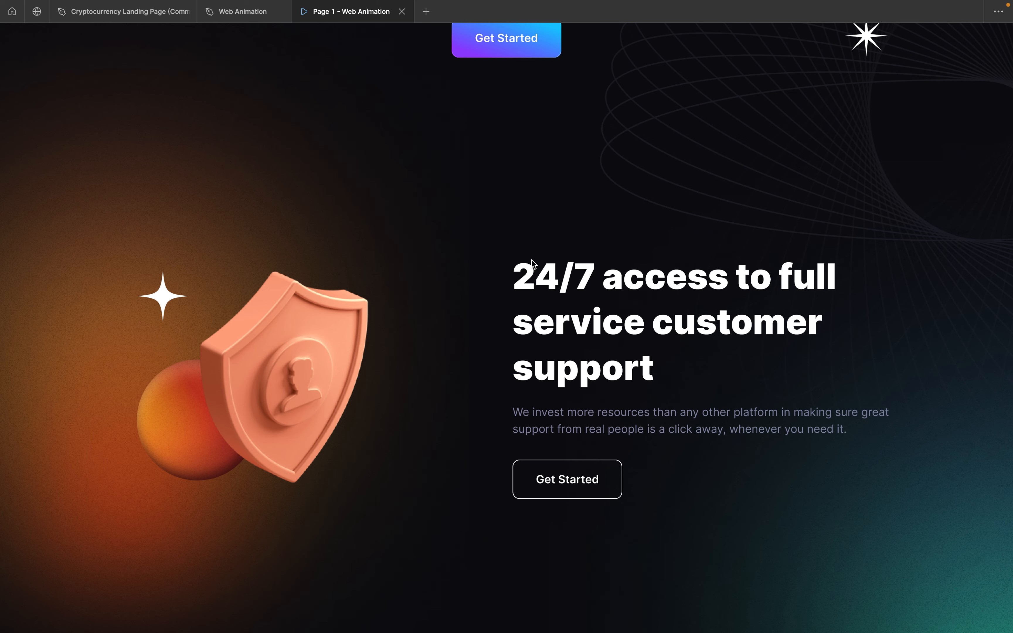
scroll(534, 263, up, 15)
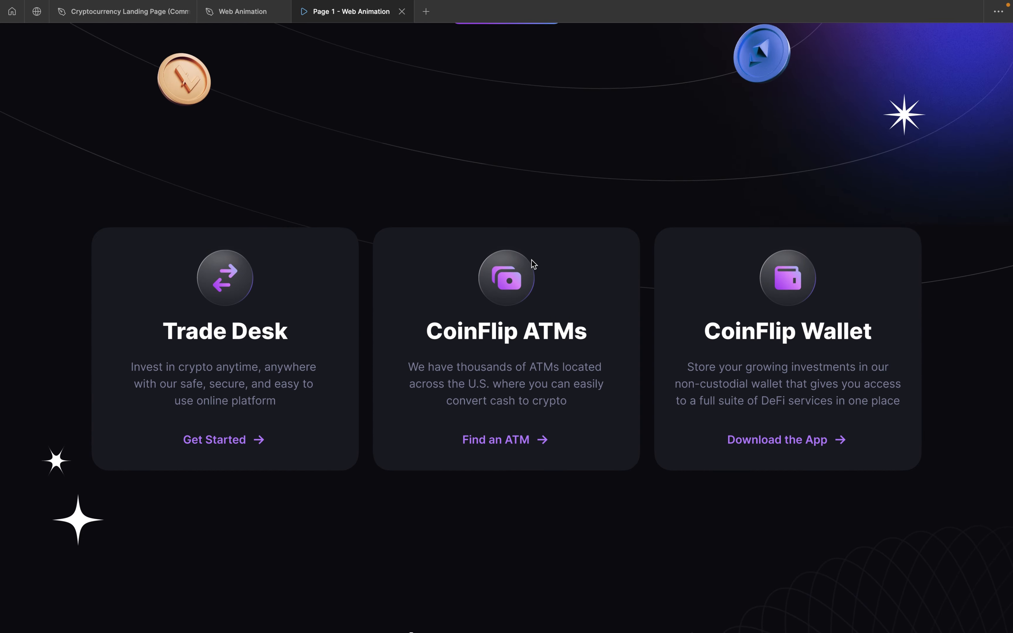
scroll(534, 264, up, 10)
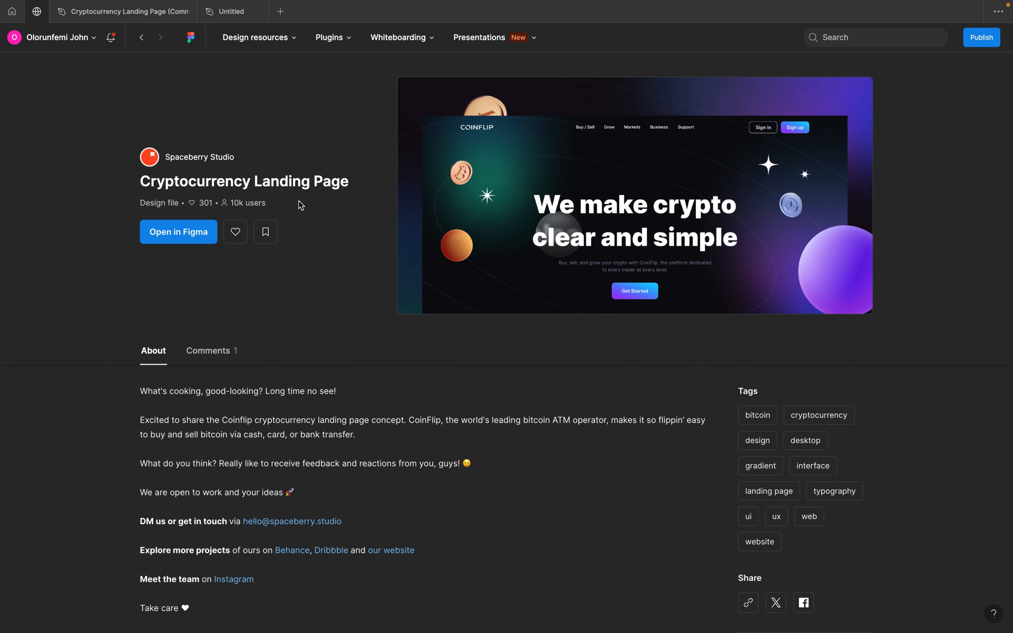
- Open the Cryptocurrency Landing Page community file and copy its Landing Page frame
drag(143, 182, 354, 184)
click(131, 15)
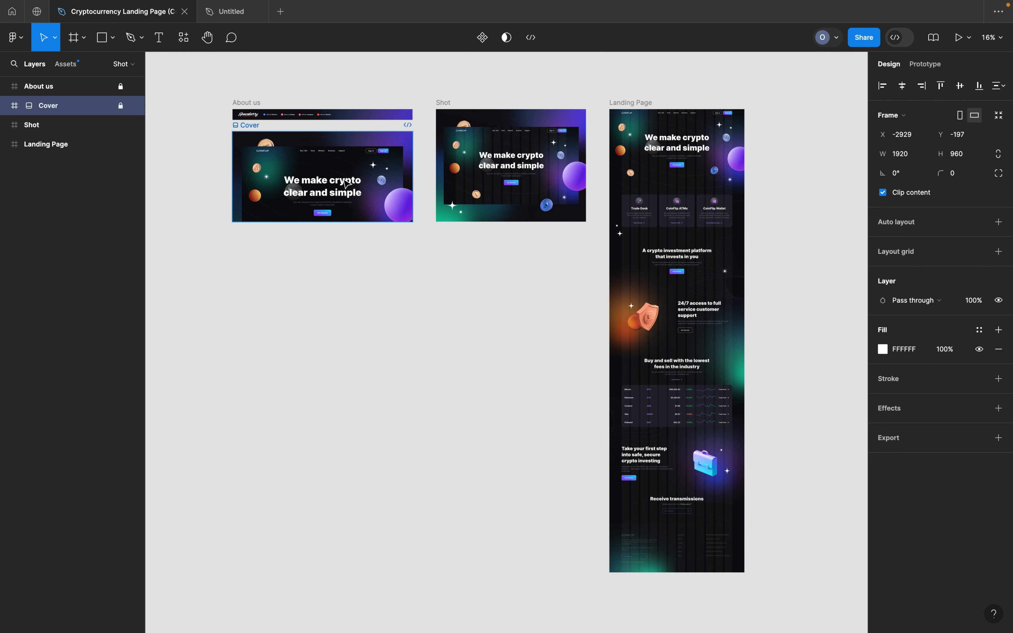
click(648, 105)
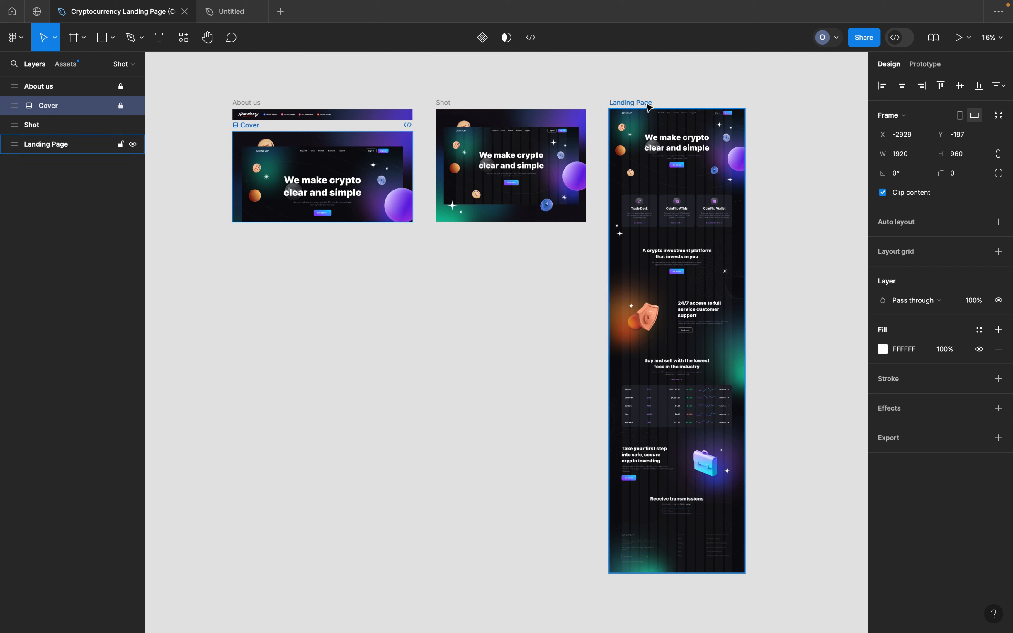
scroll(648, 107, right, 5)
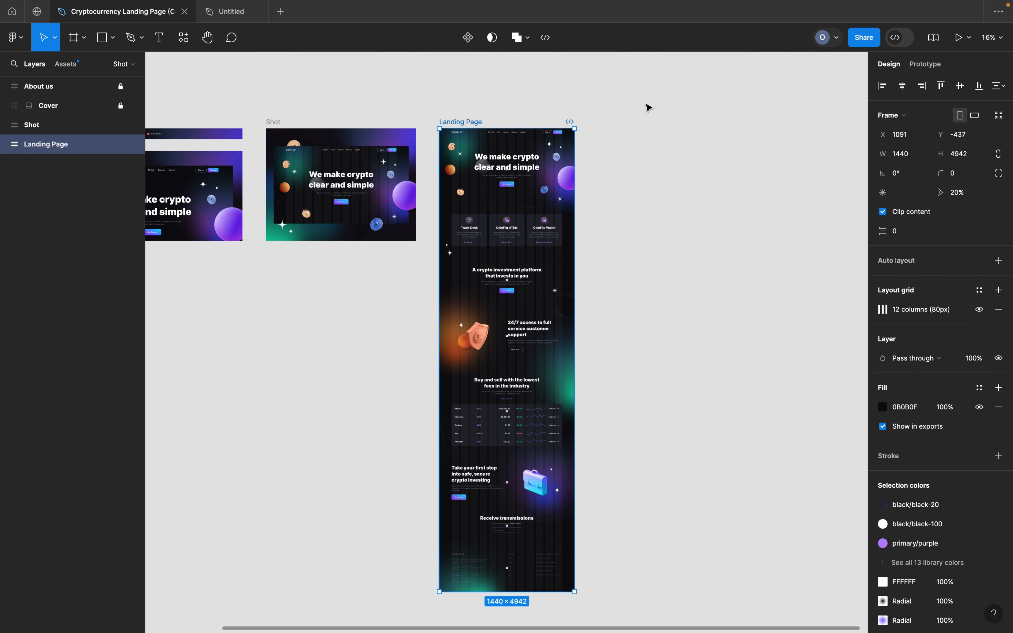
click(469, 123)
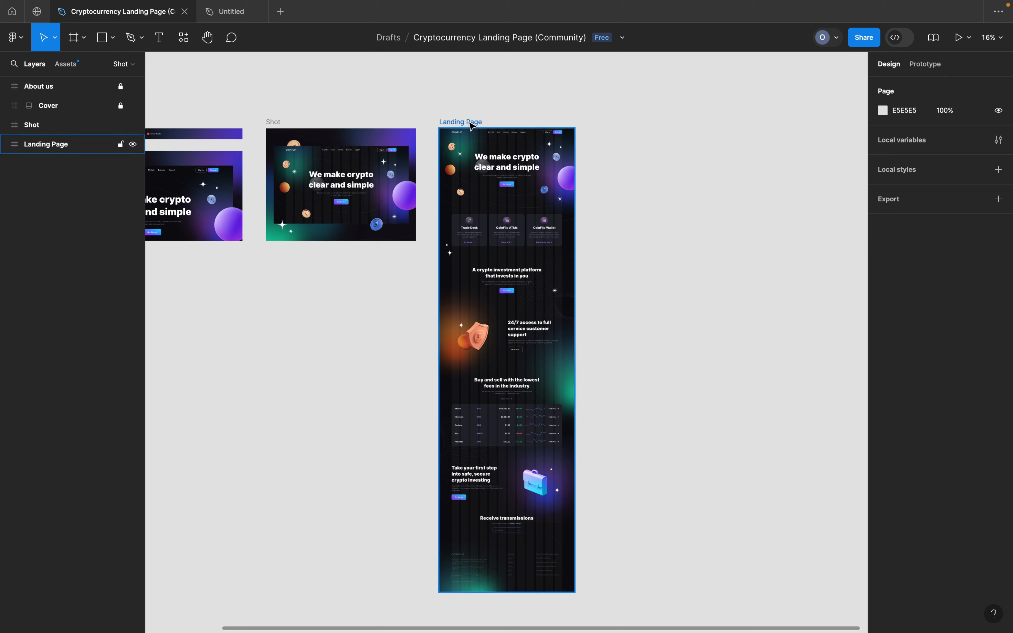
drag(471, 125, 538, 118)
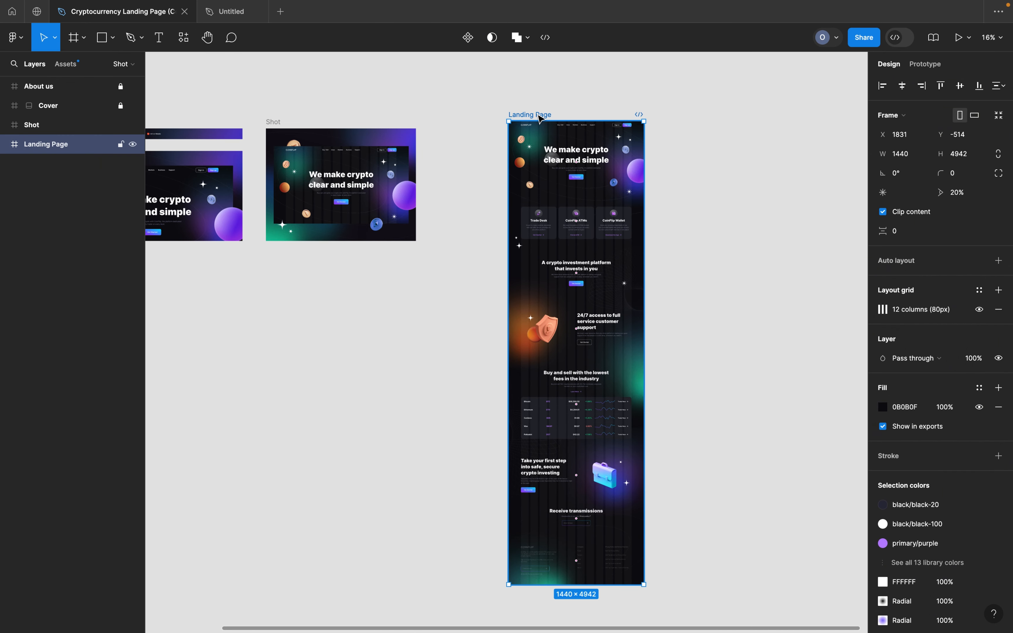
key(ctrl+z)
click(473, 123)
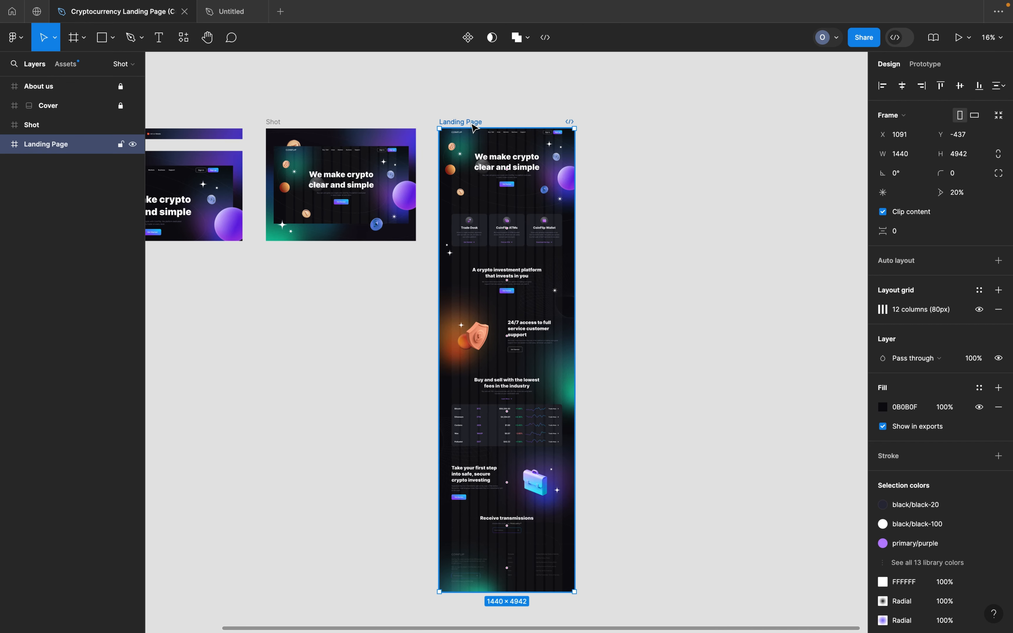
- Switch to the untitled design file and rename it as Web Animation
click(226, 11)
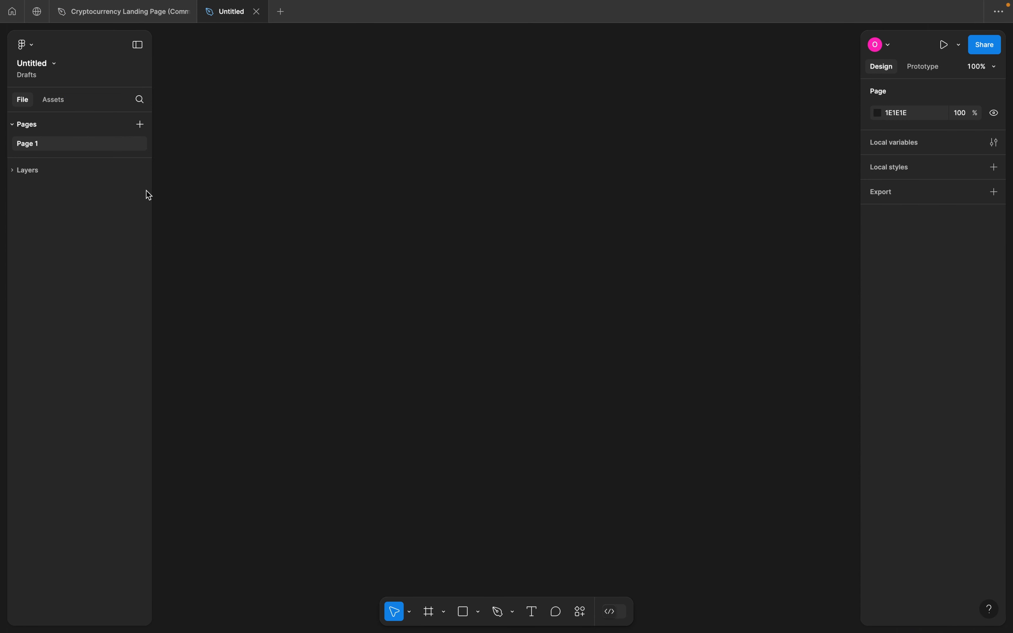
double_click(35, 64)
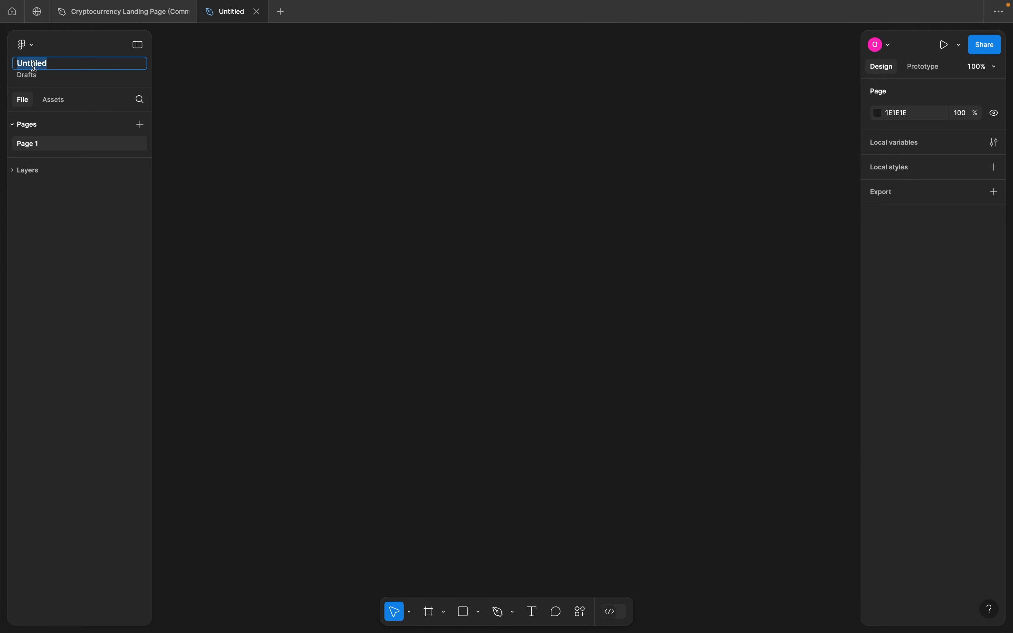
text(Web Animation)
key(Return)
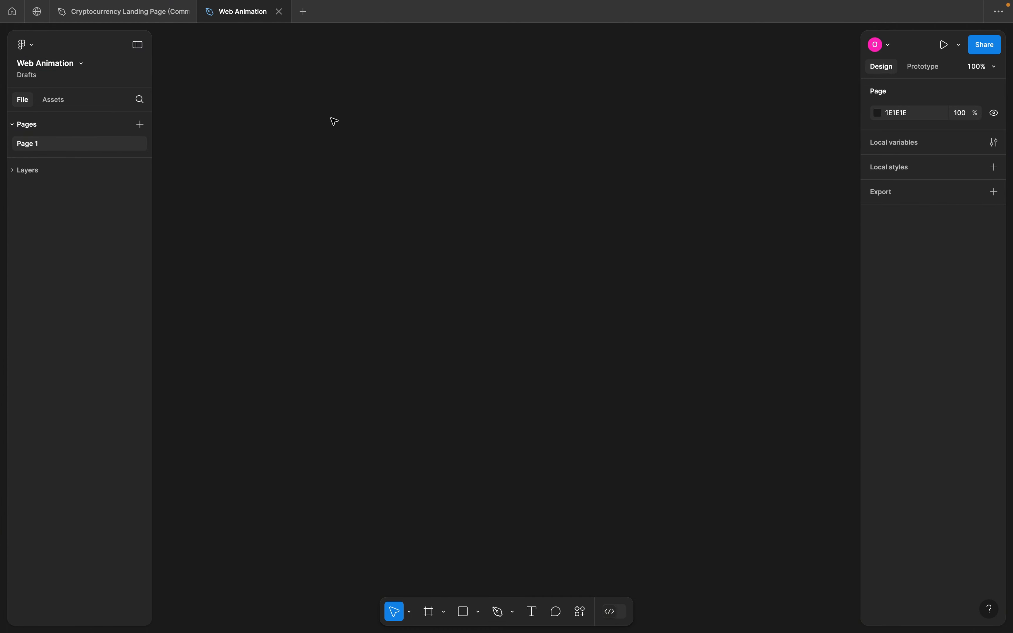
- Paste the copied Landing Page frame onto Page 1 of the Web Animation file
key(ctrl+v)
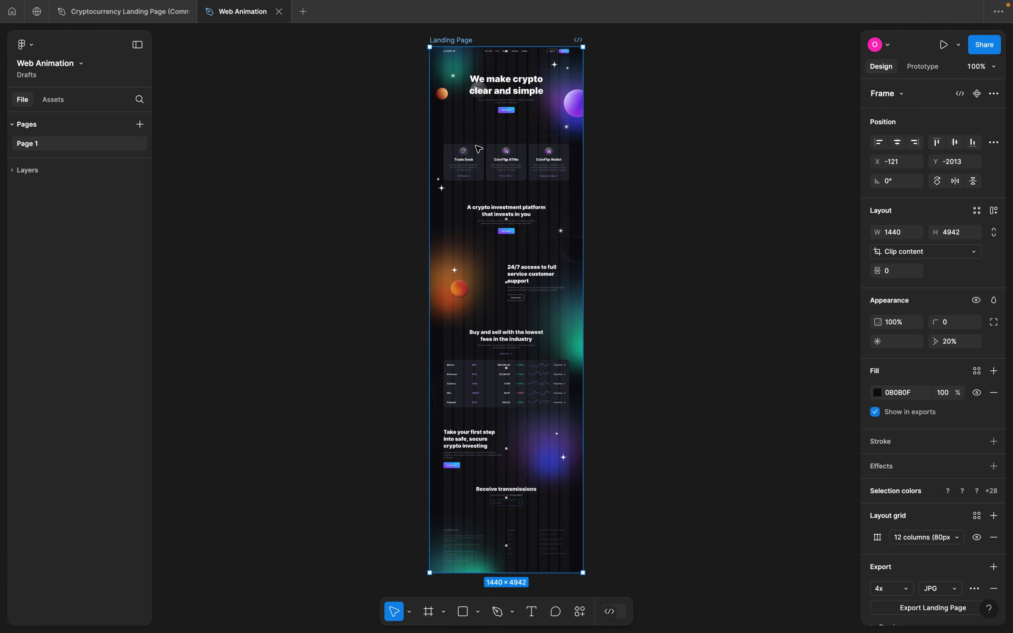
click(126, 12)
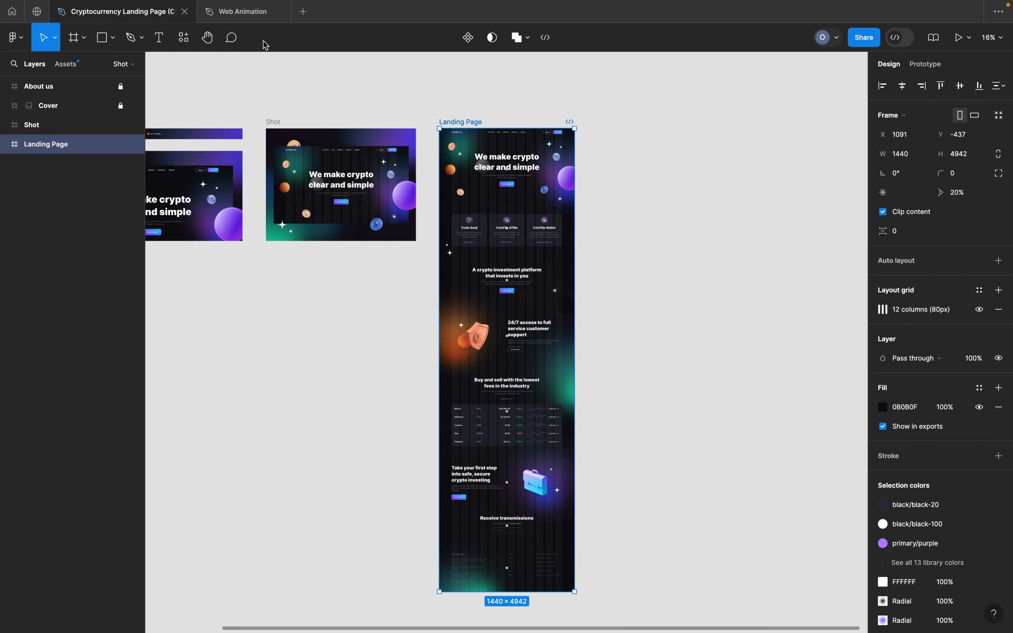
click(245, 12)
scroll(531, 127, up, 2)
scroll(530, 126, up, 5)
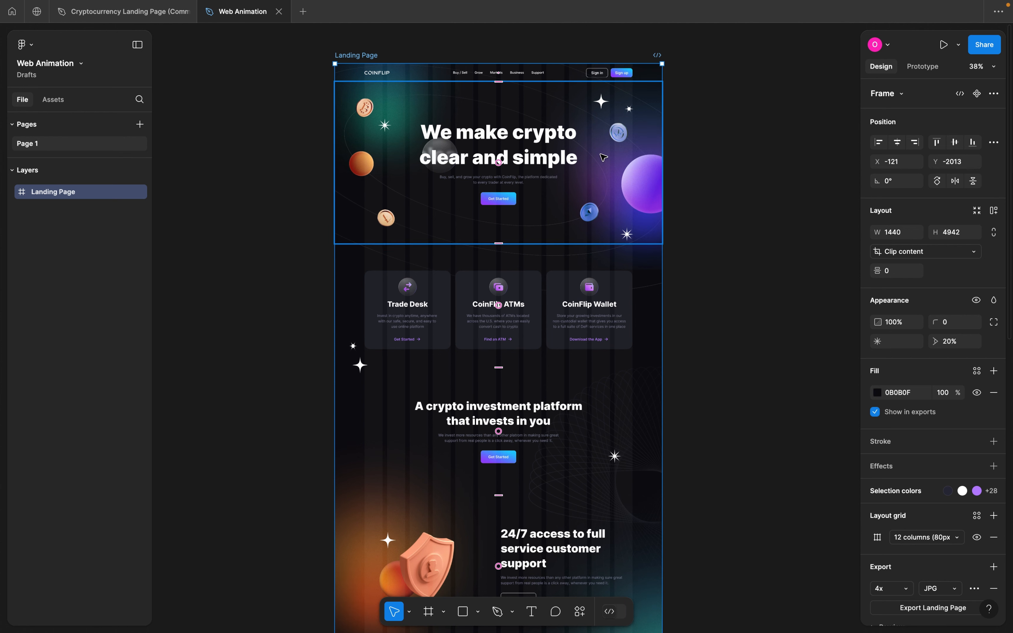
click(764, 147)
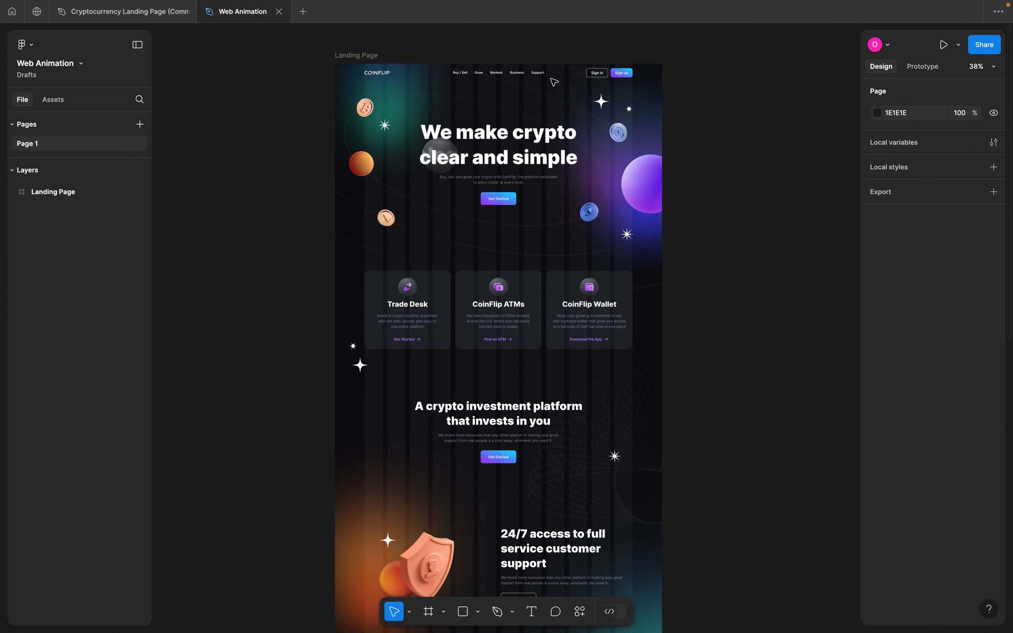
- Present the Landing Page frame as a prototype to check how it fills the screen, and return to the design file
click(387, 67)
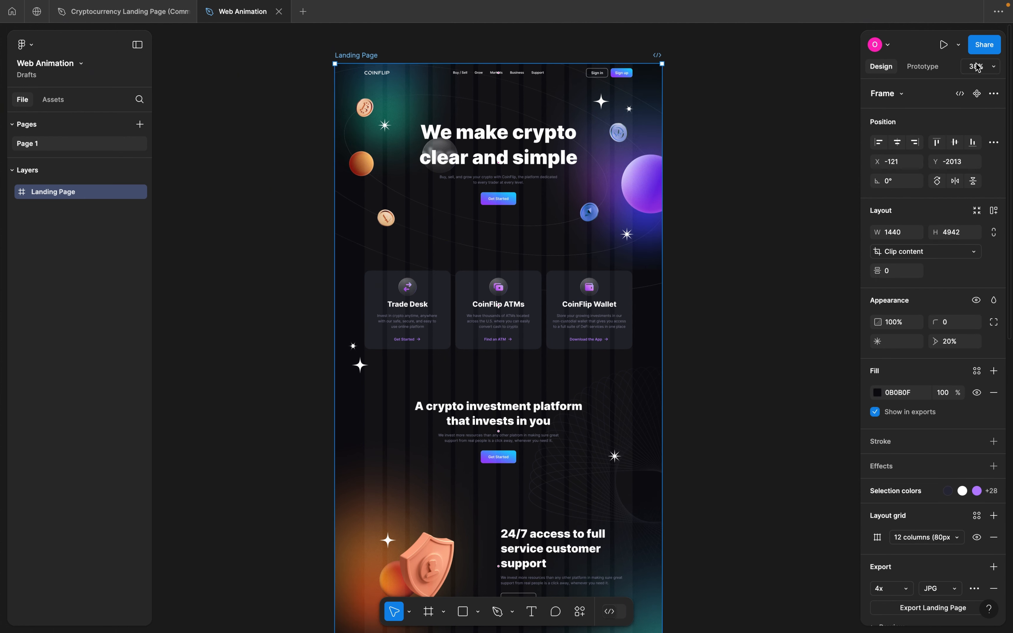
click(944, 44)
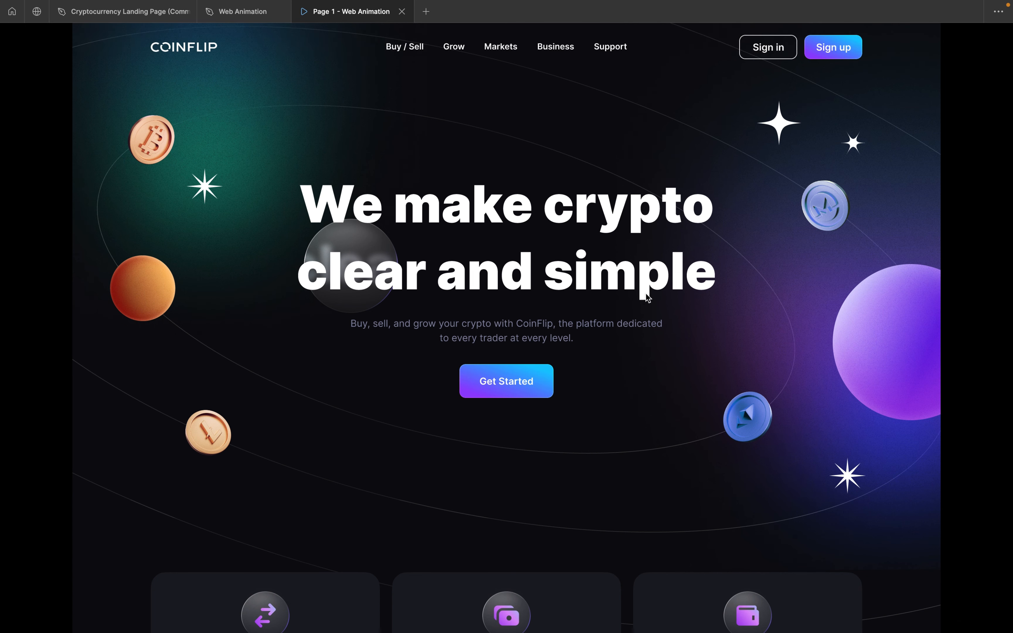
scroll(648, 297, down, 4)
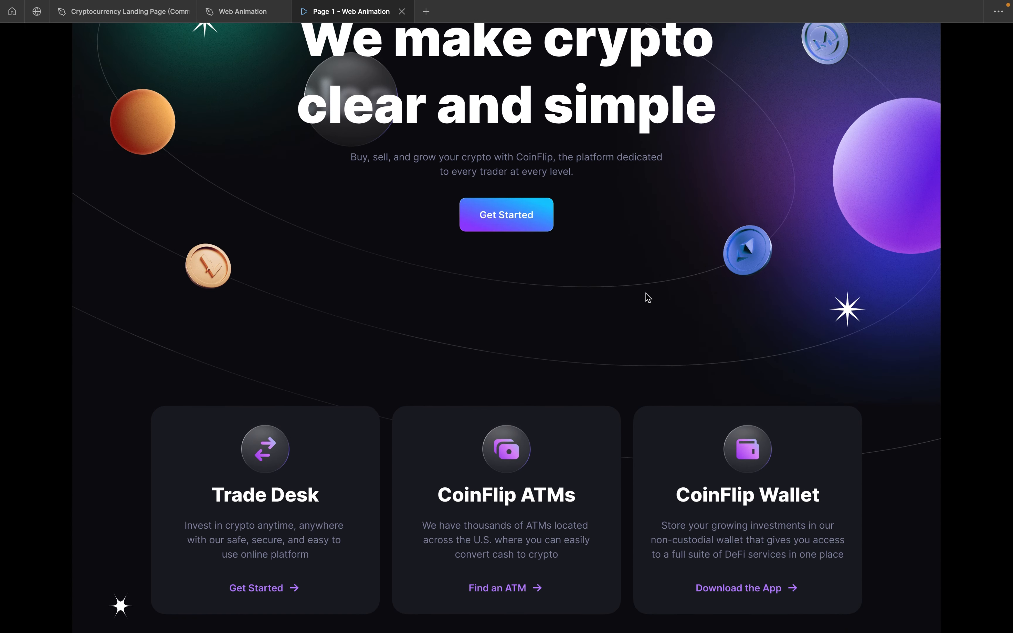
scroll(648, 298, up, 4)
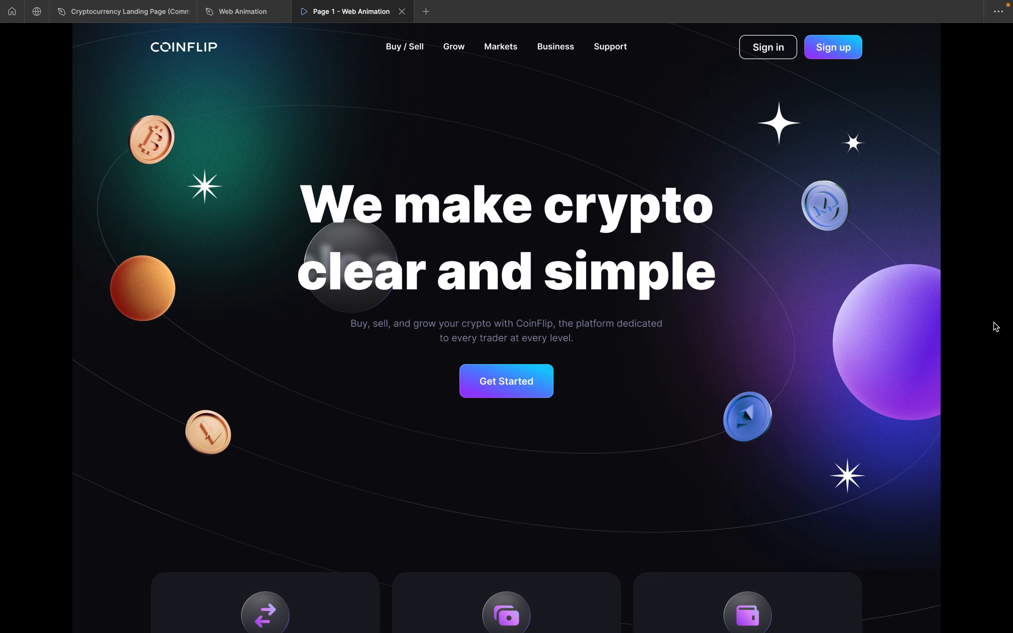
click(240, 21)
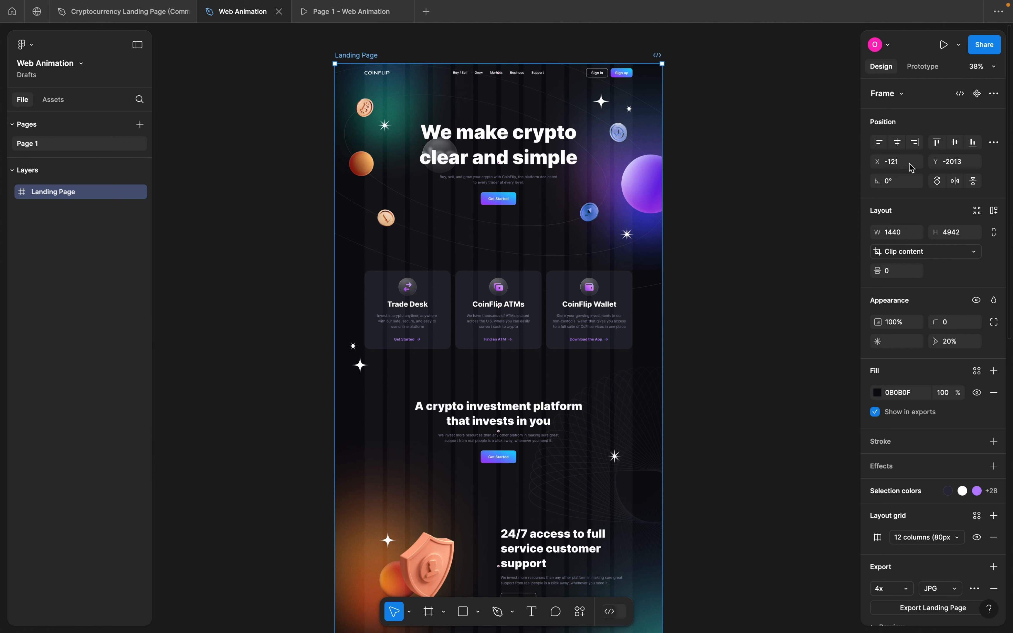
- Scale the Landing Page frame proportionally with the Scale tool to a width of 1680
click(895, 234)
scroll(747, 350, down, 3)
scroll(747, 350, down, 10)
scroll(748, 350, right, 3)
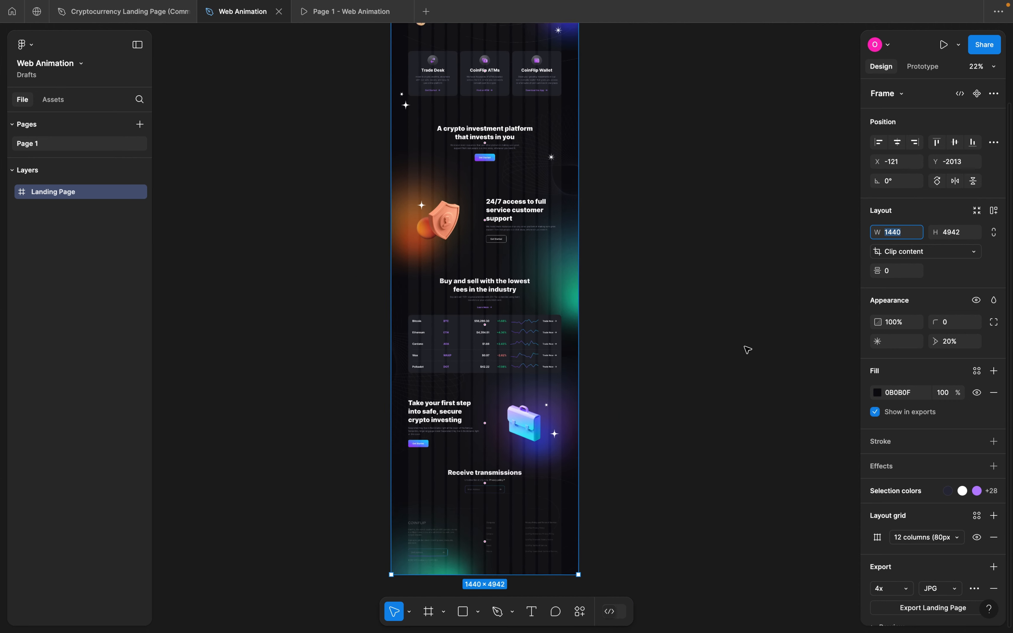
scroll(748, 350, down, 8)
scroll(748, 349, right, 3)
text(k)
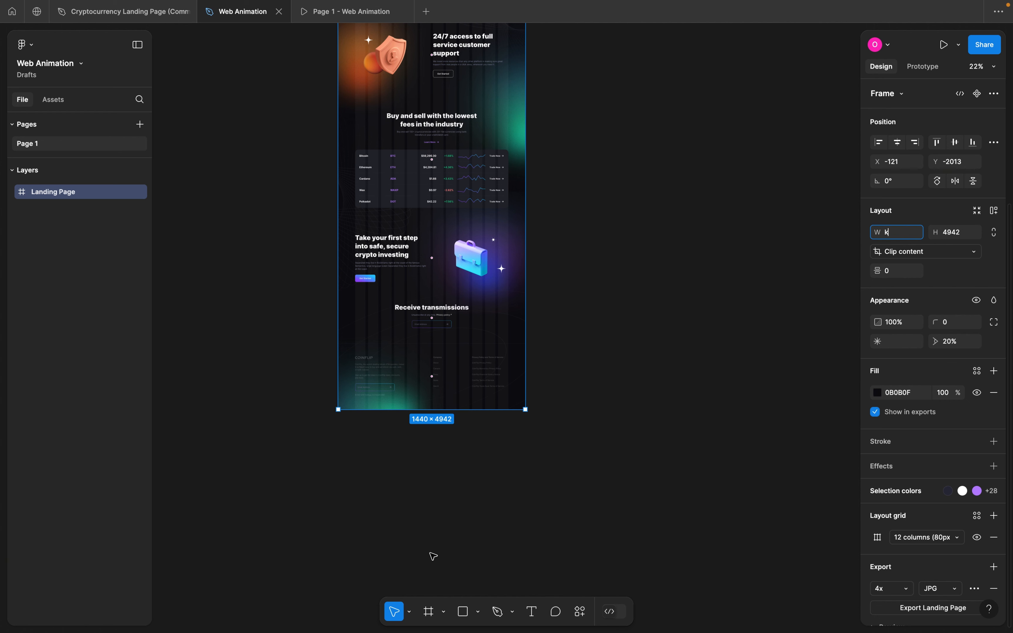
click(410, 612)
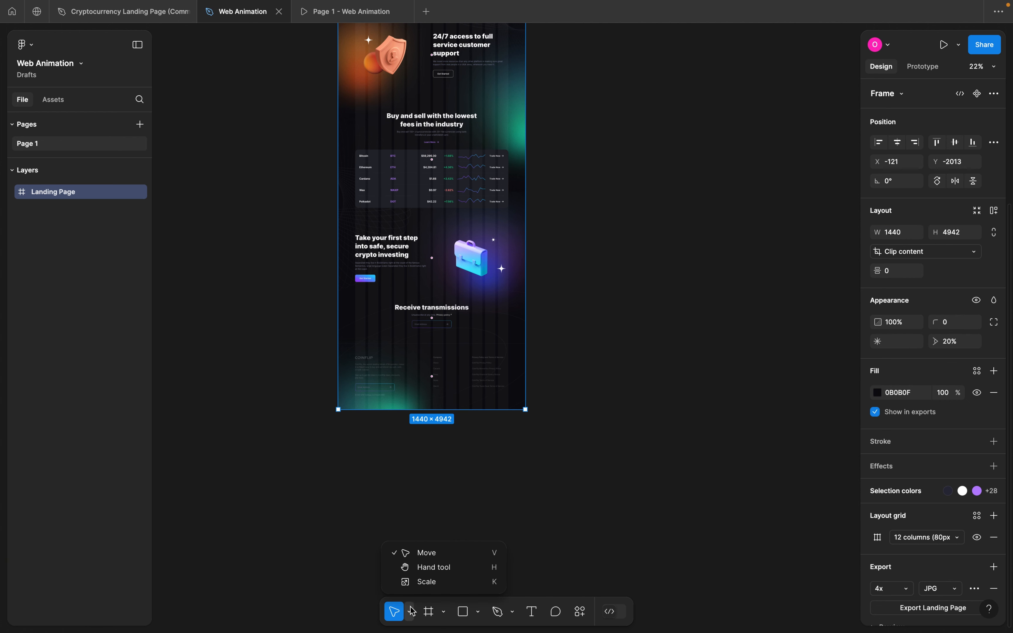
click(423, 583)
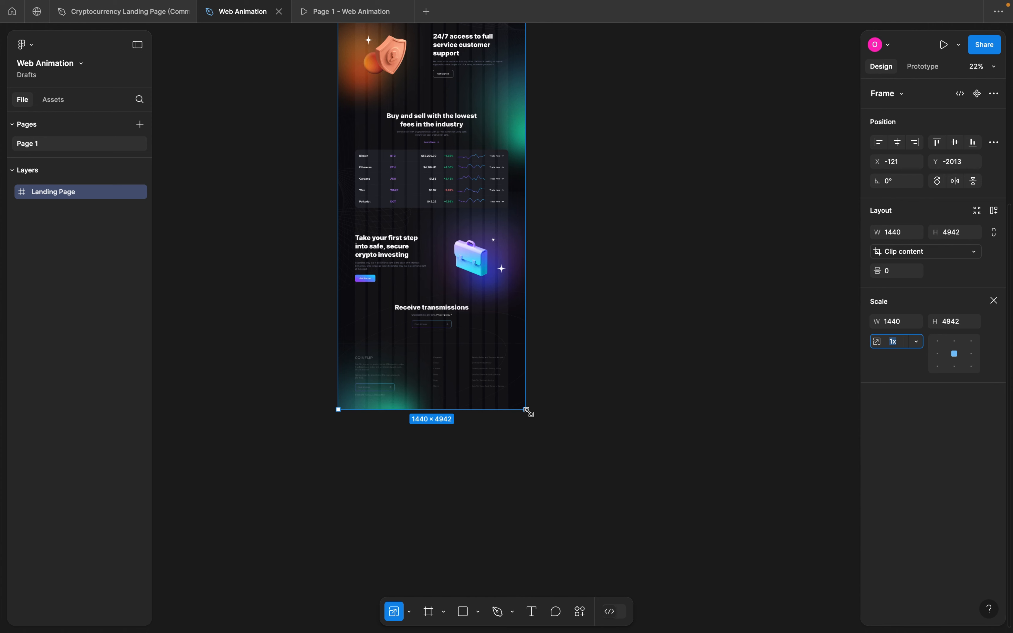
scroll(525, 413, up, 5)
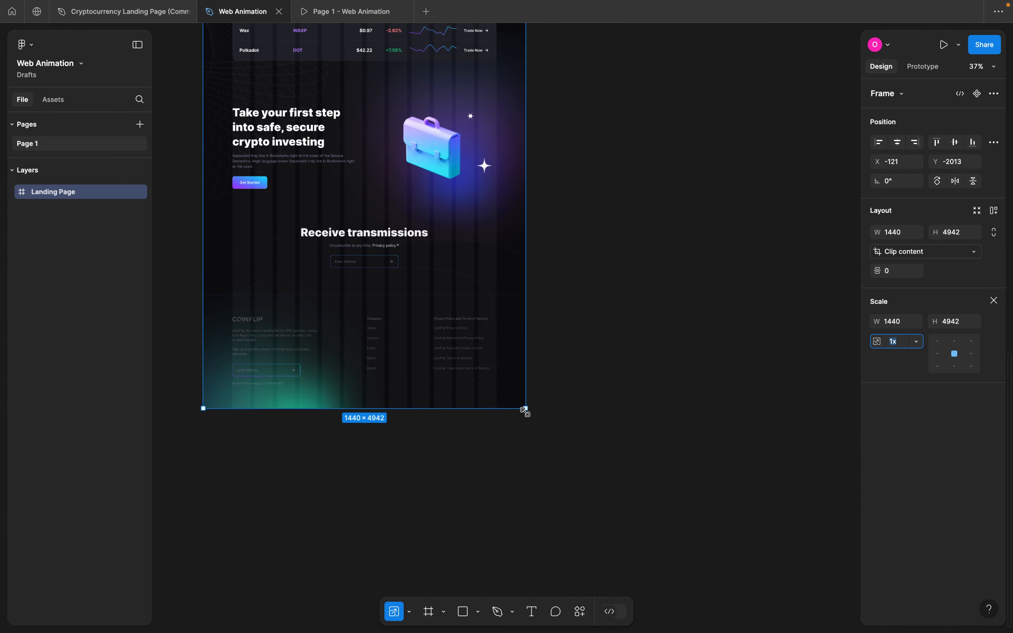
scroll(532, 377, down, 2)
scroll(539, 350, down, 2)
drag(545, 339, 565, 357)
click(899, 237)
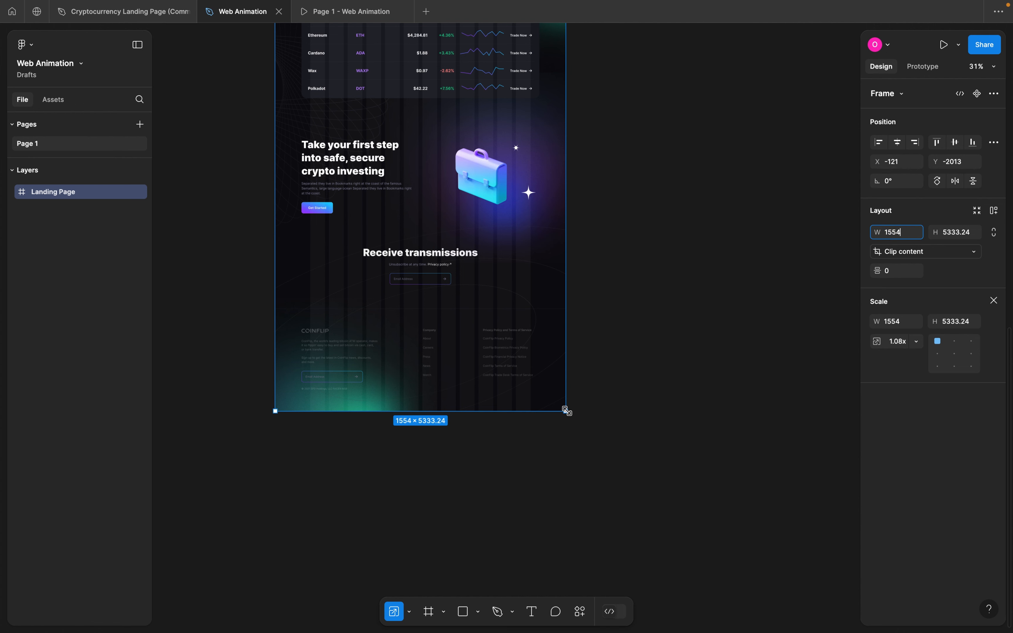
drag(565, 411, 590, 430)
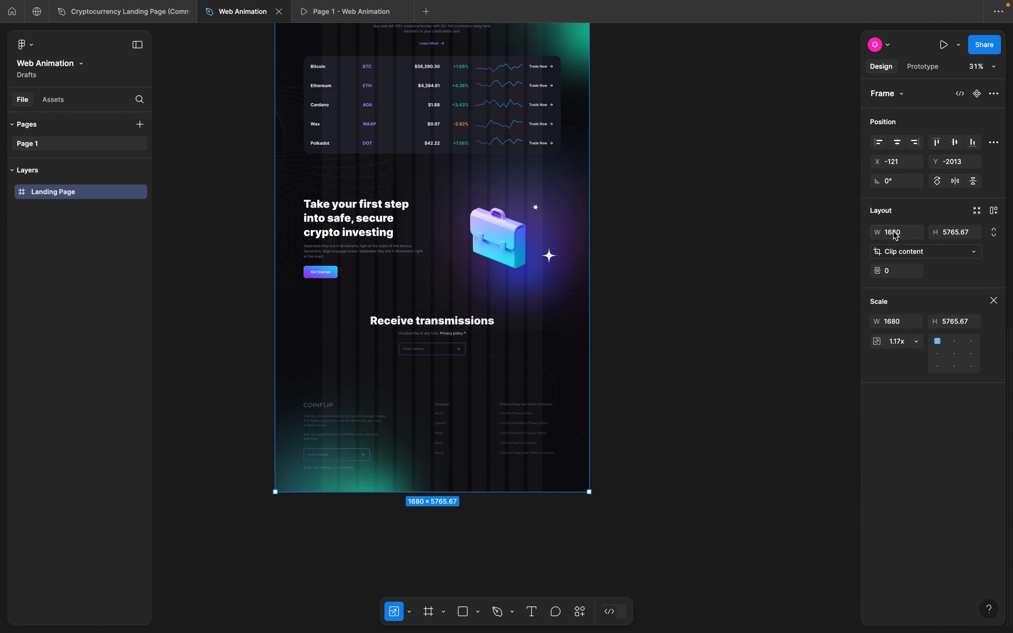
click(746, 249)
- Present the enlarged landing page and check its fit from the hero down to the crypto investment platform section
scroll(747, 250, down, 5)
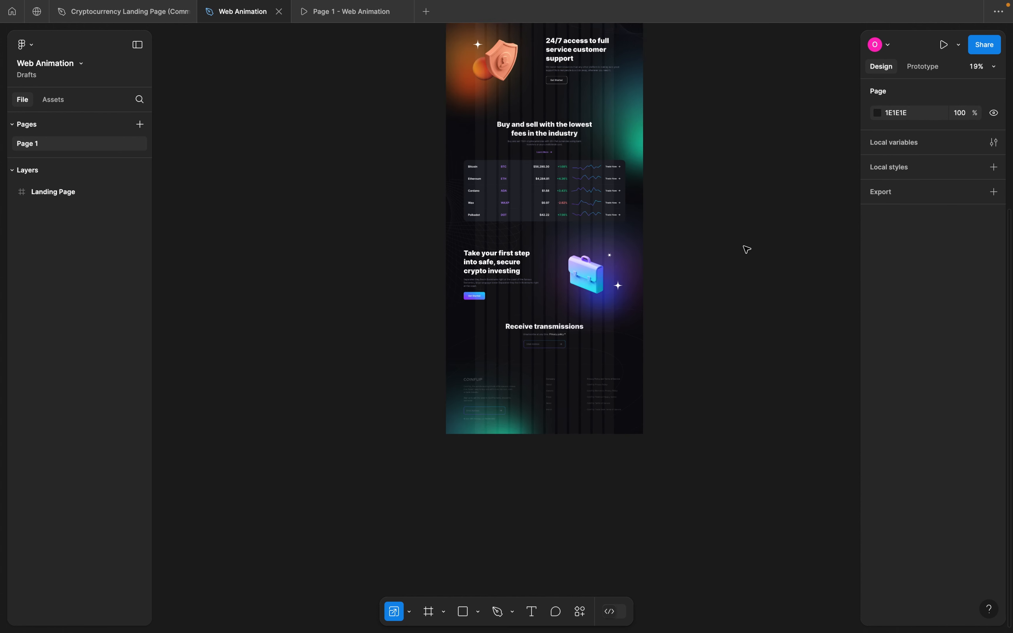
scroll(747, 250, up, 3)
click(945, 44)
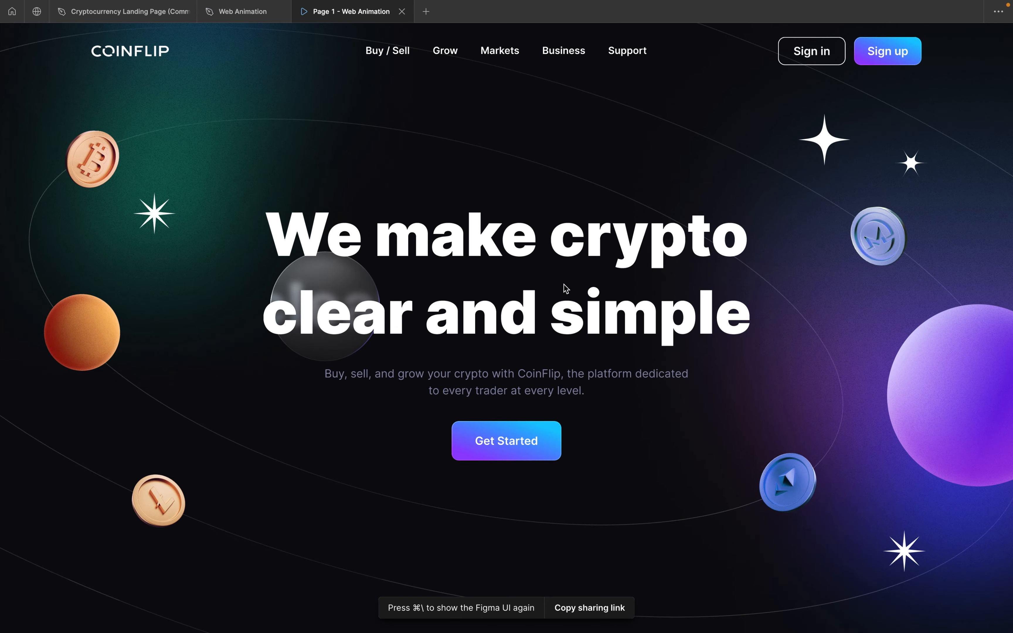
scroll(540, 379, down, 10)
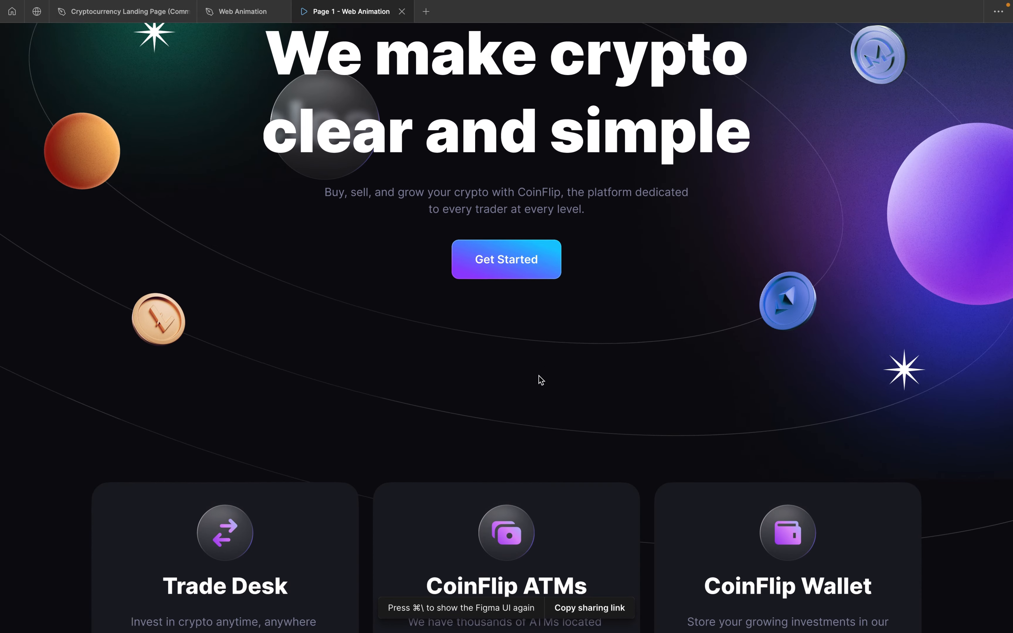
scroll(540, 379, down, 7)
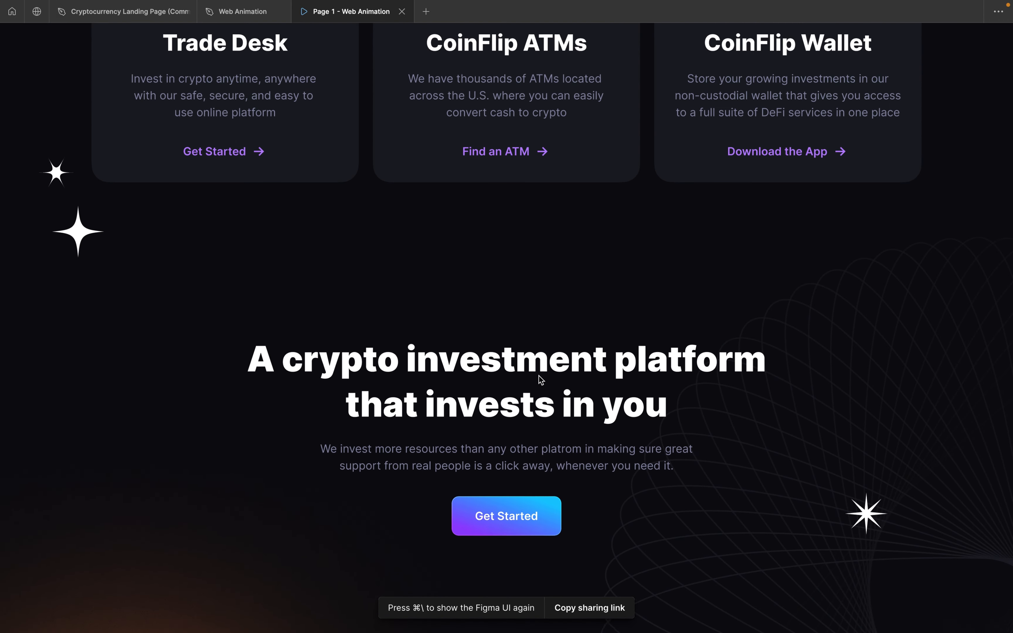
scroll(540, 379, up, 5)
scroll(540, 379, up, 10)
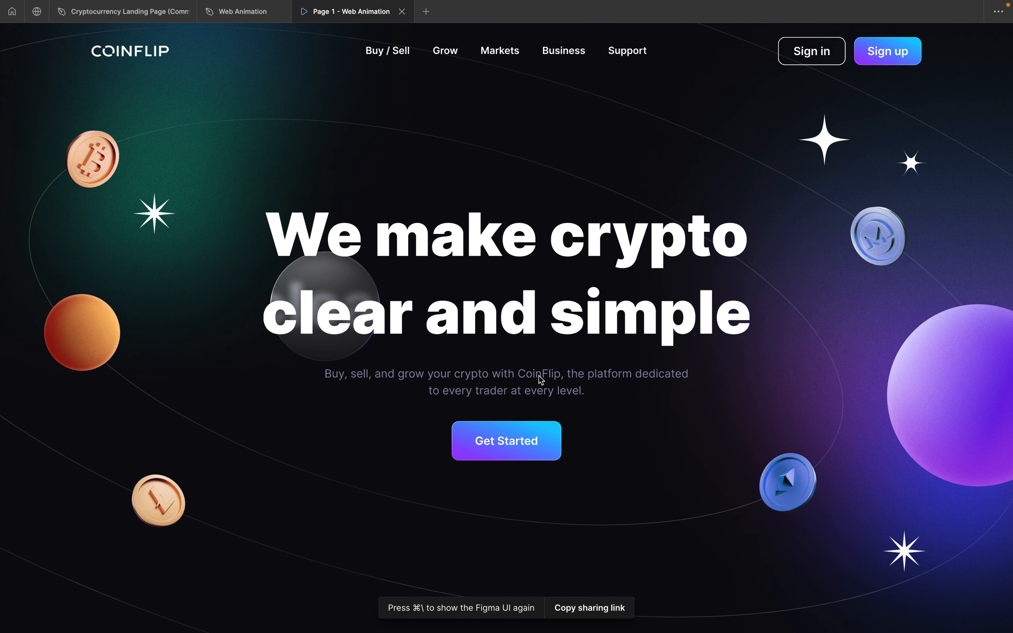
- Review the presented landing page from the hero down to the coin price table, and return to the Web Animation design file
scroll(541, 379, down, 6)
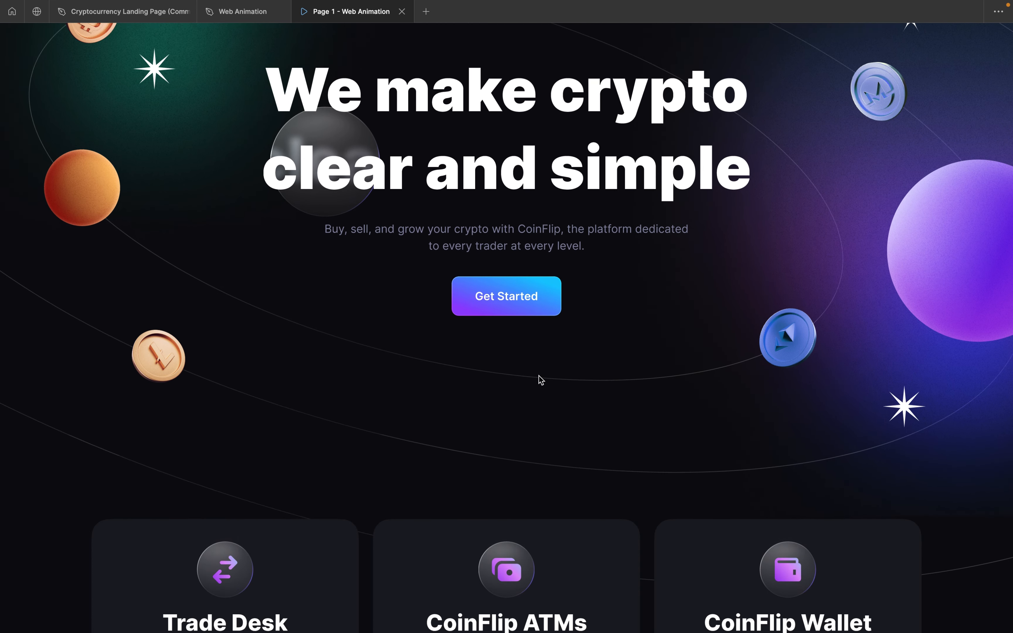
scroll(542, 380, down, 13)
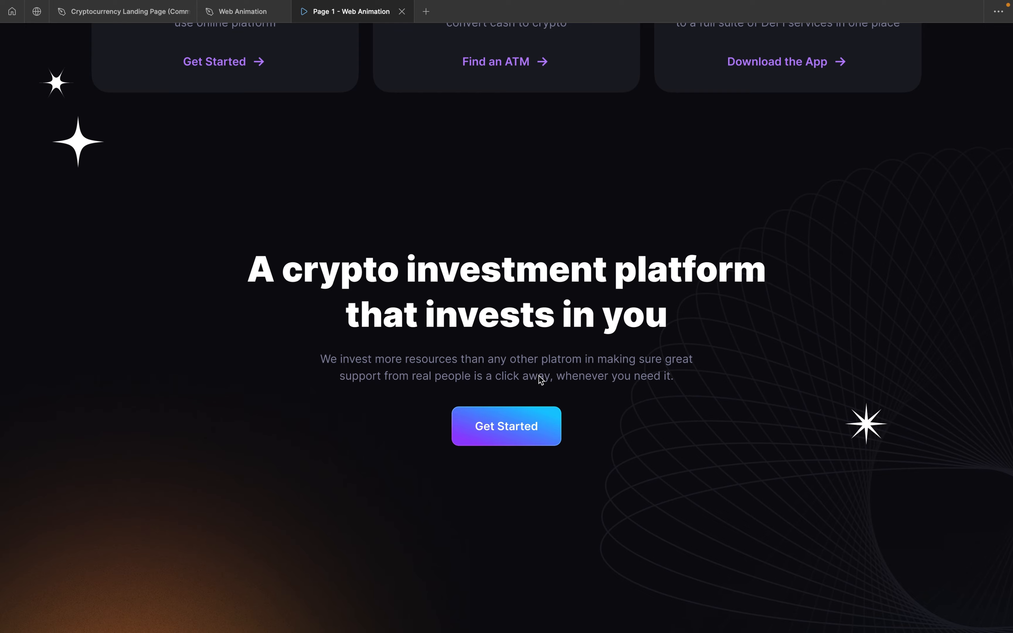
scroll(542, 380, down, 11)
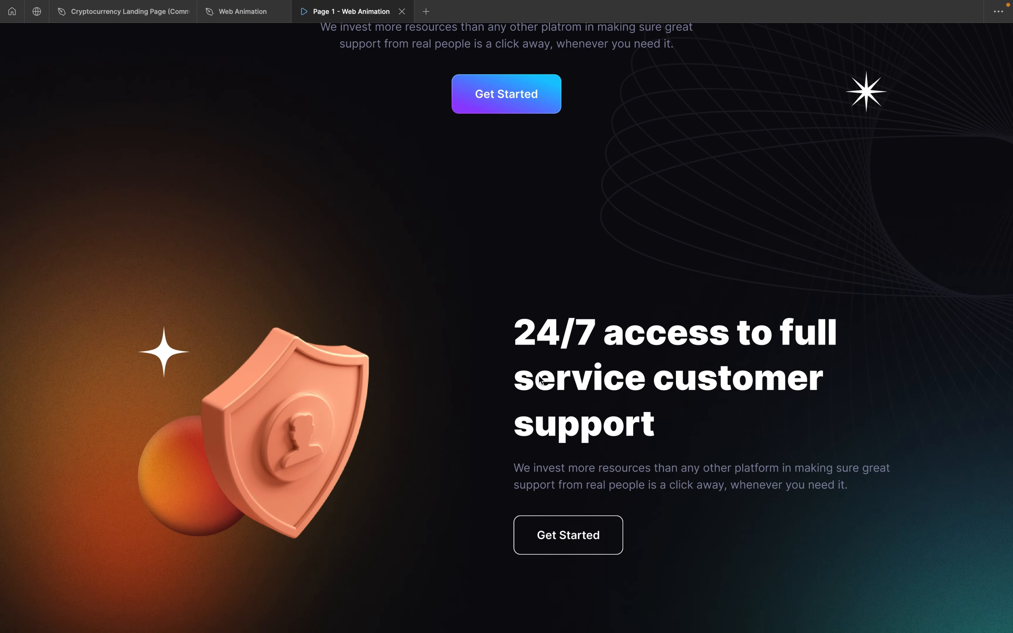
scroll(541, 380, down, 16)
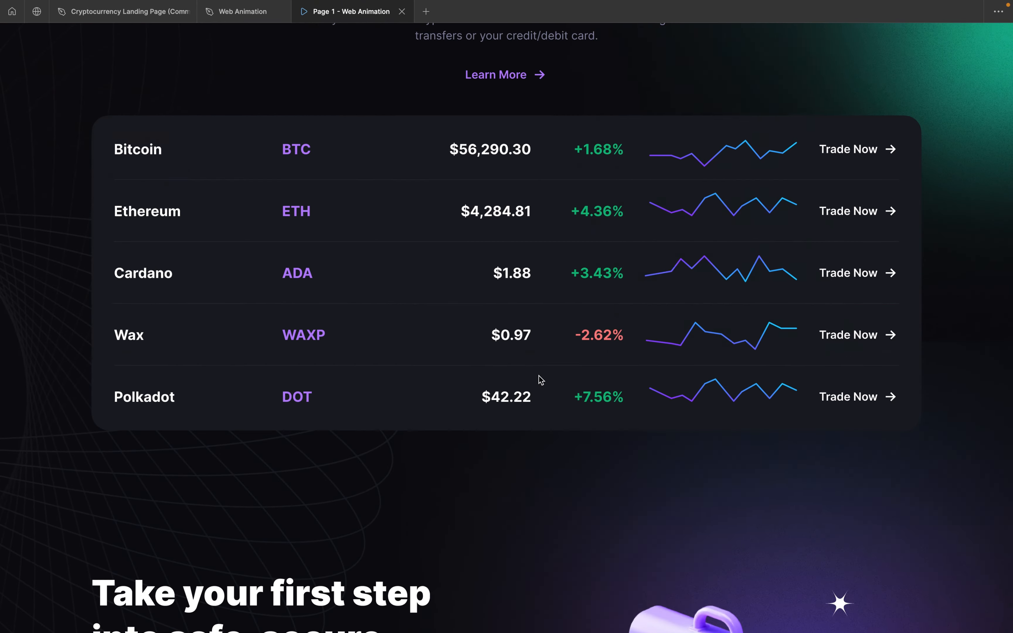
scroll(541, 380, up, 18)
scroll(542, 380, up, 10)
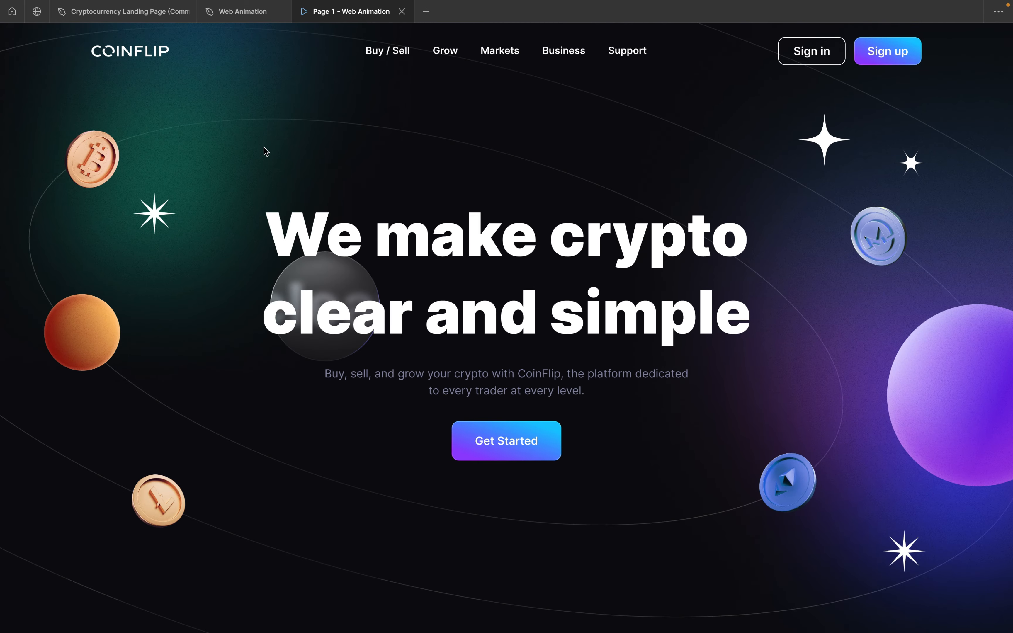
click(244, 16)
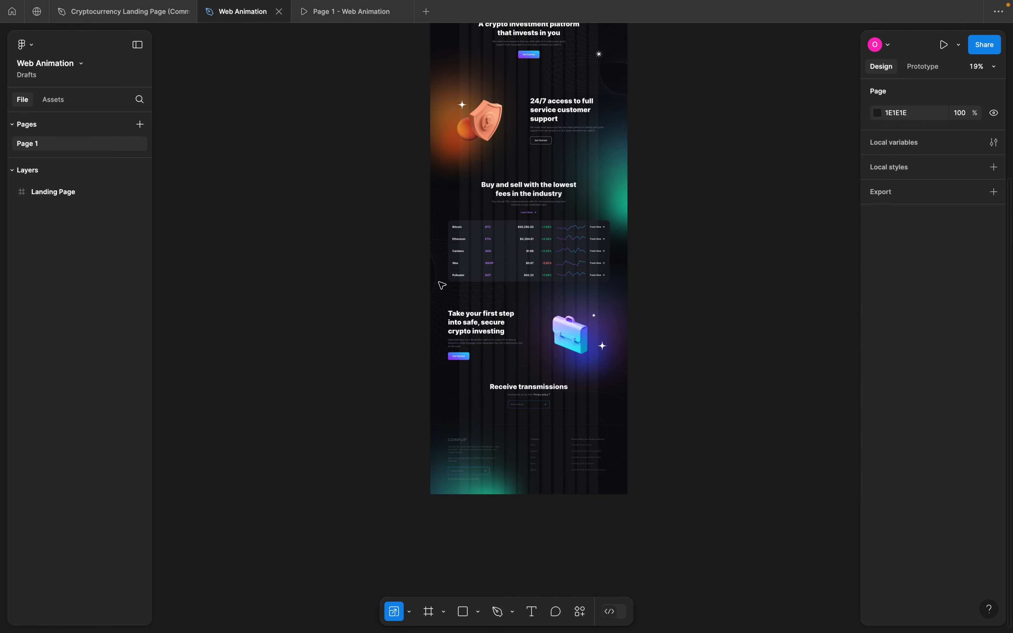
- Collapse the pages list and expand the Landing Page frame to show its section layers
scroll(441, 285, up, 4)
scroll(442, 285, up, 5)
scroll(381, 234, up, 5)
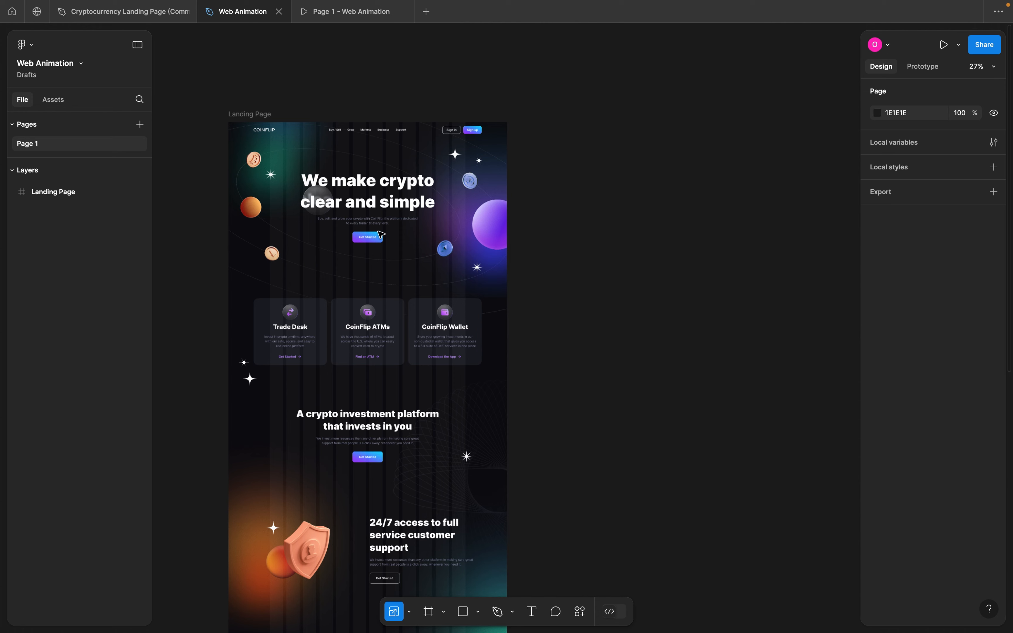
scroll(381, 234, left, 3)
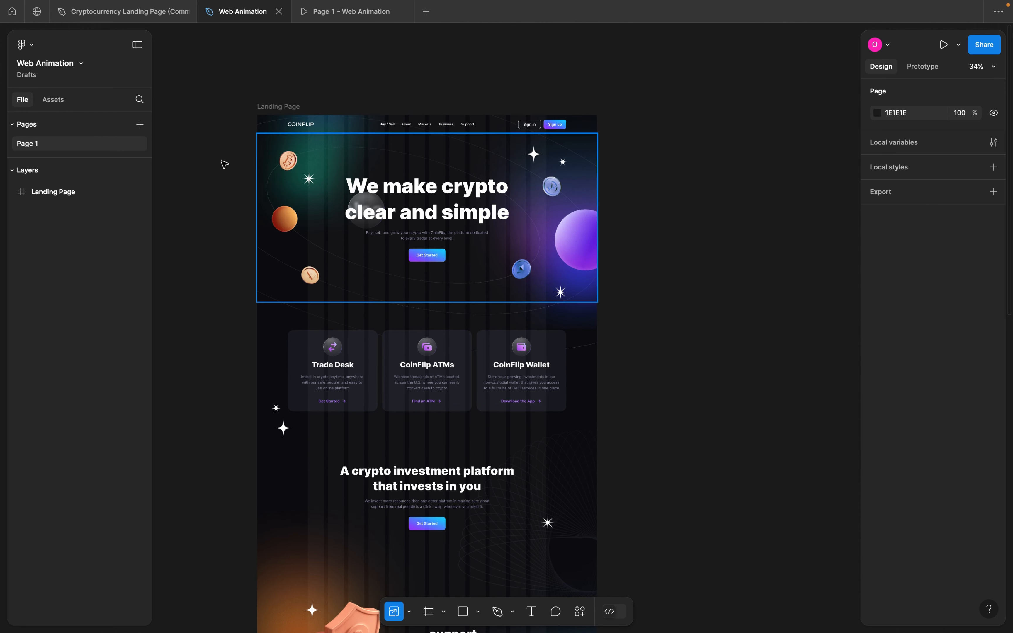
click(14, 124)
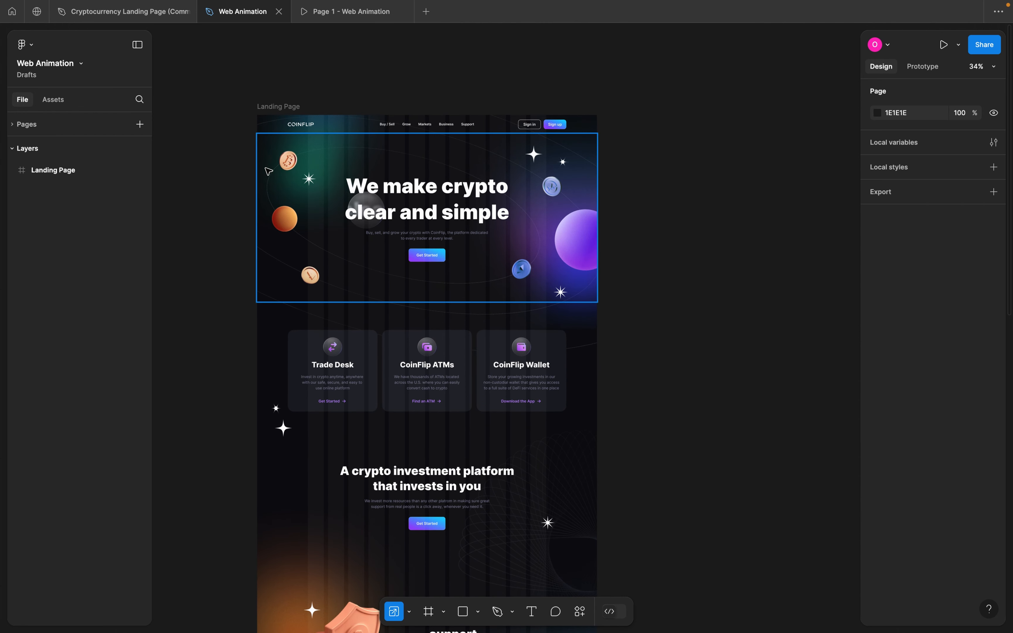
scroll(349, 190, down, 3)
scroll(348, 189, left, 1)
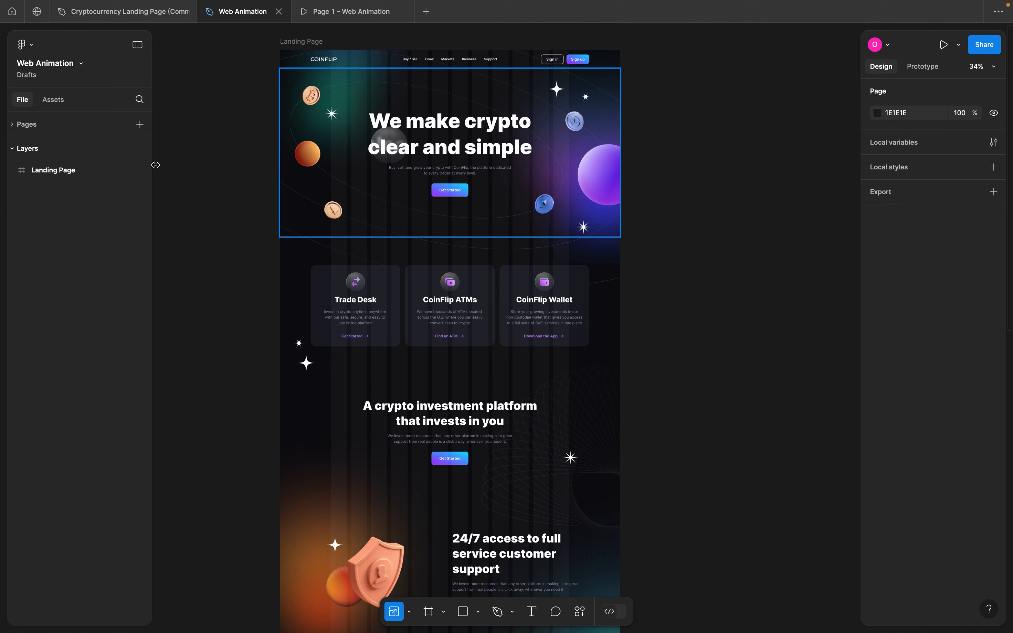
scroll(276, 113, up, 2)
click(285, 74)
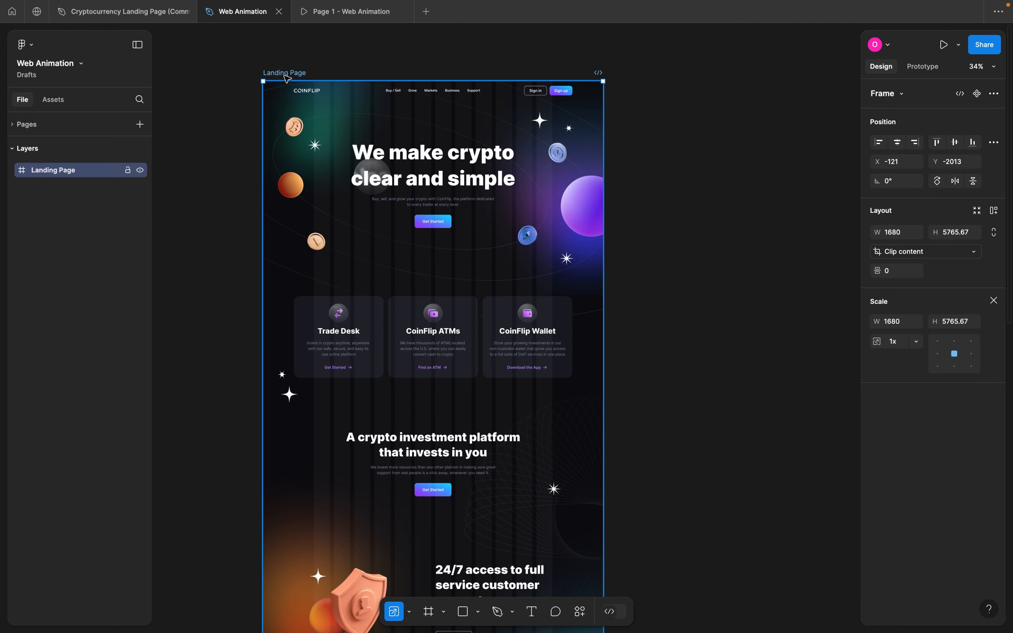
click(12, 170)
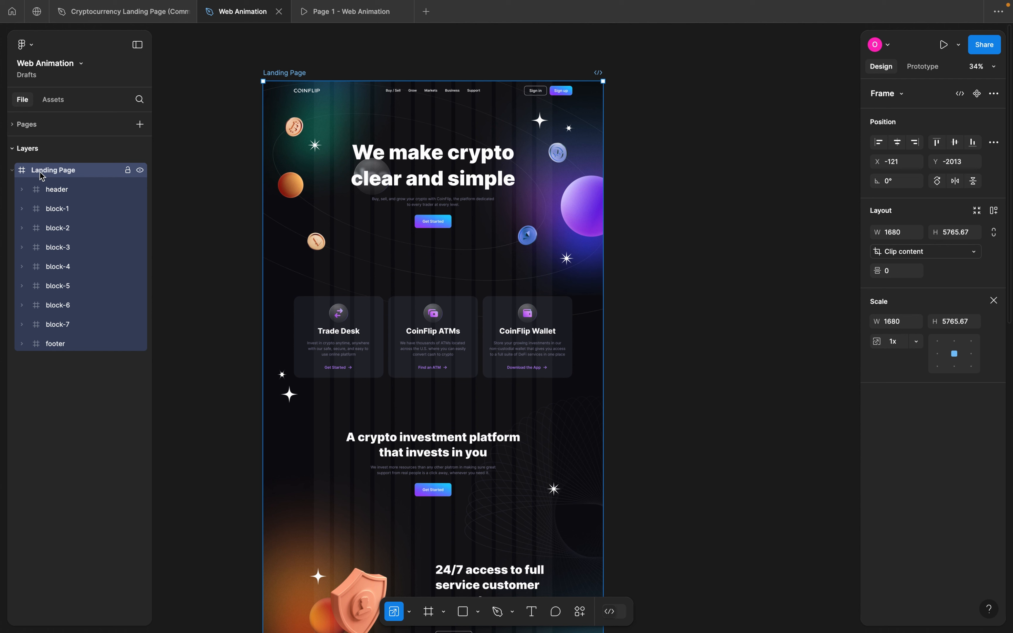
- Examine which page sections the header and the block-1 to block-5 frames cover by selecting them in turn
click(47, 188)
click(58, 212)
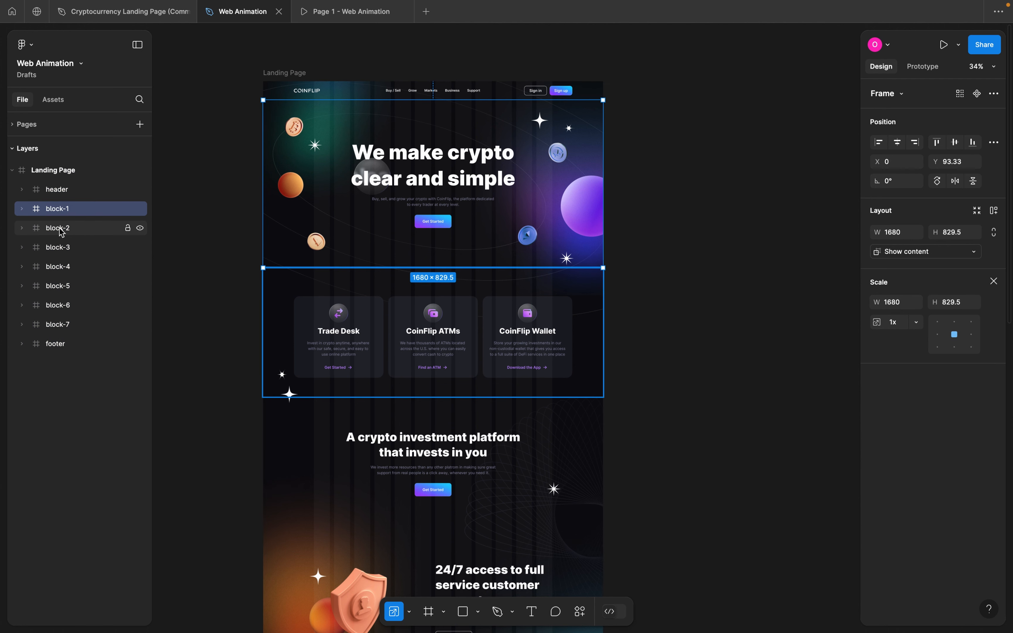
click(60, 229)
click(62, 248)
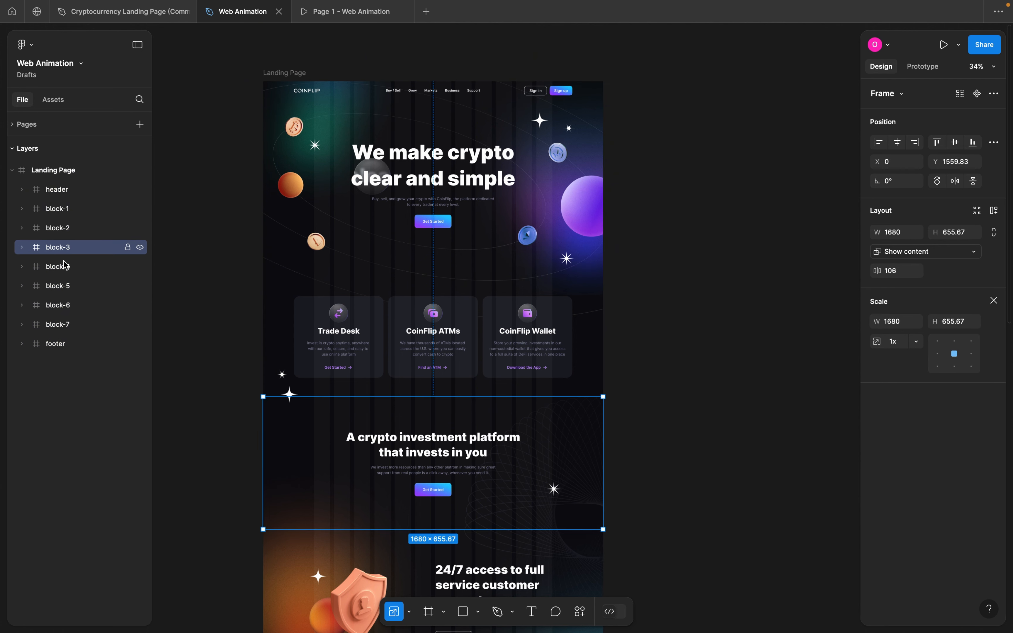
click(63, 267)
click(67, 287)
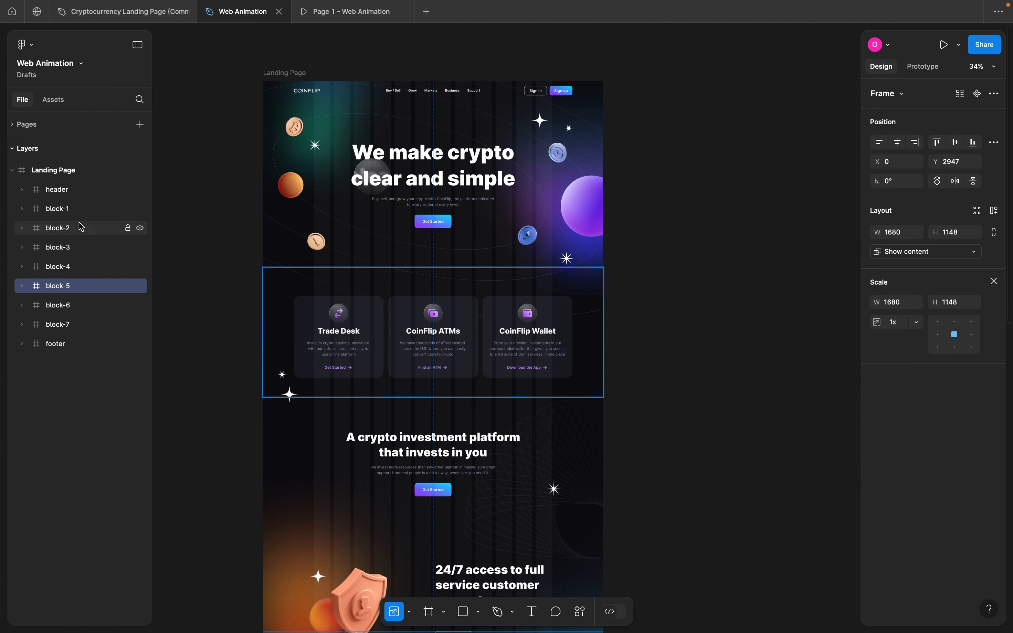
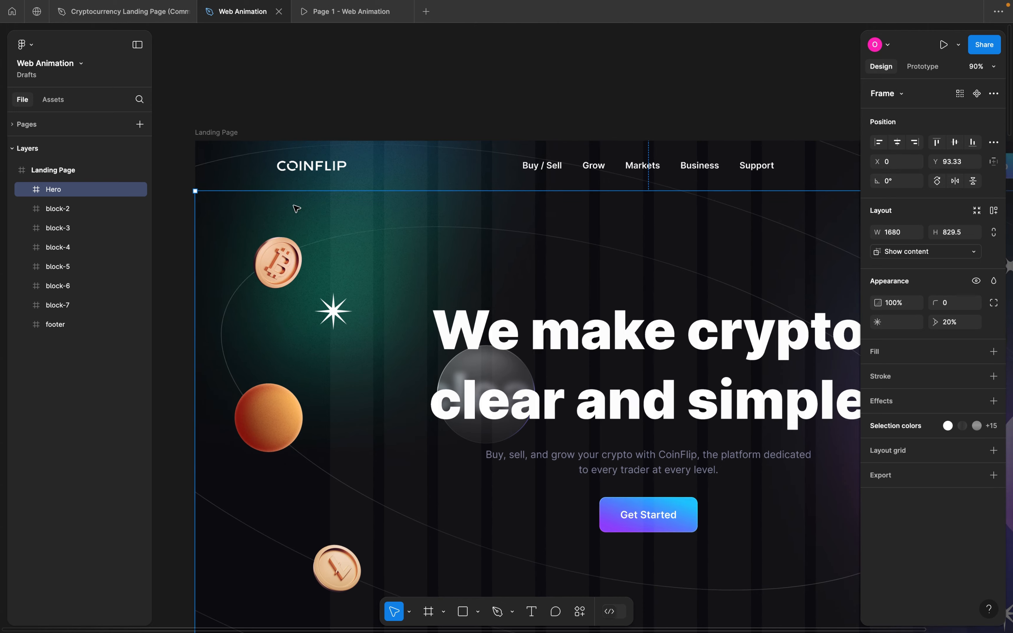
- Extend the Hero frame's upper edge to the top of the Landing Page frame, making it 923 high at Y 0
scroll(250, 193, up, 5)
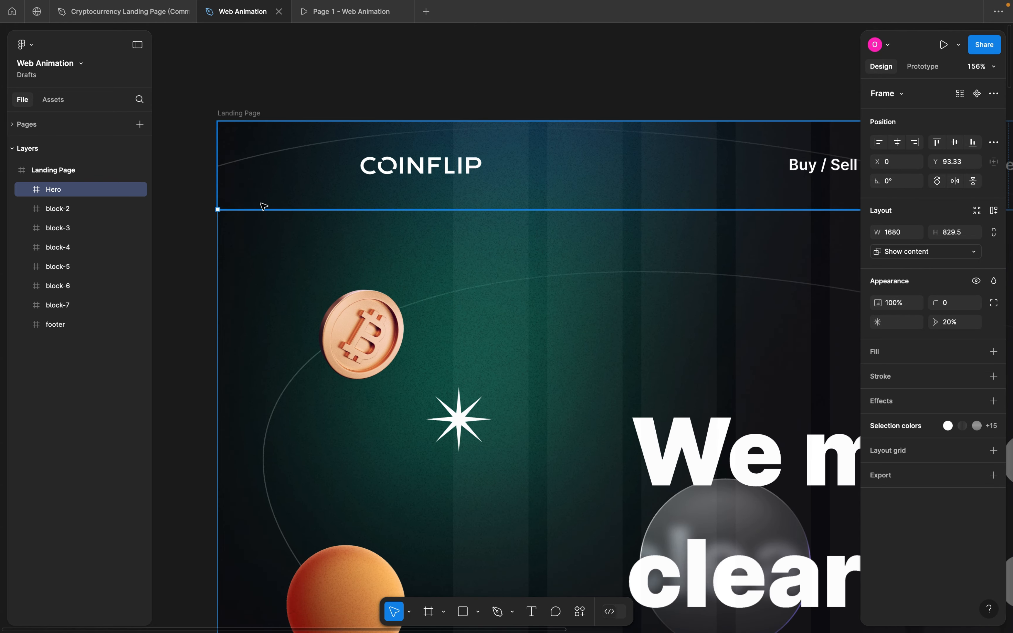
drag(268, 209, 266, 122)
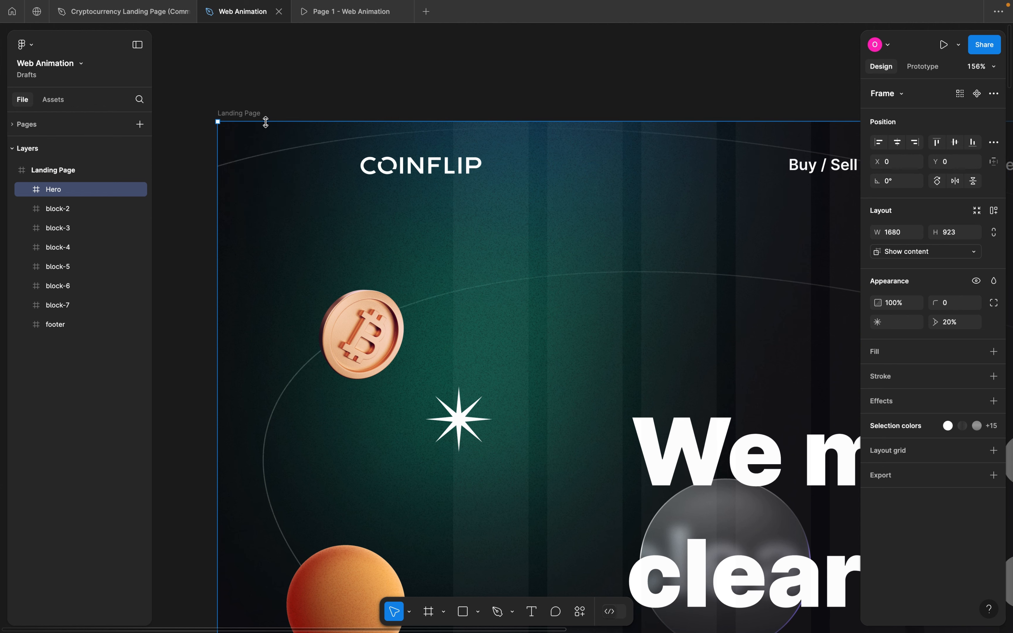
scroll(266, 122, down, 10)
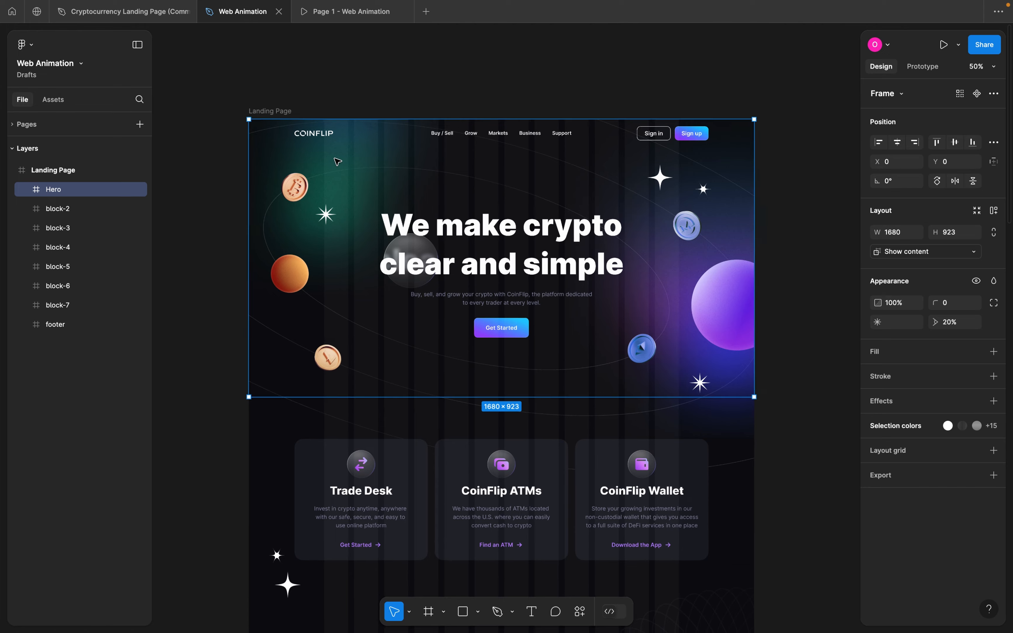
- Move the Hero frame out of the Landing Page frame onto the empty canvas to its right, at X 2536, Y -2013
scroll(347, 180, down, 3)
scroll(347, 180, right, 3)
scroll(361, 201, down, 3)
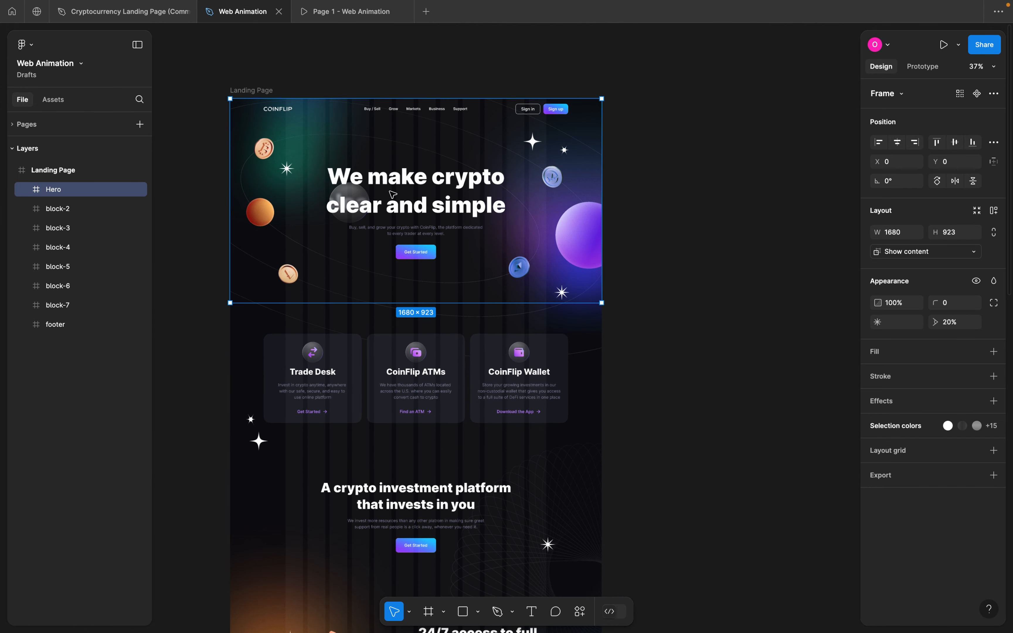
scroll(402, 176, up, 1)
scroll(402, 176, left, 2)
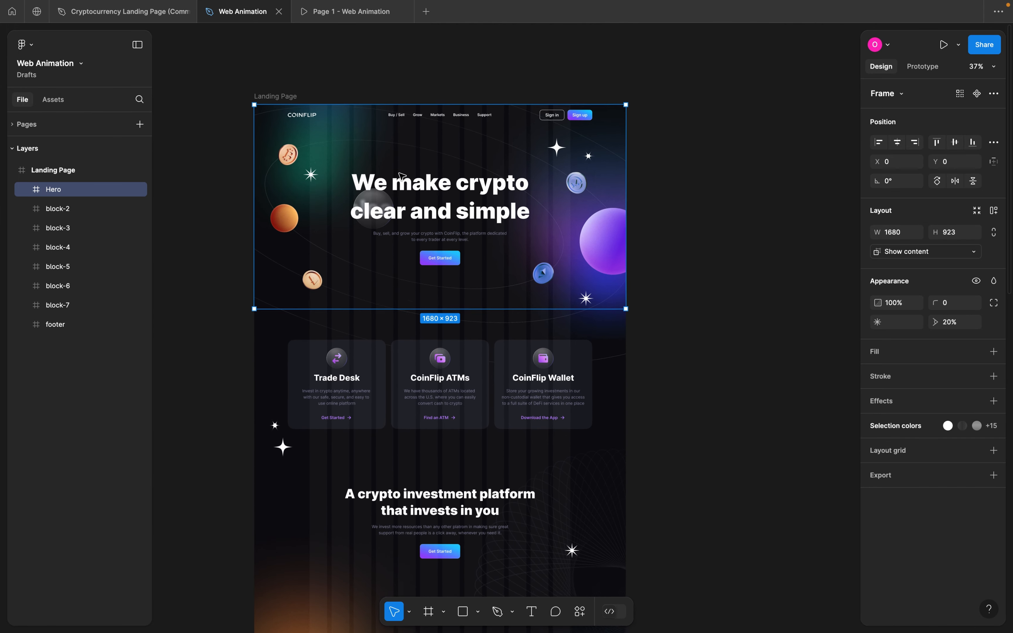
scroll(402, 176, up, 4)
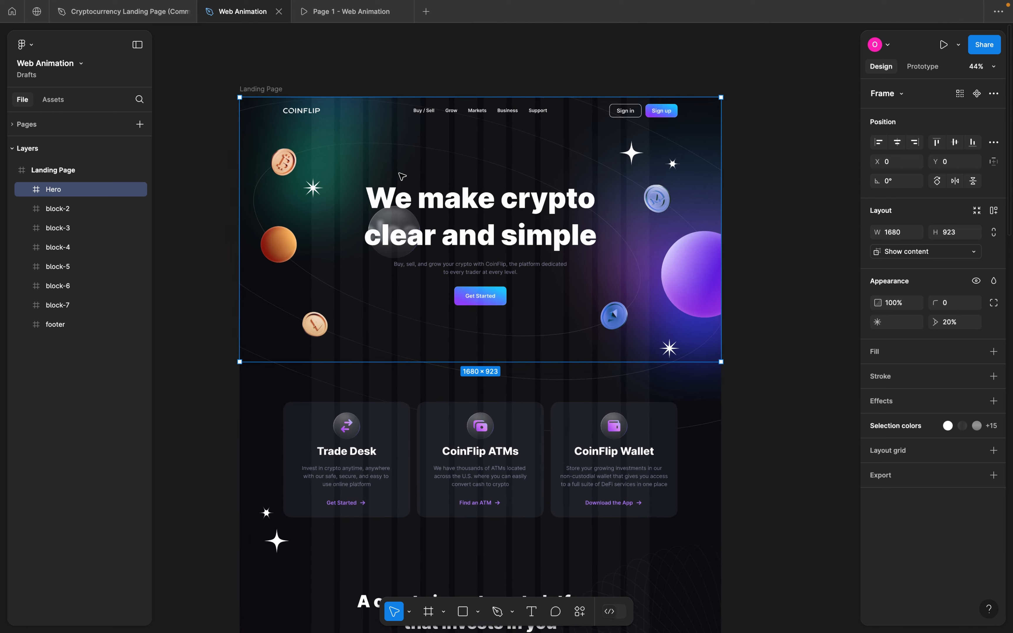
scroll(401, 175, down, 5)
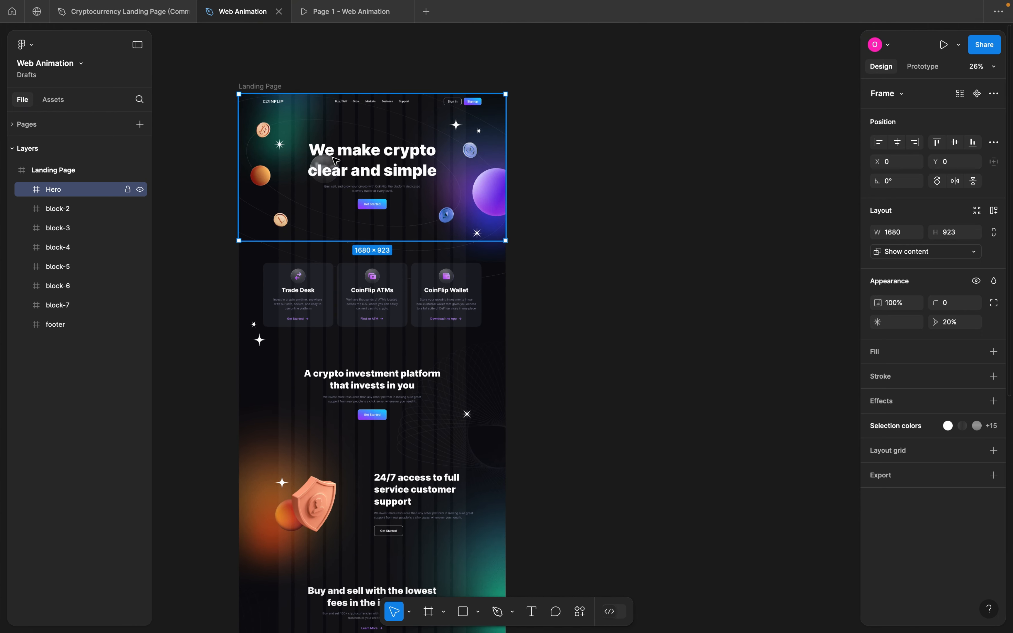
drag(337, 158, 669, 159)
scroll(629, 222, right, 5)
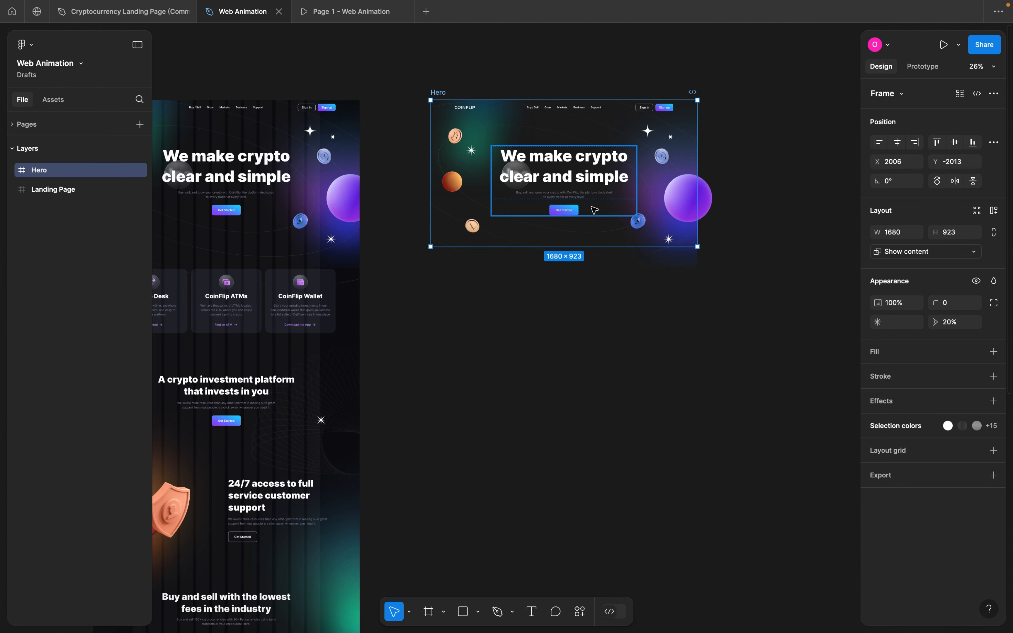
scroll(596, 207, up, 2)
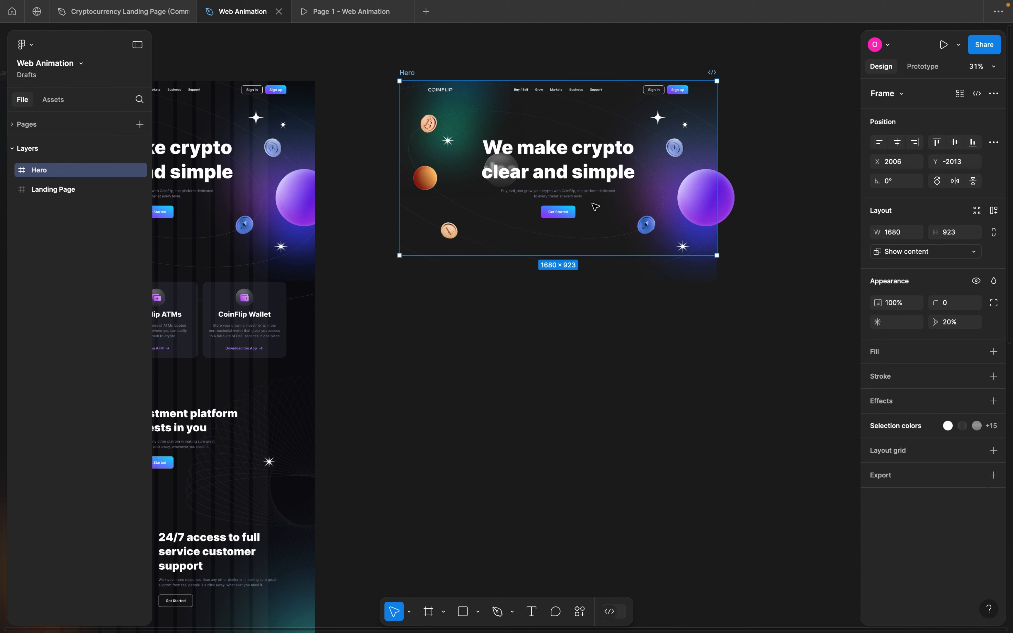
scroll(596, 207, right, 6)
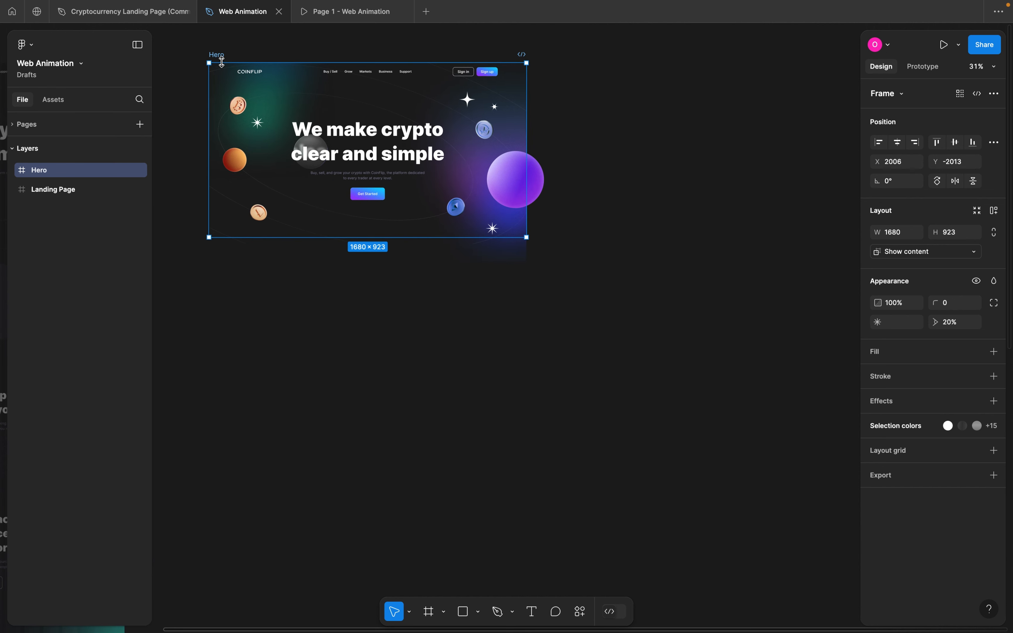
click(217, 59)
drag(217, 59, 317, 59)
- Remove auto layout from the text-block frame that holds the Hero's heading, paragraph and Get Started button
scroll(295, 95, up, 3)
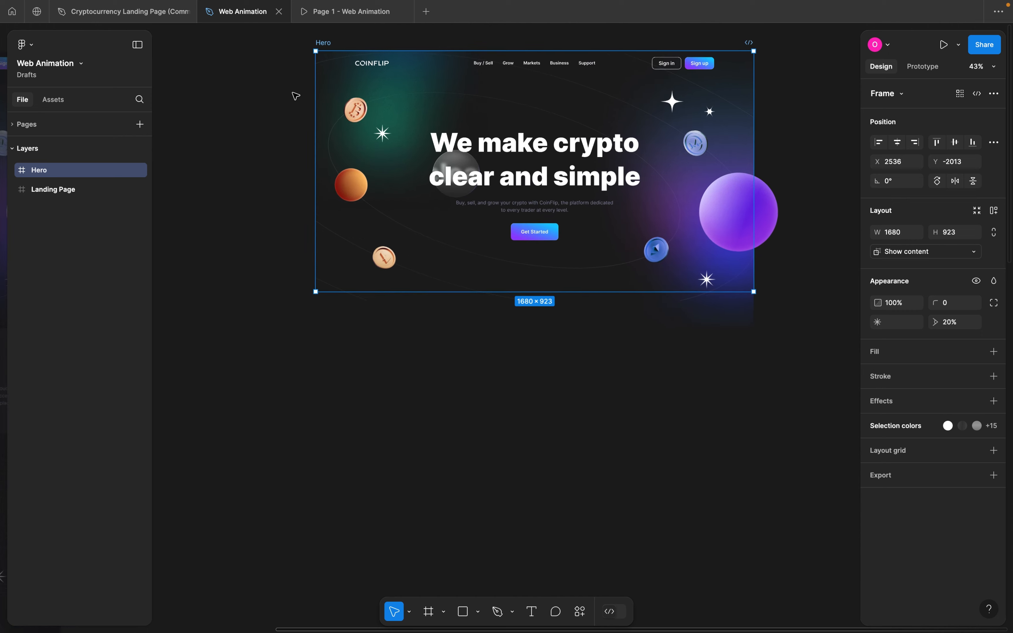
scroll(296, 96, left, 1)
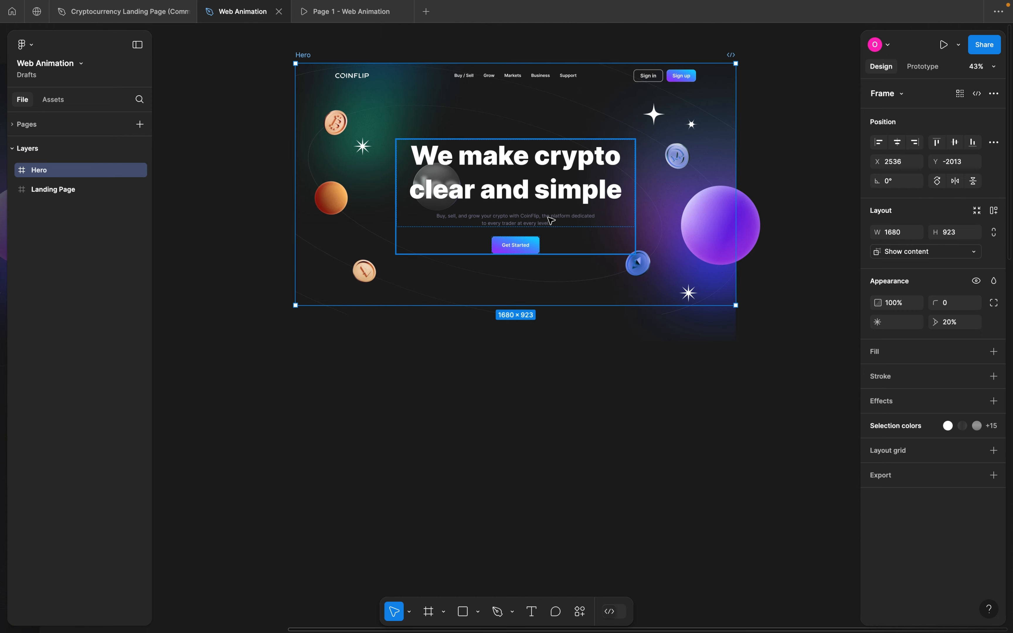
click(546, 181)
click(533, 193)
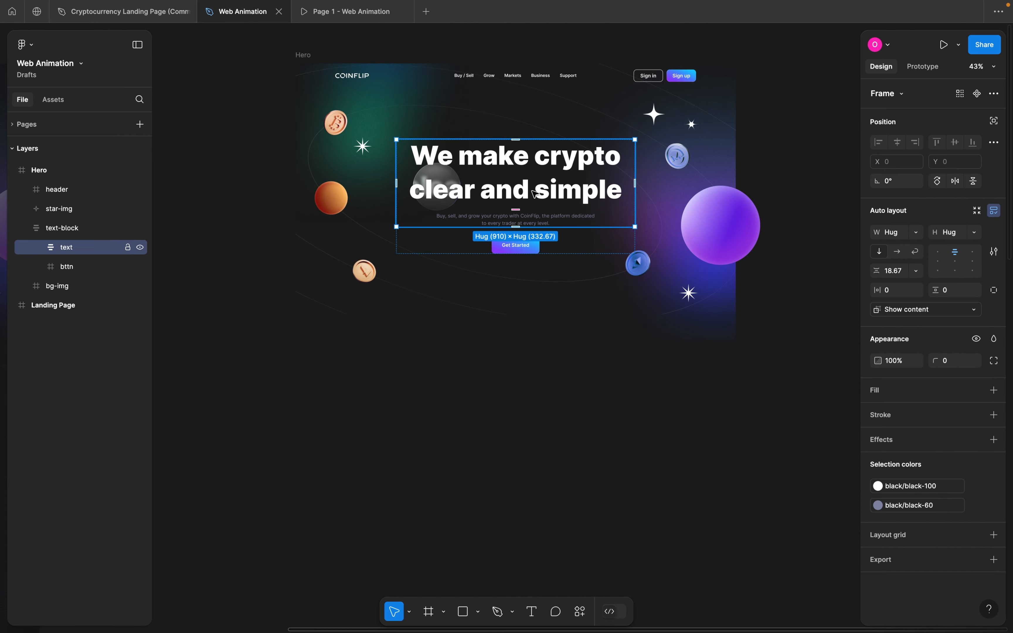
click(500, 203)
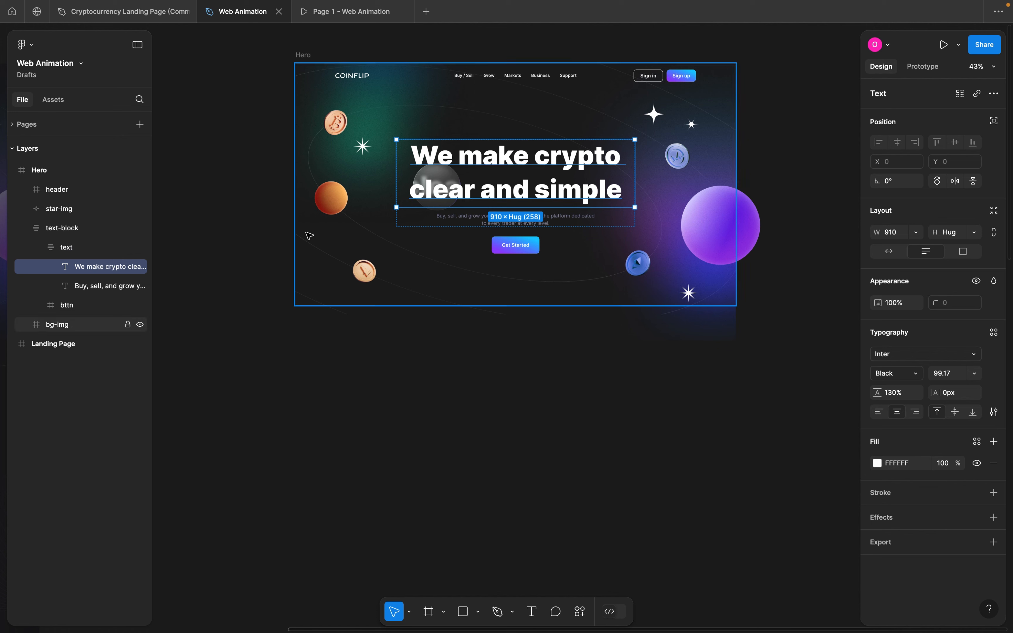
click(66, 248)
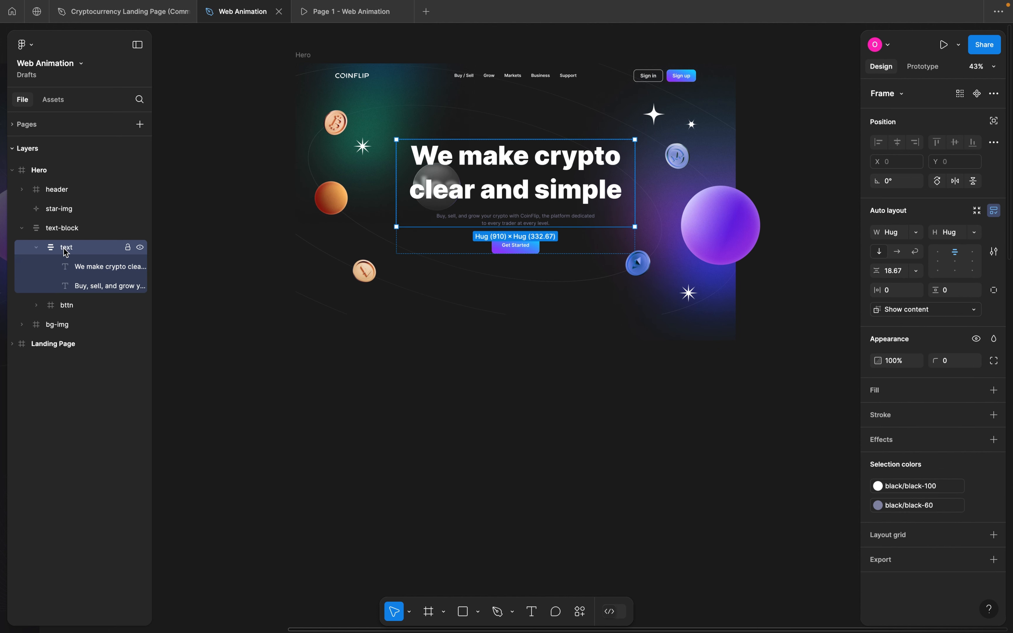
click(55, 228)
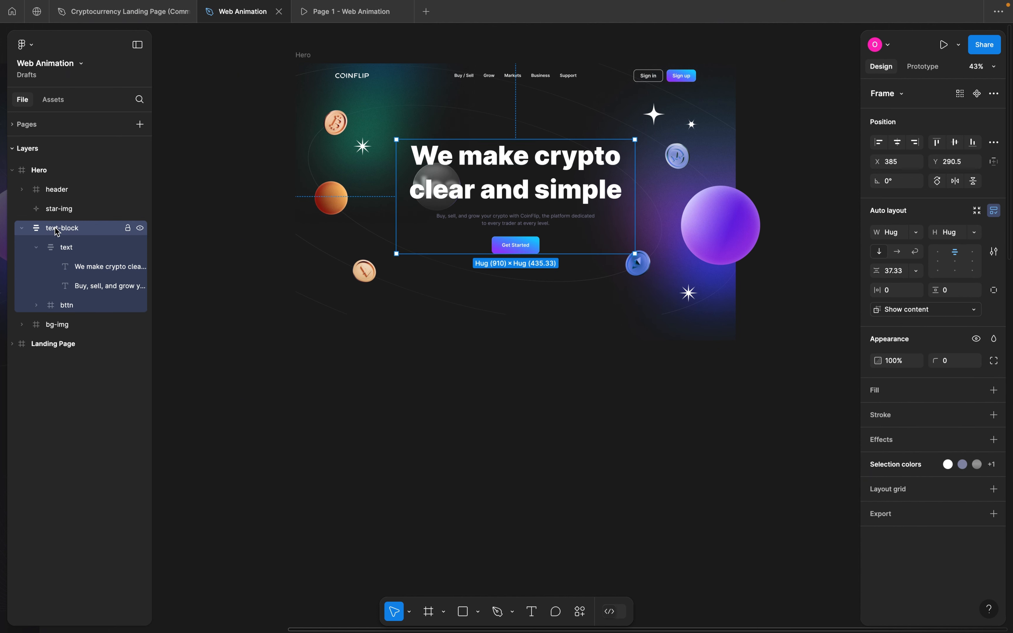
click(67, 248)
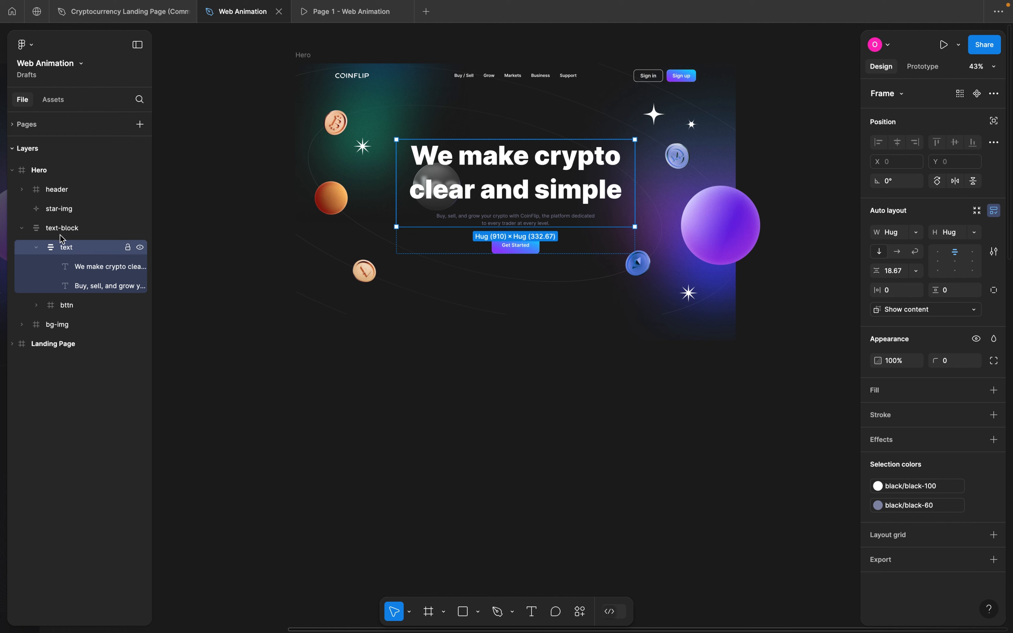
click(60, 236)
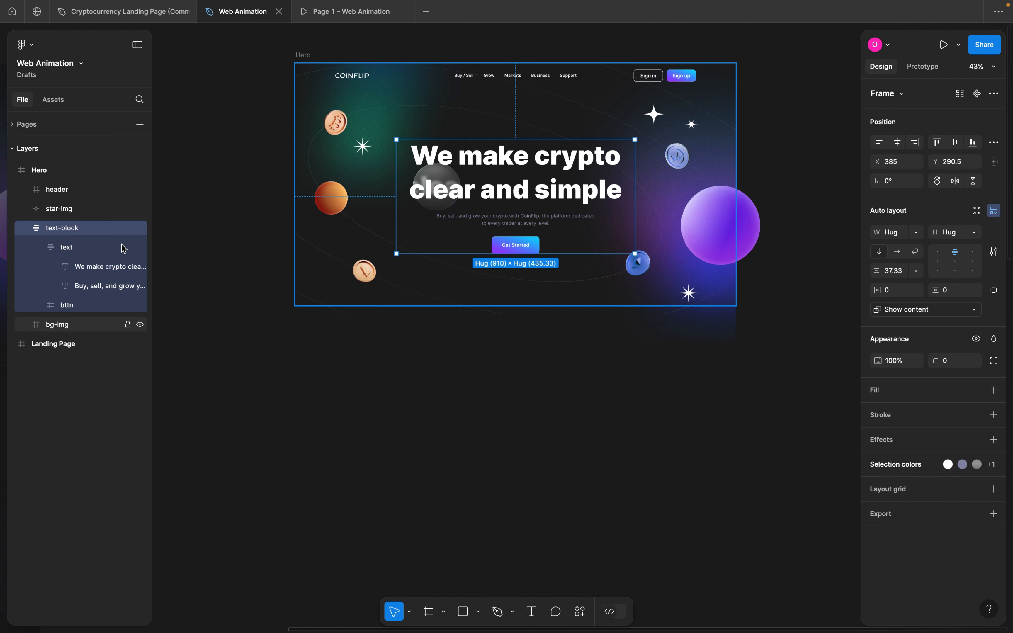
click(995, 214)
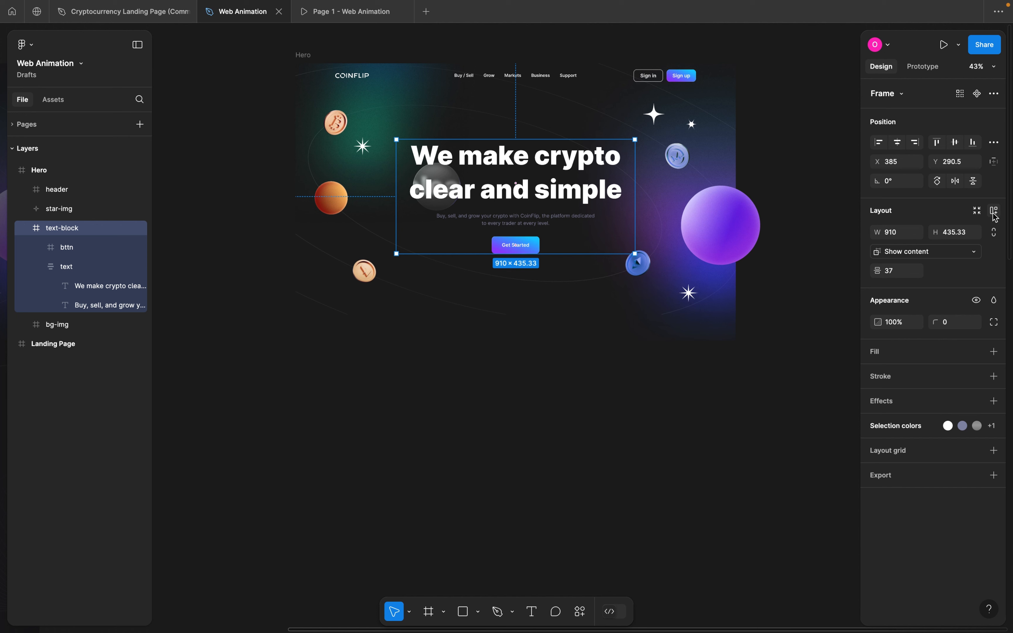
- Remove auto layout from the nested text frame that holds the Hero's heading and paragraph
click(516, 184)
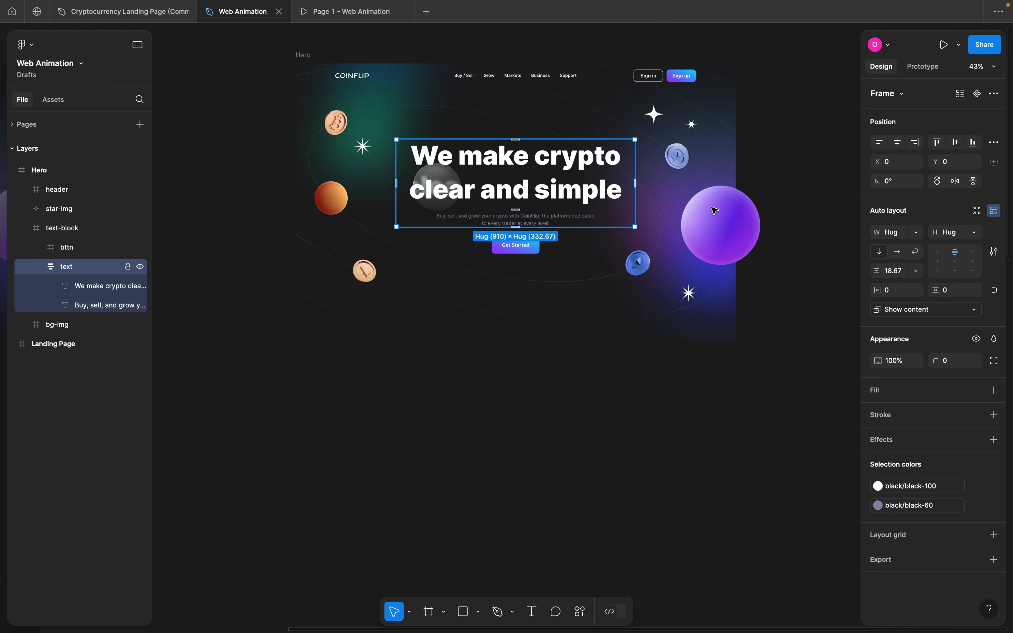
click(994, 214)
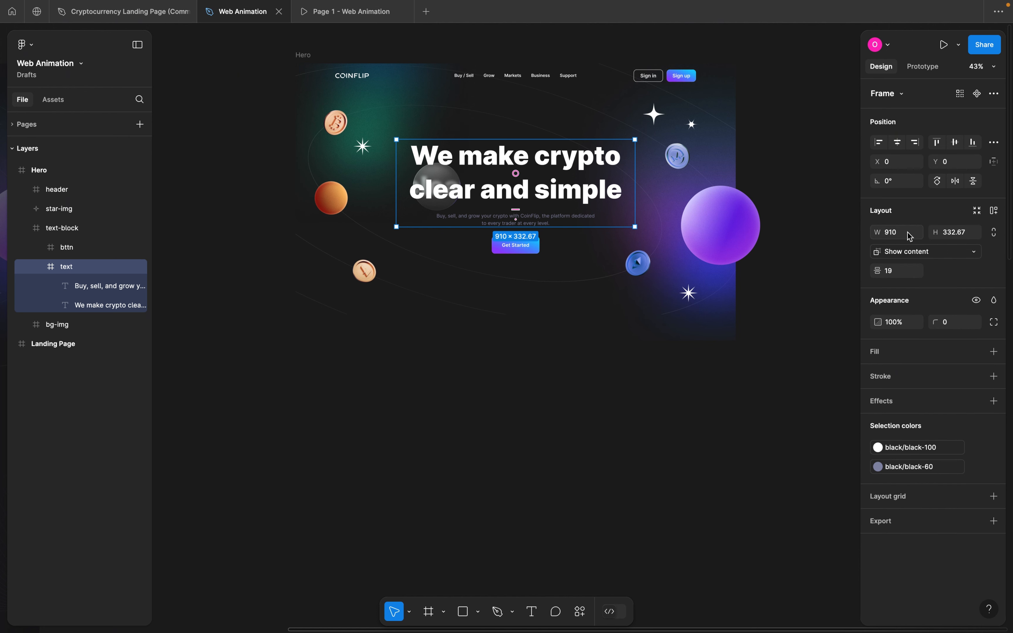
key(shift+a)
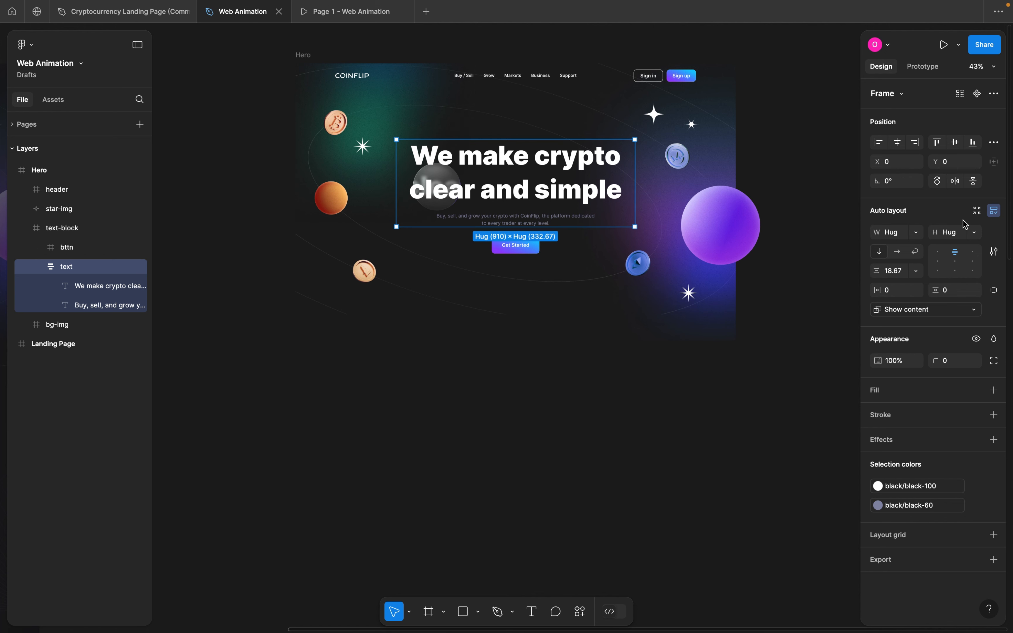
click(995, 213)
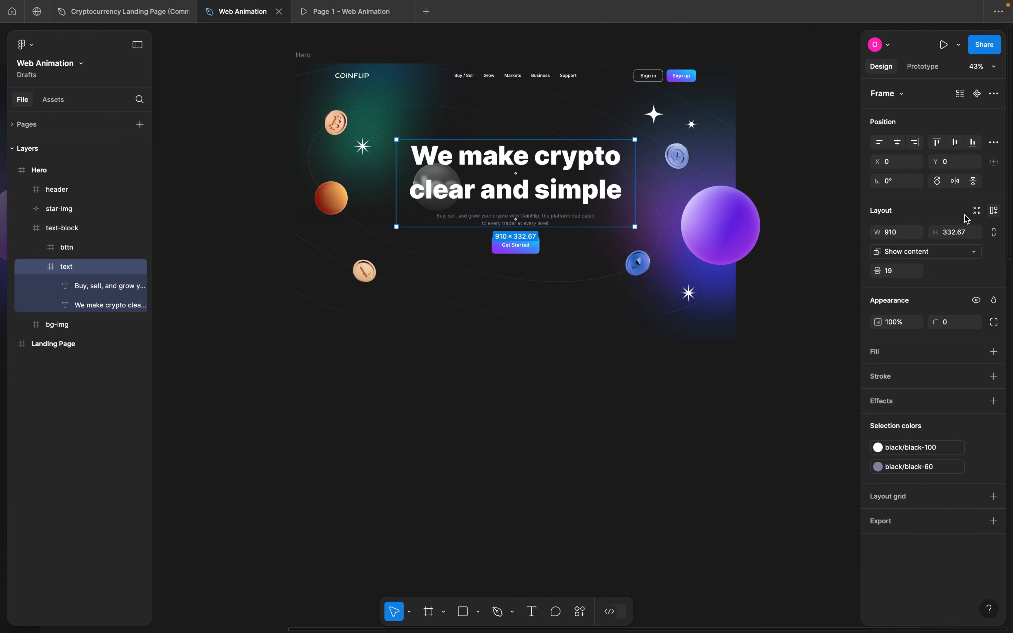
click(42, 267)
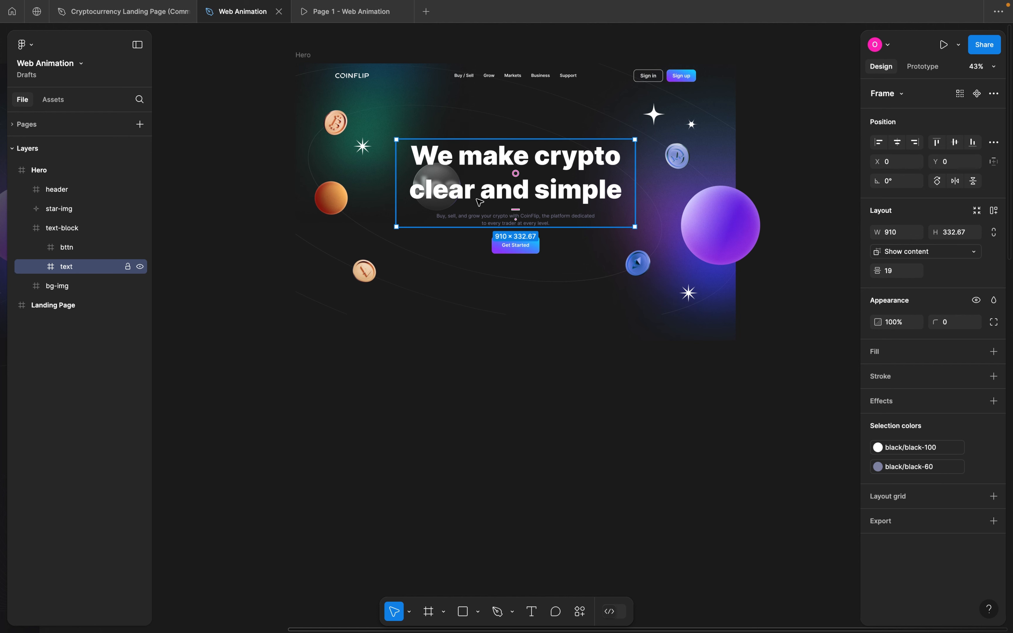
- Ungroup the nested text frame so the heading and paragraph sit directly inside text-block
click(79, 249)
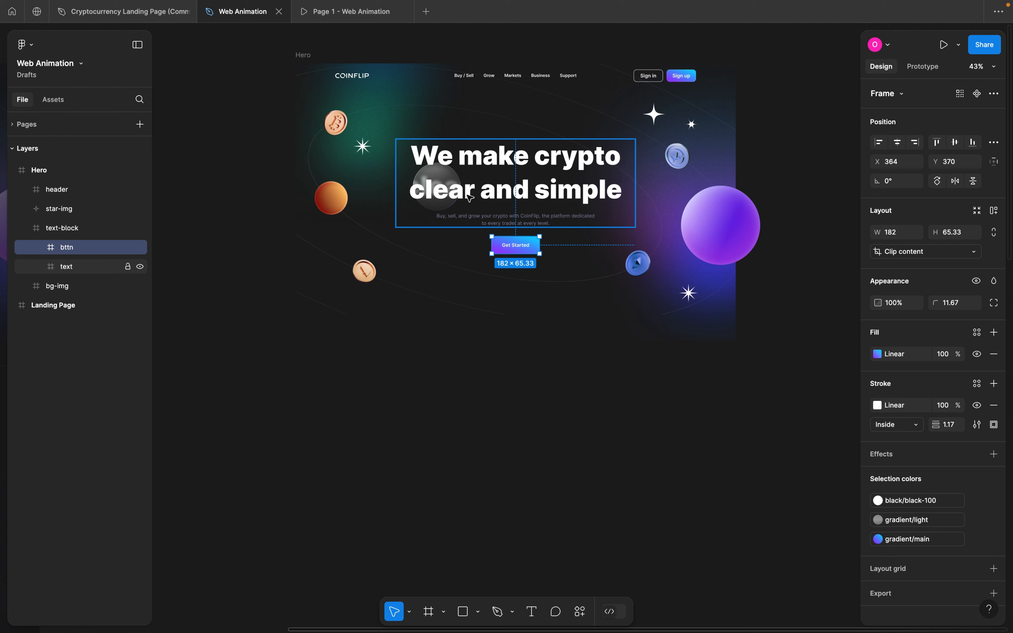
click(496, 193)
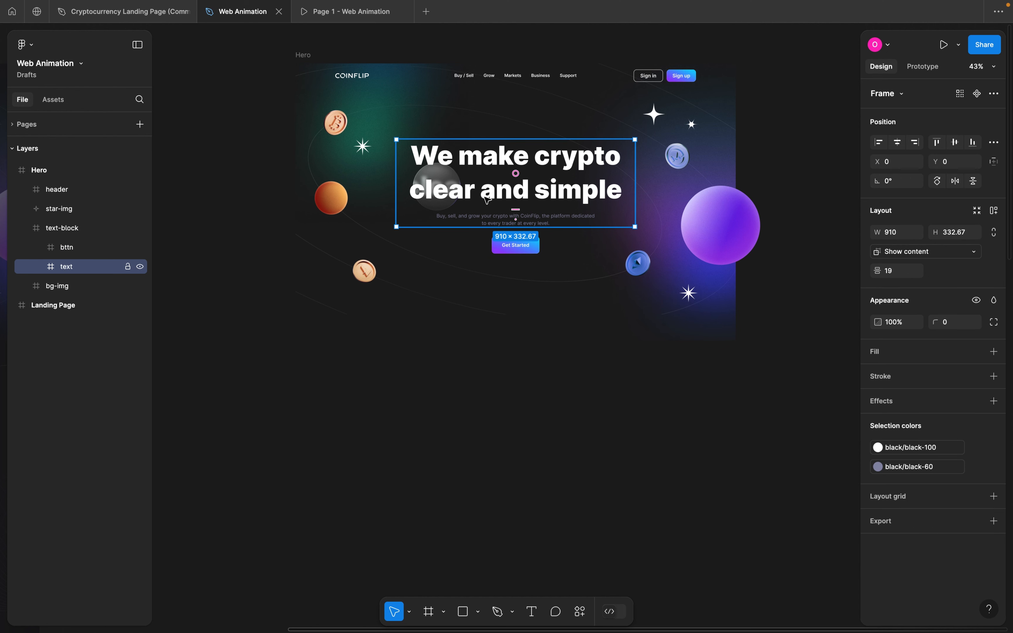
right_click(487, 199)
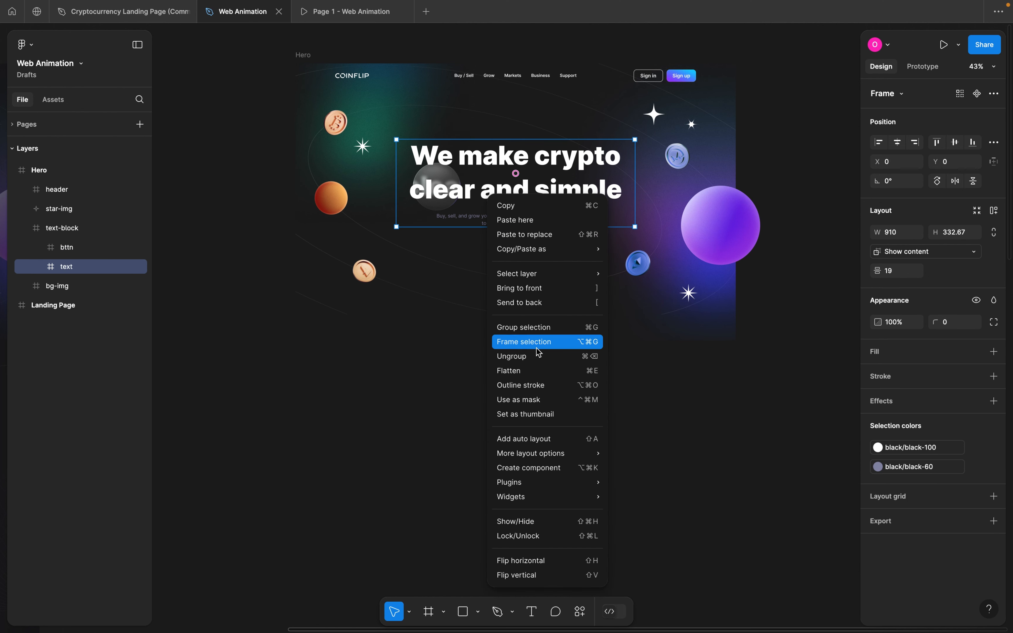
click(531, 357)
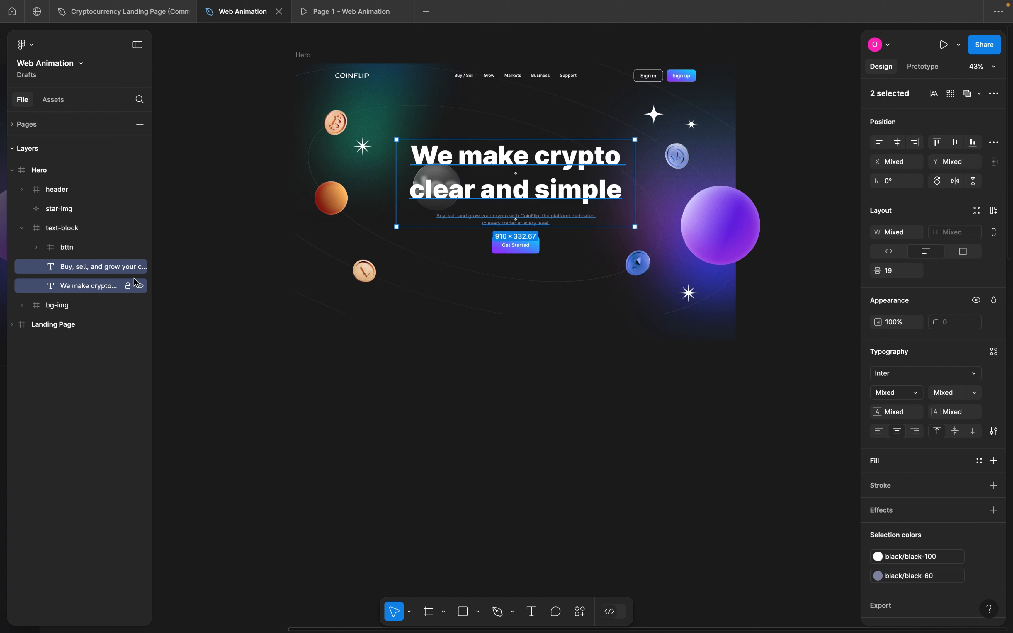
- Check the contents of the text-block frame by selecting its button, paragraph and heading layers in turn
click(22, 228)
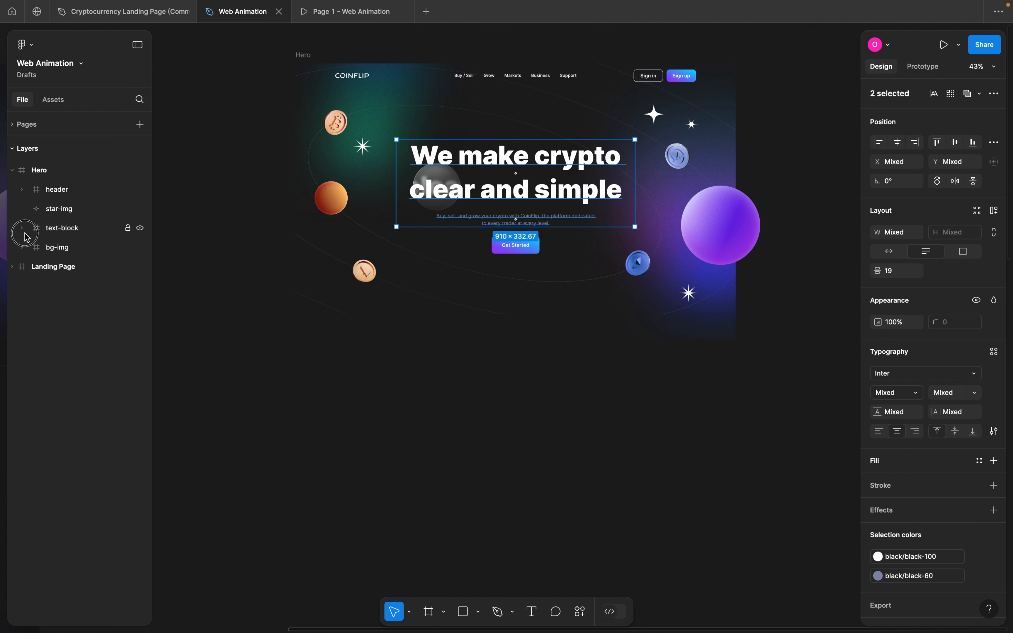
click(50, 230)
scroll(498, 226, up, 2)
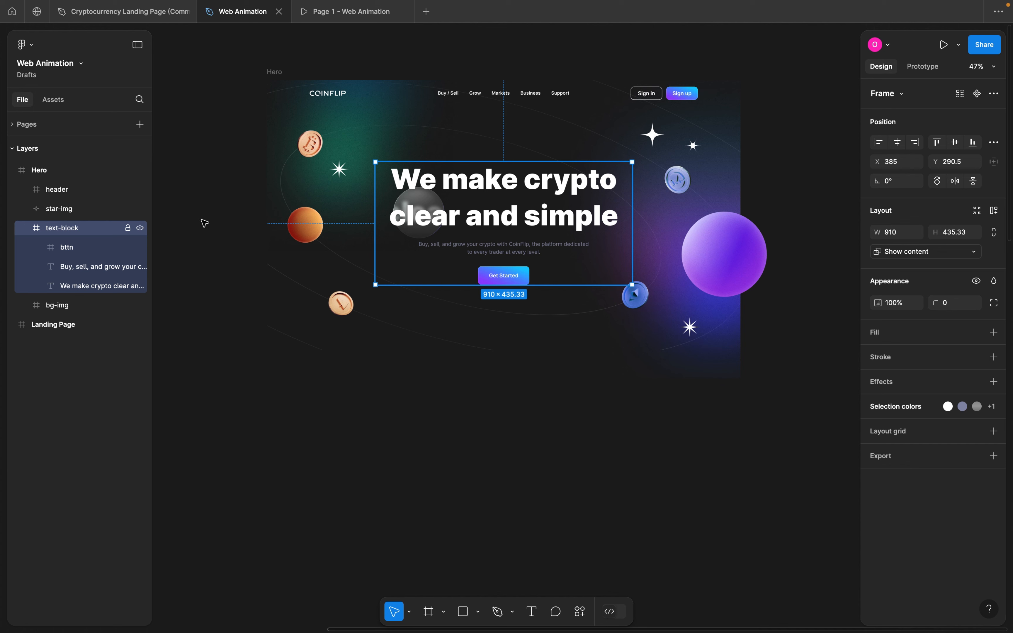
click(78, 251)
click(80, 267)
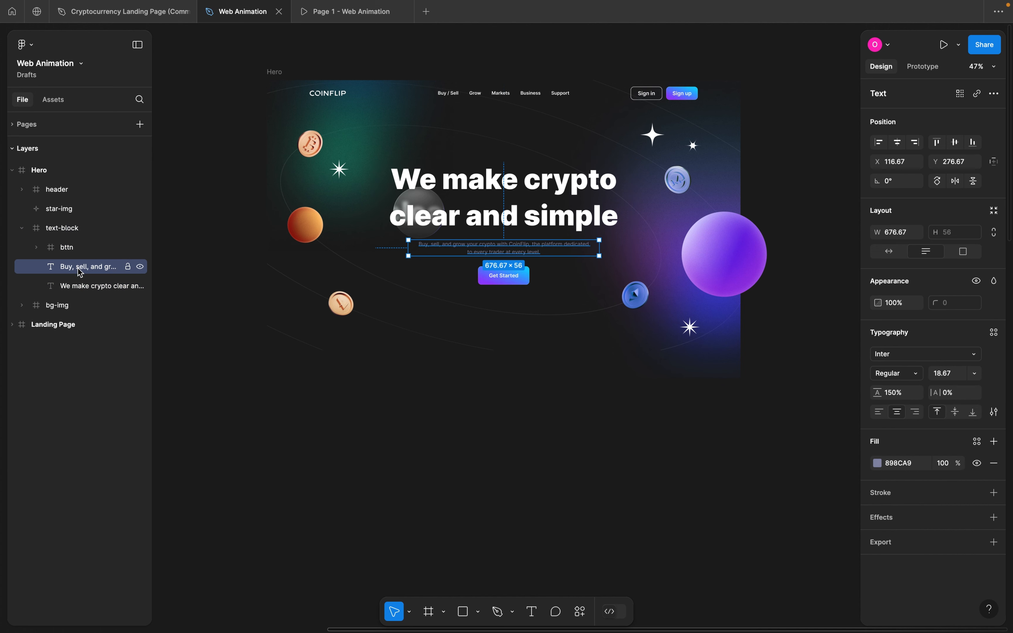
click(80, 286)
click(77, 228)
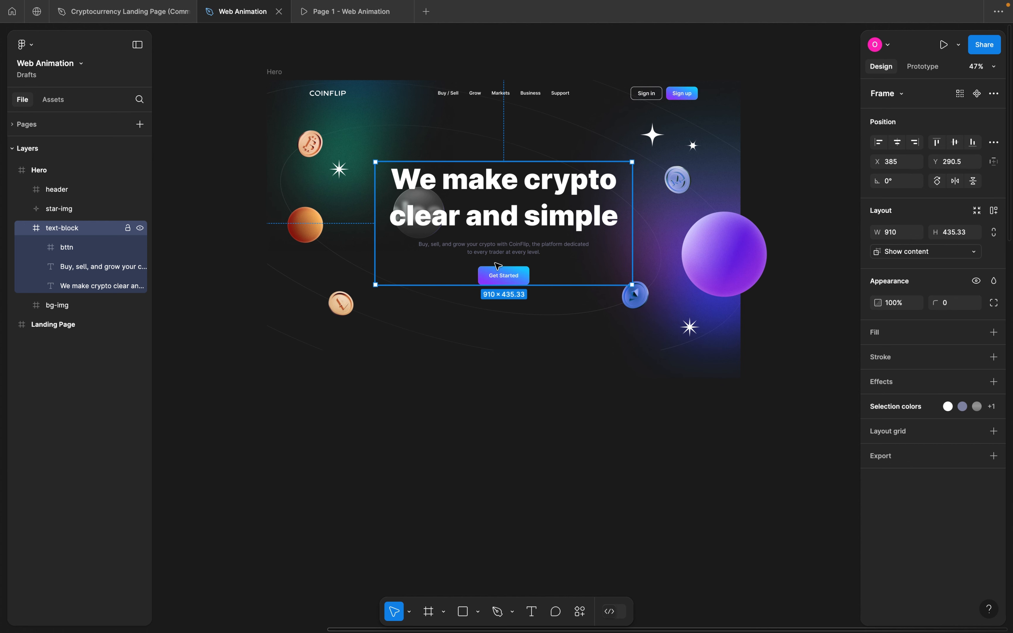
- Copy the heading's first line, "We make crypto", into a separate text layer on the empty canvas below the Hero frame
double_click(492, 188)
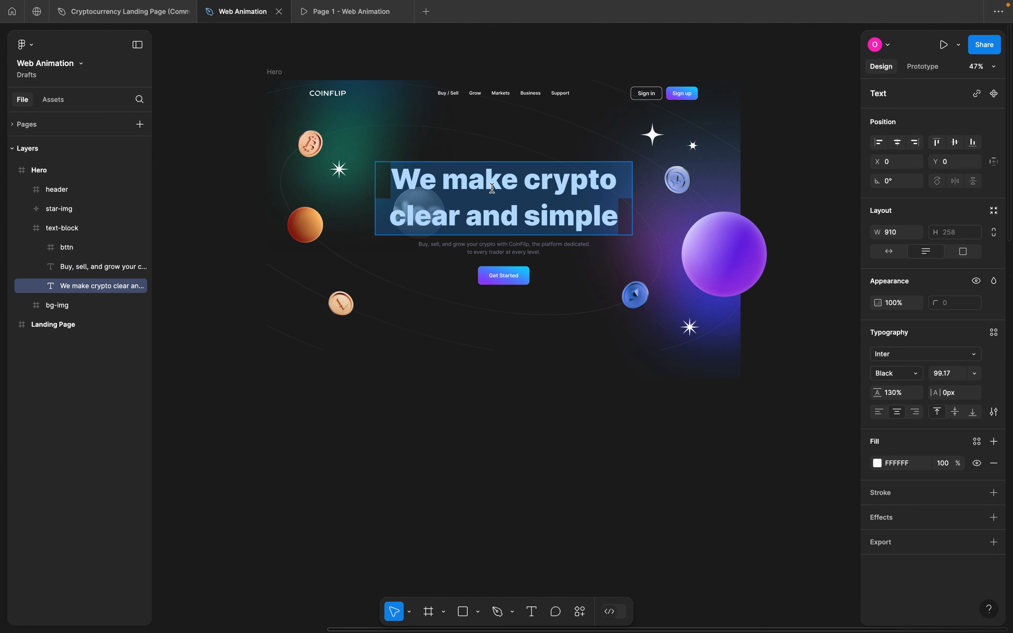
click(420, 184)
drag(393, 180, 625, 180)
key(ctrl+c)
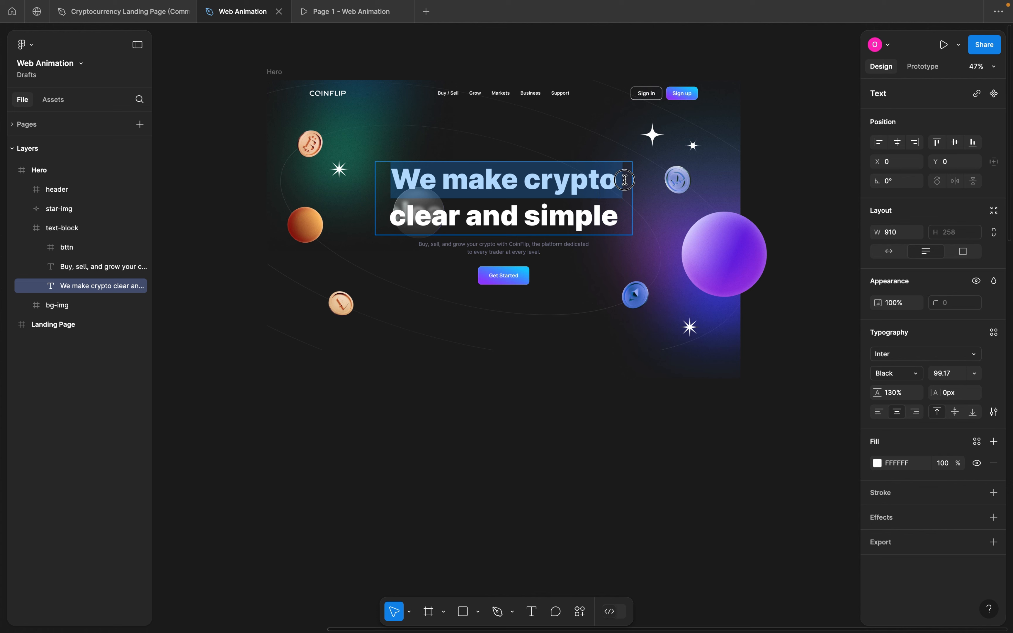
click(480, 410)
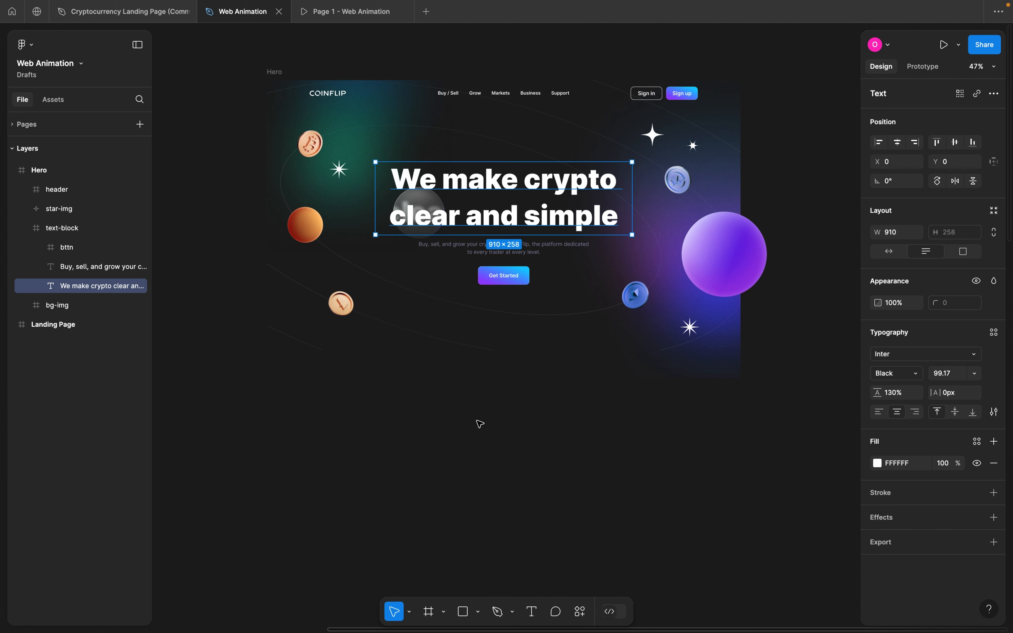
key(t)
click(400, 420)
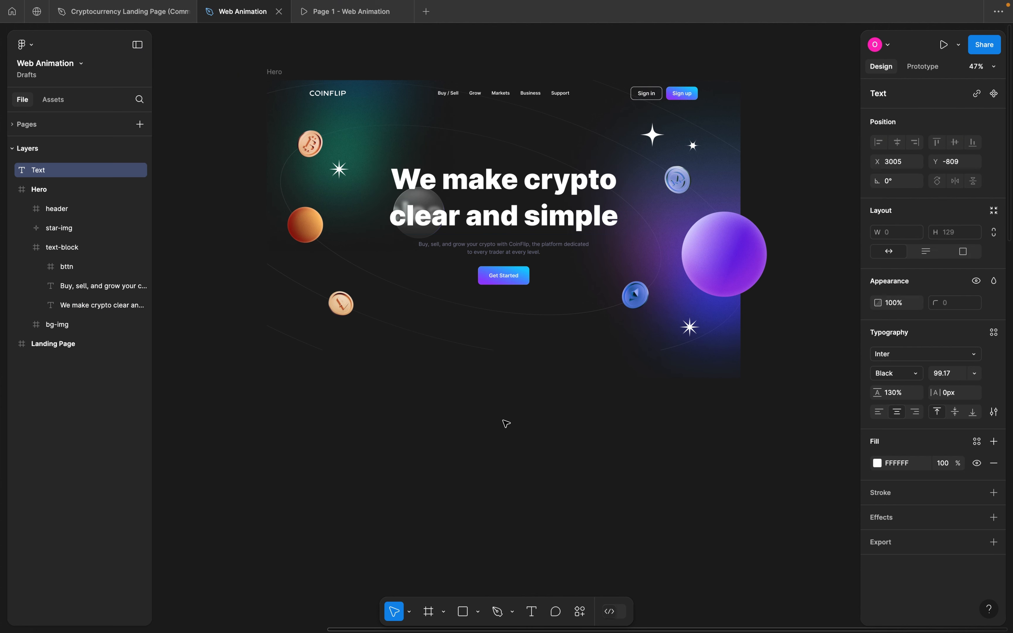
key(ctrl+v)
key(Escape)
drag(442, 452, 551, 452)
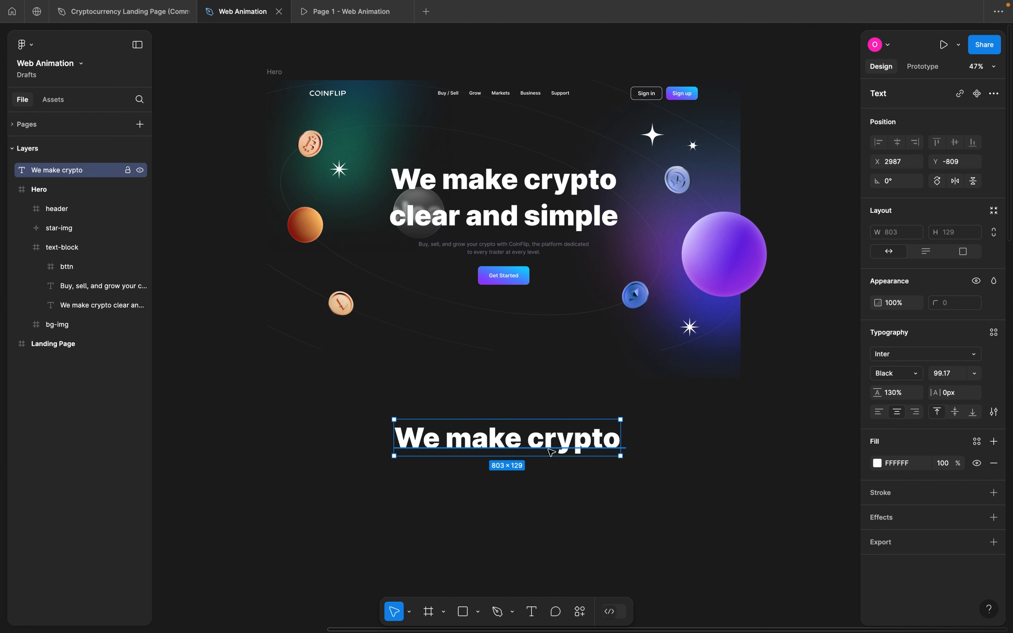
- Wrap the separate "We make crypto" text in its own frame and check the frame's height
right_click(551, 452)
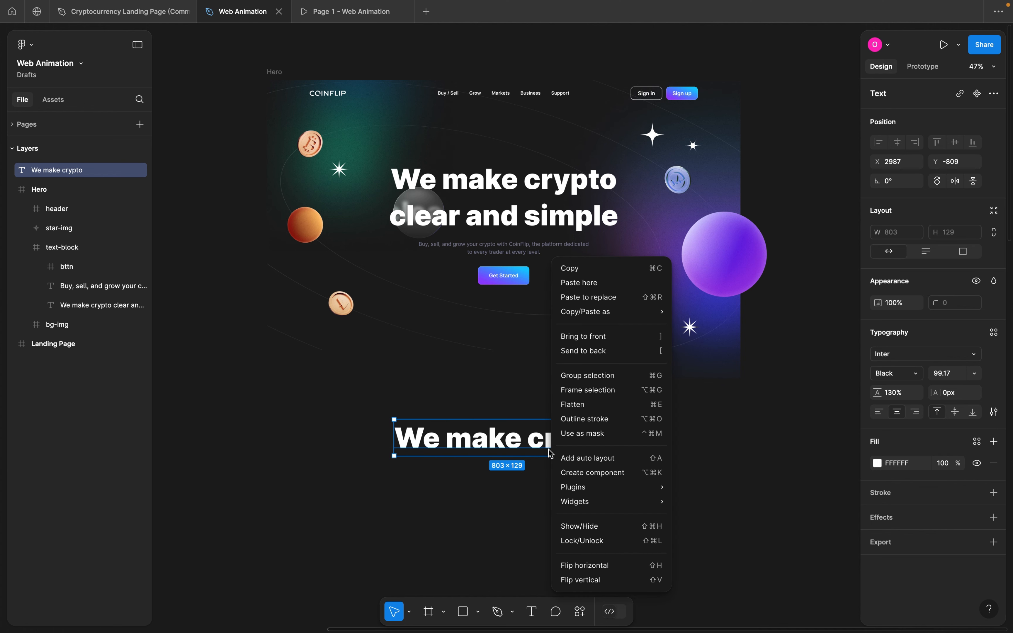
click(579, 393)
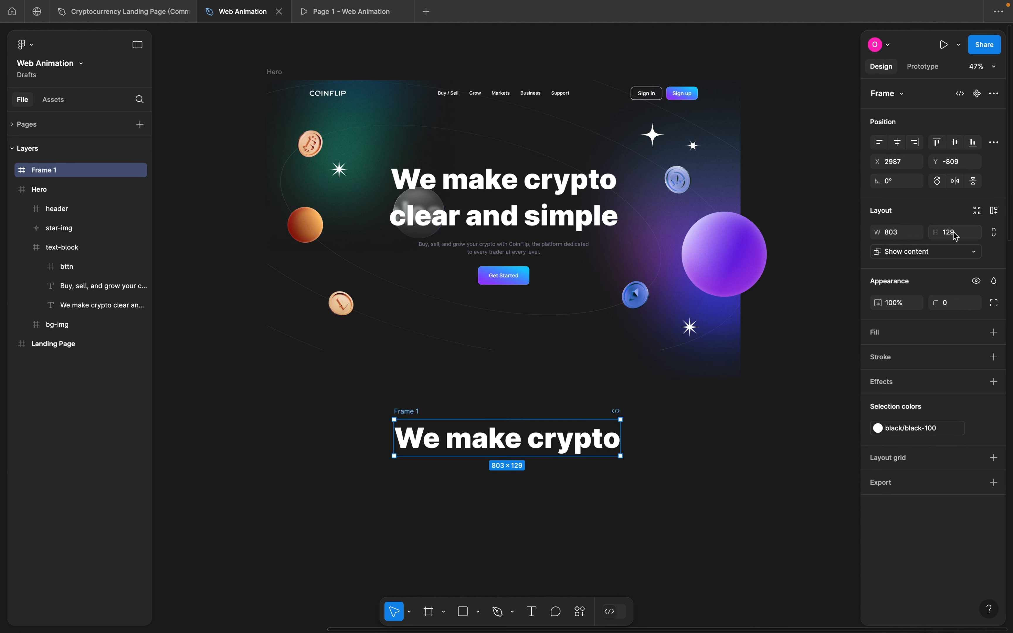
click(960, 237)
- Move the "We make crypto" text below its frame's bounds by setting its Y position to 130
double_click(520, 439)
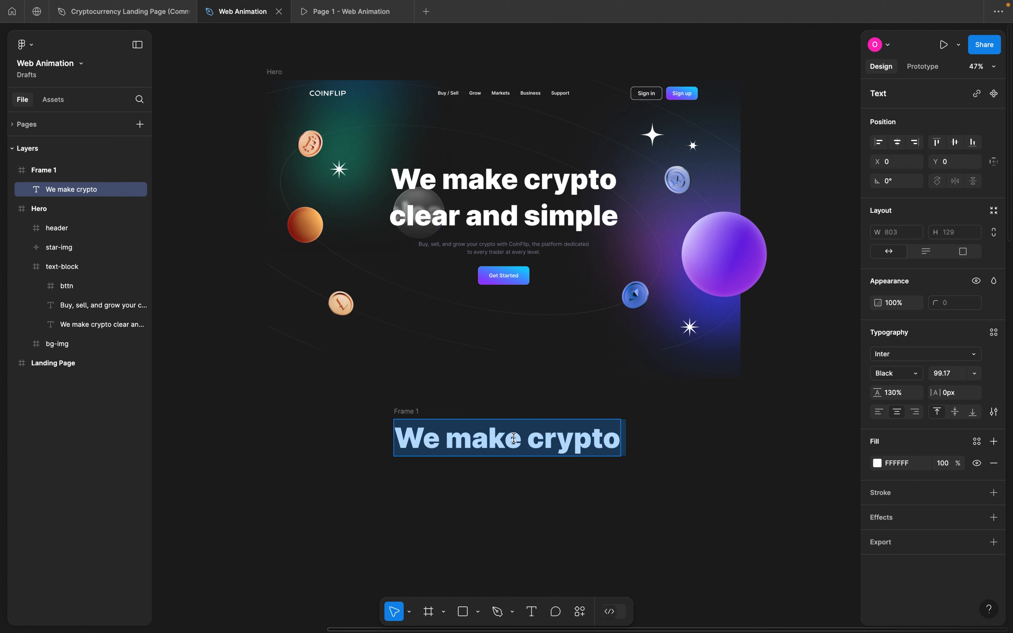
click(88, 196)
click(953, 165)
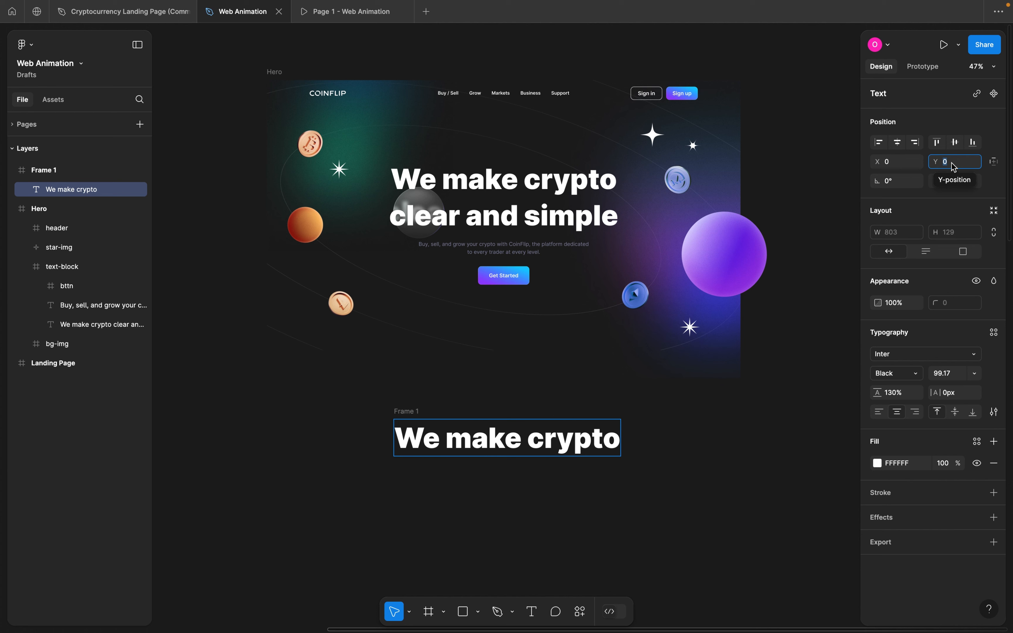
text(13)
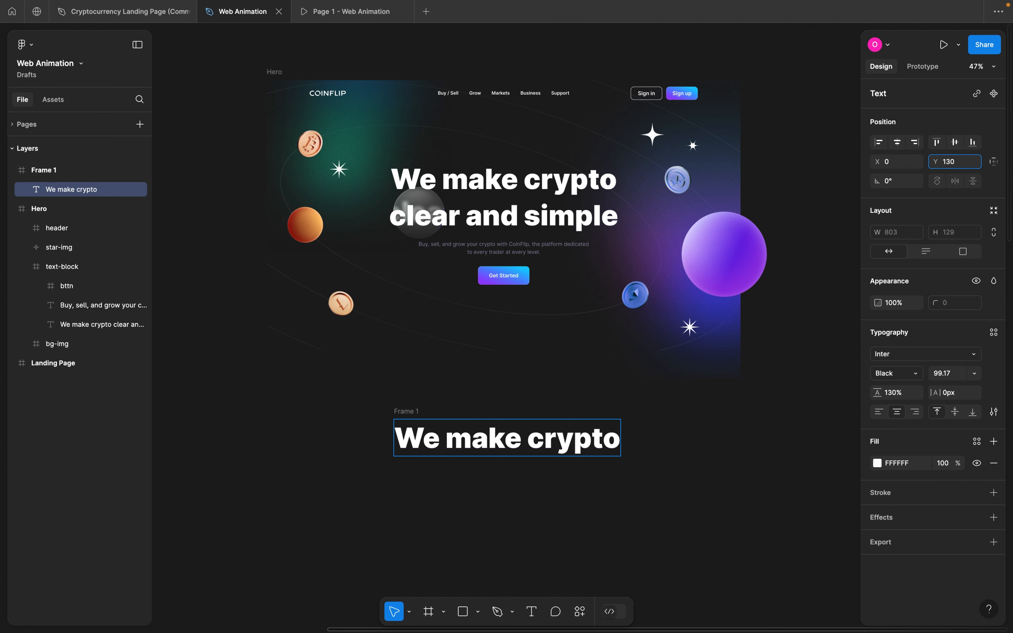
key(Return)
scroll(434, 480, up, 1)
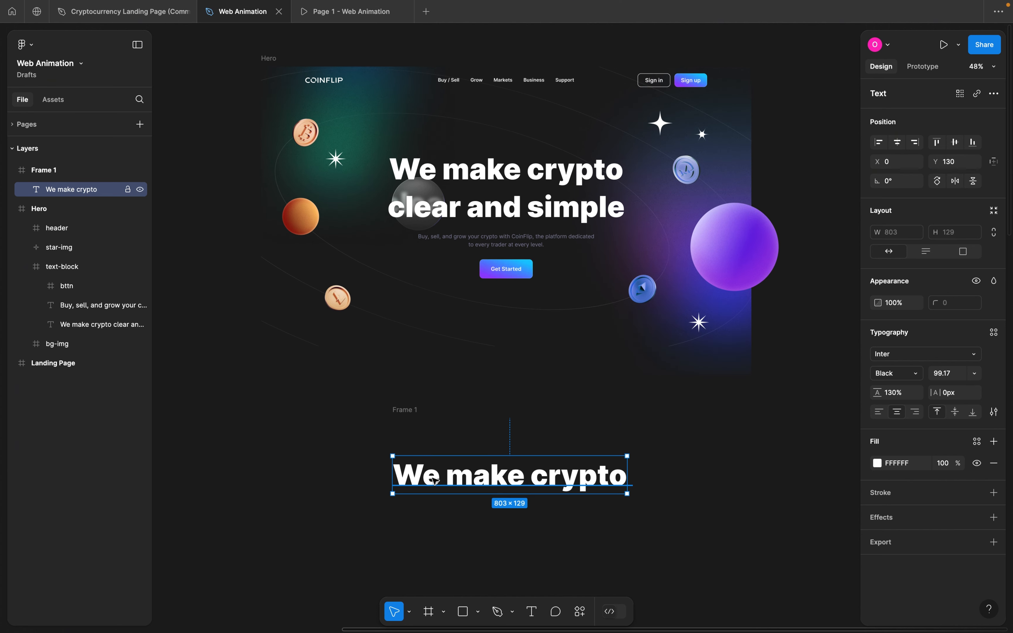
- Try Clip content on Frame 1 to preview hiding the text outside it, and restore Show content
click(412, 412)
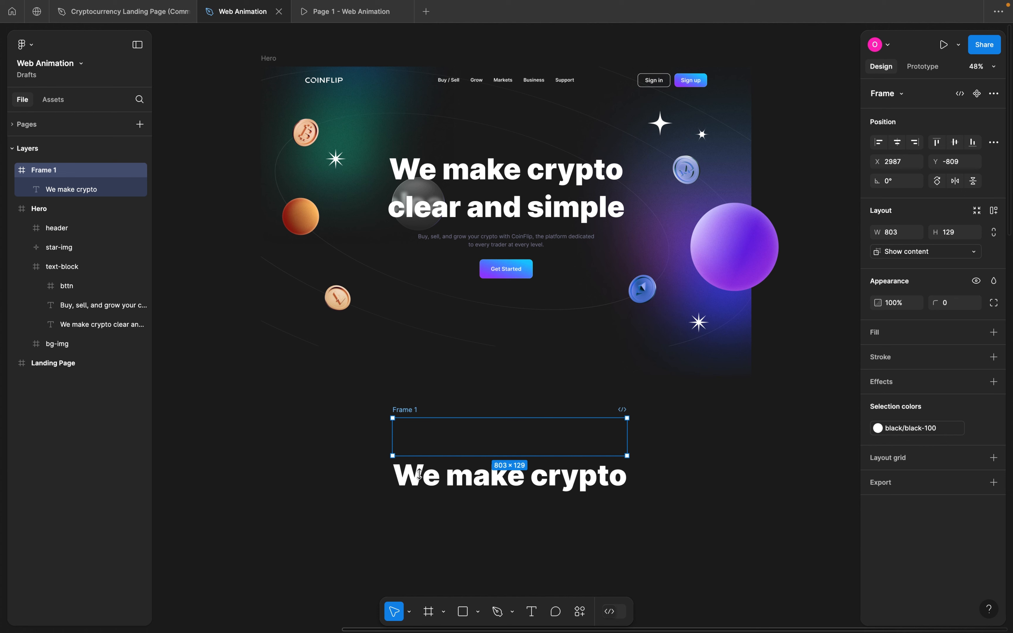
click(910, 253)
click(909, 232)
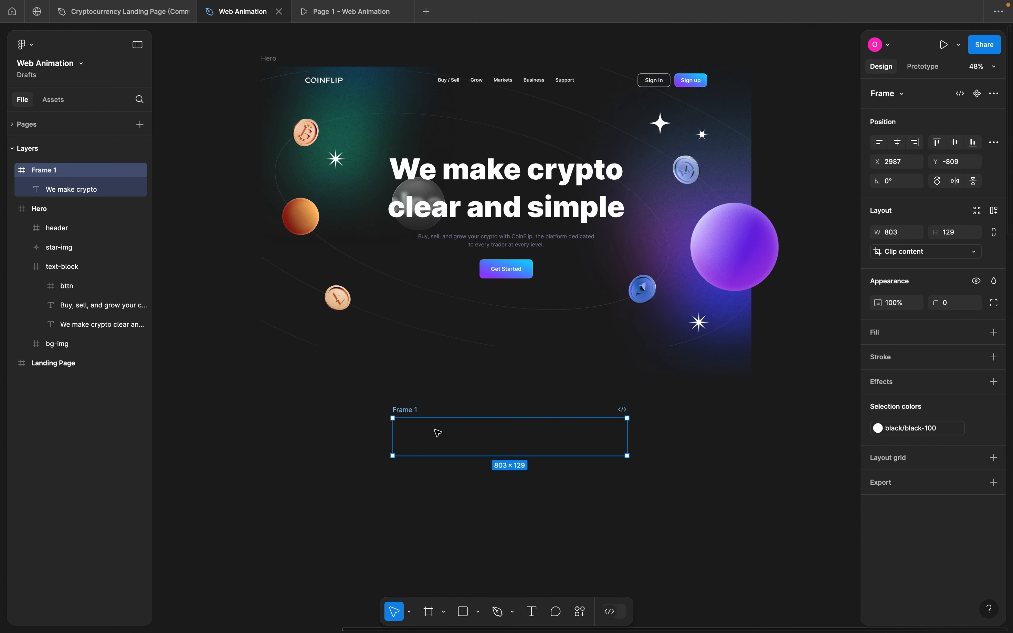
click(895, 257)
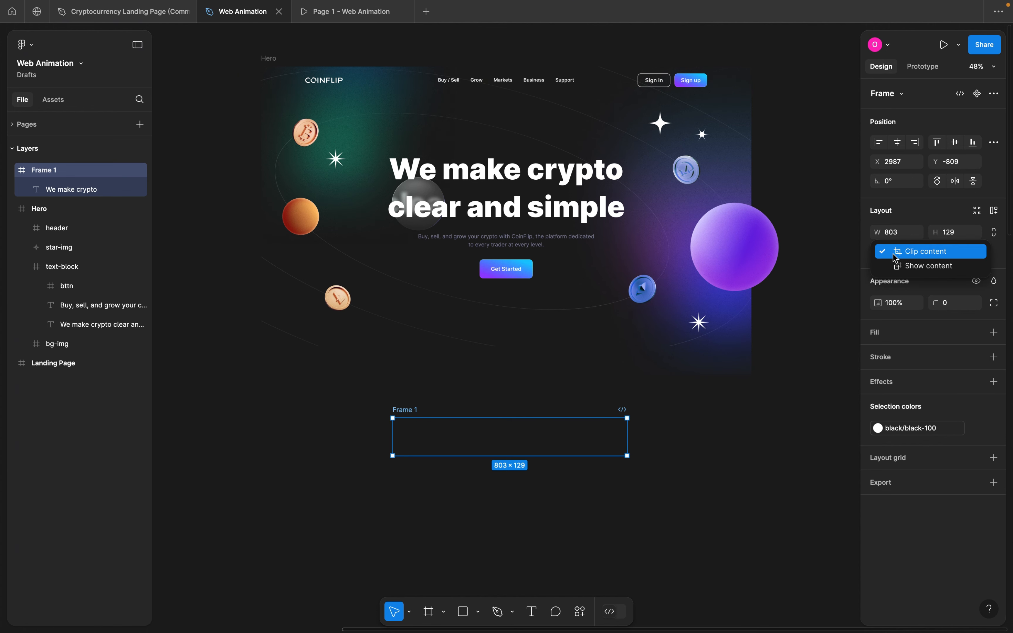
click(908, 267)
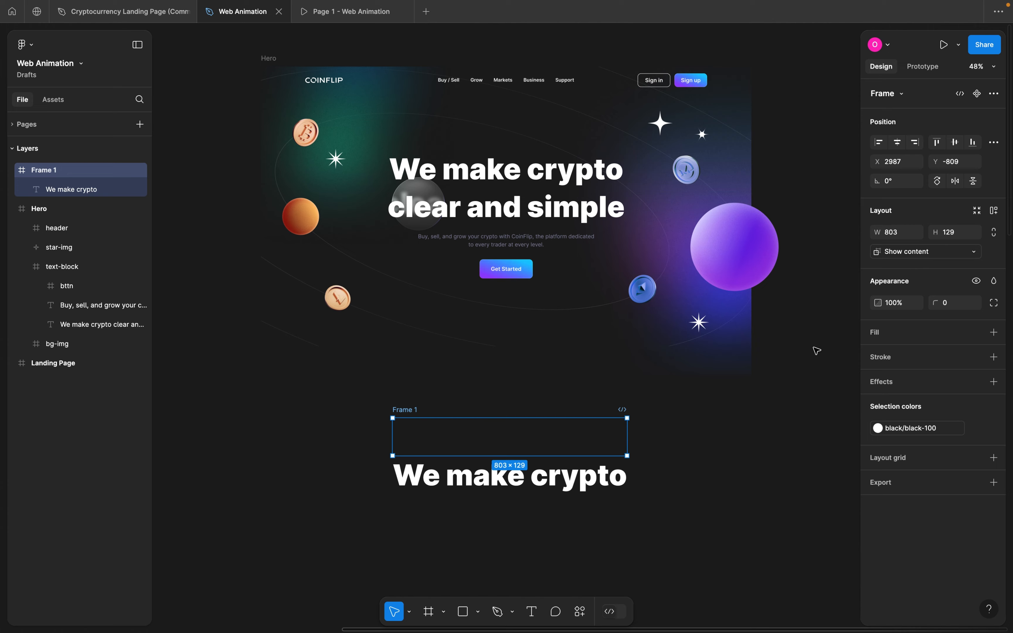
- Nudge Frame 1 slightly upward and duplicate it with its text directly below, at X 2987, Y -495
scroll(817, 351, left, 2)
scroll(817, 351, down, 1)
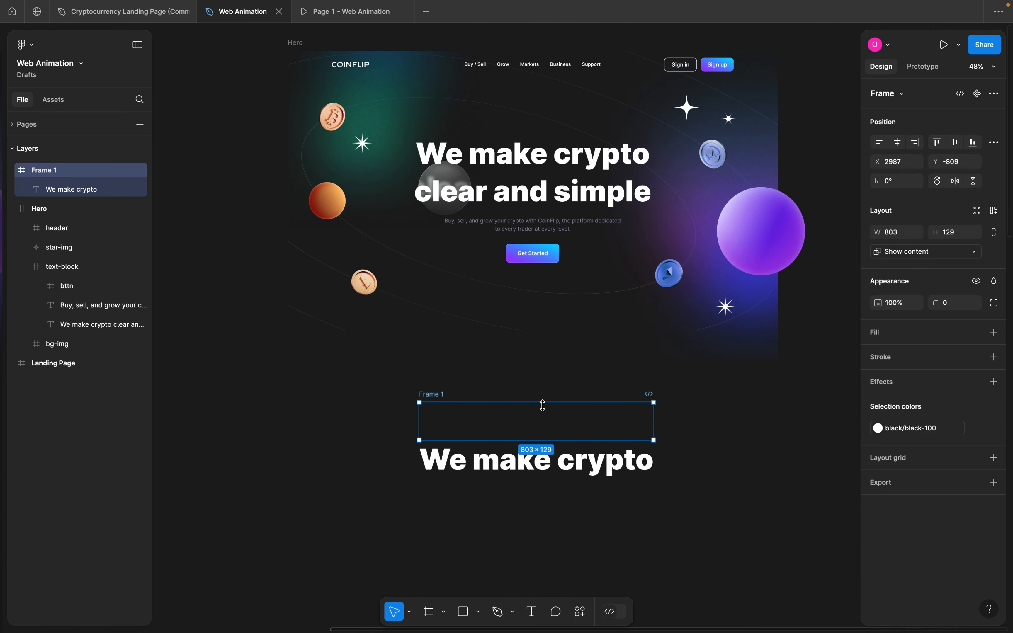
click(430, 396)
drag(430, 396, 430, 393)
alt+drag(429, 441, 428, 487)
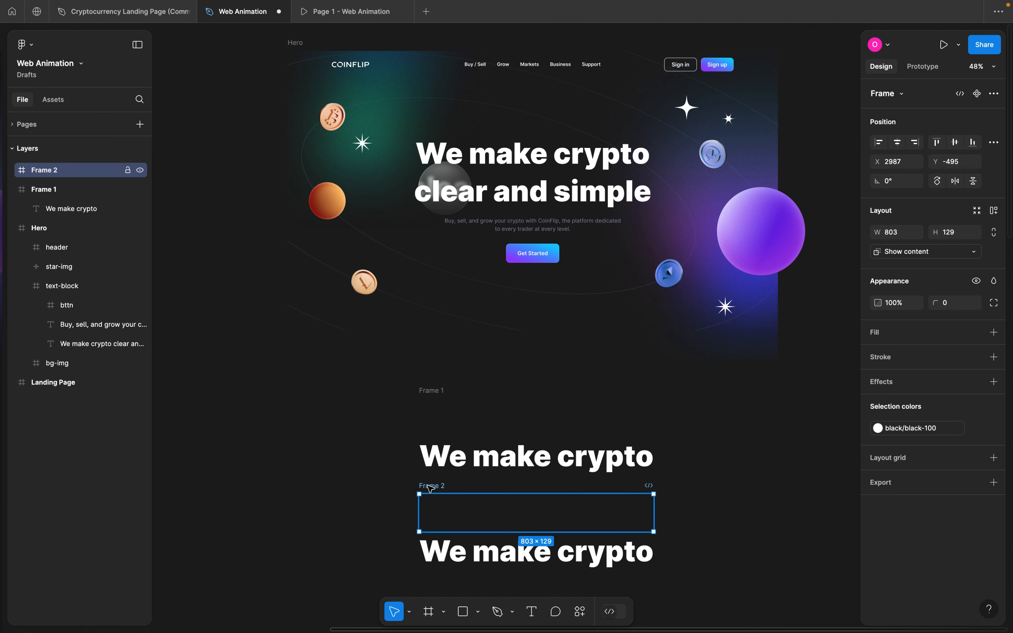
- Replace the text in Frame 2 with the heading's second line, "clear and simple", and select Frame 2
double_click(491, 203)
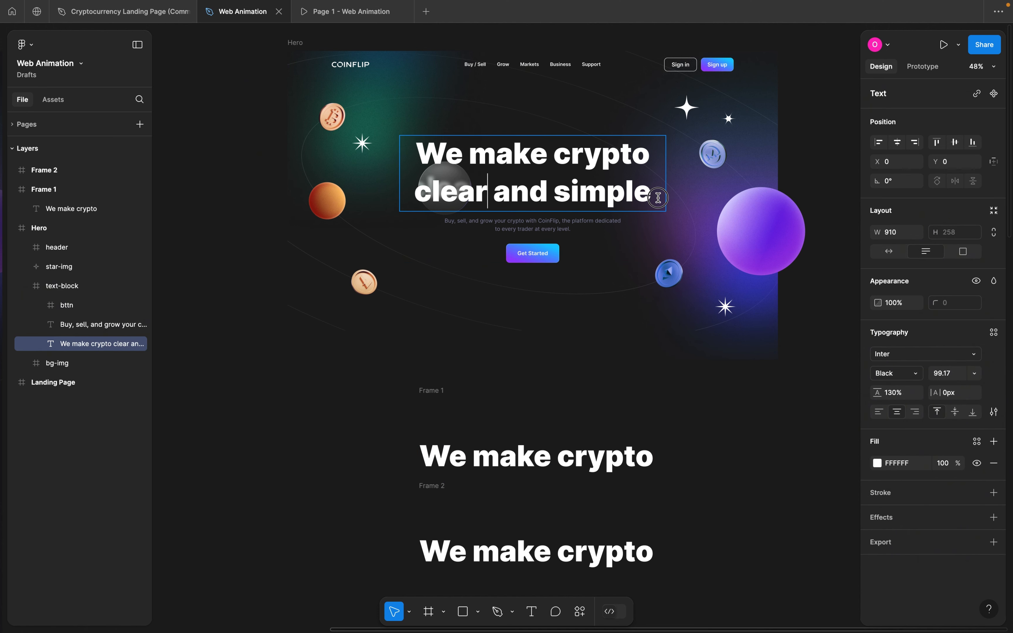
drag(664, 198, 417, 222)
key(ctrl+c)
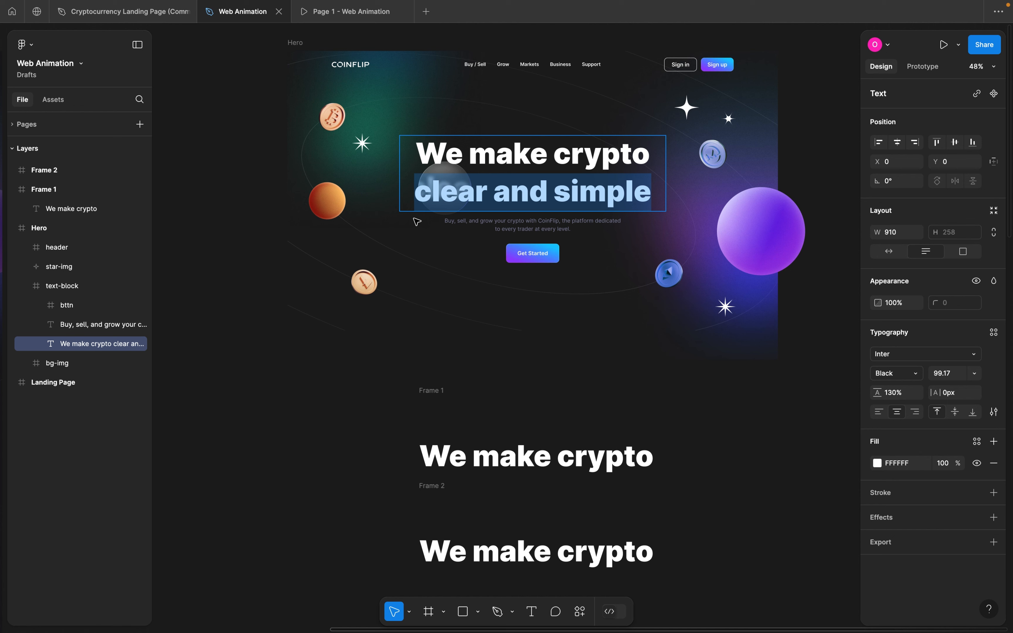
double_click(455, 554)
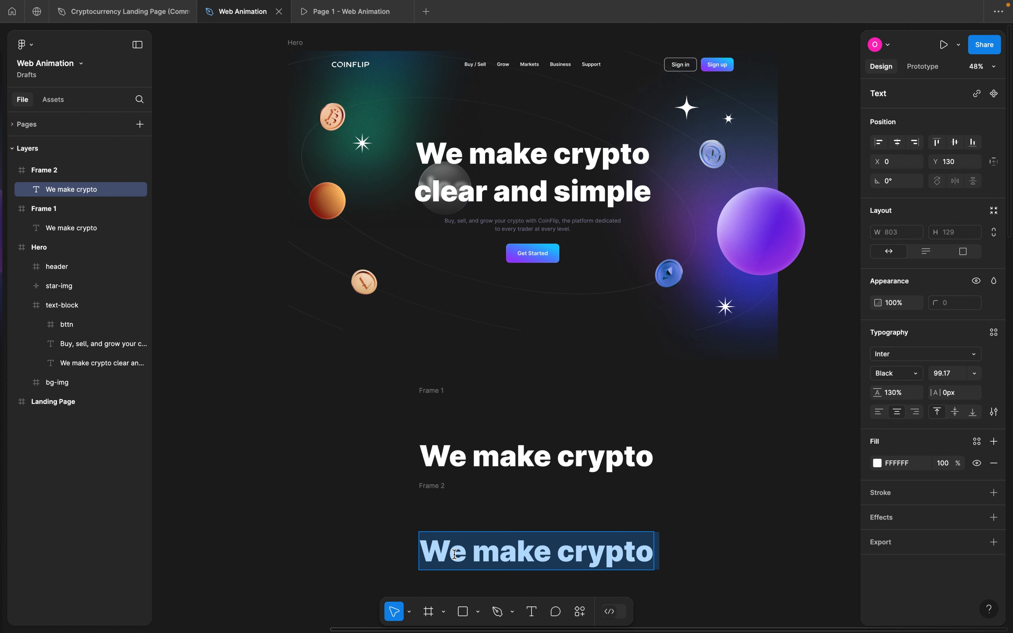
key(ctrl+v)
key(Escape)
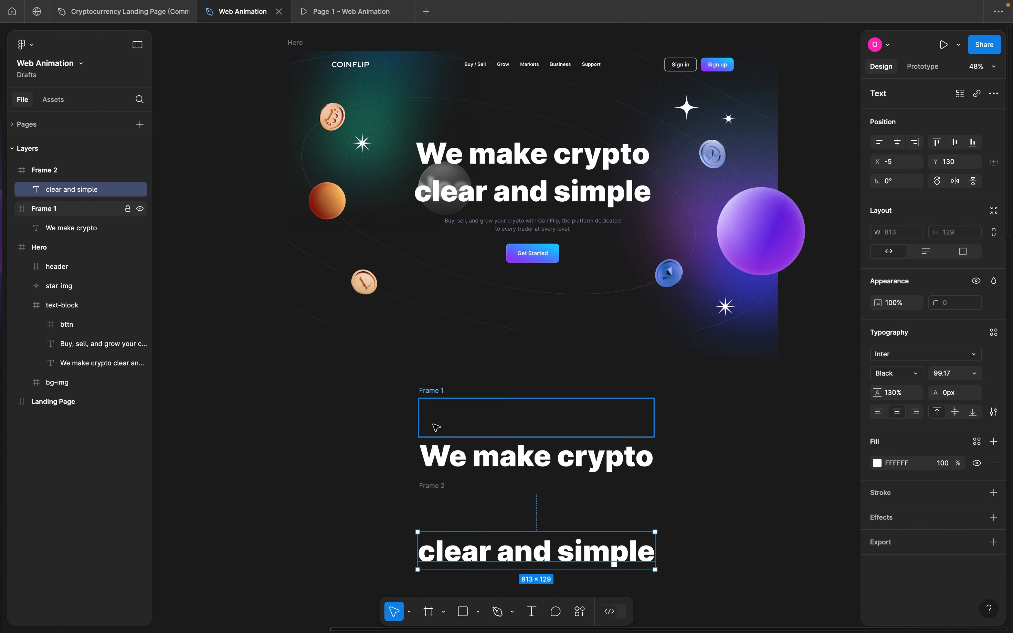
click(434, 487)
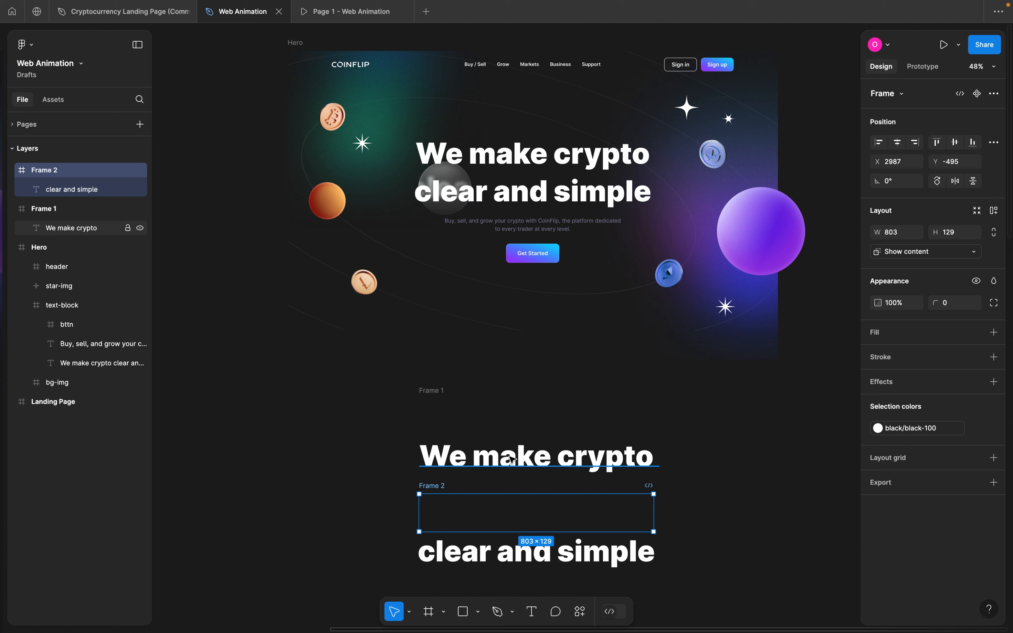
- Set Frame 2 and Frame 1 to Clip content so both heading lines are hidden outside their frames
click(900, 252)
click(907, 241)
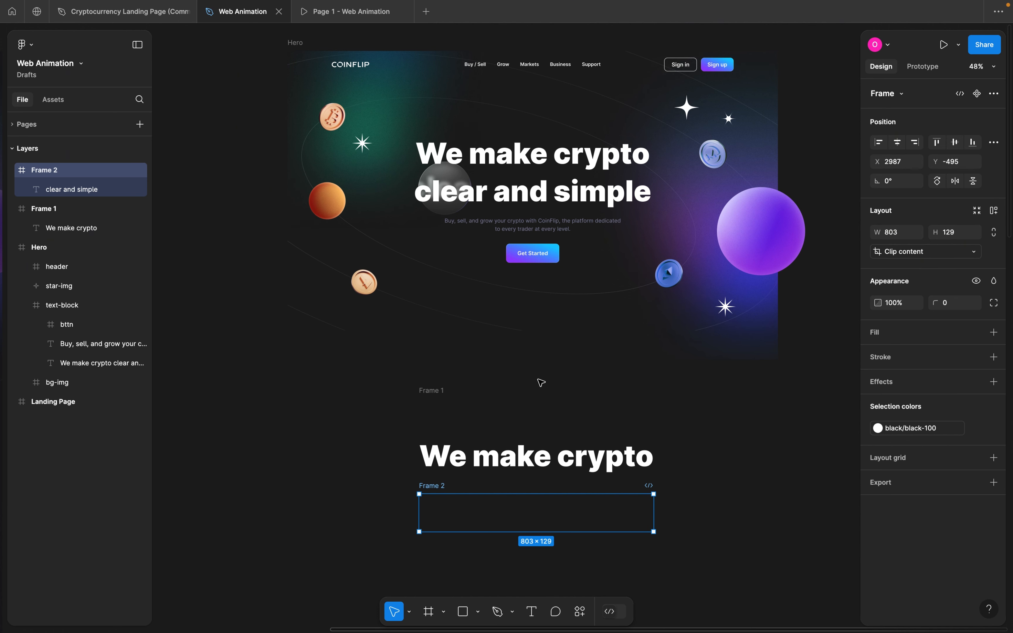
click(434, 396)
click(921, 251)
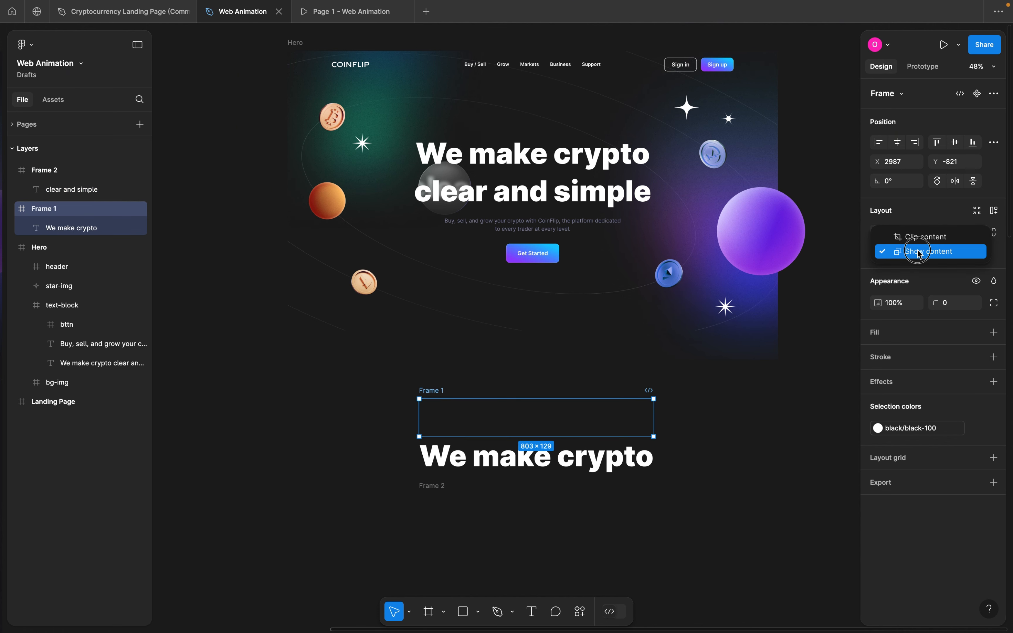
click(907, 236)
- Move Frame 1 down close to Frame 2, stack both with auto layout at 0 spacing, and remove the auto layout from the resulting frame
drag(431, 402, 427, 434)
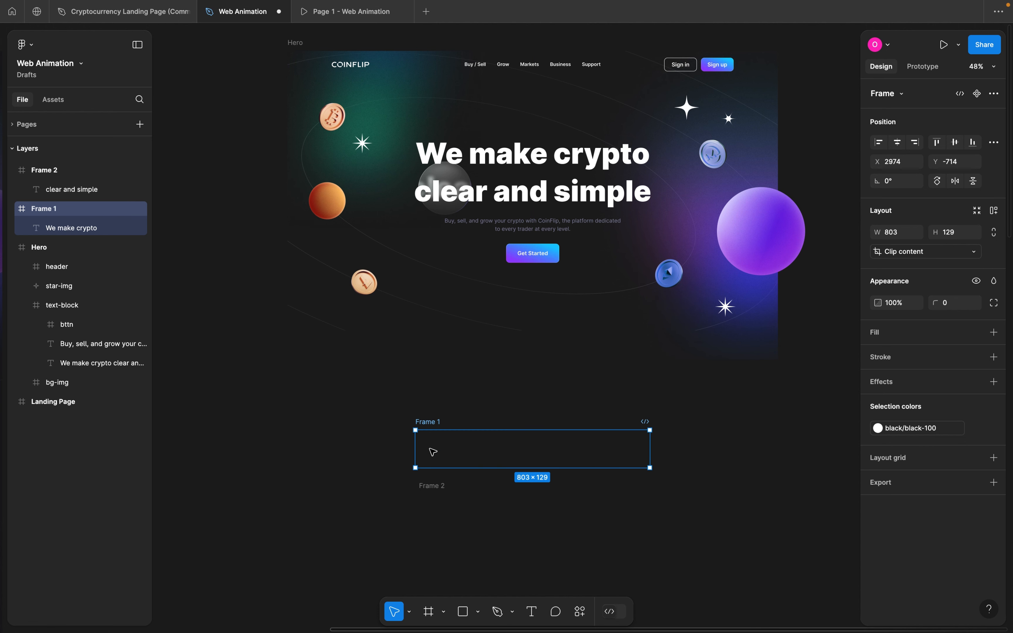
shift+click(435, 490)
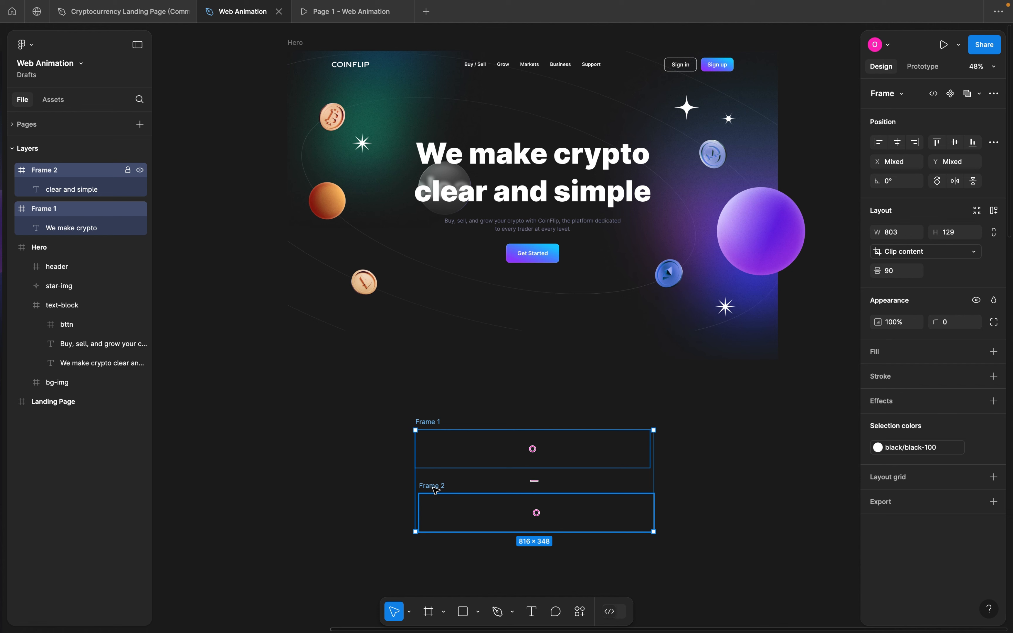
key(shift+a)
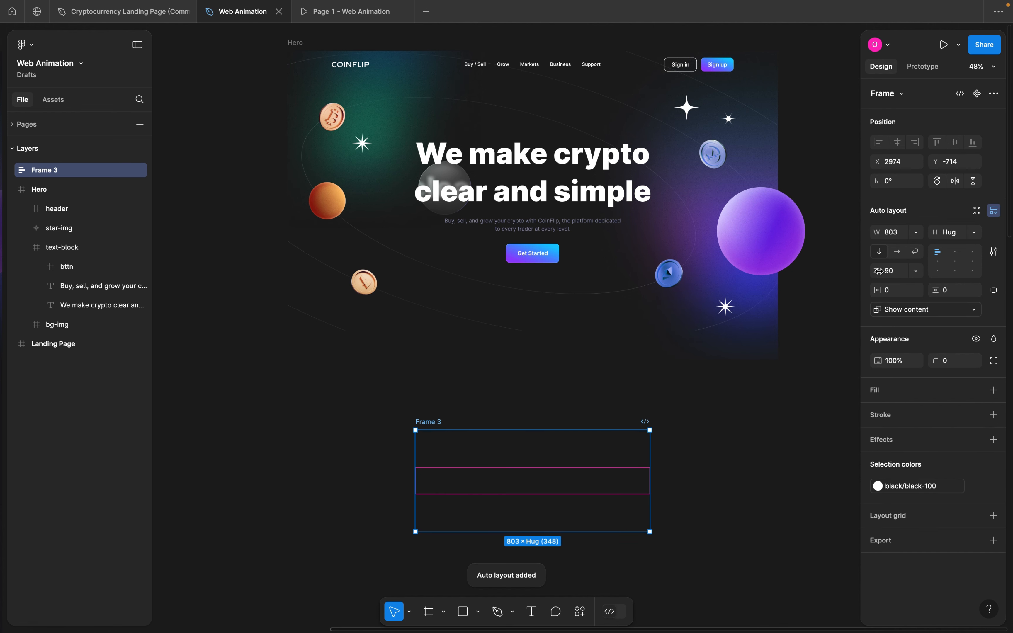
click(895, 273)
text(0)
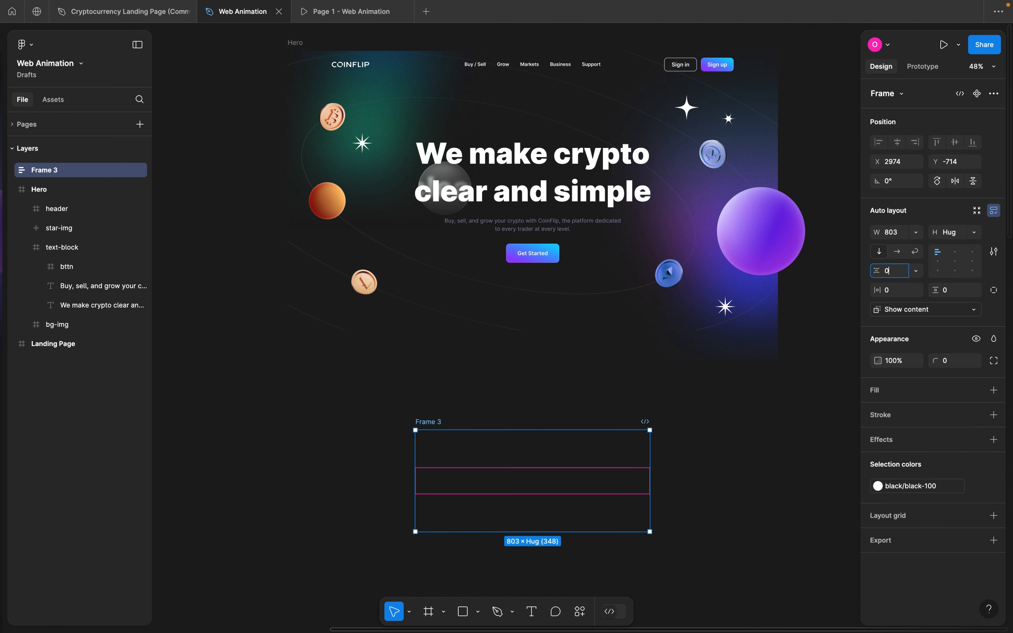
key(Return)
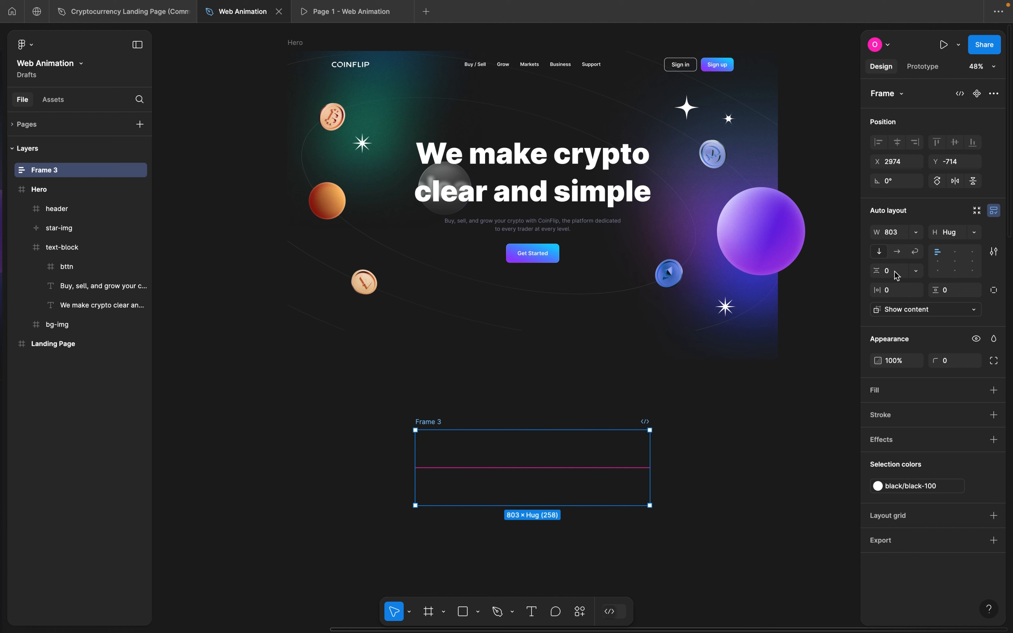
click(995, 211)
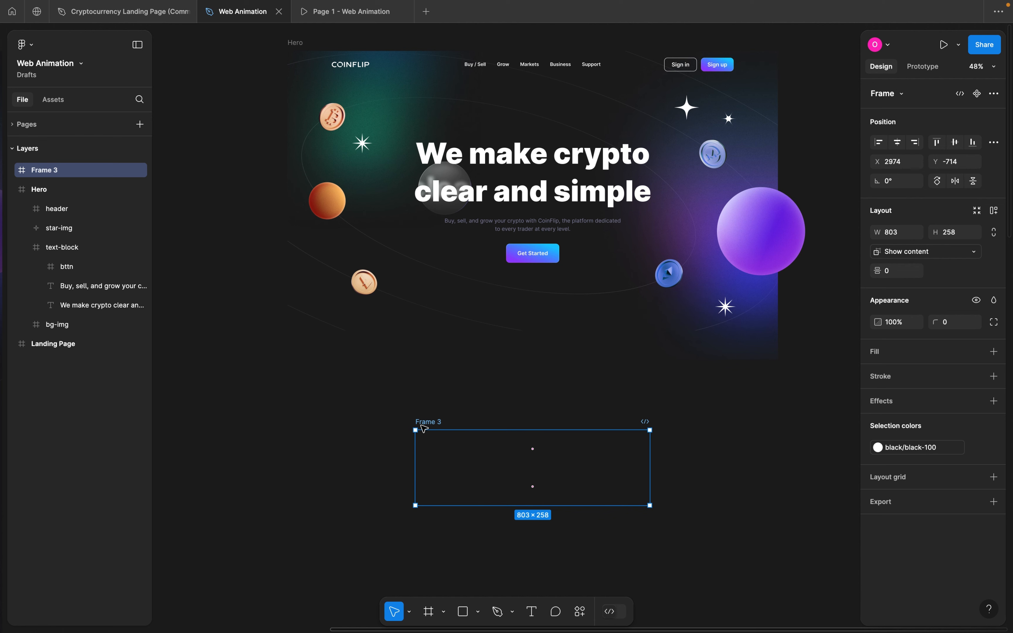
- Replace the heading text in the Hero's text-block with a copy of Frame 3, and center the copy horizontally at X 53
click(503, 196)
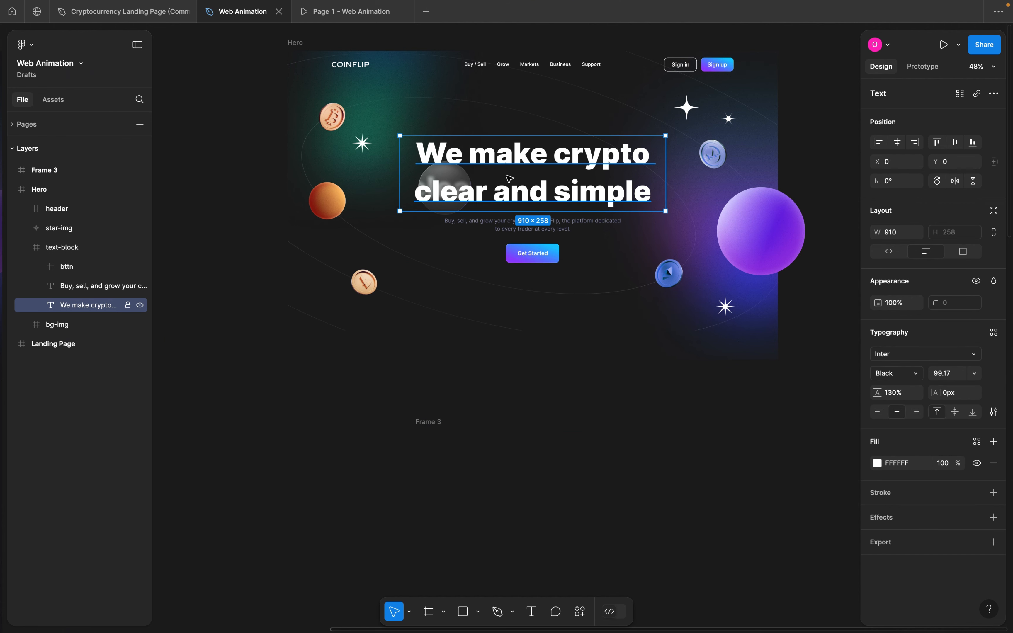
right_click(524, 173)
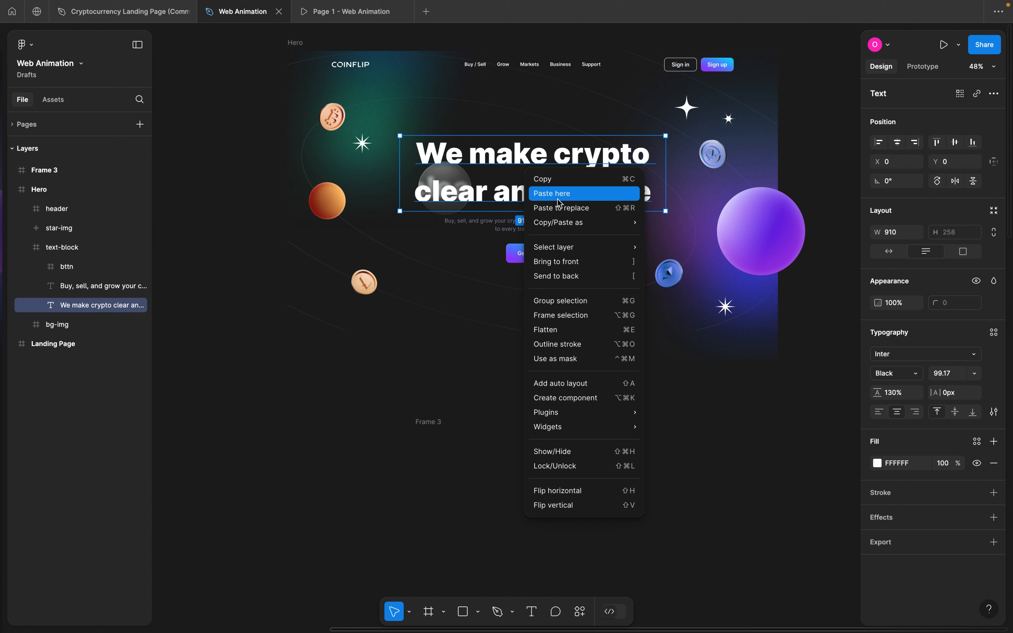
right_click(569, 199)
click(595, 231)
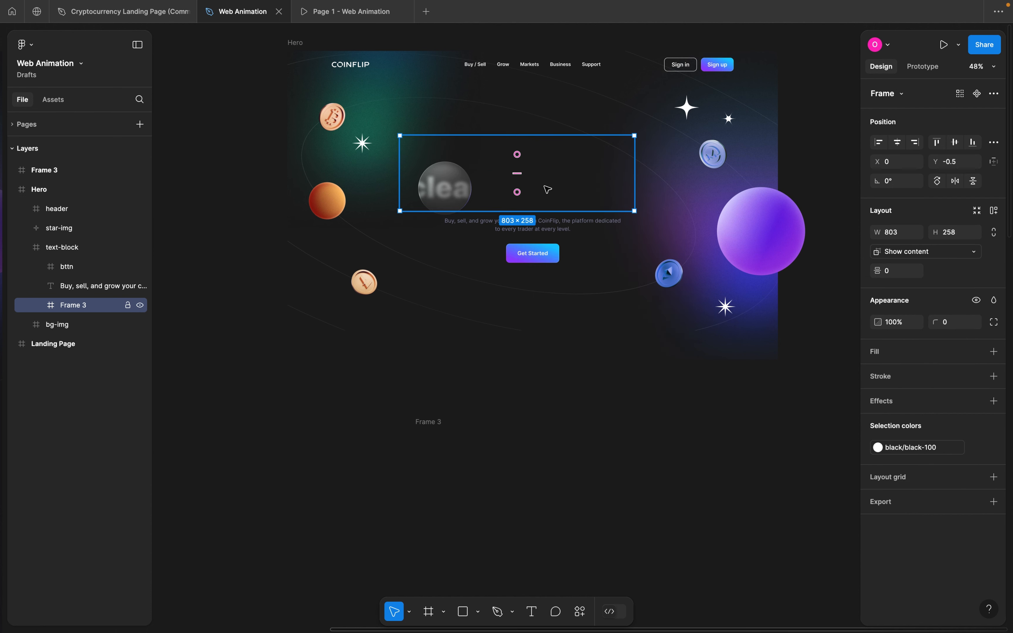
click(428, 422)
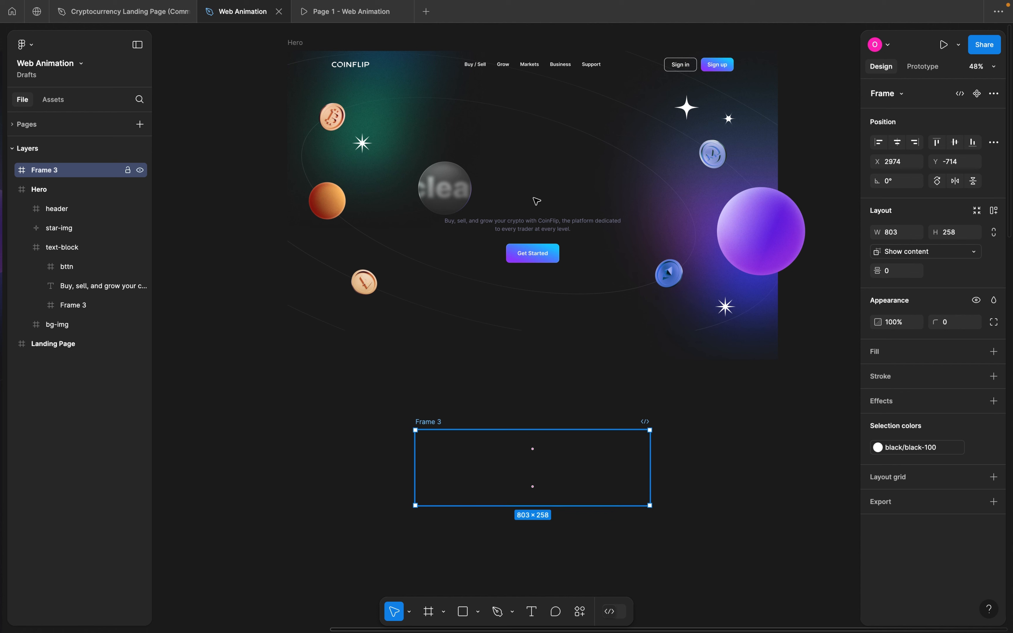
double_click(544, 183)
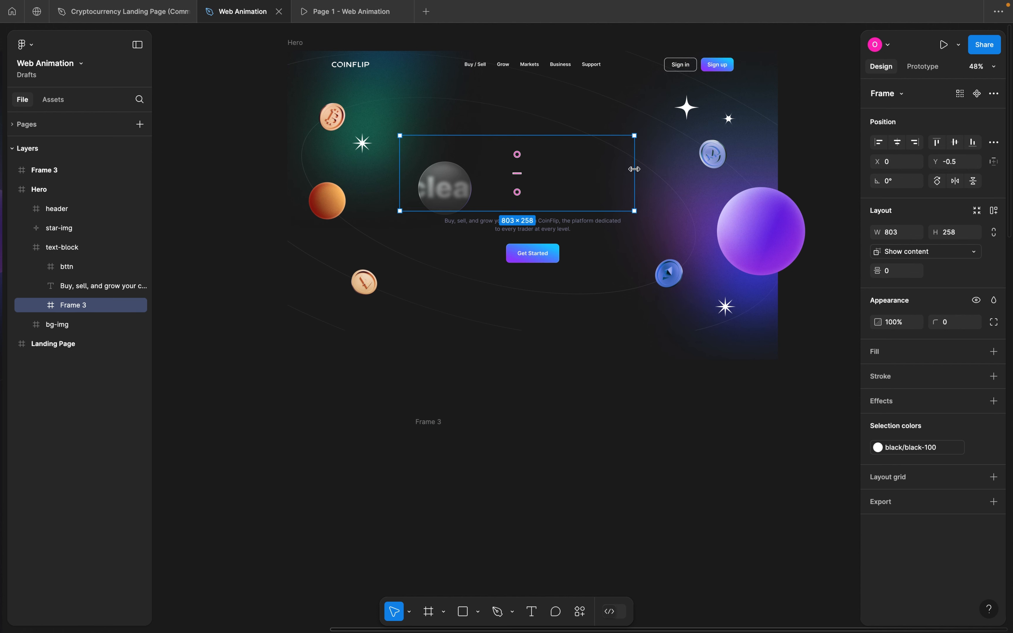
drag(600, 183, 611, 184)
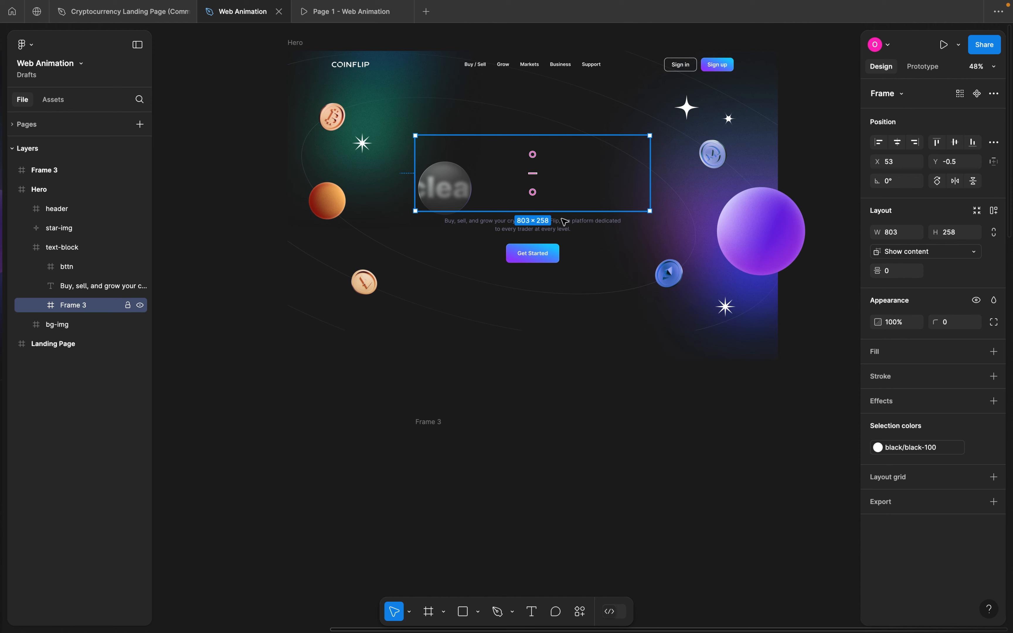
- Move the original Frame 3 away from the Hero to above the Landing Page, at X -84, Y -2489
click(575, 250)
scroll(439, 430, down, 5)
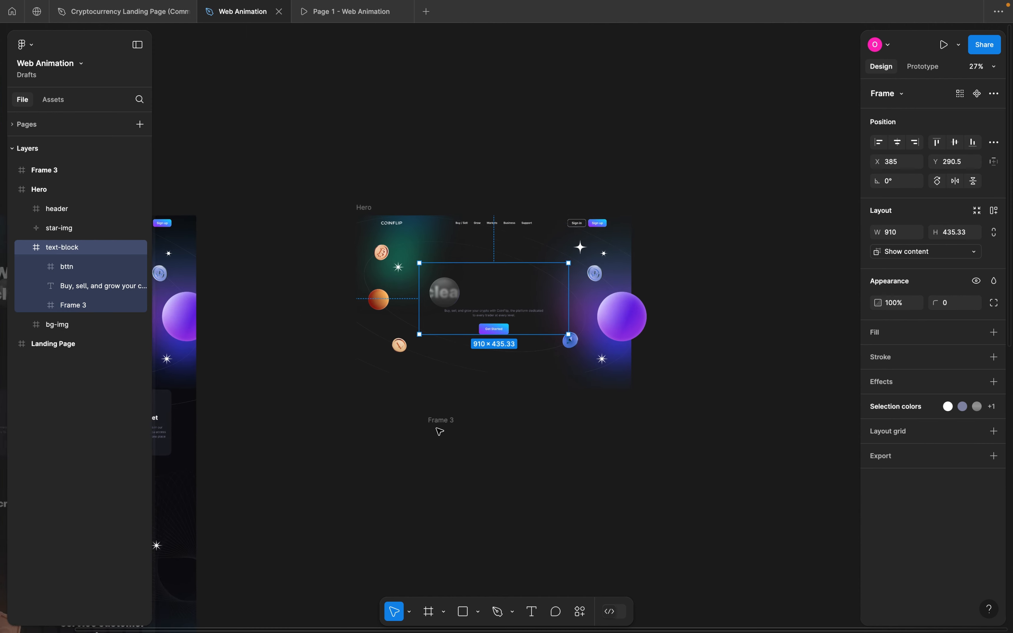
scroll(437, 429, left, 2)
click(529, 413)
scroll(530, 413, left, 5)
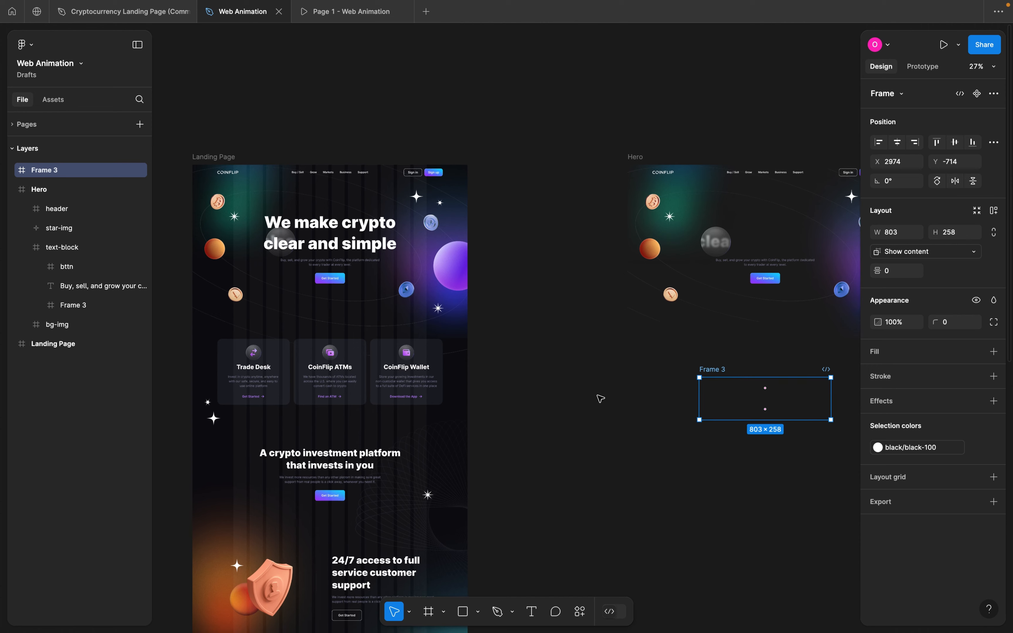
scroll(728, 354, left, 3)
scroll(778, 331, down, 2)
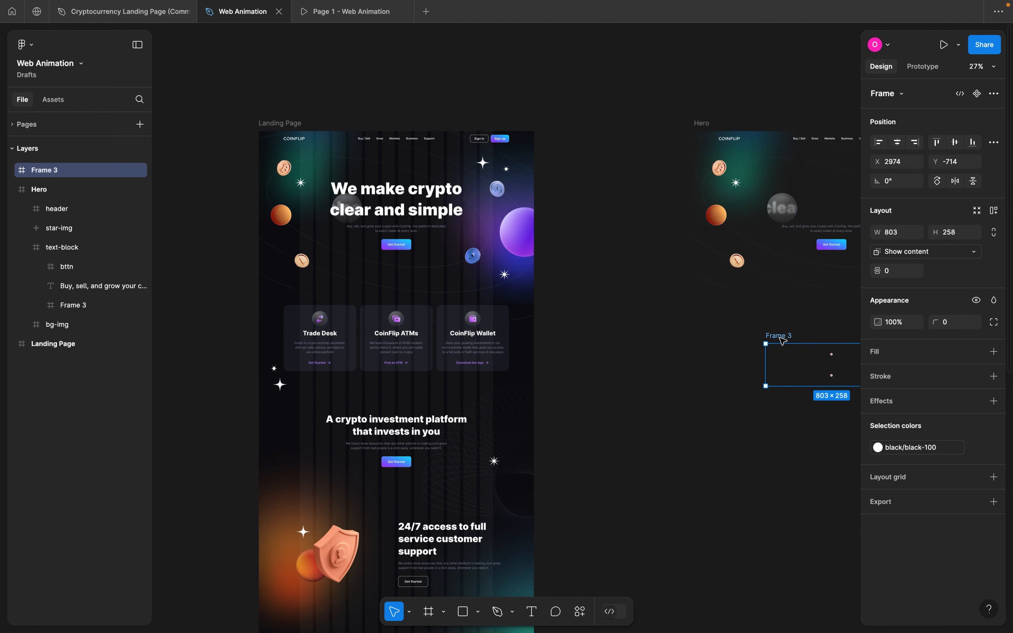
drag(783, 340, 282, 50)
- Wrap the Hero's "Buy, sell, and grow your crypto" description text in its own frame
scroll(597, 219, right, 8)
scroll(597, 220, up, 2)
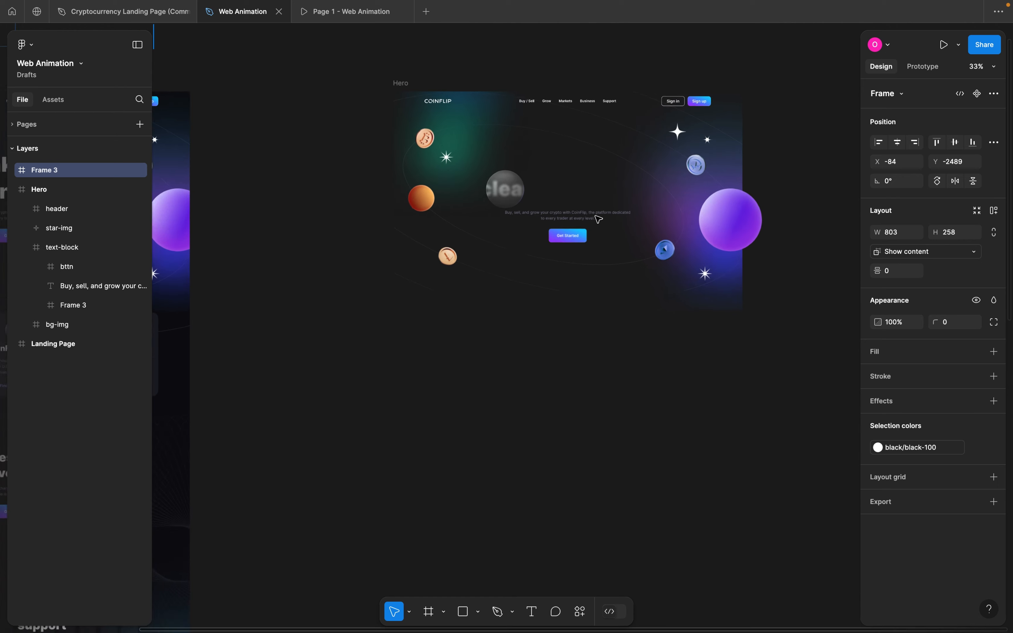
scroll(599, 219, up, 5)
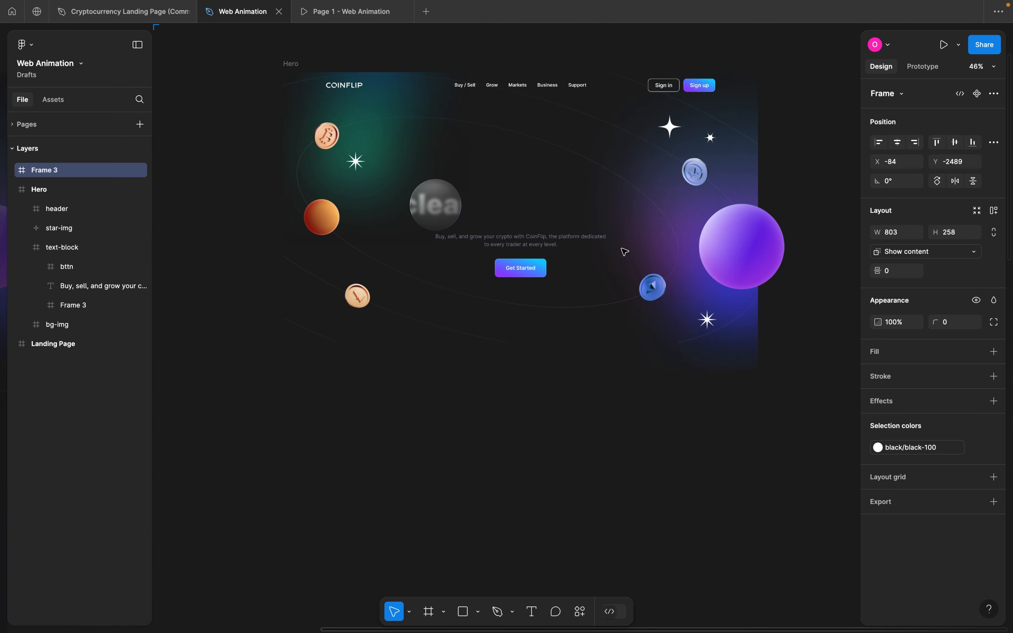
scroll(625, 252, up, 1)
double_click(506, 245)
double_click(506, 245)
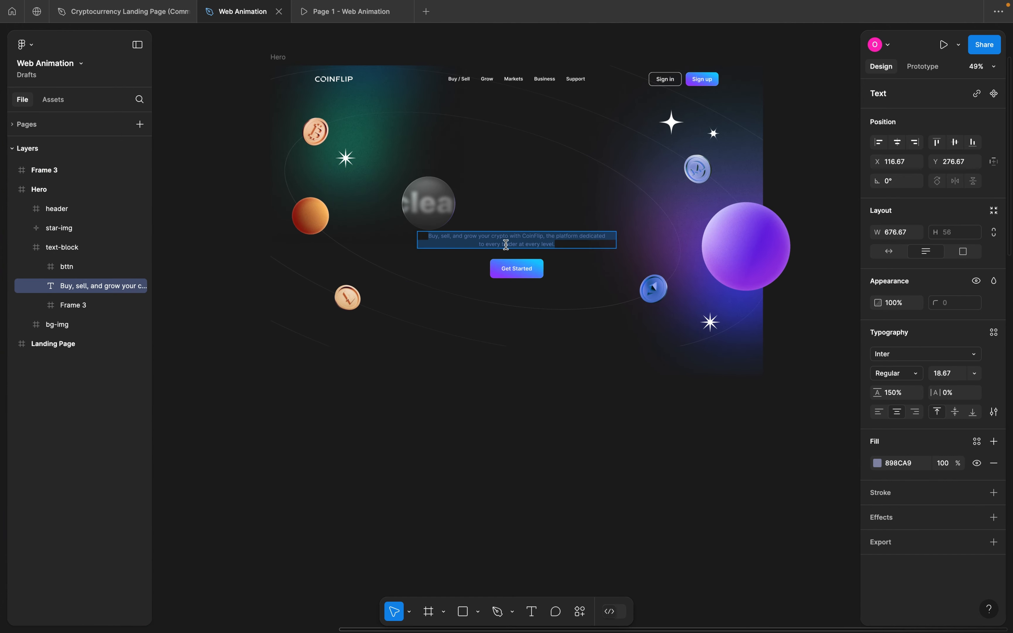
click(607, 300)
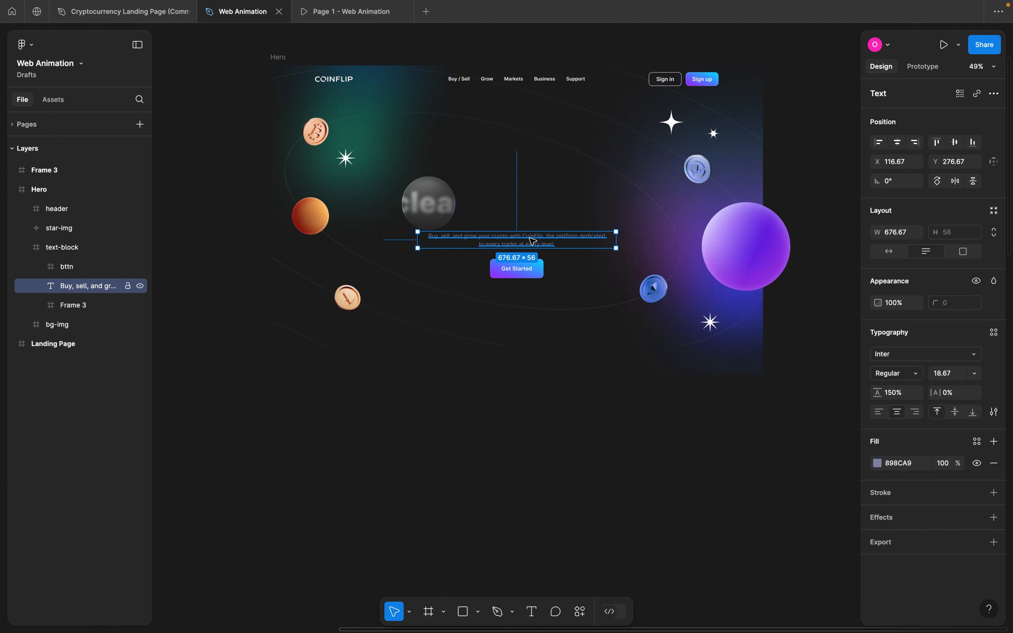
right_click(533, 241)
click(584, 384)
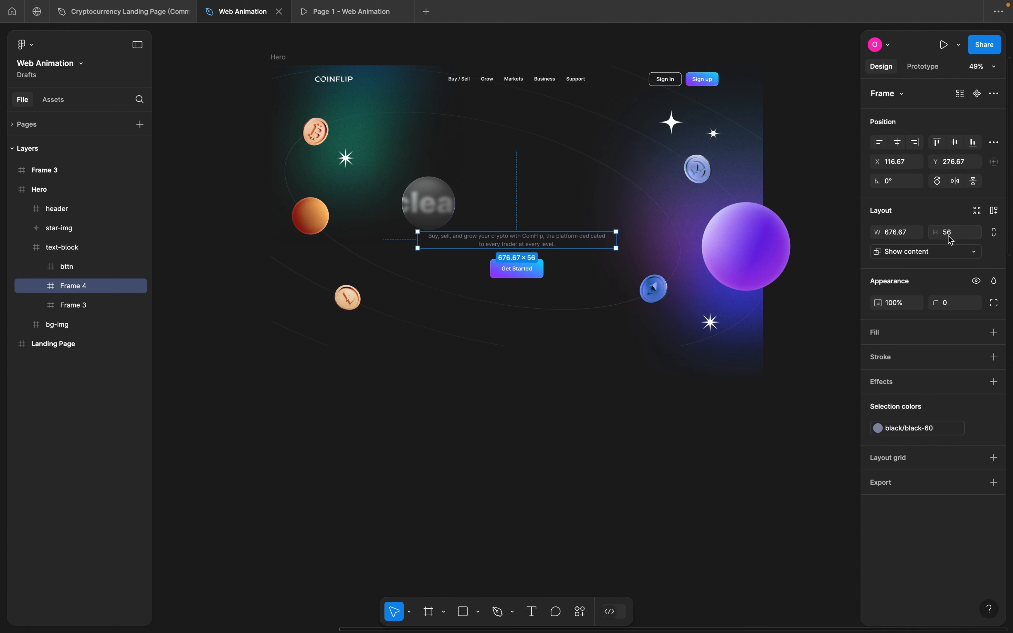
- Set the description text's Y position to 60 inside its new frame and set that frame to Clip content
double_click(543, 243)
click(956, 166)
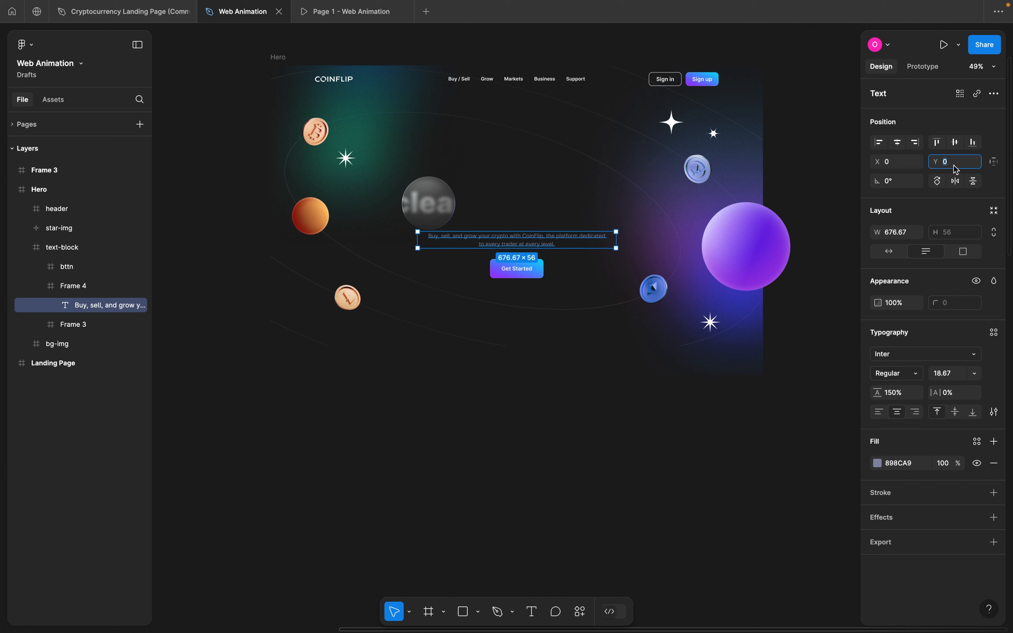
text(60)
key(Return)
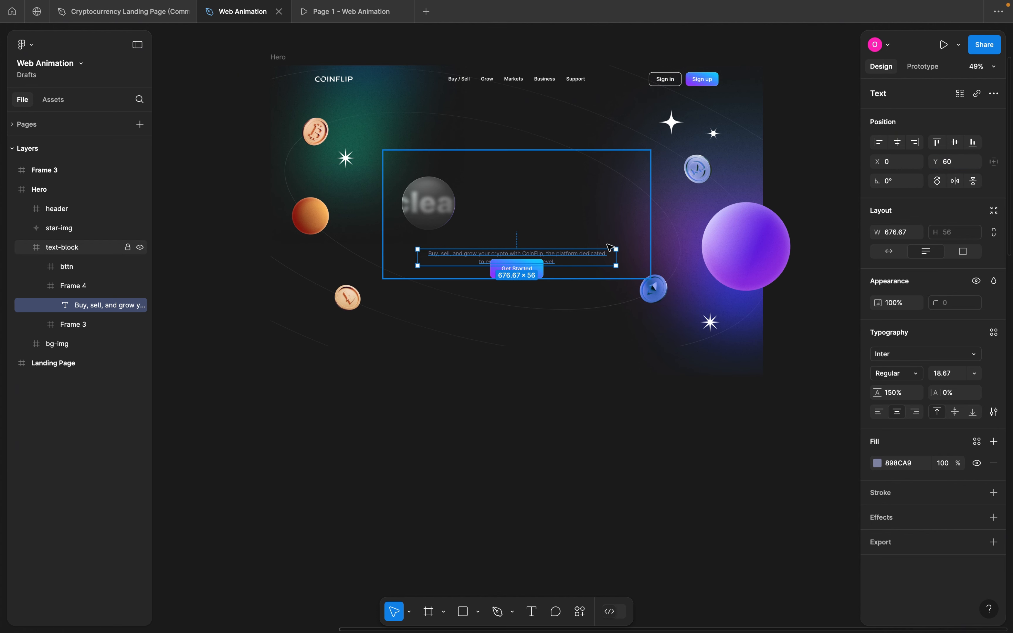
click(533, 246)
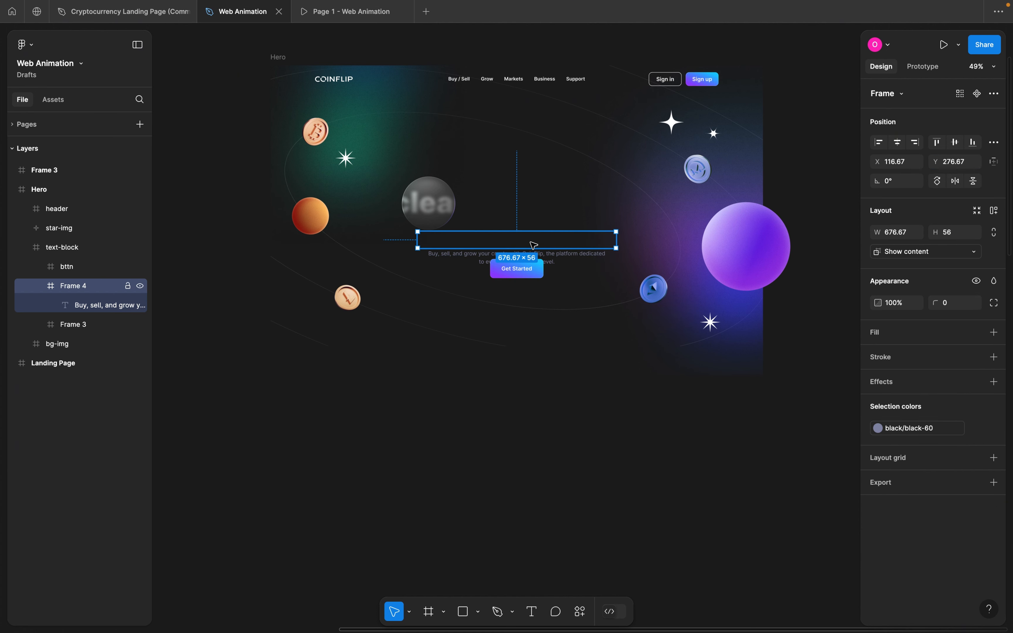
click(908, 253)
click(913, 238)
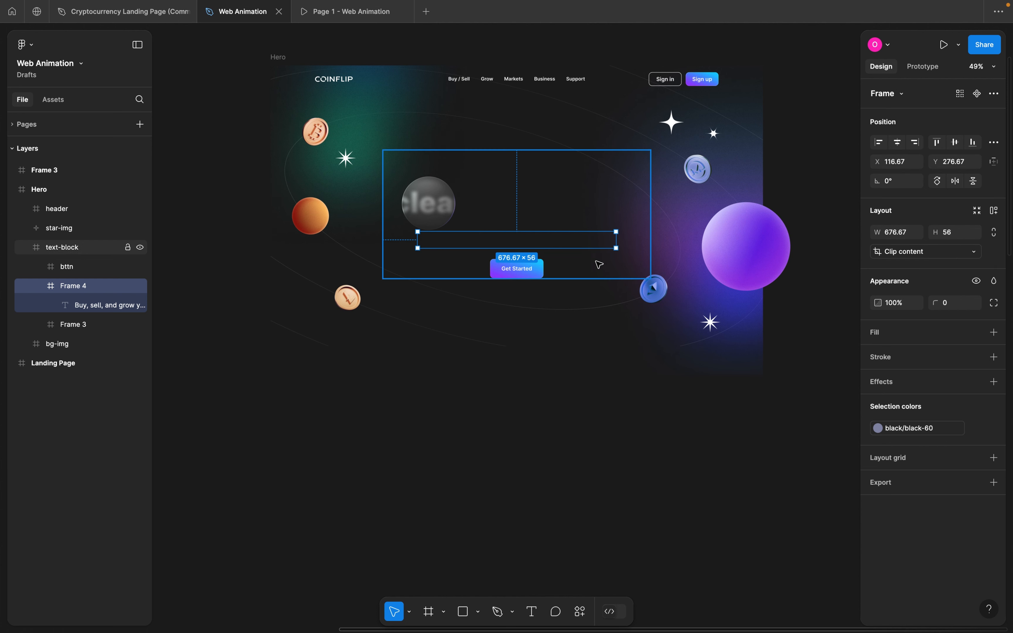
- Wrap the Hero's Get Started button in its own frame
click(524, 270)
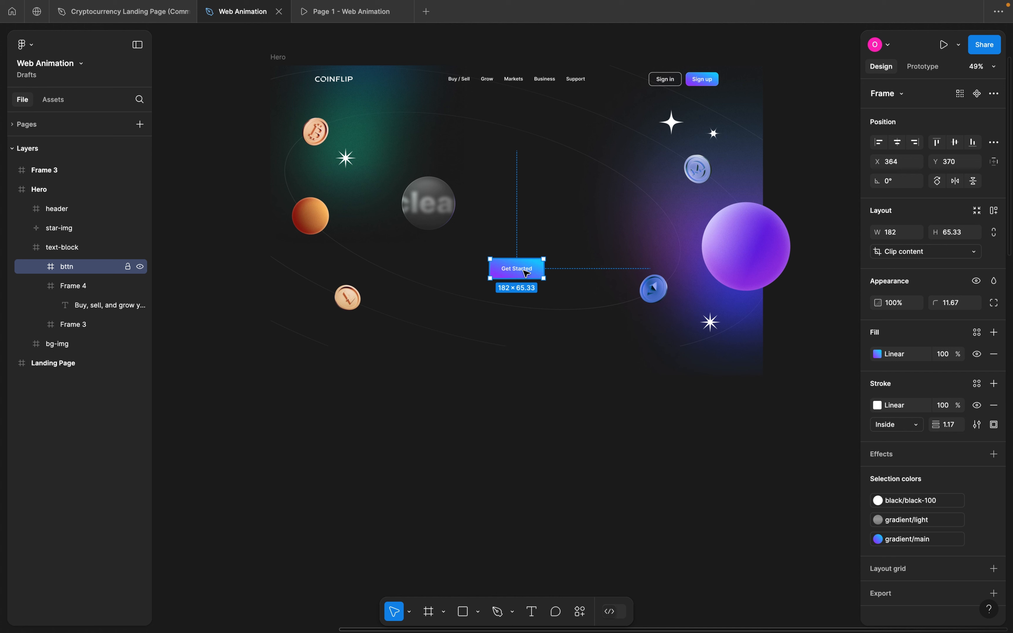
right_click(527, 273)
click(557, 331)
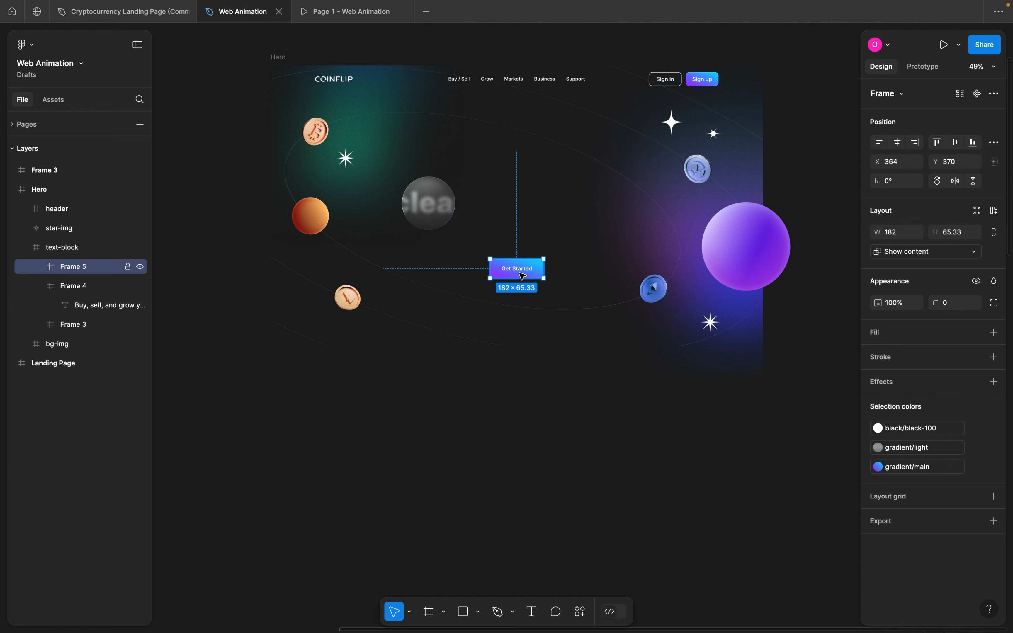
- Set the Get Started button's Y position to 70 inside its new frame and set that frame to Clip content
double_click(522, 276)
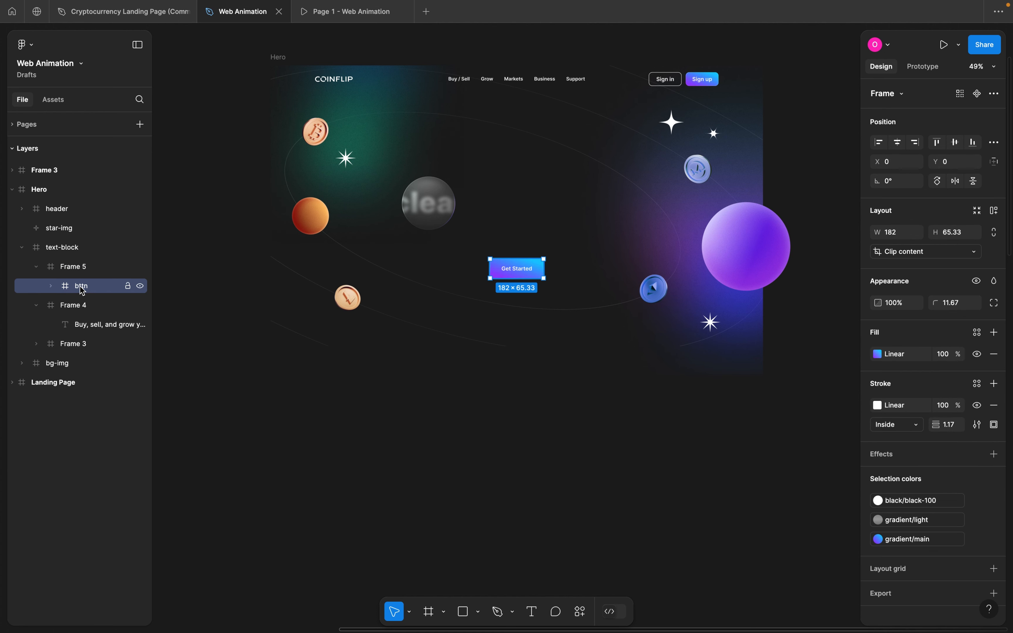
click(958, 166)
text(70)
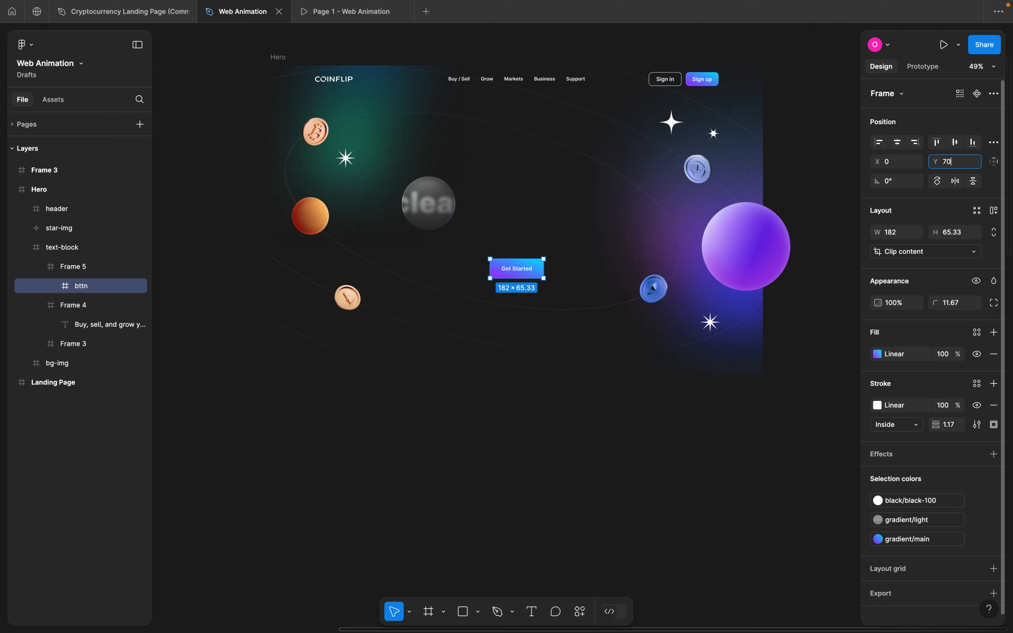
key(Return)
click(510, 272)
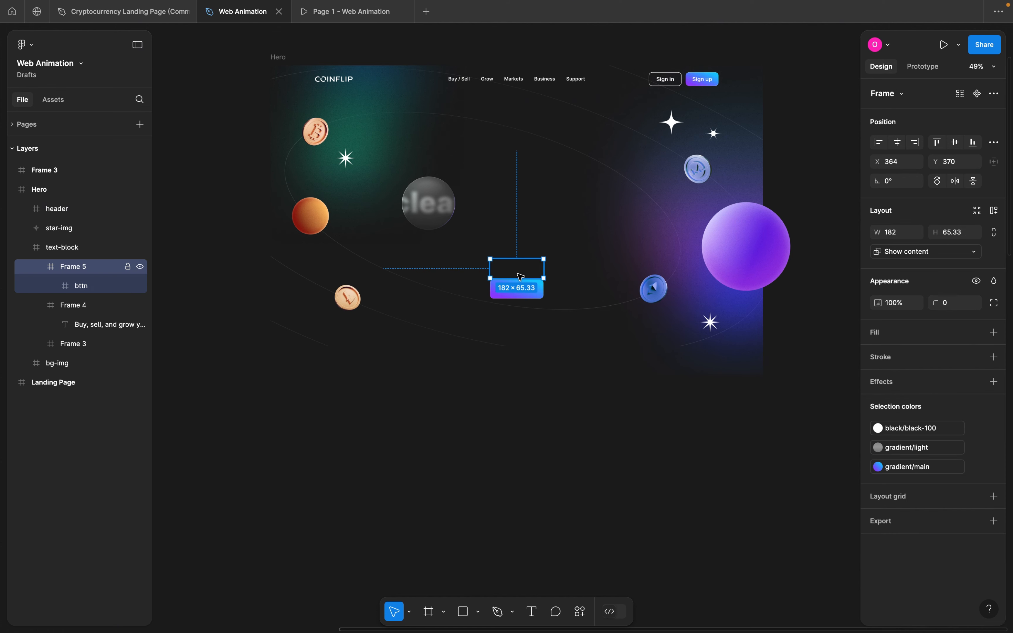
scroll(518, 268, up, 5)
click(922, 252)
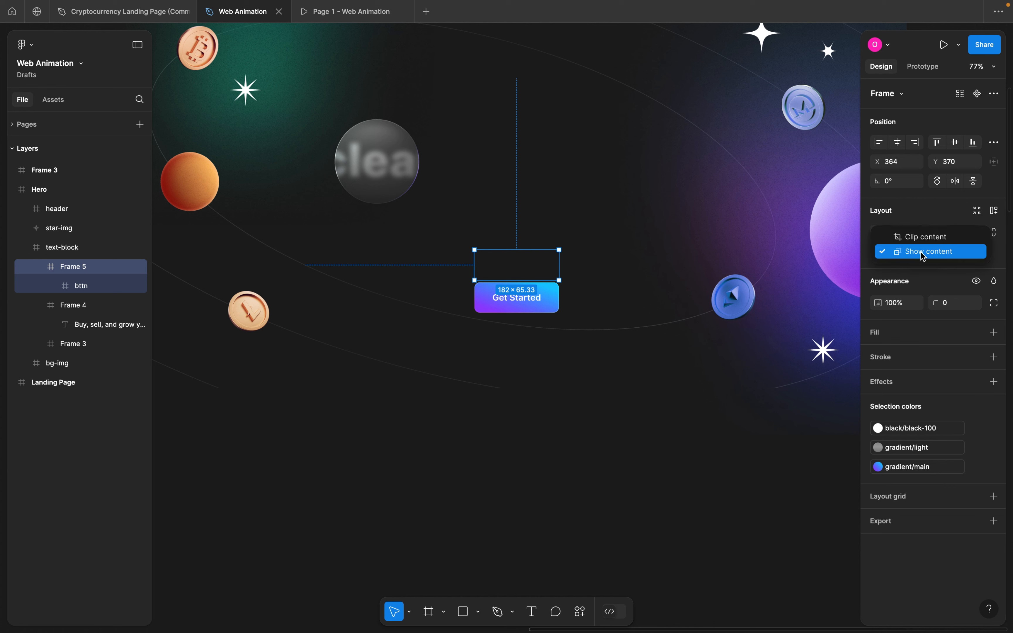
click(912, 239)
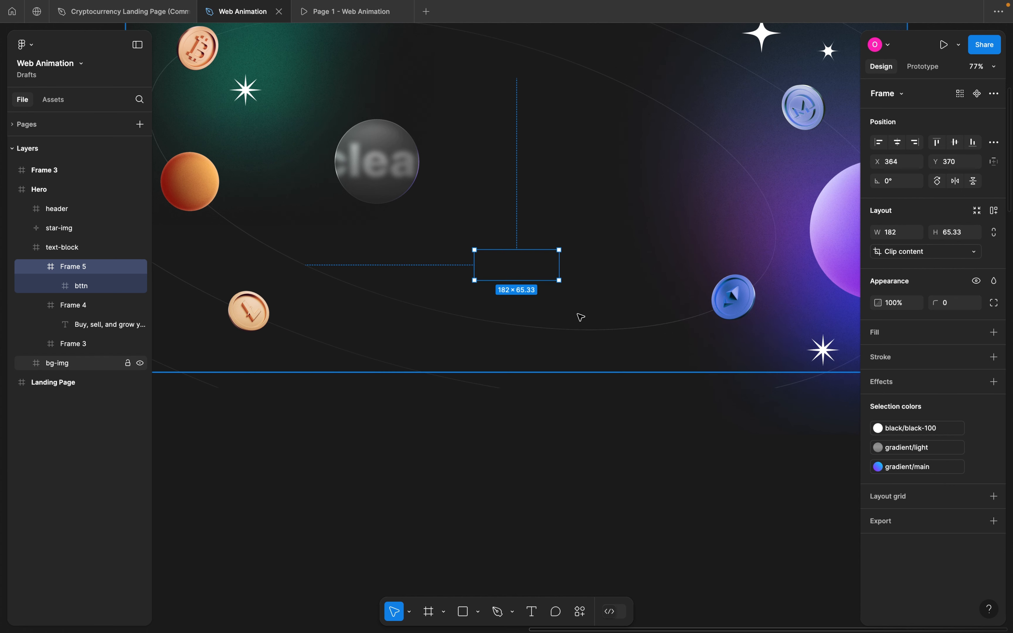
scroll(581, 318, down, 5)
click(588, 396)
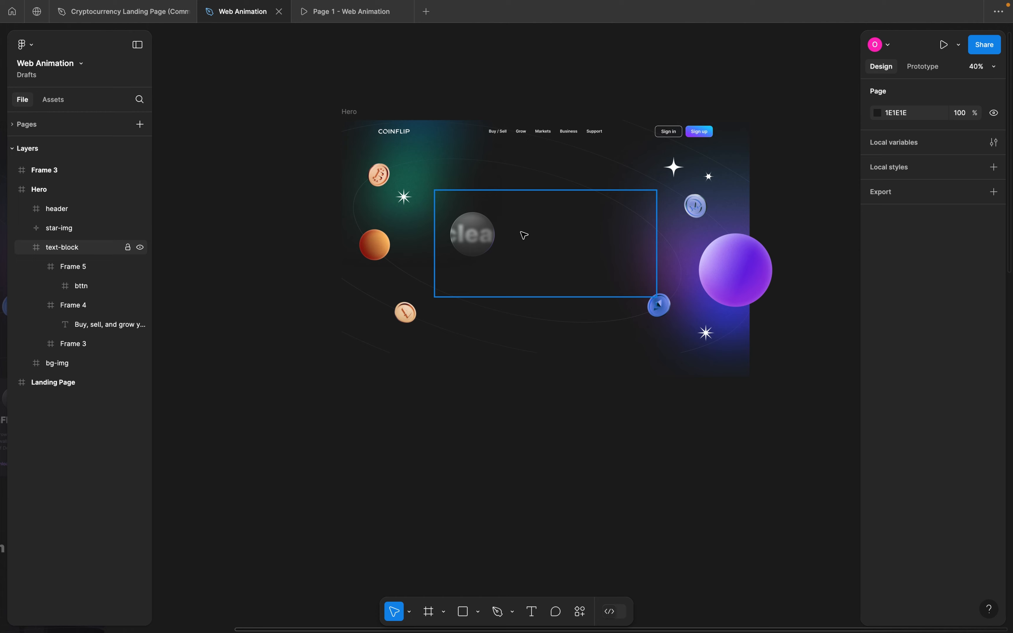
scroll(509, 149, down, 3)
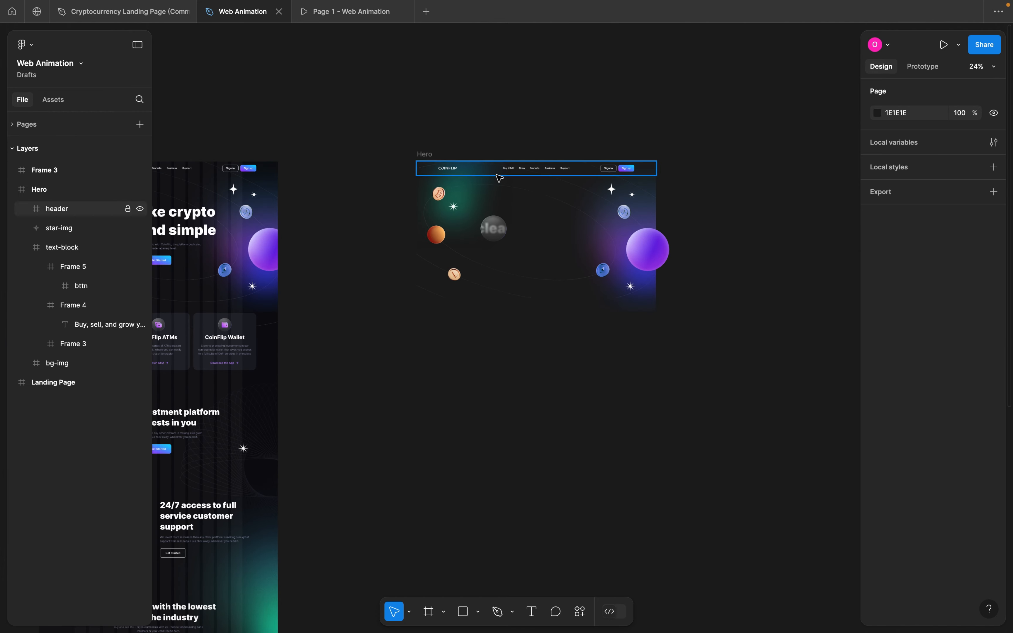
- Turn the Hero frame into a component and add a second variant to it
scroll(499, 176, up, 2)
scroll(500, 178, up, 1)
click(389, 148)
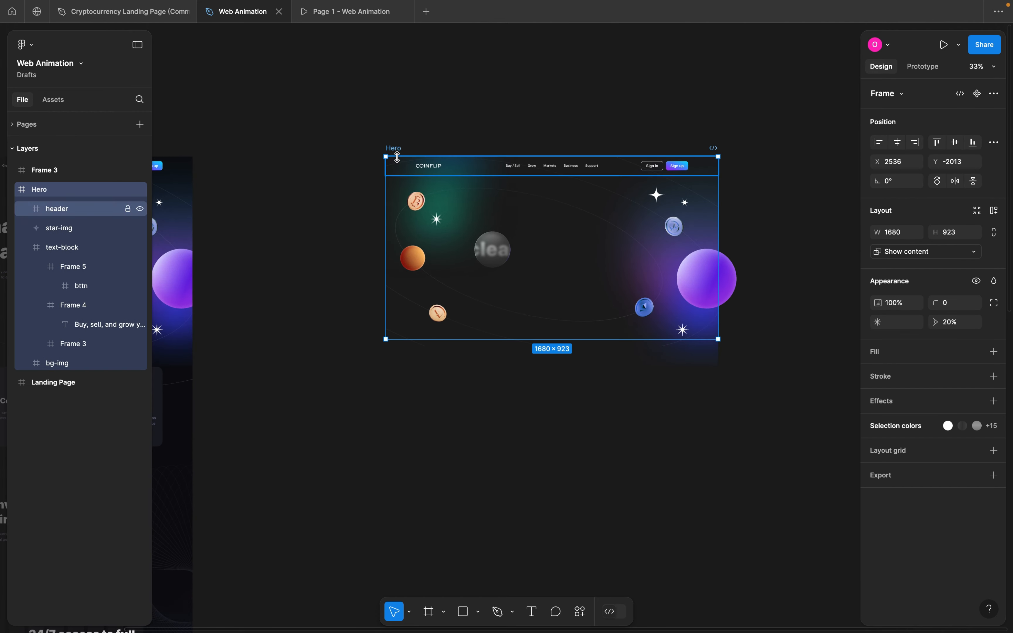
click(982, 101)
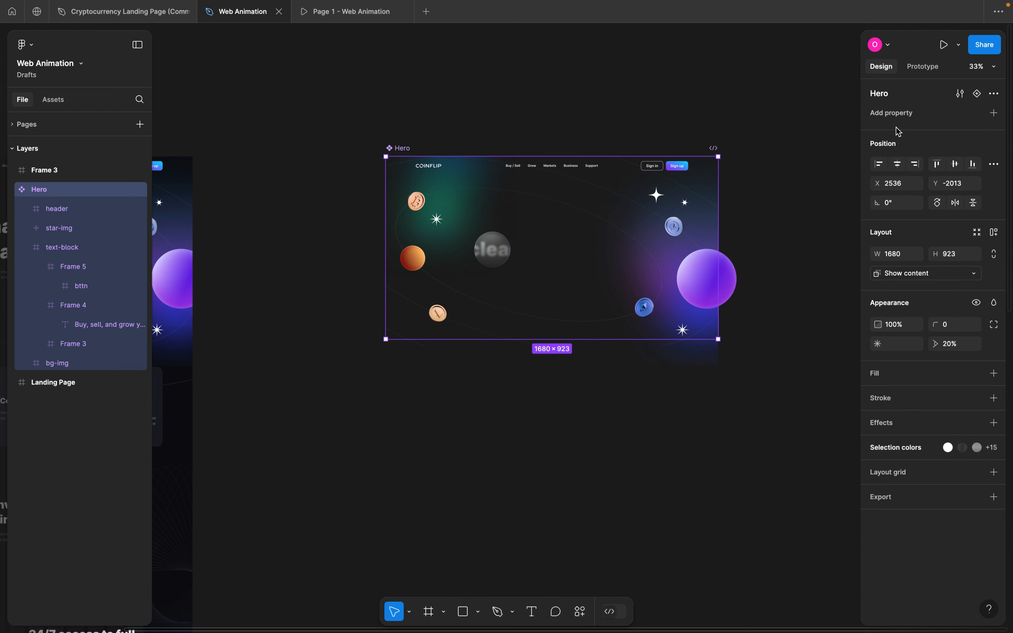
click(978, 93)
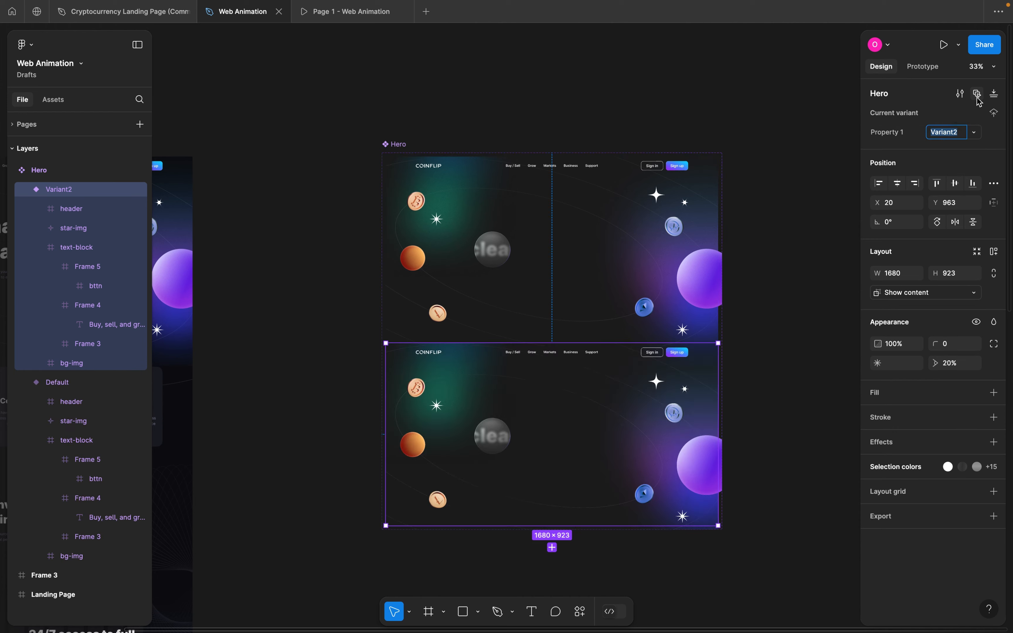
- Set the "We make crypto" heading line's Y position to 0 inside its clipped frame in Variant2
scroll(577, 374, down, 2)
scroll(577, 374, down, 2)
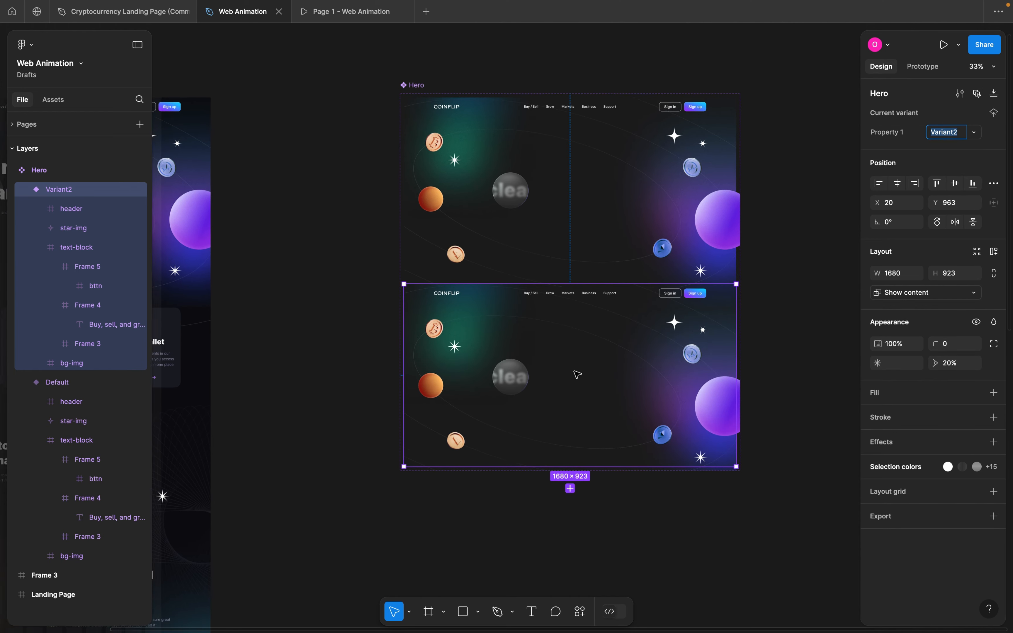
scroll(577, 374, up, 1)
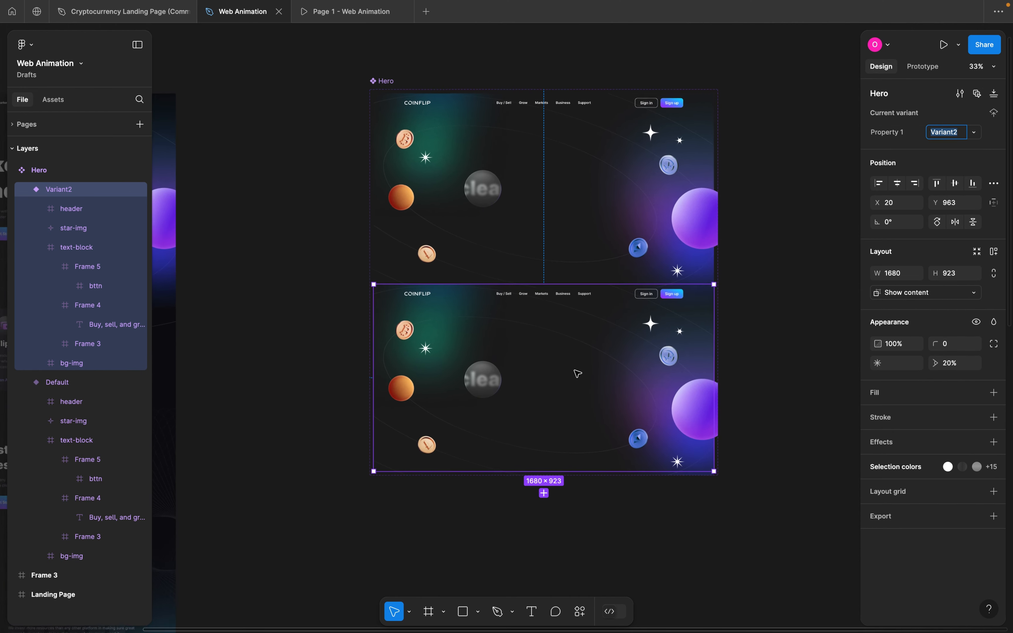
ctrl+scroll(577, 374, up, 3)
scroll(577, 374, up, 2)
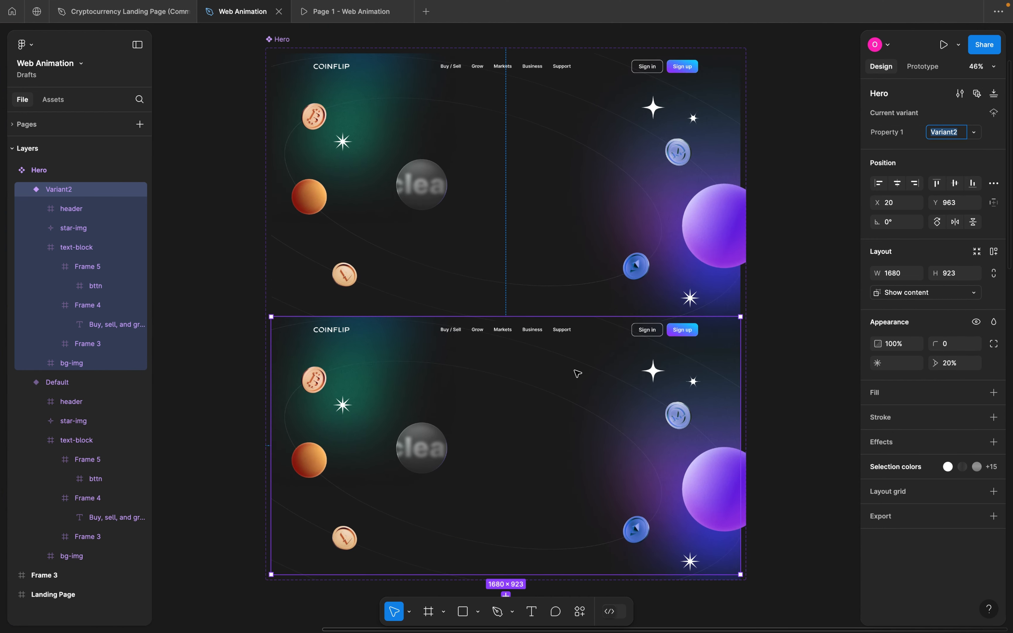
click(501, 394)
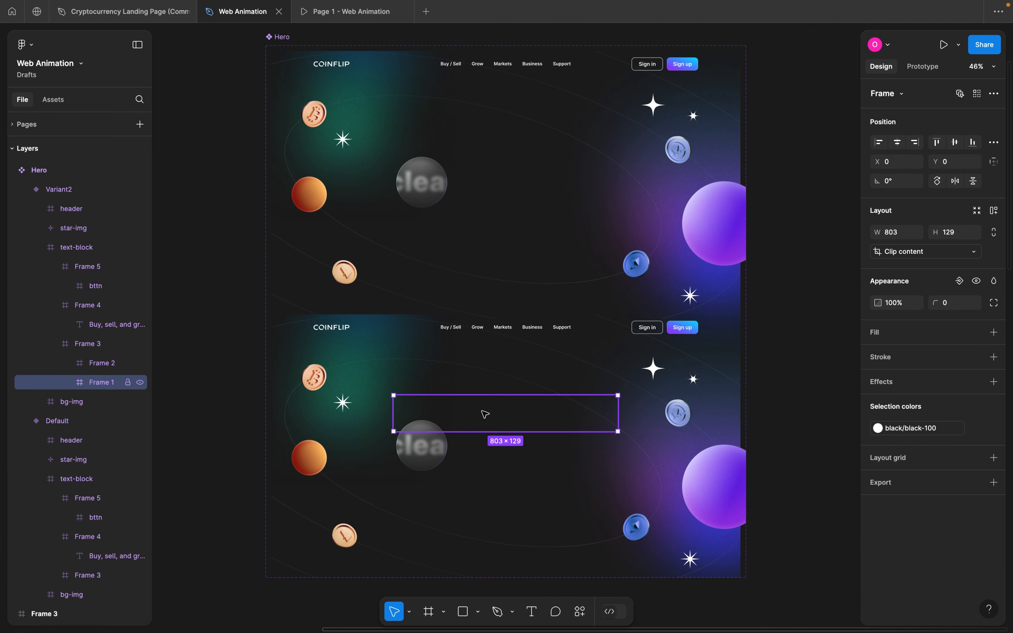
click(65, 382)
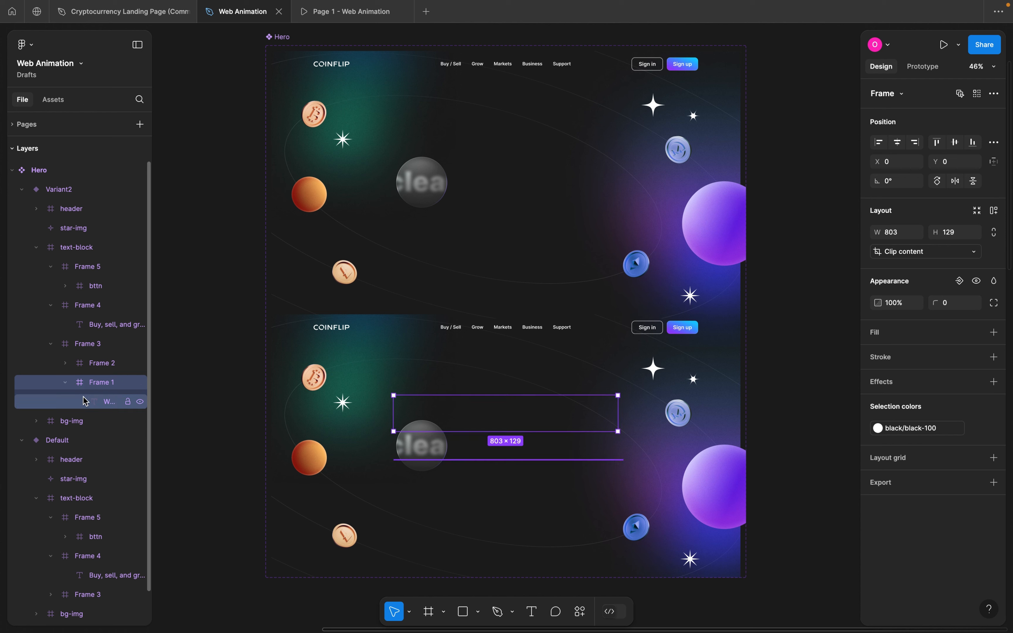
click(86, 402)
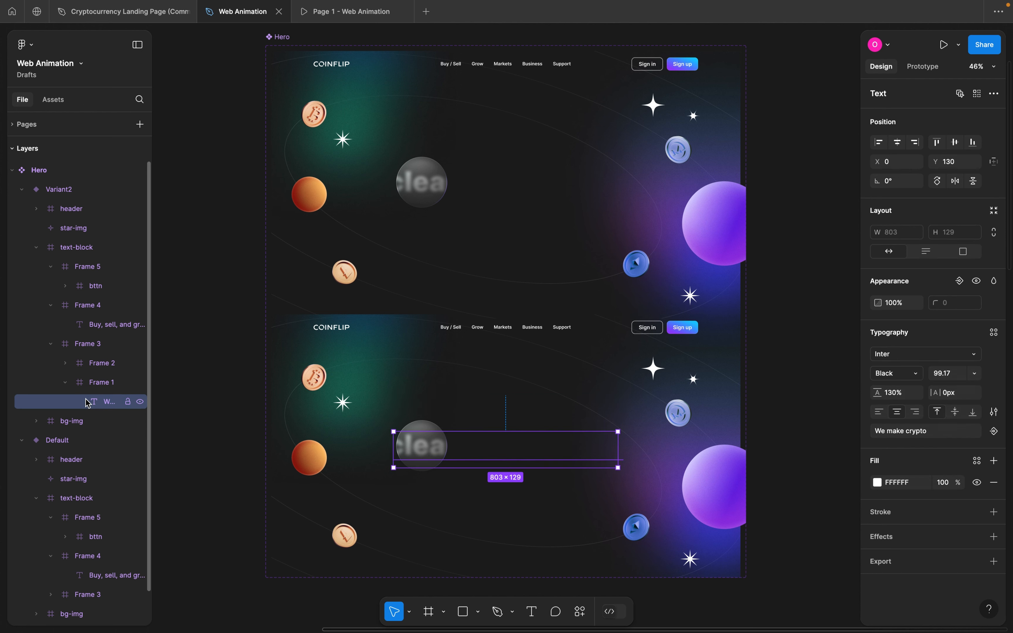
click(956, 165)
text(0)
key(Return)
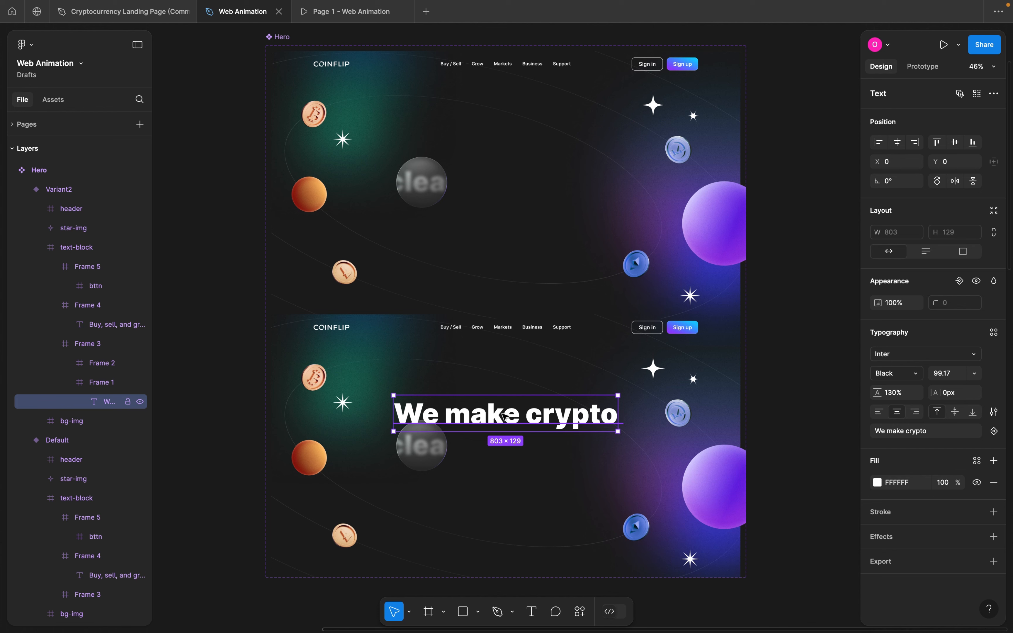
- Set the "clear and simple" heading line's Y position to 0 inside its clipped frame in Variant2
click(490, 461)
click(65, 364)
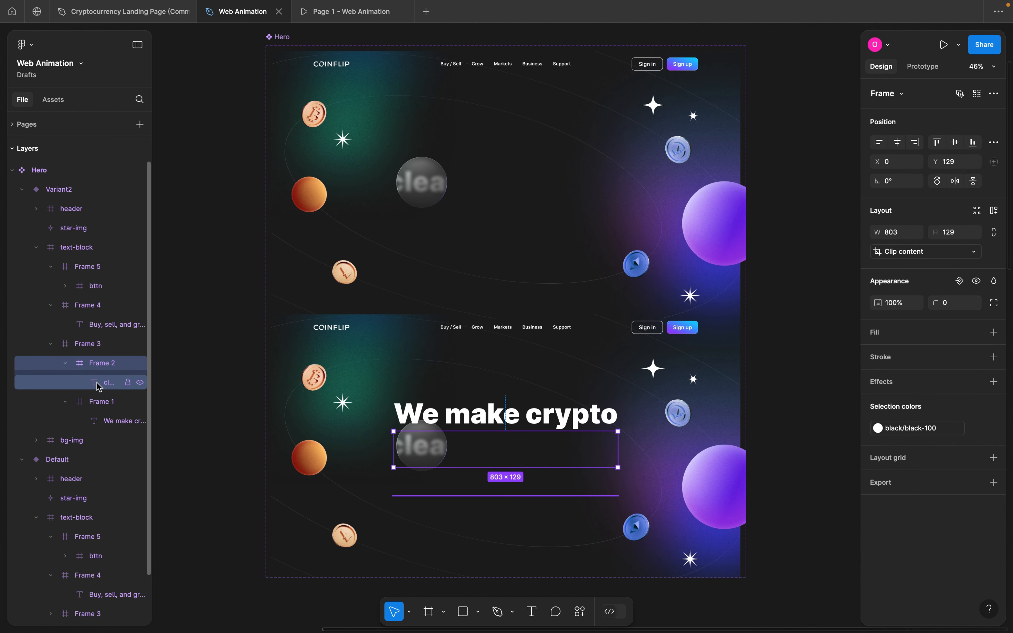
click(97, 386)
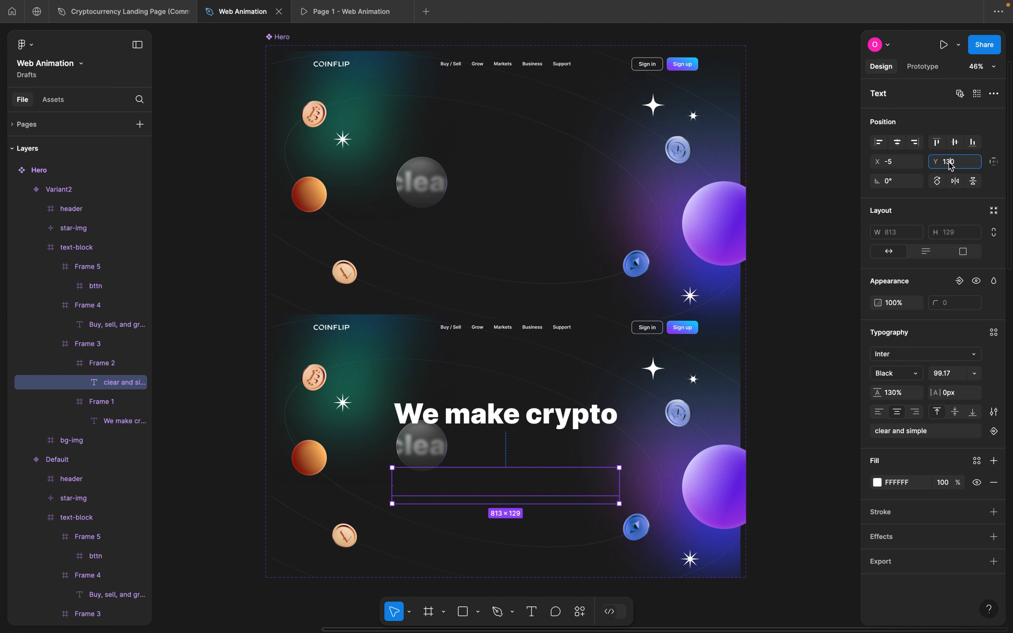
text(0)
key(Return)
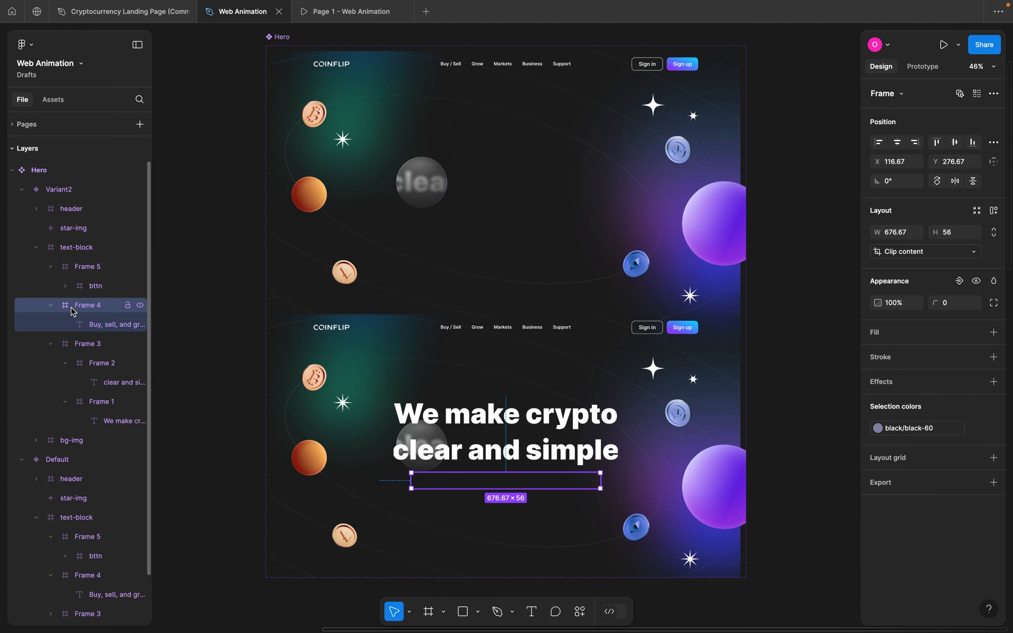
- Set the "Buy, sell, and grow your crypto" description's Y position to 0 inside its clipped frame in Variant2
click(95, 327)
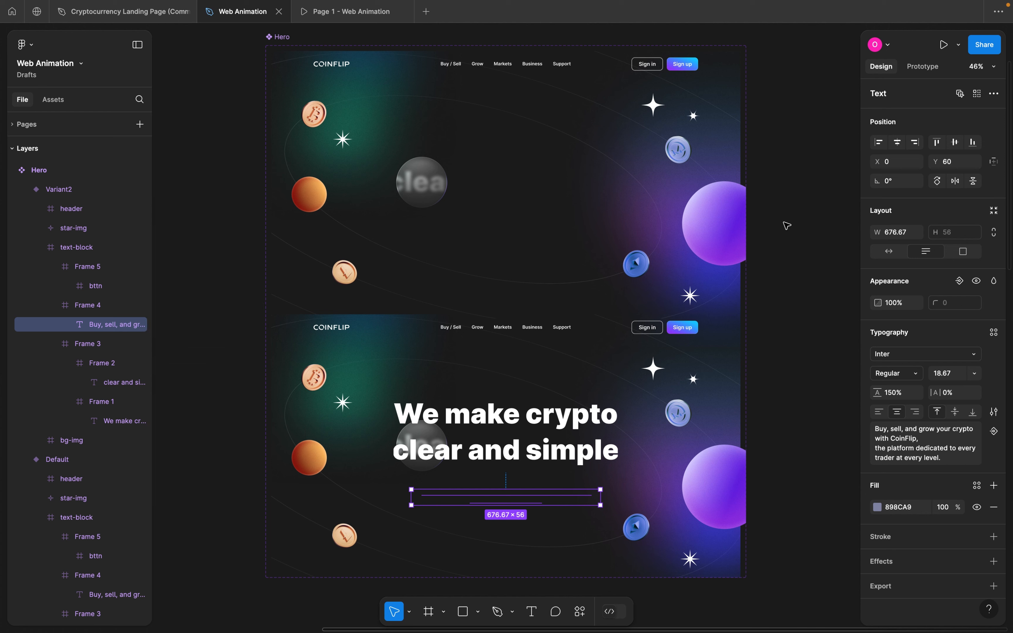
click(959, 166)
text(0)
key(Return)
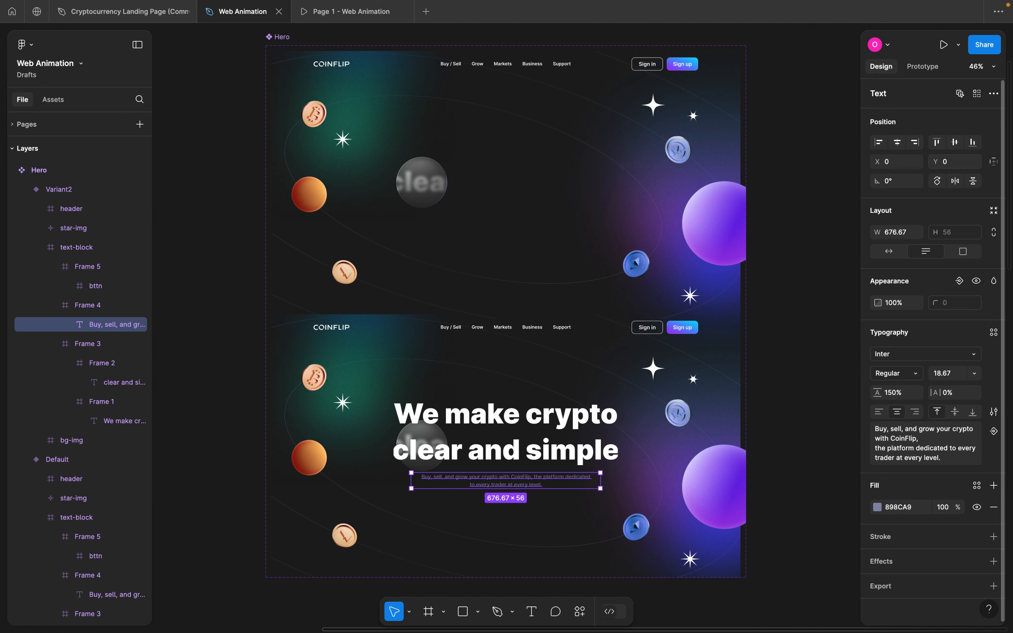
- Set the Get Started button's Y position to 0 inside its clipped frame in Variant2
click(500, 510)
click(93, 288)
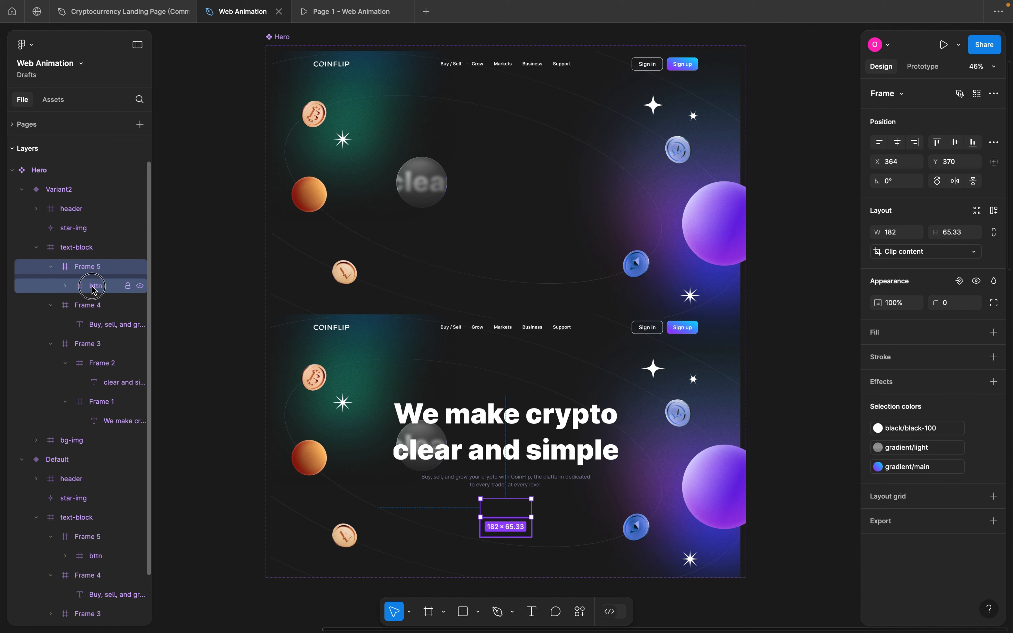
click(957, 164)
text(0)
key(Return)
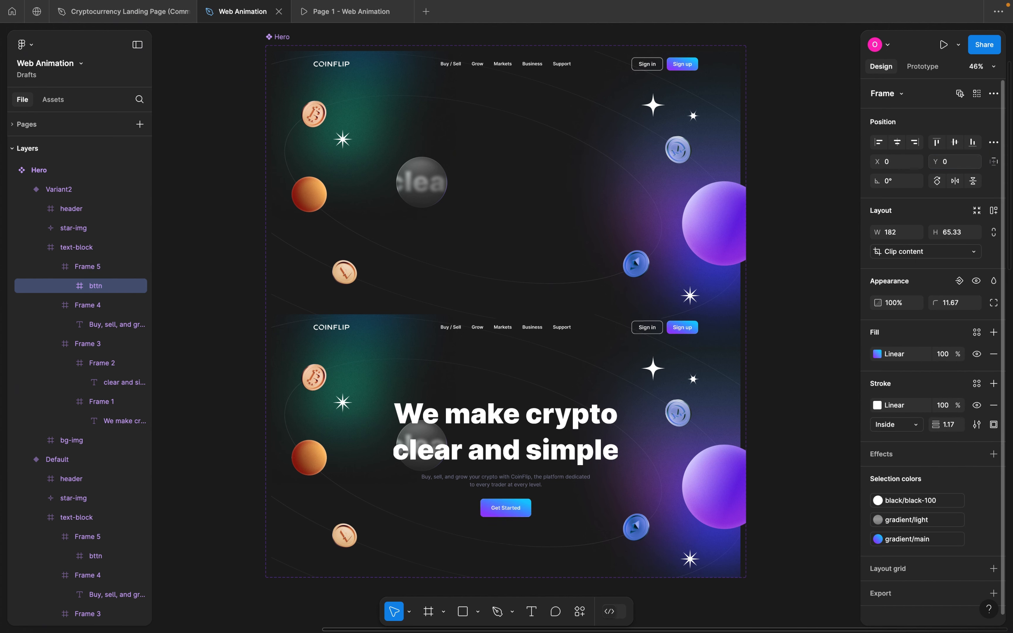
- Switch from design to prototype editing for the Hero component
scroll(561, 294, up, 5)
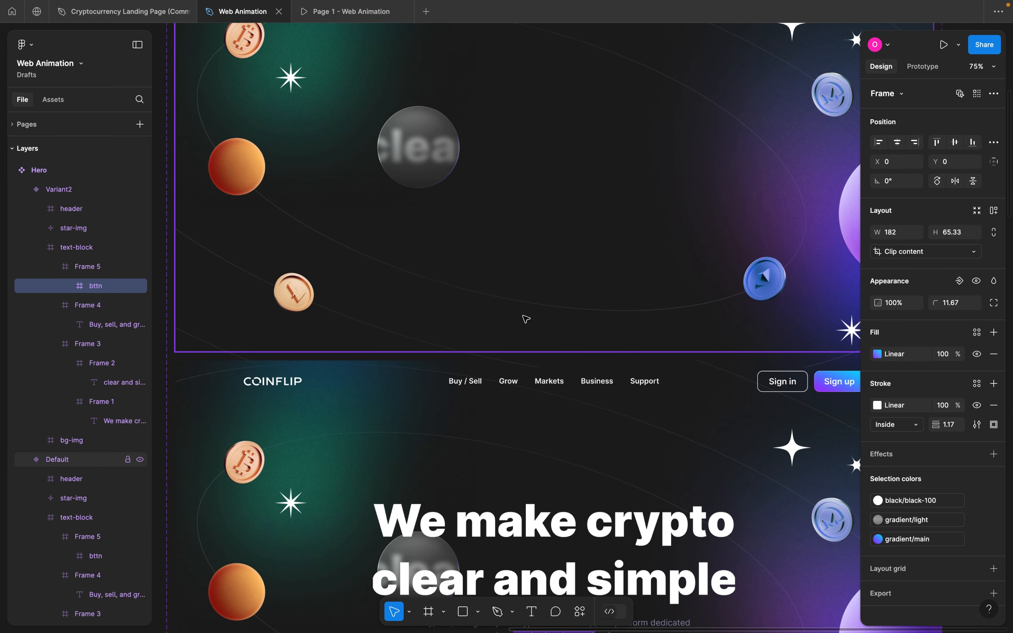
scroll(526, 320, down, 3)
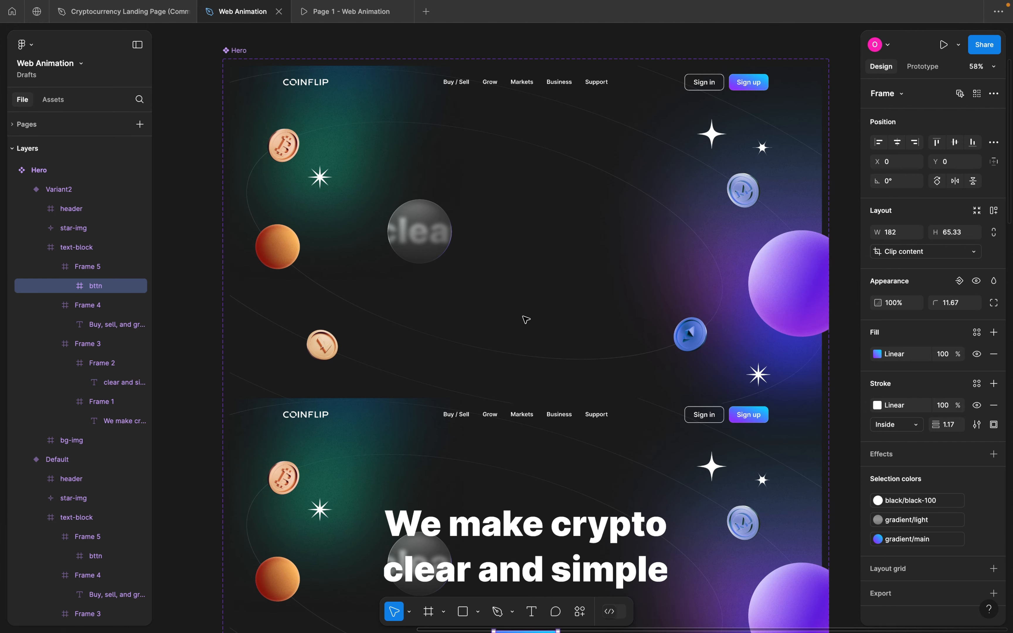
click(923, 67)
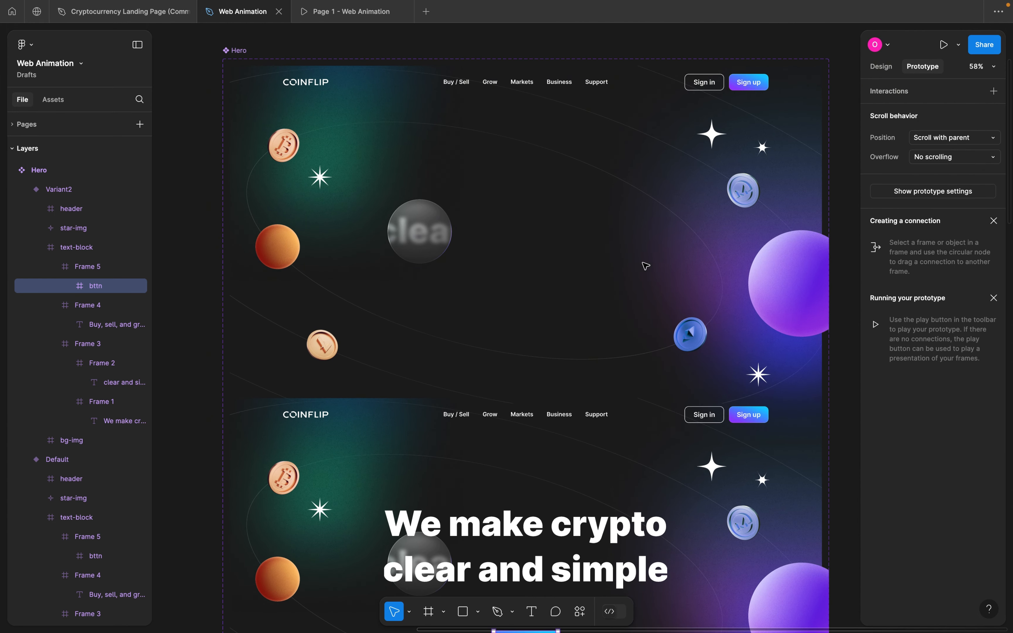
- Try to connect the Hero's Default variant to Variant2 with a prototype connection, and undo it
click(519, 373)
scroll(524, 315, up, 1)
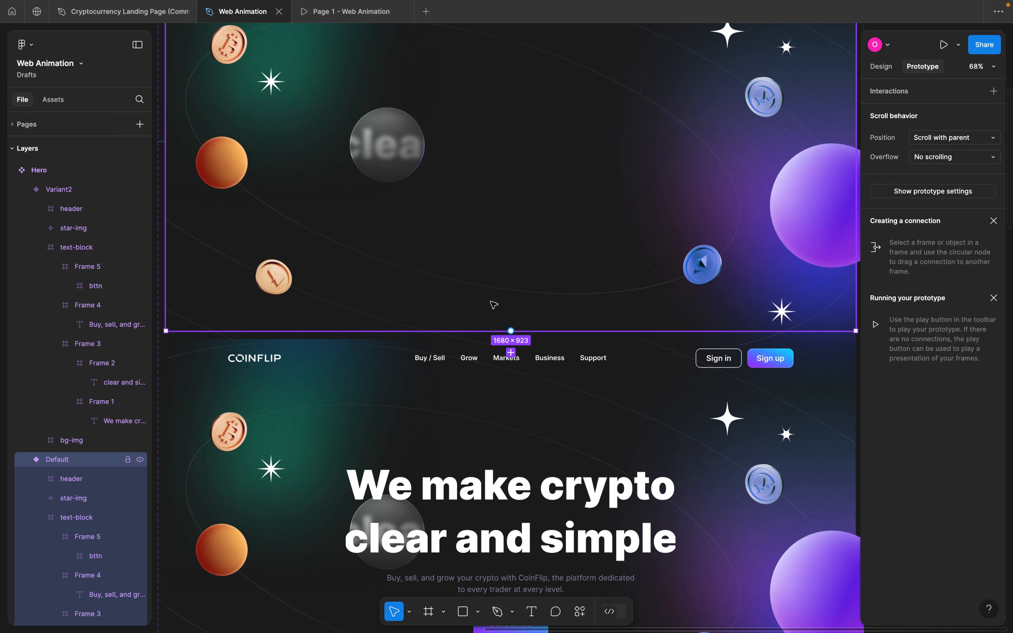
scroll(493, 303, up, 5)
drag(532, 362, 537, 402)
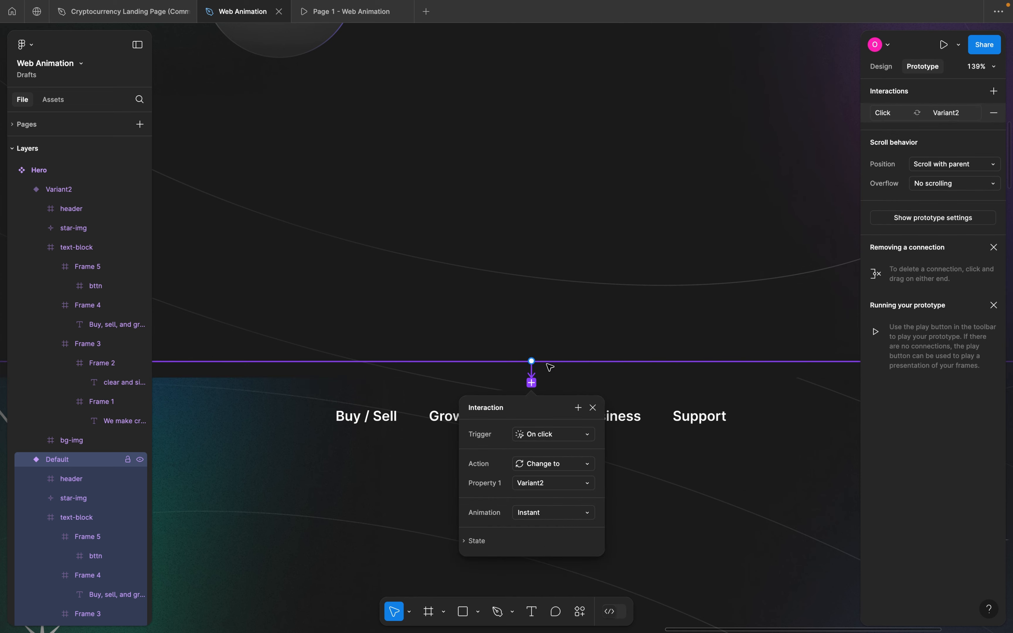
drag(532, 361, 533, 382)
key(super+z)
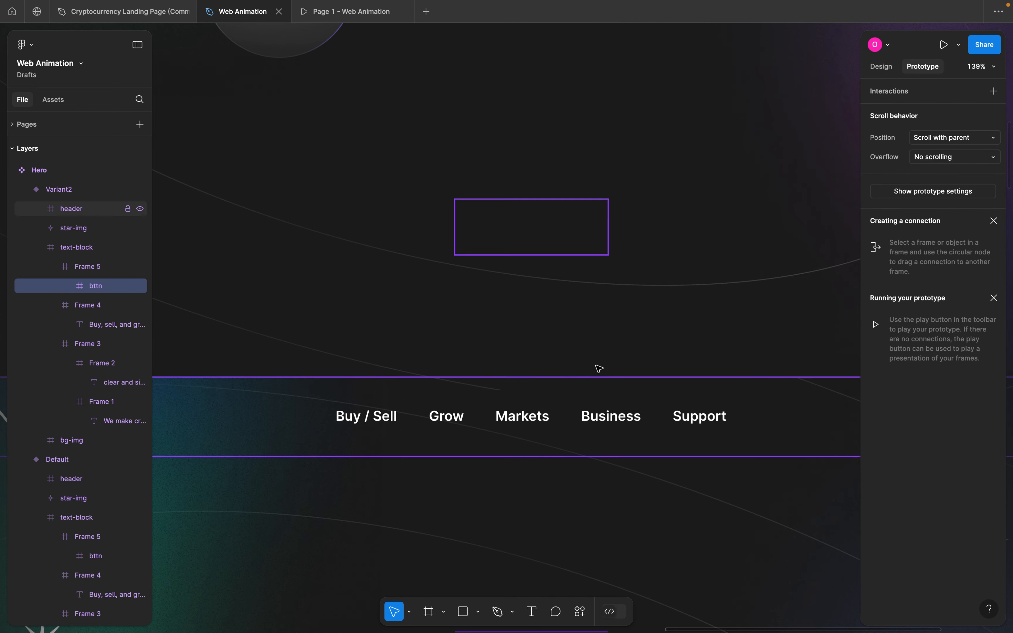
- Add an interaction to the Hero's Default variant with an After delay trigger and a 1 ms delay
scroll(598, 366, down, 10)
scroll(607, 353, right, 1)
scroll(607, 352, up, 1)
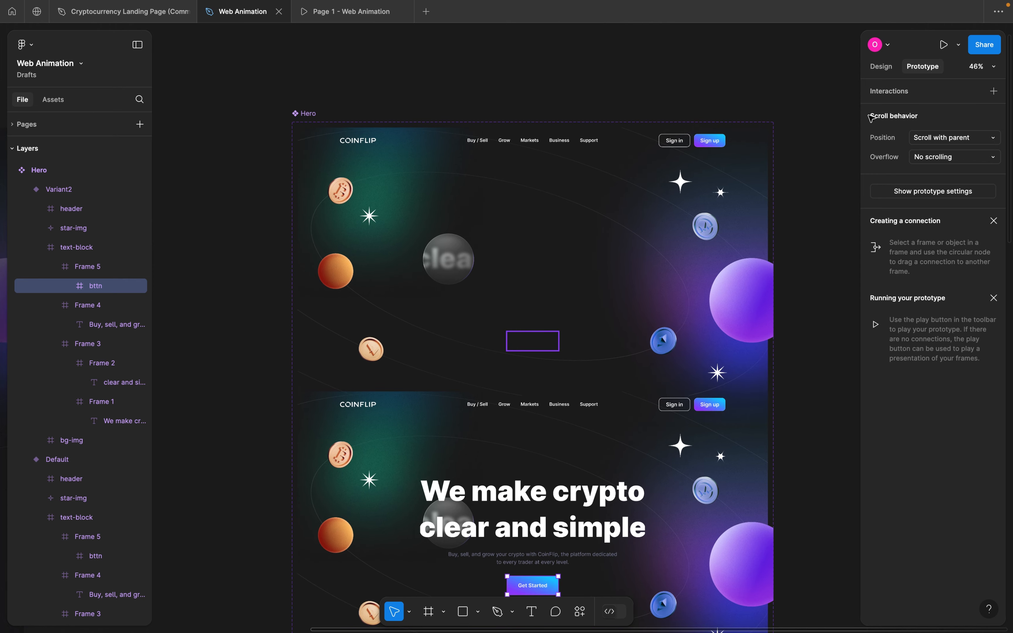
scroll(684, 244, up, 2)
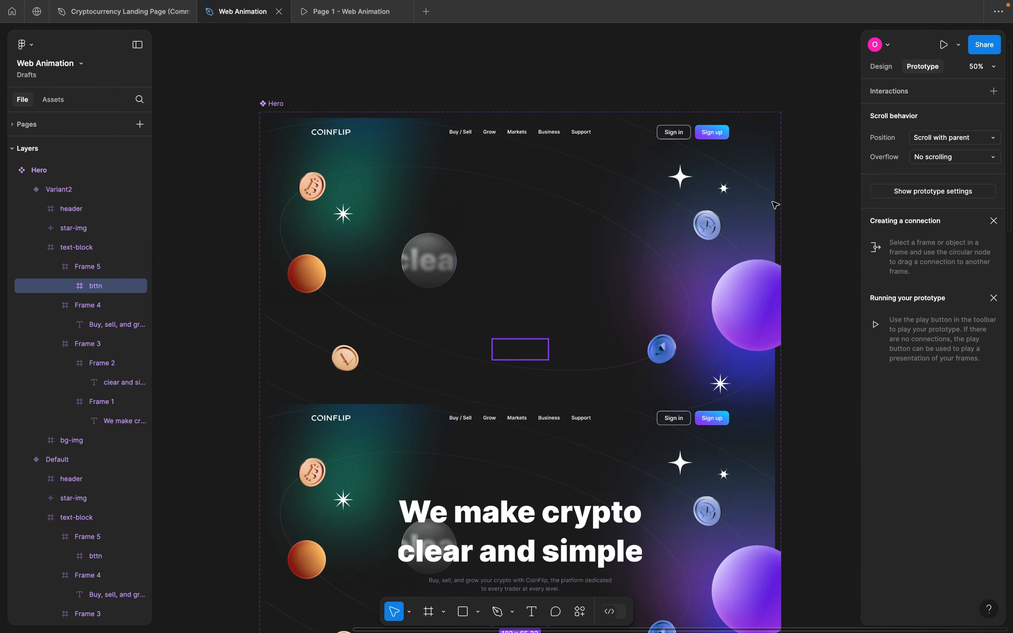
click(599, 222)
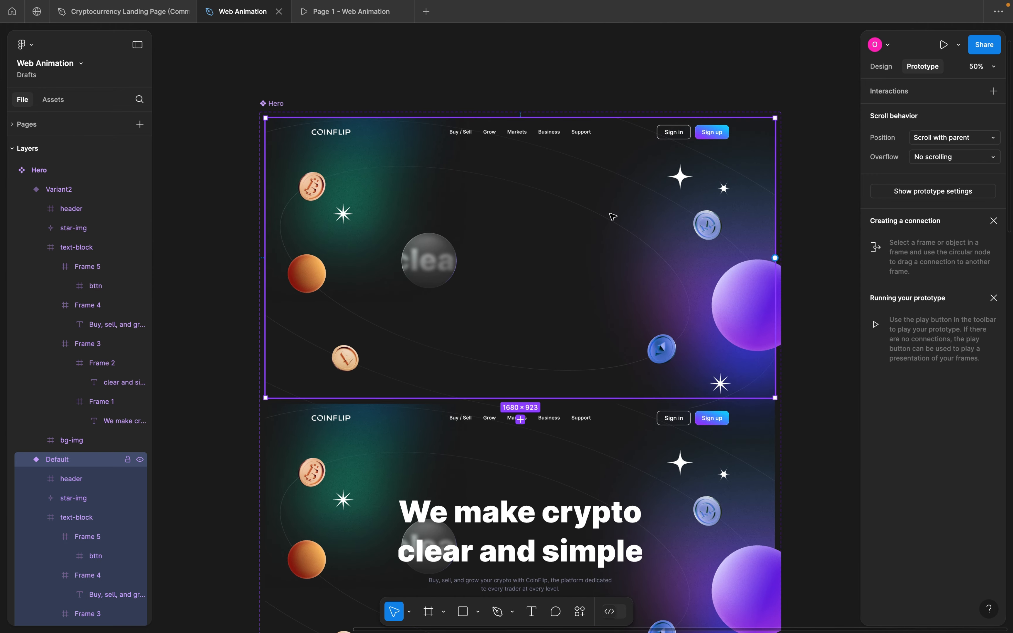
scroll(610, 214, down, 1)
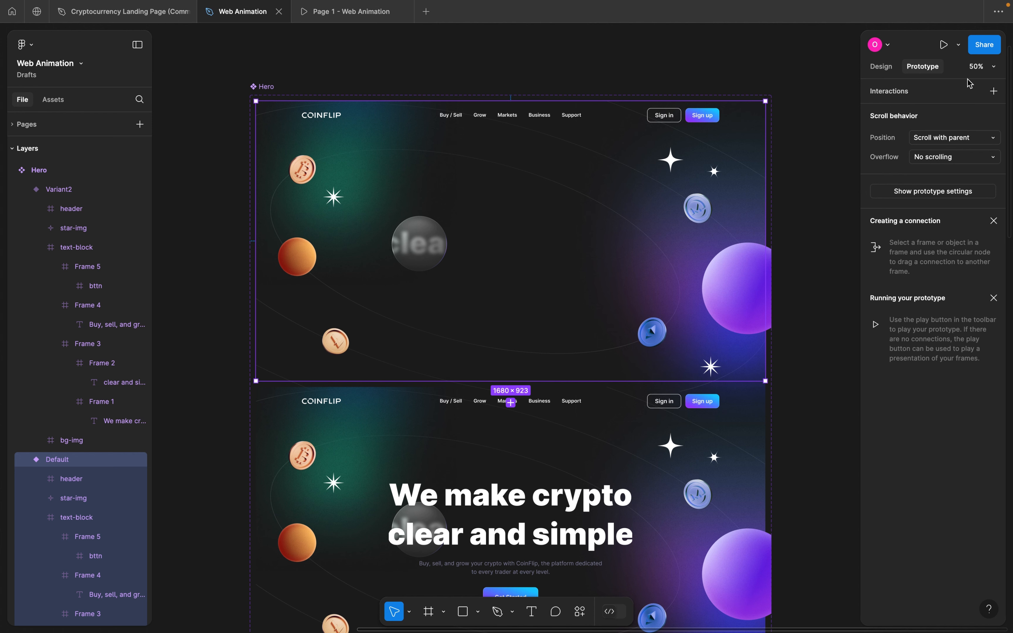
click(995, 91)
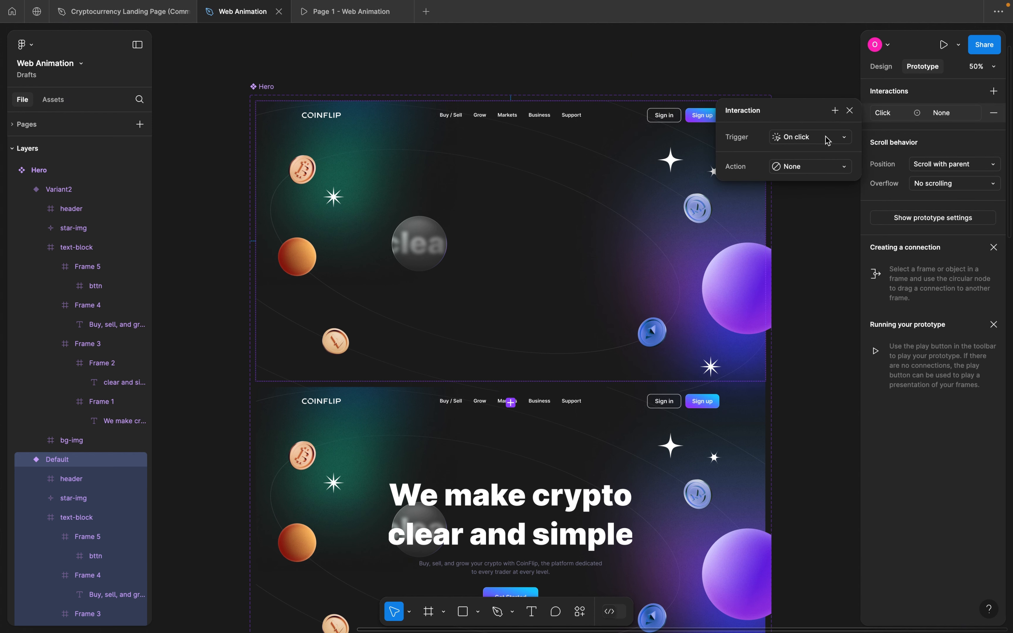
click(814, 142)
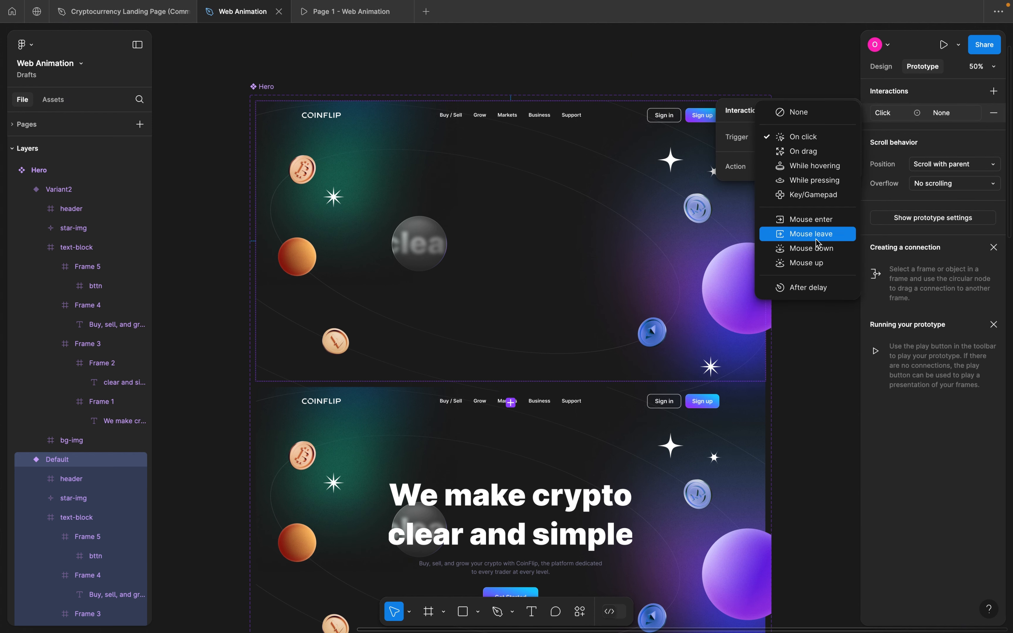
click(806, 288)
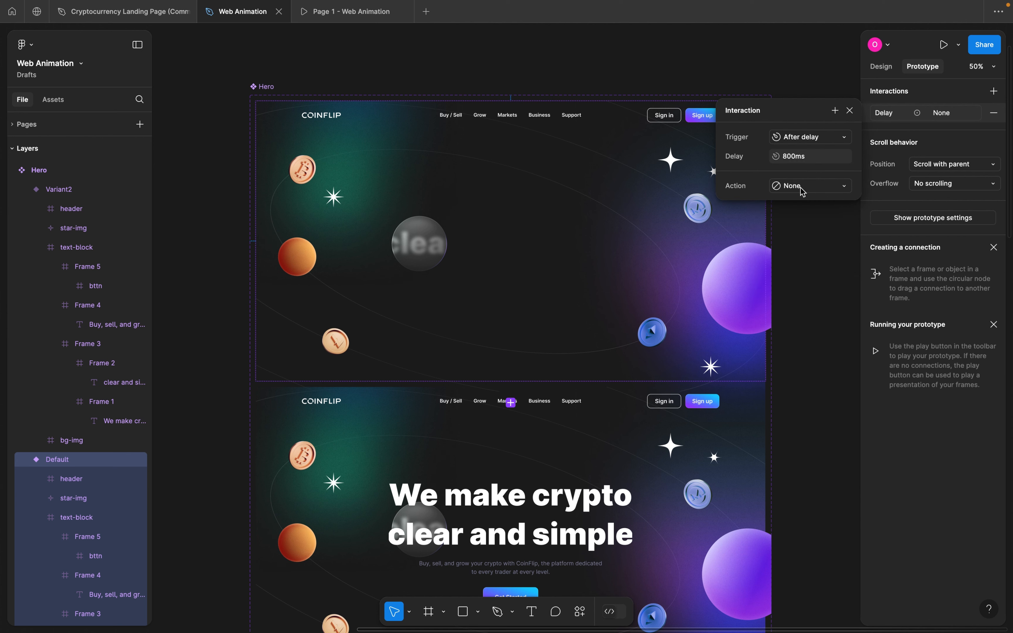
click(803, 157)
text(0)
key(Return)
- Set the Default variant's delayed interaction to change to Variant2 with a Smart animate animation
click(808, 189)
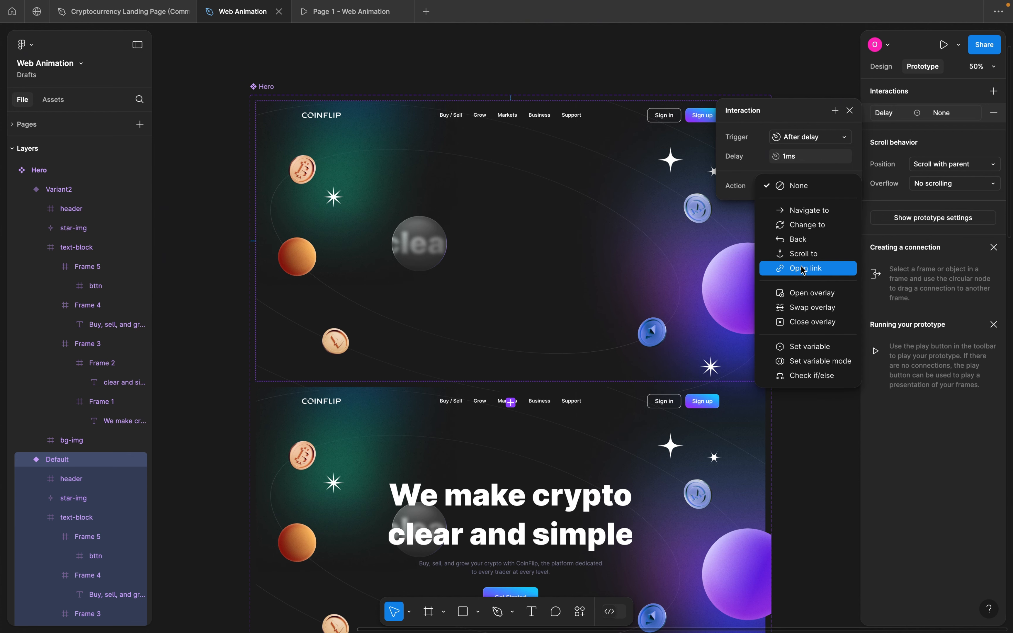
click(811, 227)
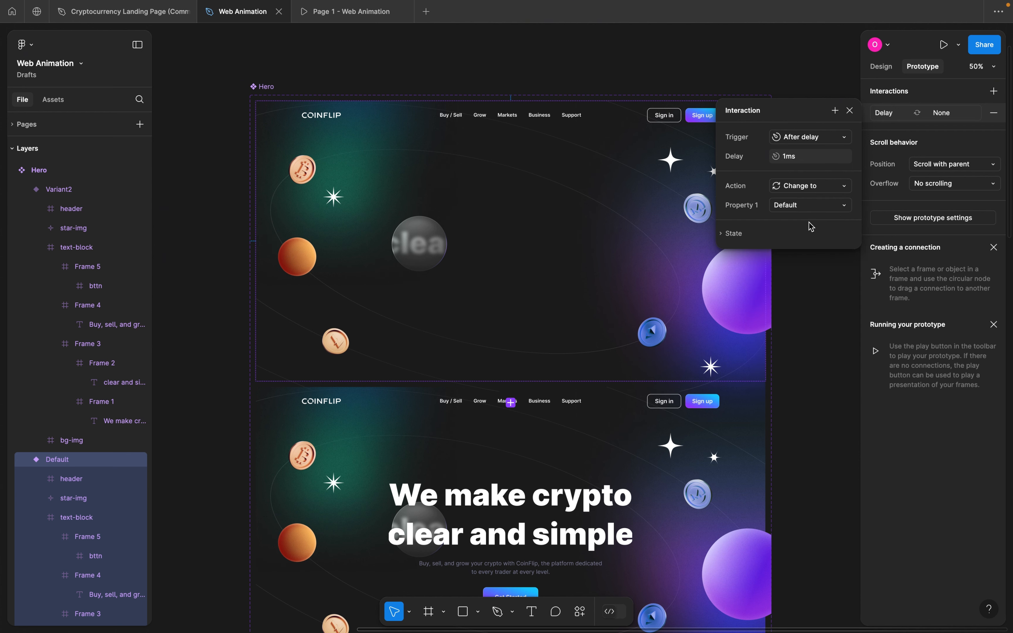
click(794, 212)
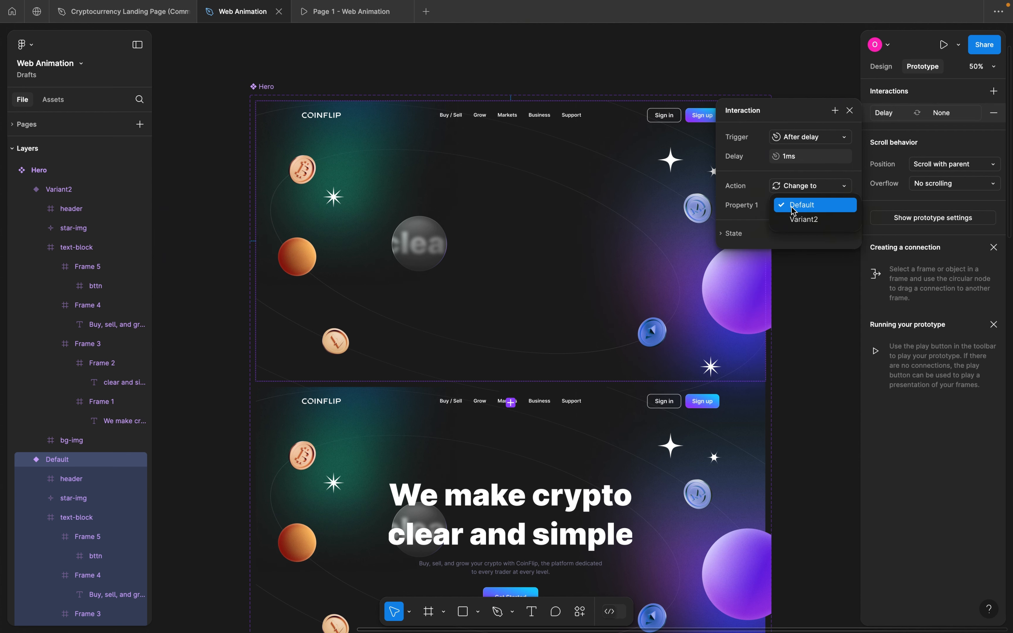
click(801, 222)
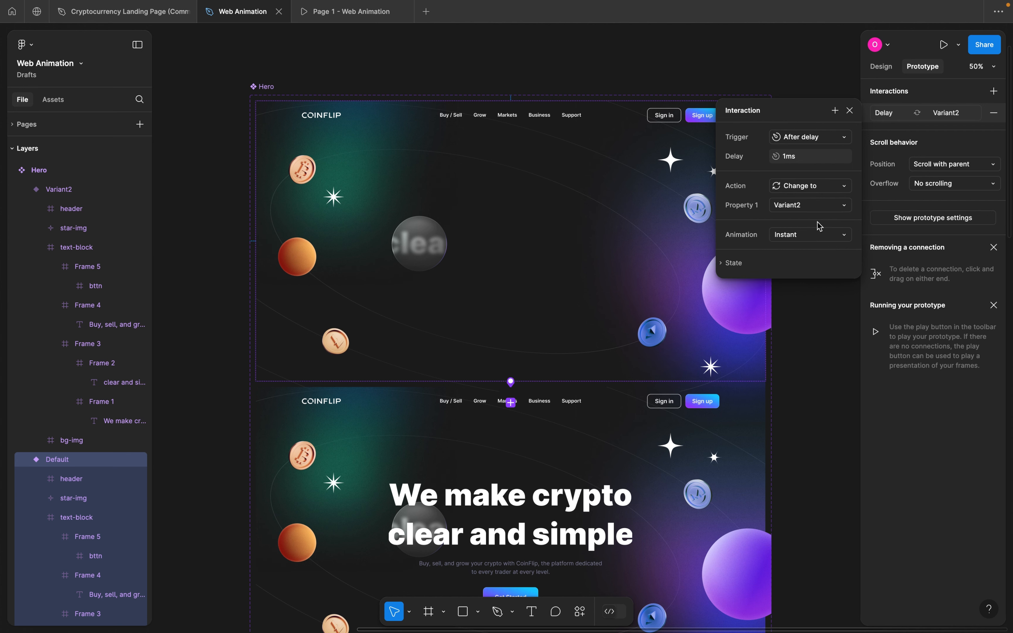
click(798, 235)
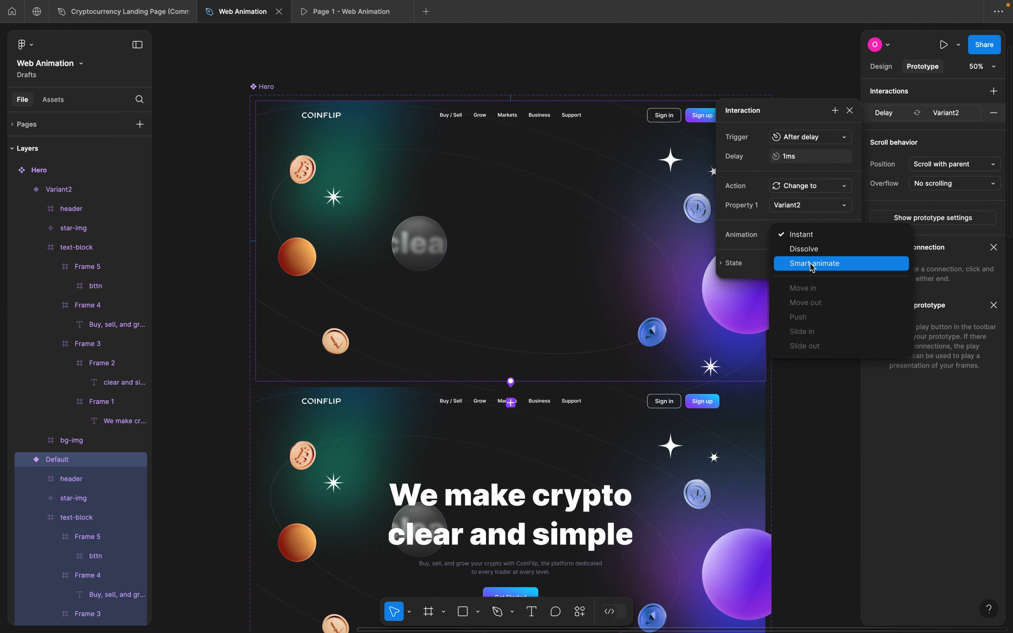
click(812, 264)
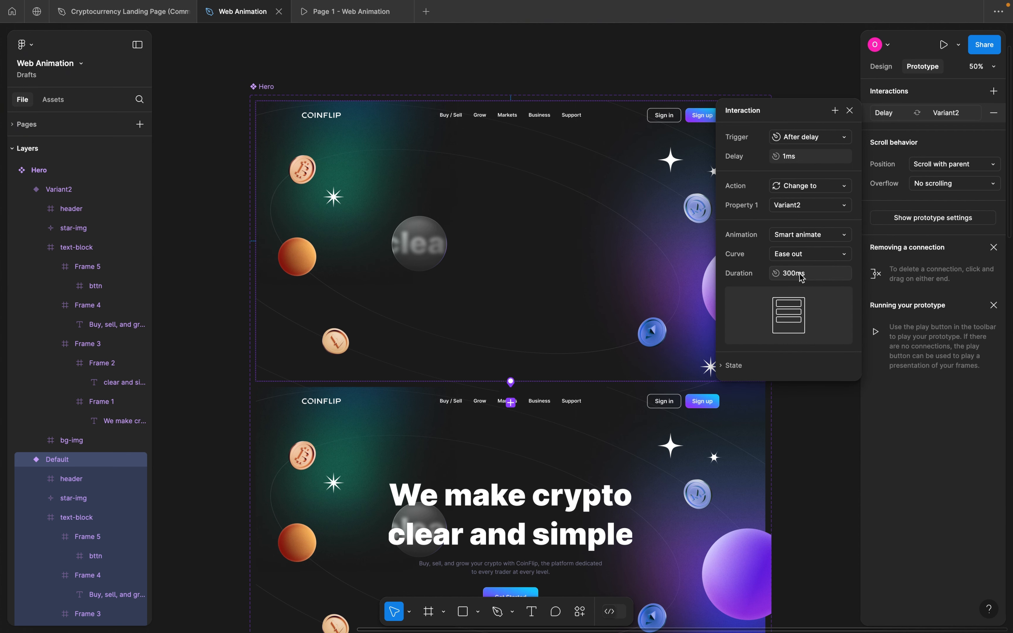
click(849, 111)
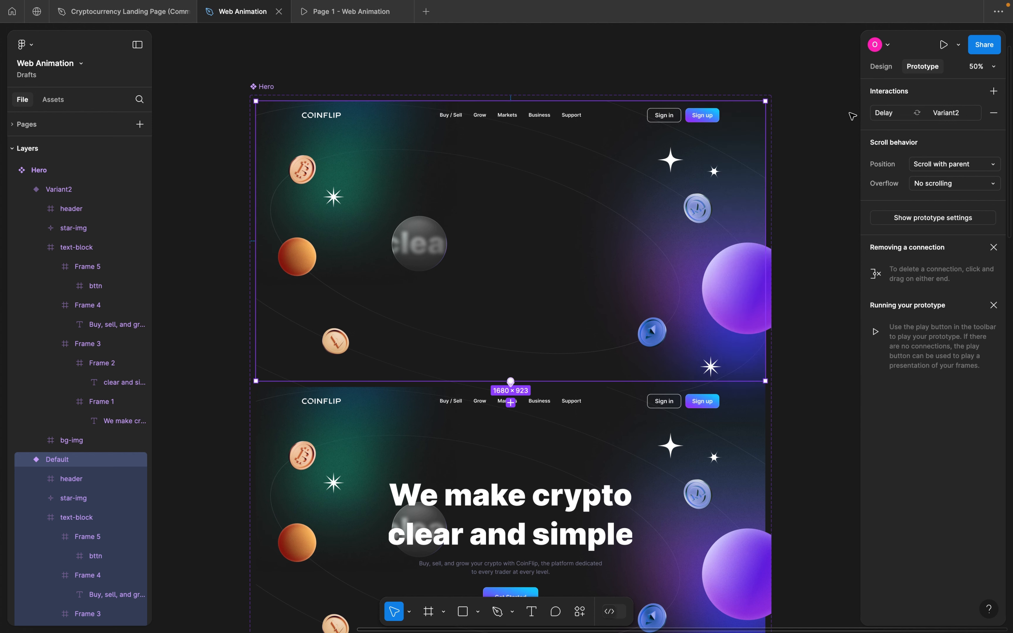
- Copy the whole Landing Page frame onto a newly created Page 2 as a backup
scroll(753, 161, down, 5)
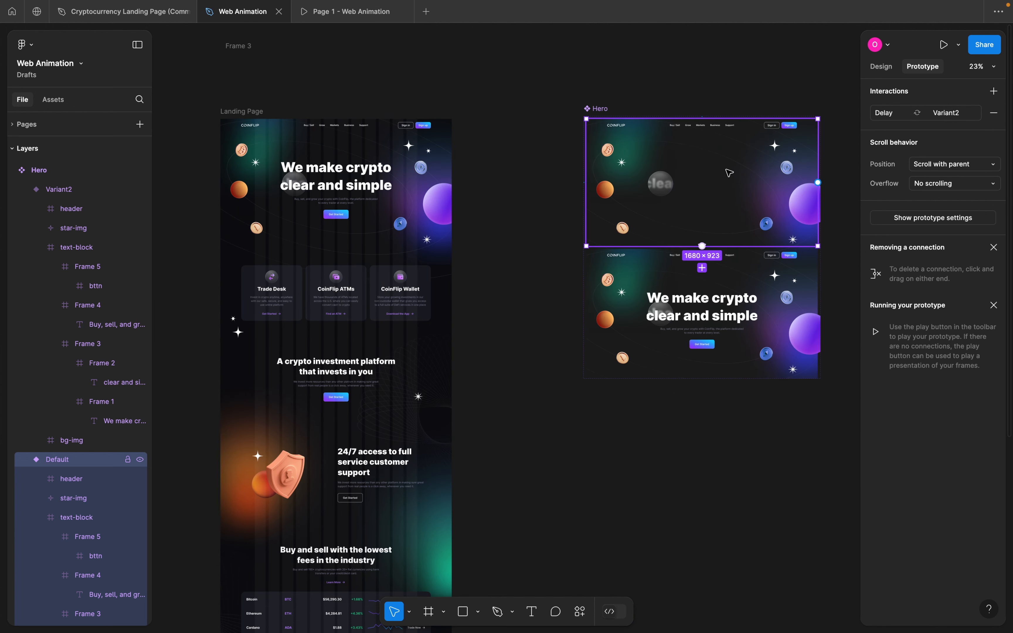
click(360, 202)
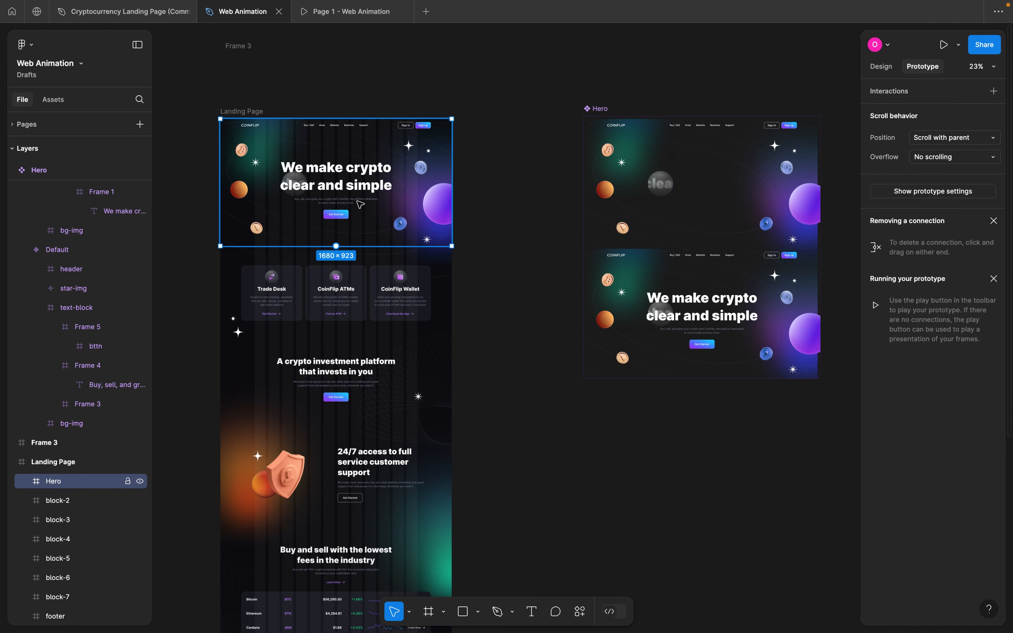
click(732, 162)
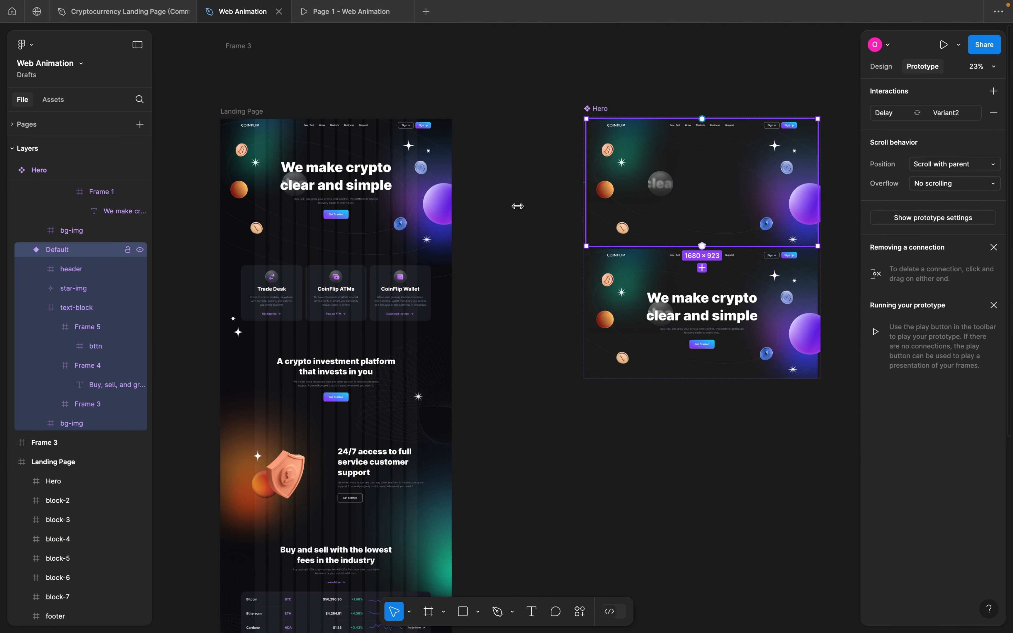
scroll(417, 205, down, 2)
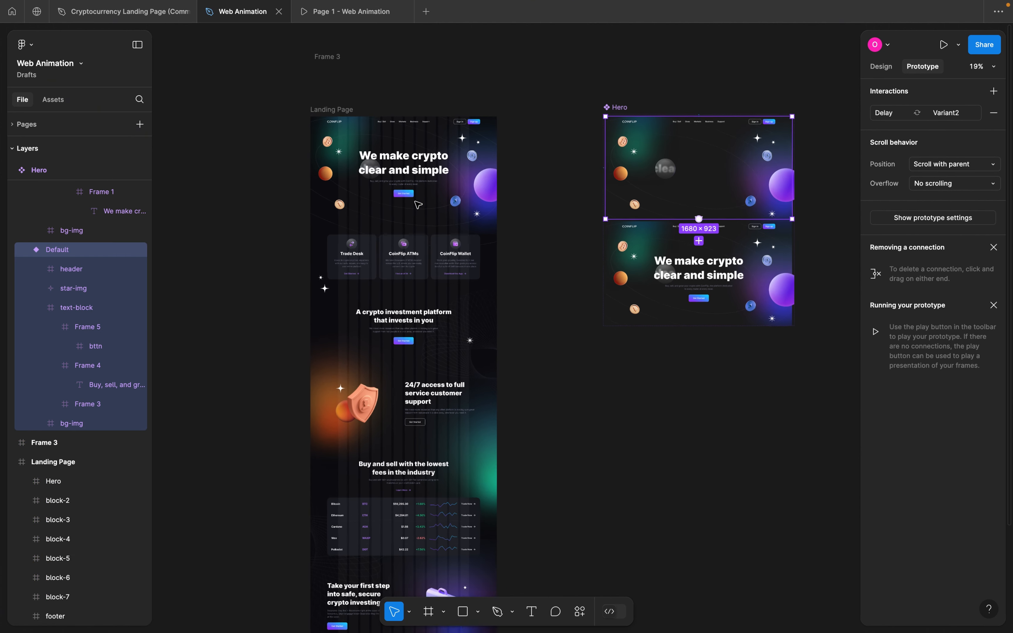
scroll(418, 205, down, 2)
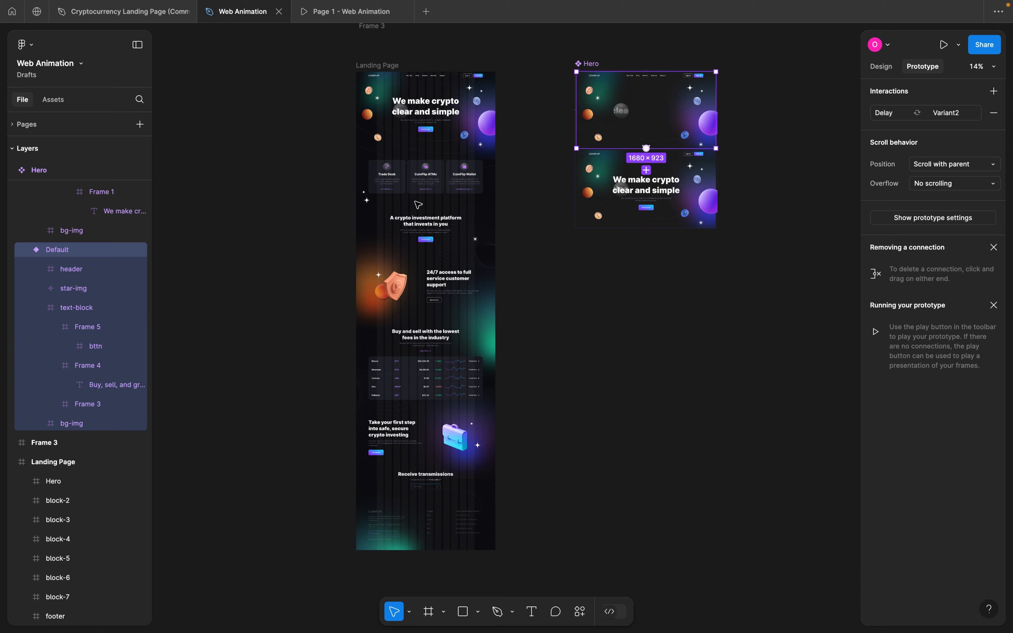
click(385, 66)
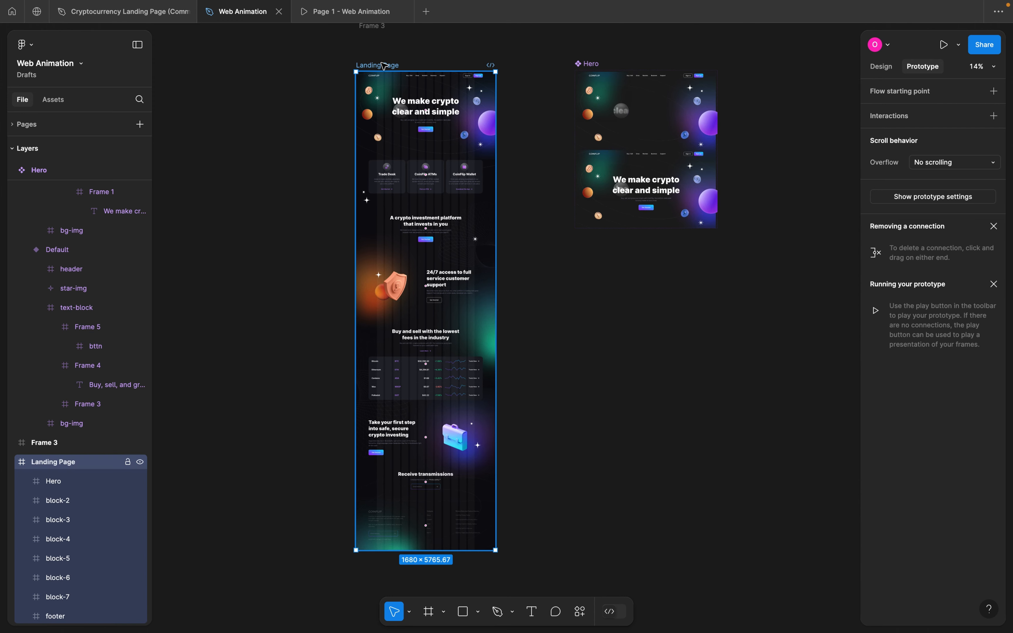
click(140, 125)
click(361, 163)
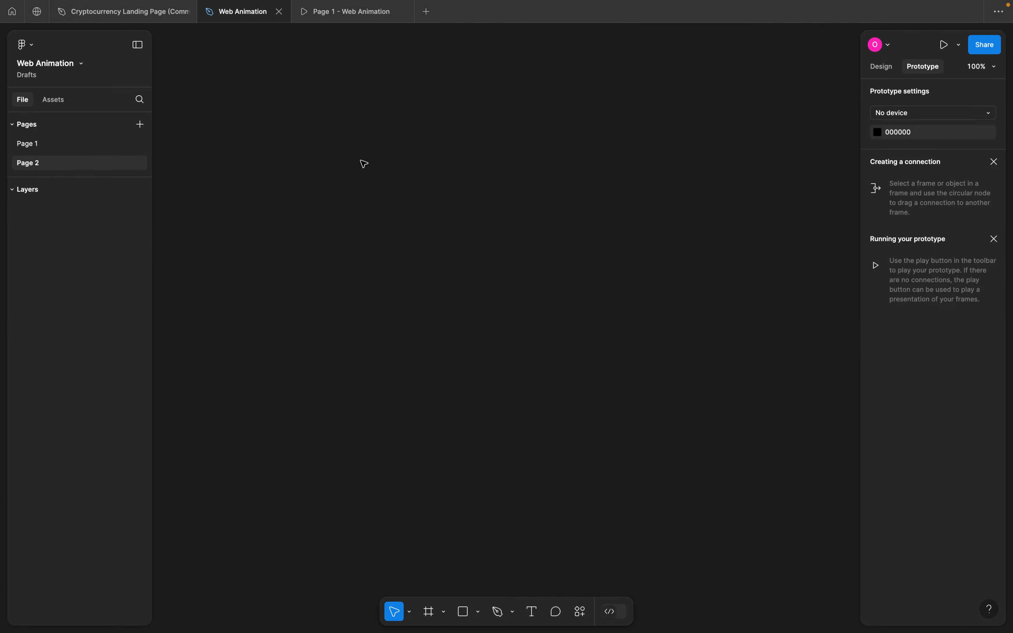
key(ctrl+v)
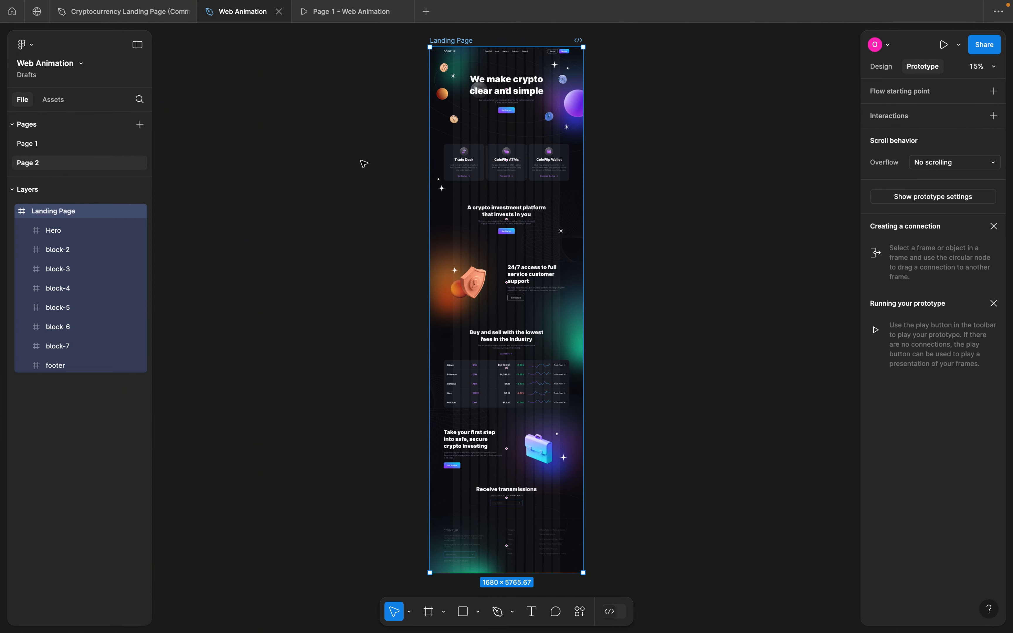
- On Page 1, replace the Landing Page's Hero frame with a copy of the Hero component's Default variant
click(57, 143)
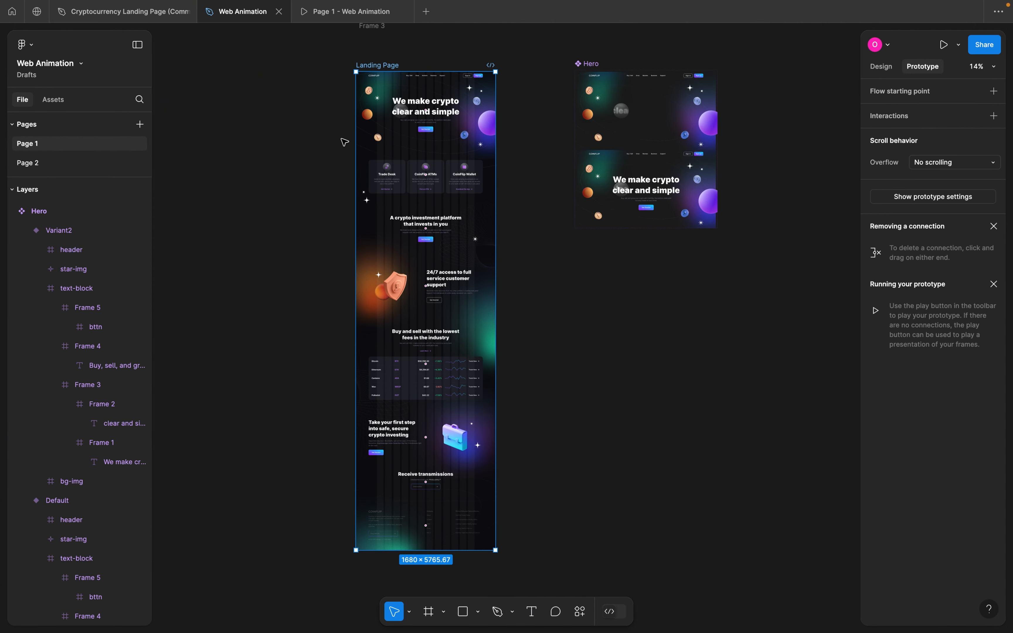
scroll(345, 142, up, 2)
scroll(345, 143, up, 3)
scroll(344, 142, right, 3)
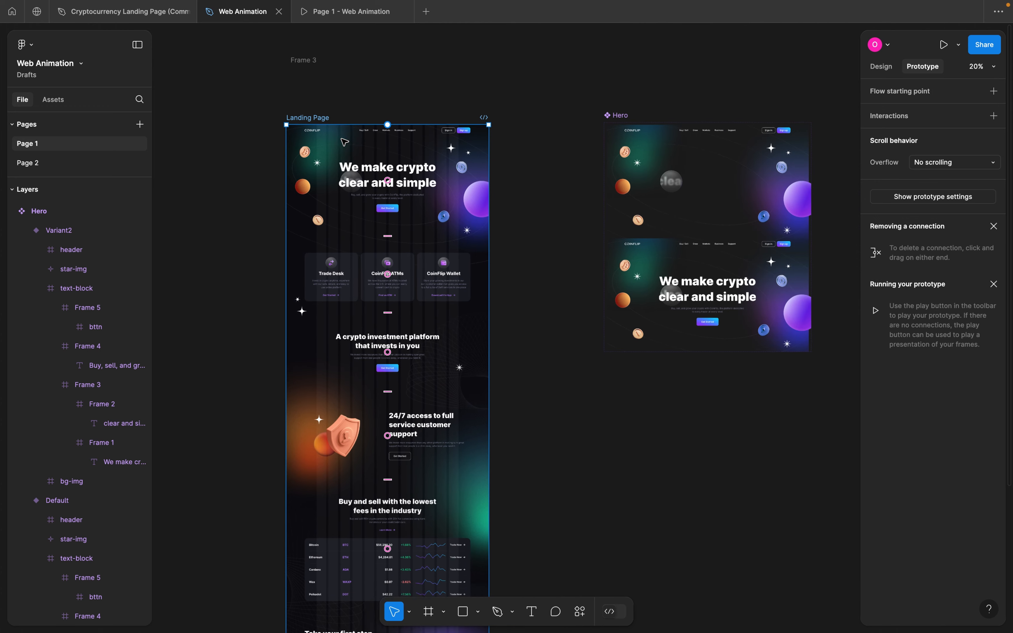
scroll(345, 142, right, 2)
scroll(344, 142, down, 1)
click(717, 159)
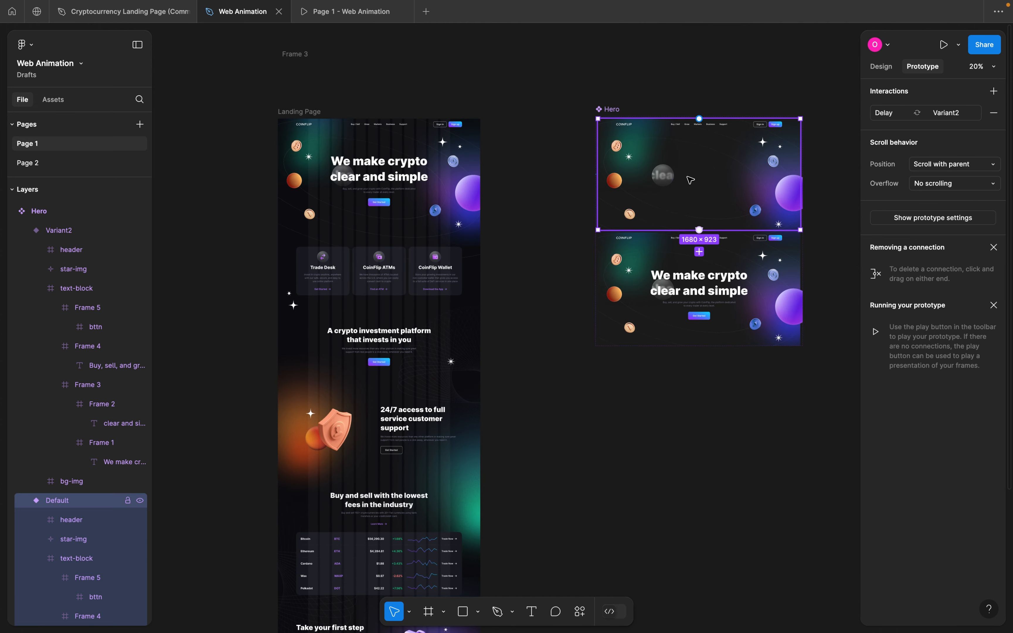
scroll(709, 165, right, 2)
scroll(708, 166, down, 1)
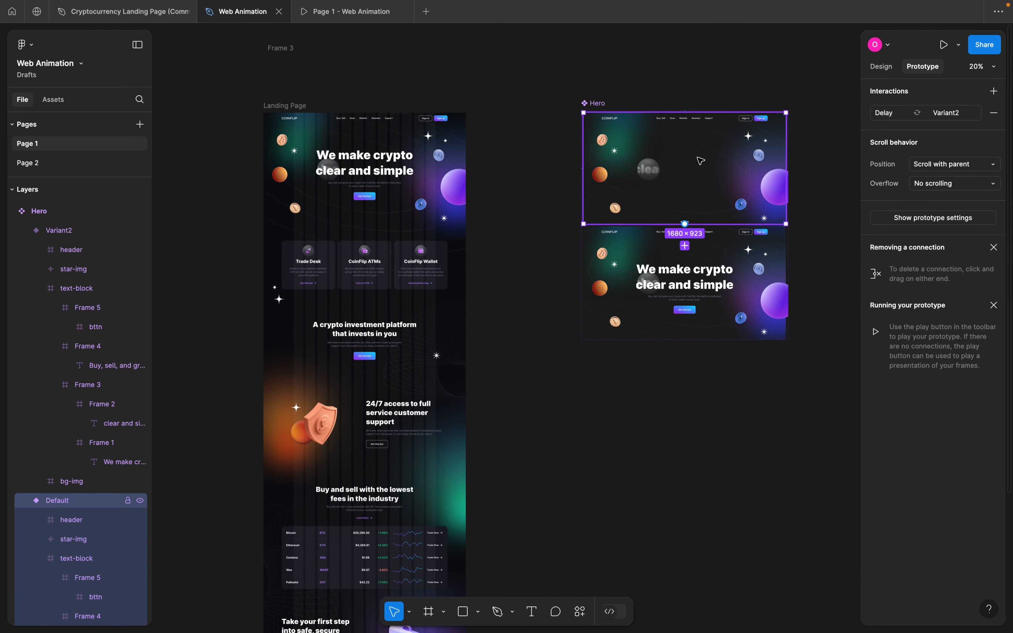
click(354, 178)
scroll(354, 178, up, 5)
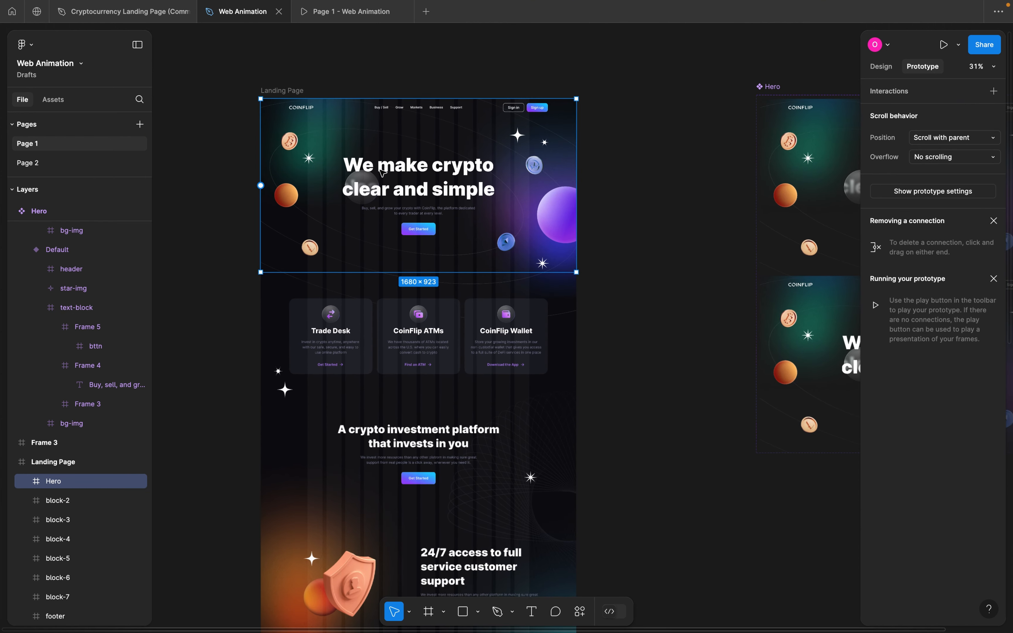
right_click(374, 169)
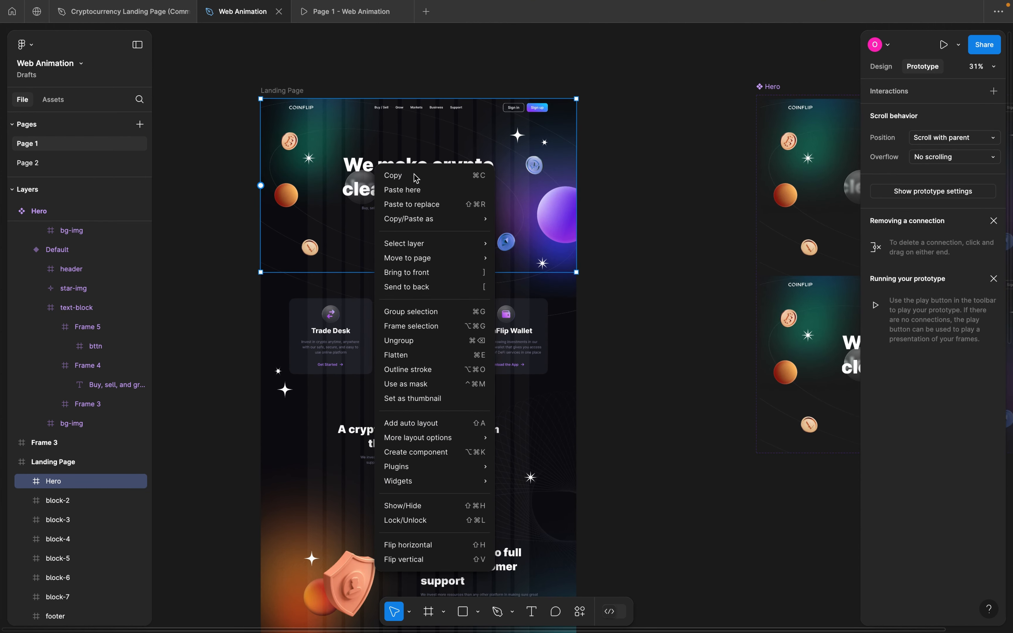
click(422, 206)
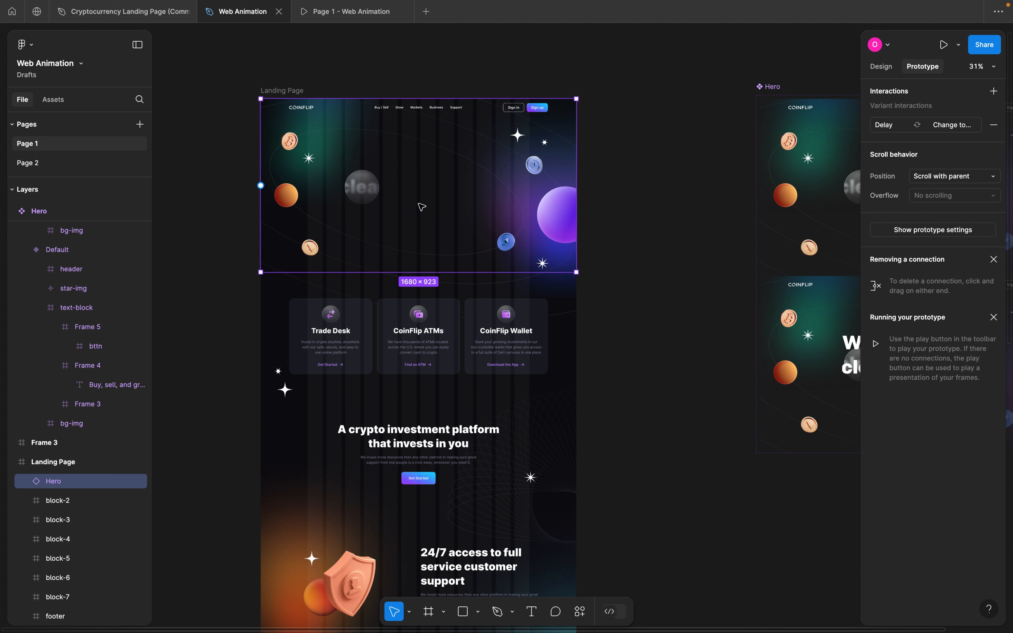
- Add a flow starting point to the Landing Page frame and play the prototype
click(354, 93)
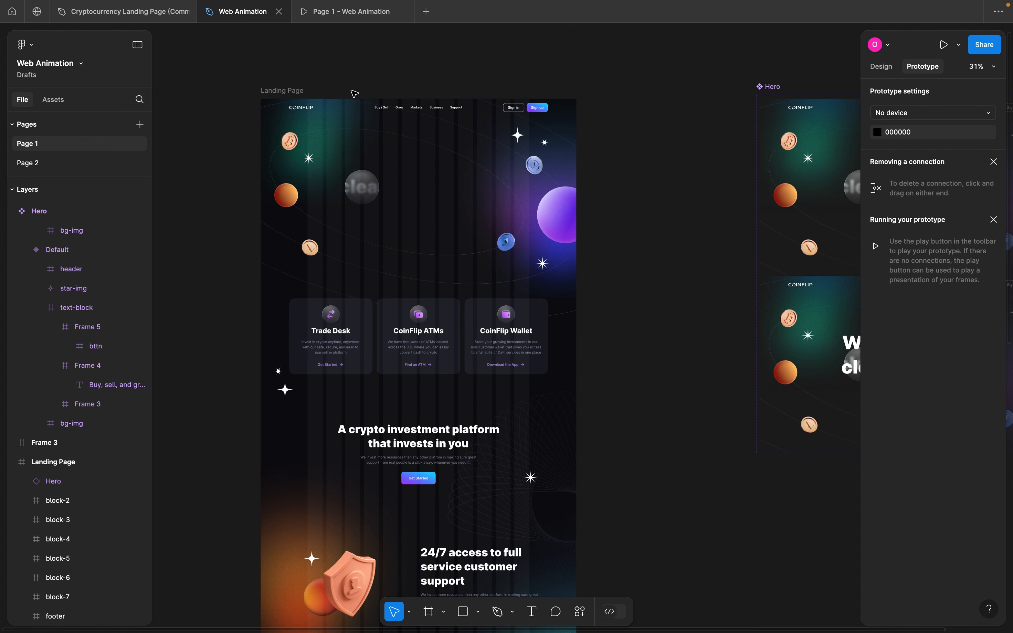
click(305, 93)
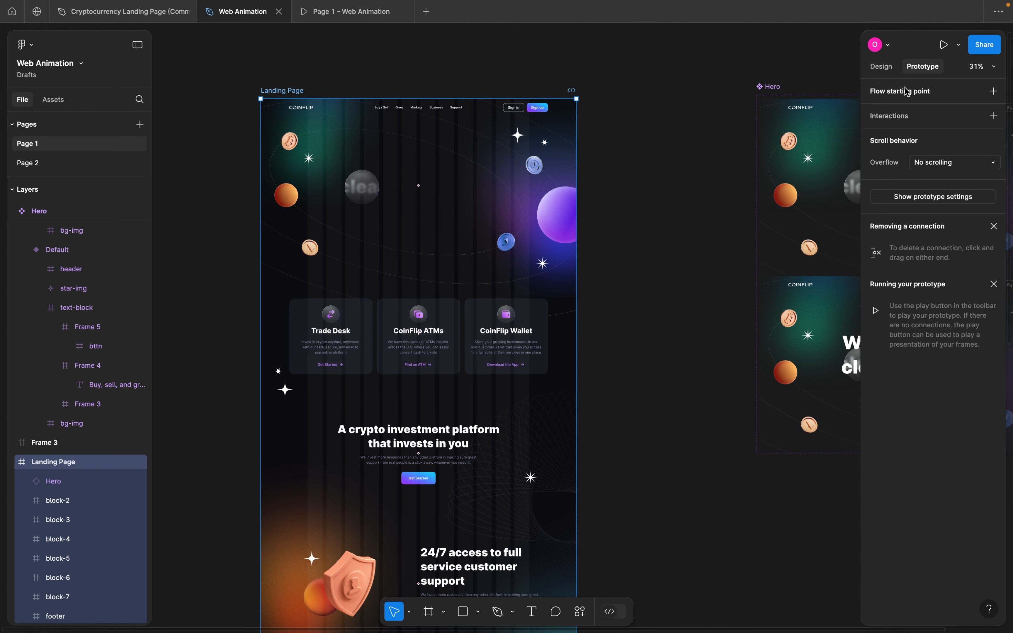
click(994, 91)
click(944, 92)
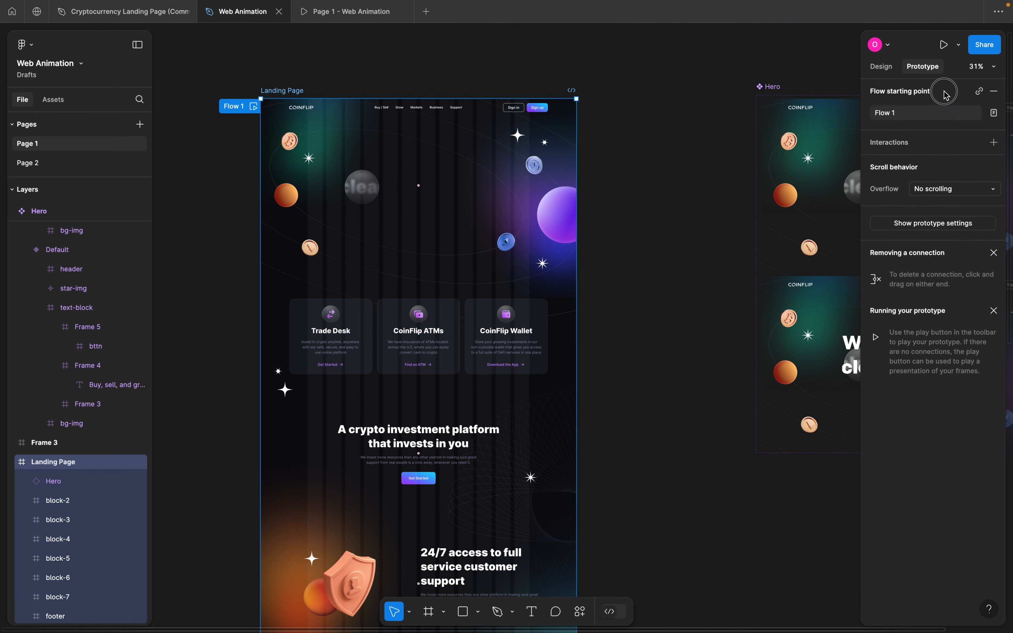
click(946, 50)
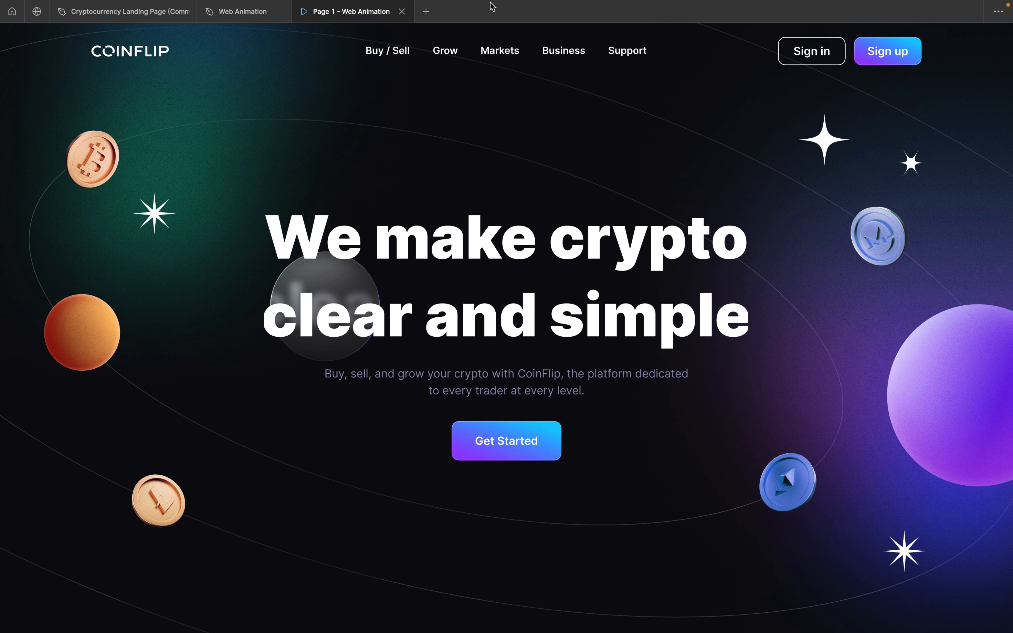
- Return to the design file and set the Y position of the header in the Hero's Default variant to -100
mouse_move(254, 38)
click(240, 12)
click(580, 131)
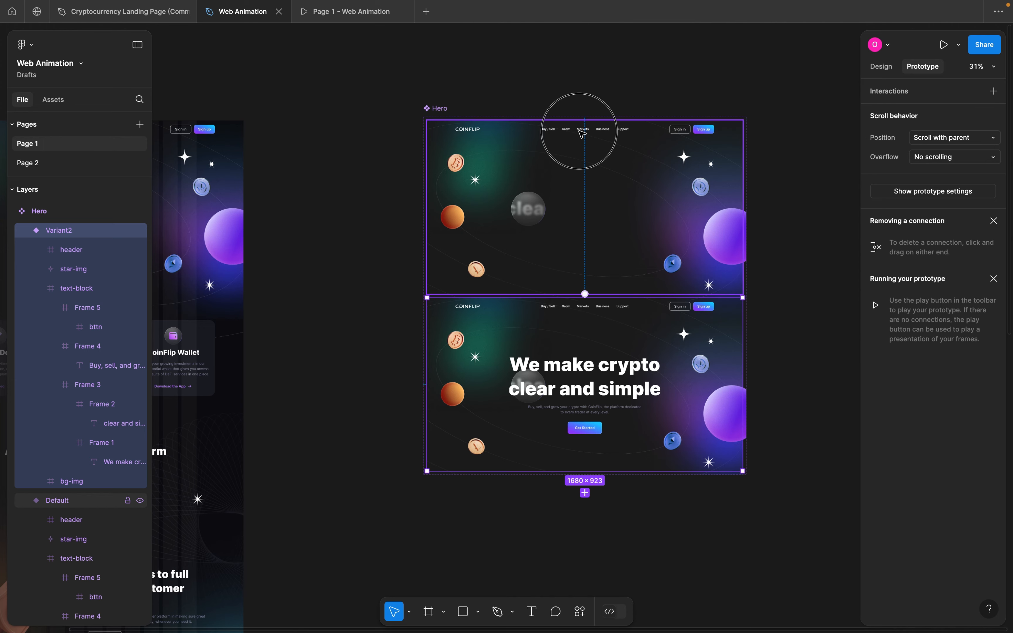
scroll(582, 132, up, 5)
scroll(581, 129, down, 2)
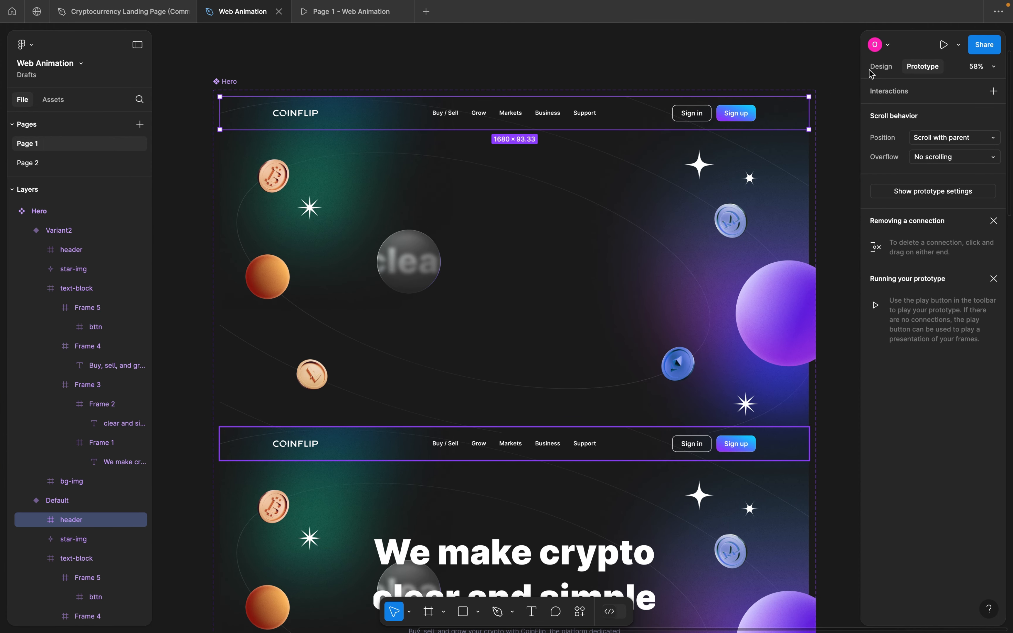
click(881, 66)
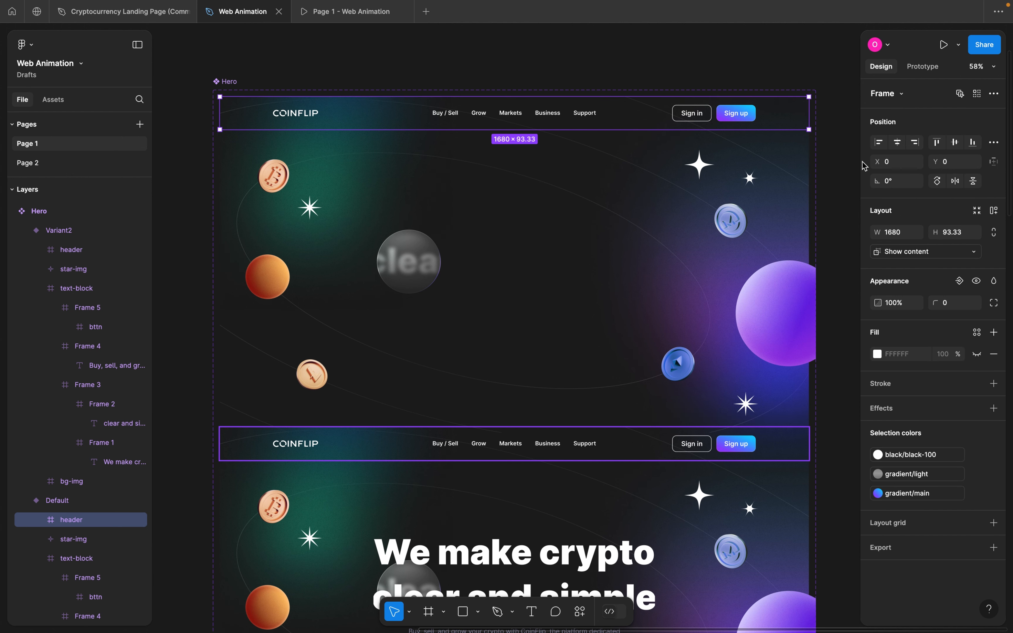
click(952, 166)
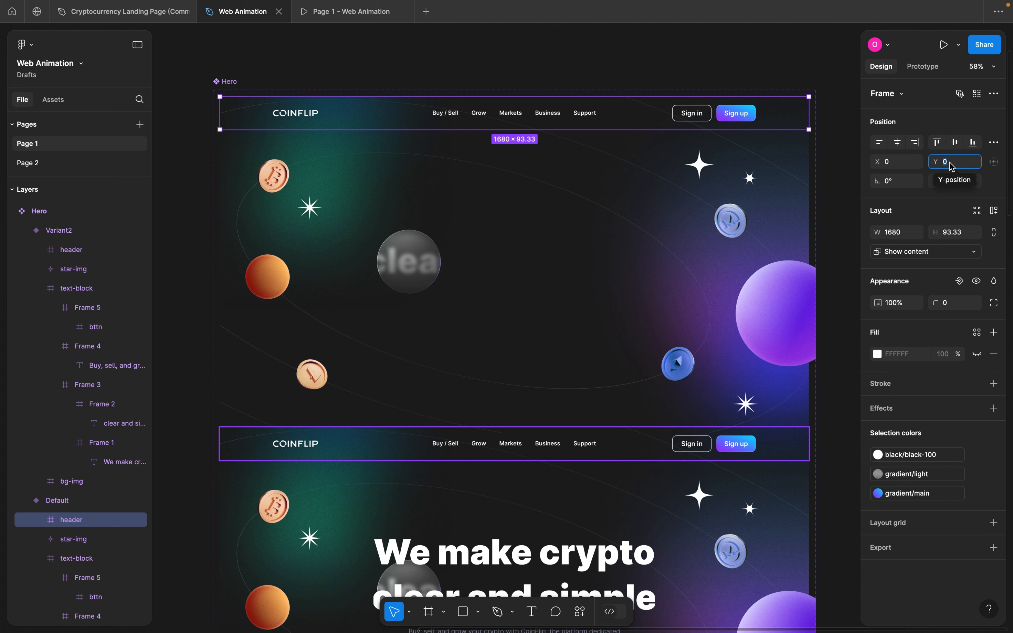
text(-1)
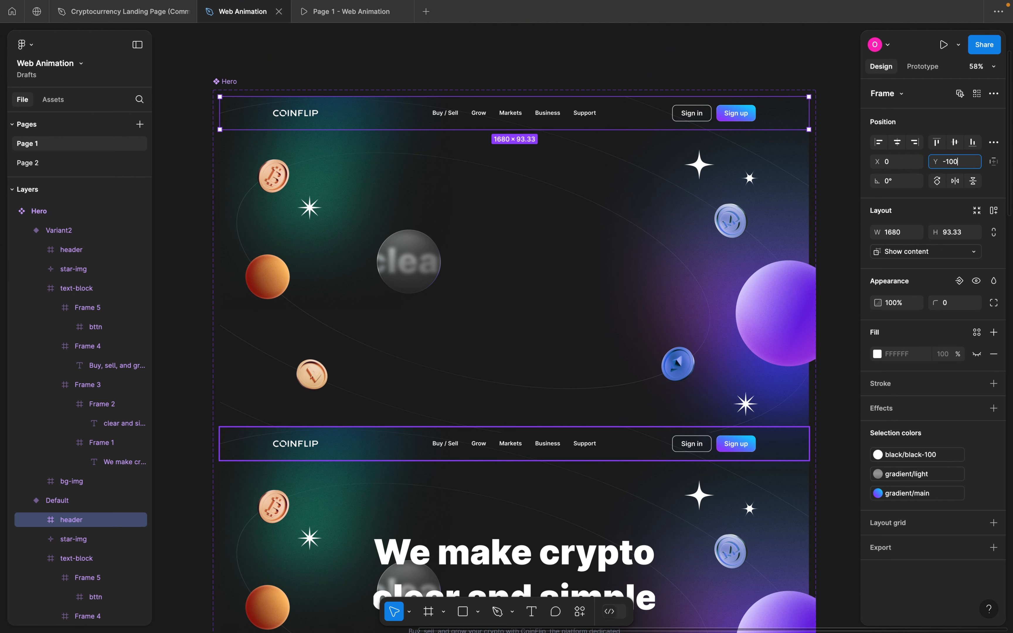
text(00)
key(Return)
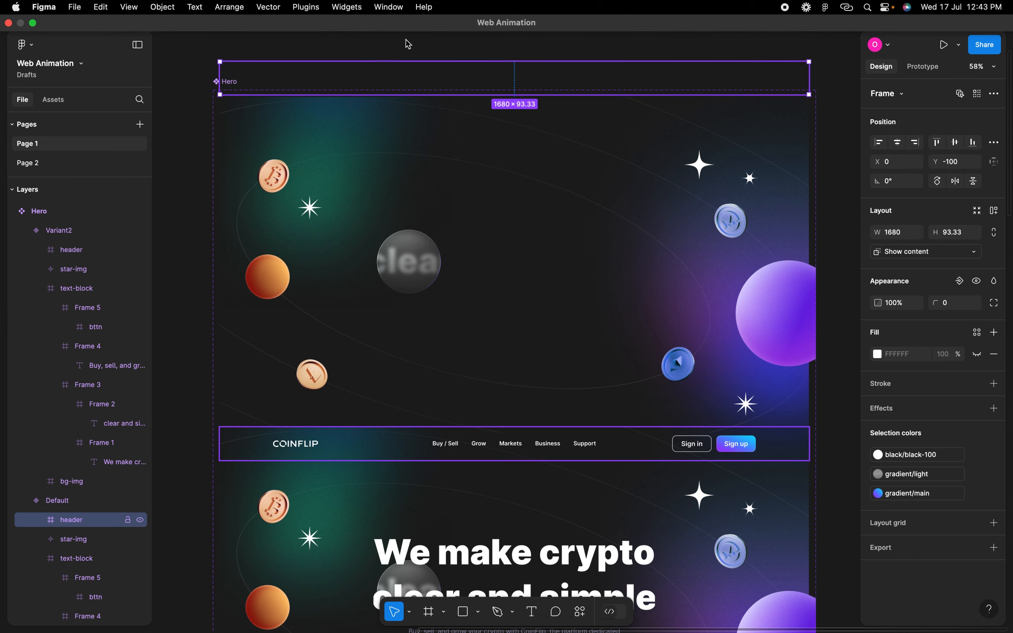
- Replay the prototype from the start with the interface hidden to check the header and text reveal animation
click(342, 16)
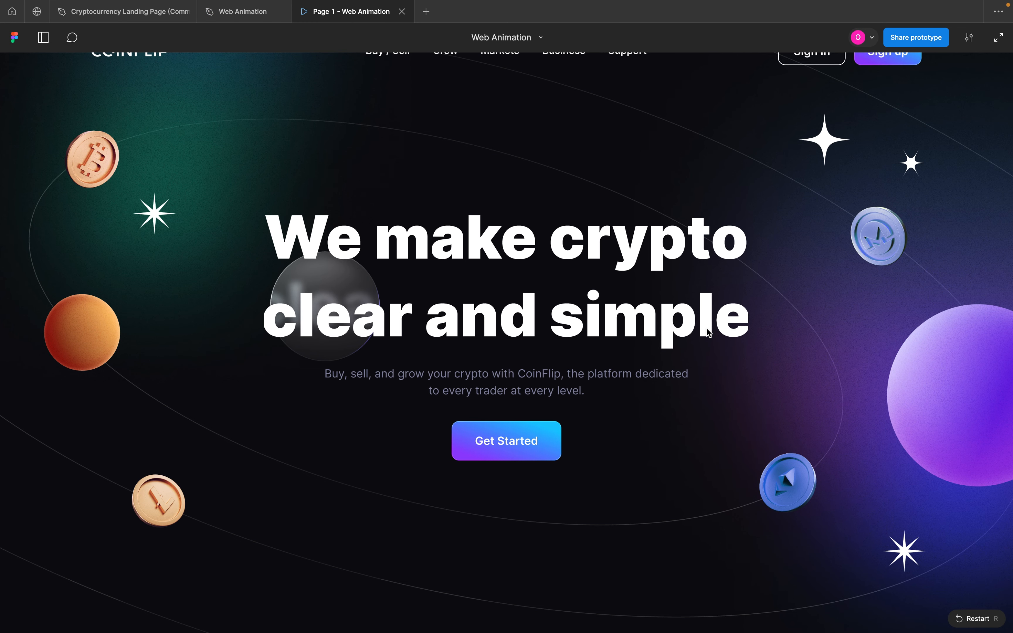
key(super+backslash)
key(r)
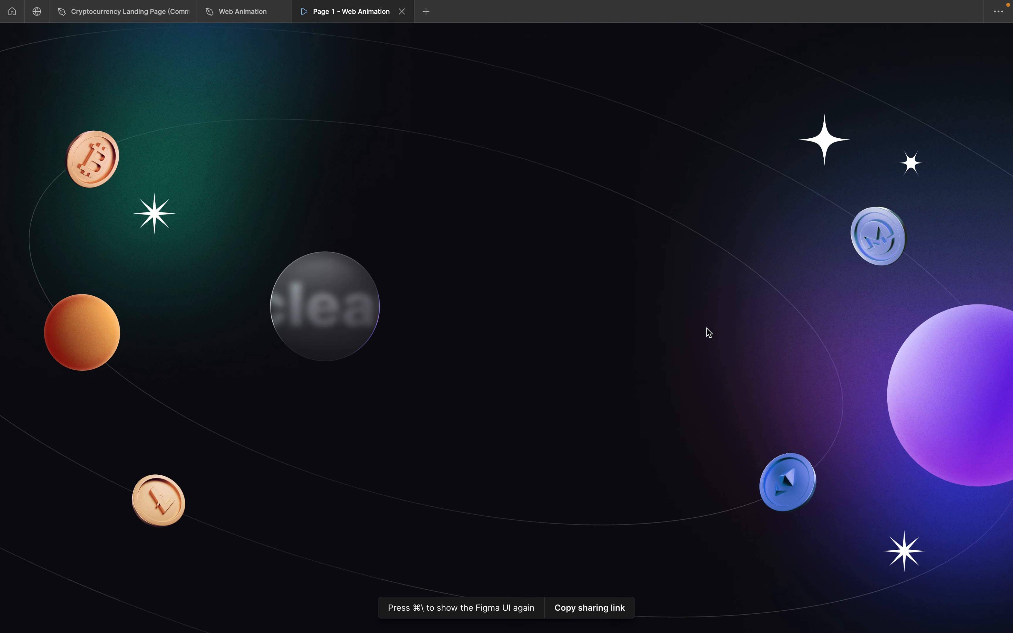
key(r)
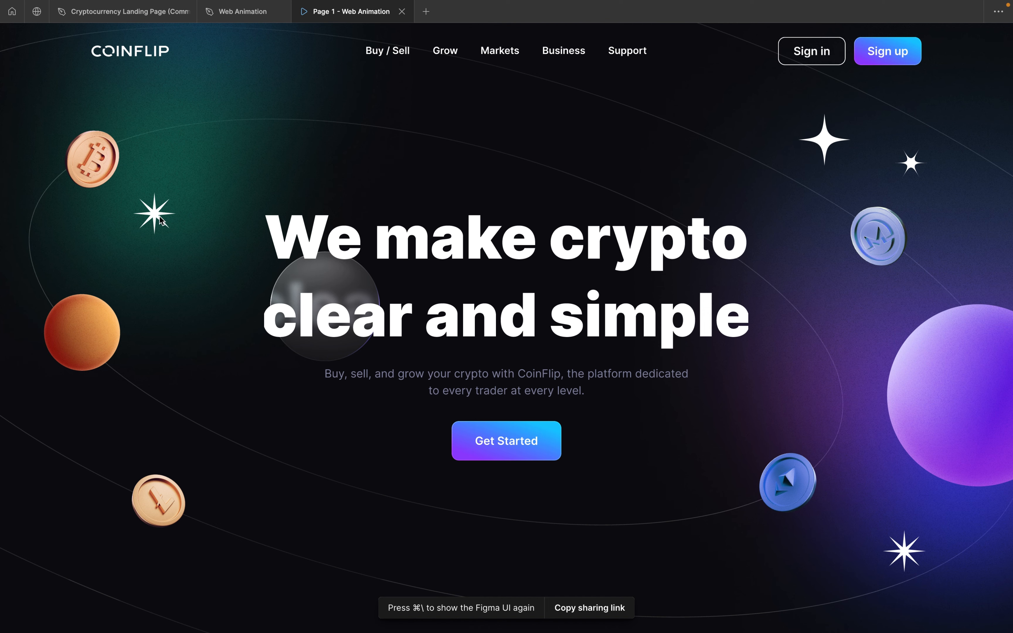
- Return to the design file and set the X position of the Bitcoin coin in the Hero's Default variant to -600
click(243, 12)
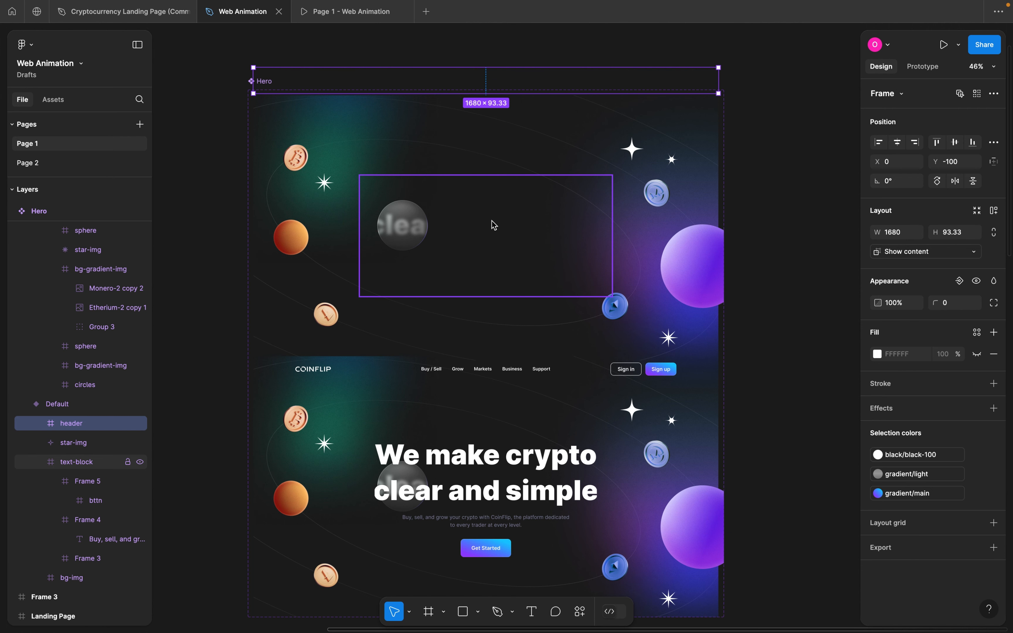
double_click(298, 163)
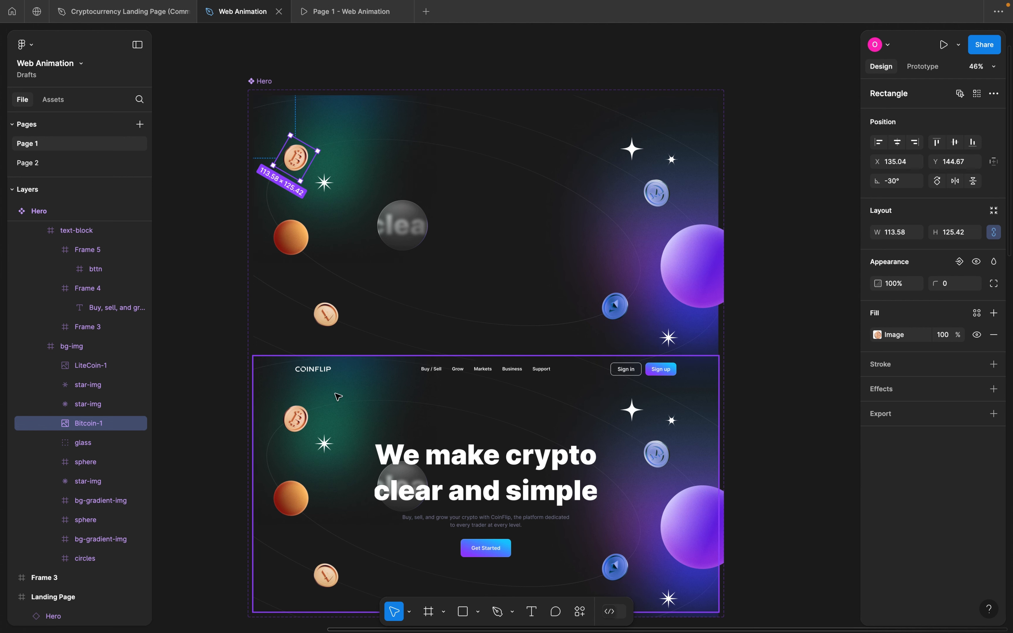
scroll(338, 397, down, 3)
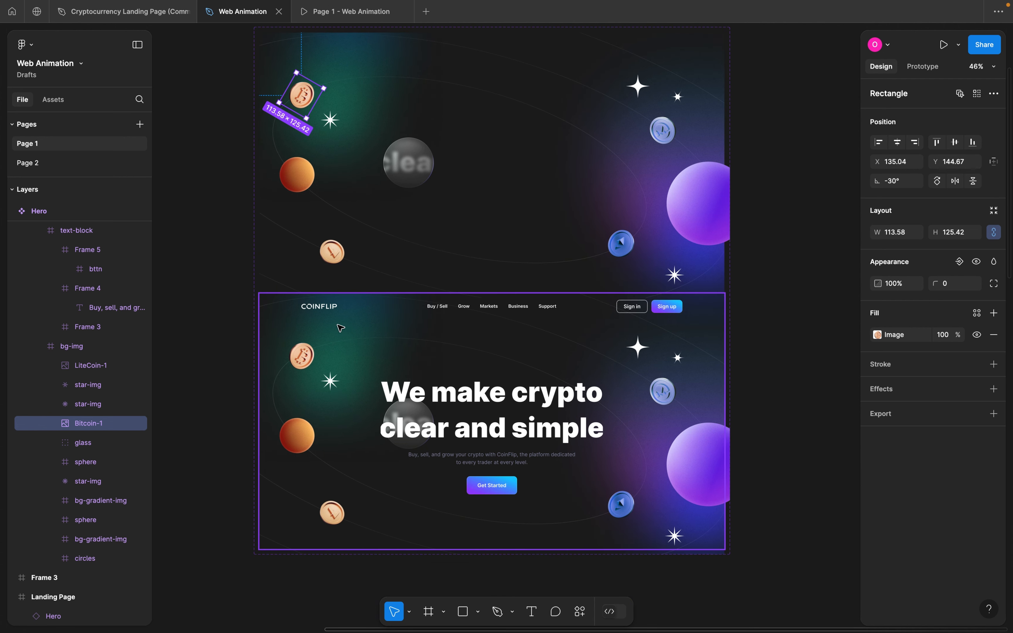
scroll(339, 328, up, 3)
mouse_move(308, 152)
mouse_down()
mouse_move(240, 161)
mouse_move(310, 152)
mouse_up()
click(314, 239)
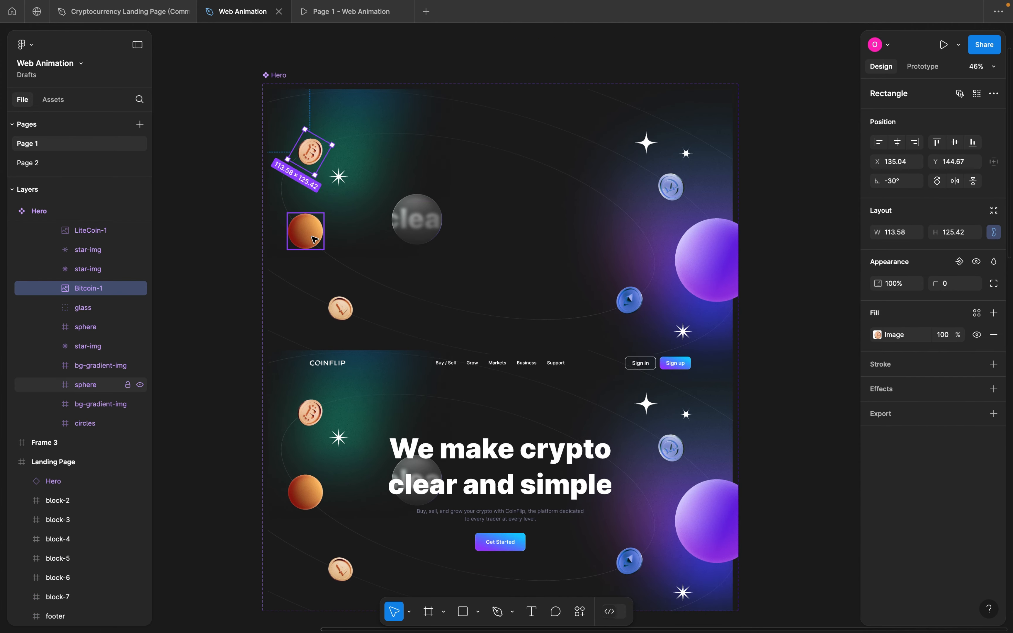
scroll(663, 151, up, 1)
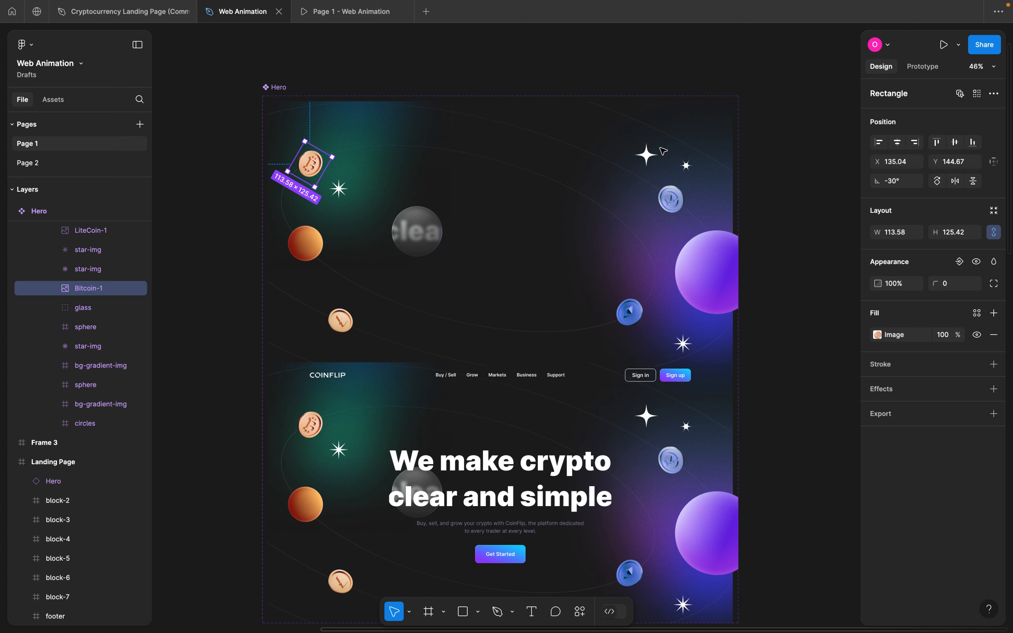
click(898, 167)
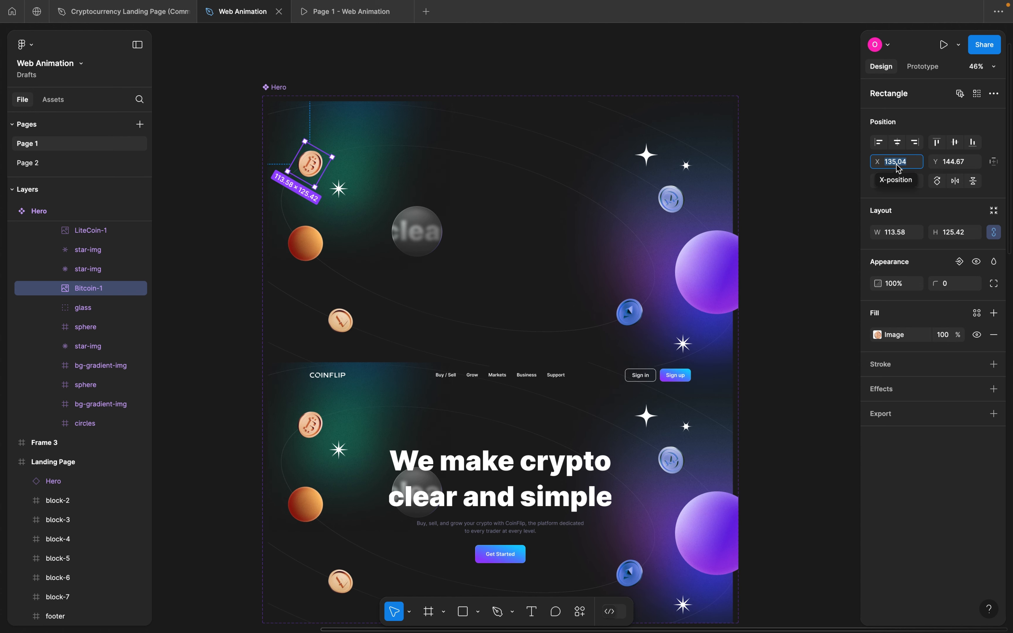
text(600)
key(Return)
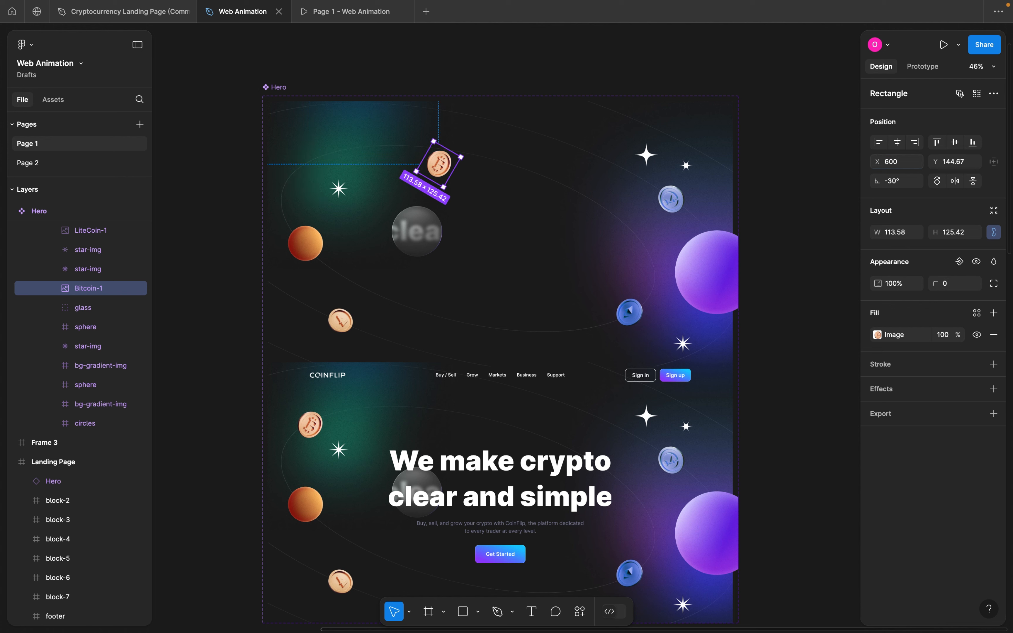
click(905, 167)
text(-600)
key(Return)
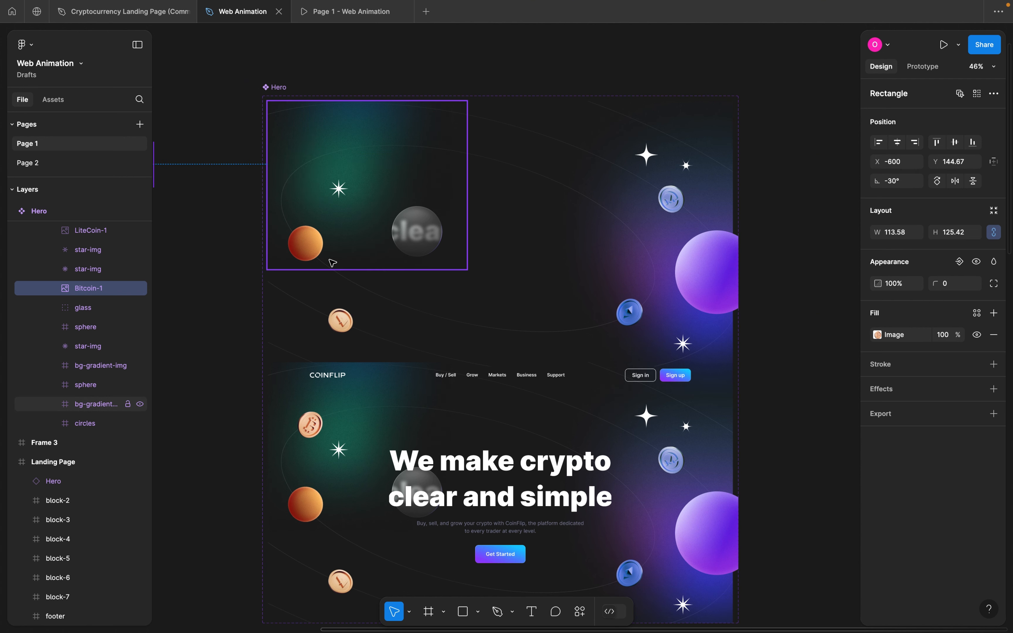
- Set the X position of the orange sphere frame in the Hero's Default variant to -400
click(309, 252)
double_click(309, 252)
key(Escape)
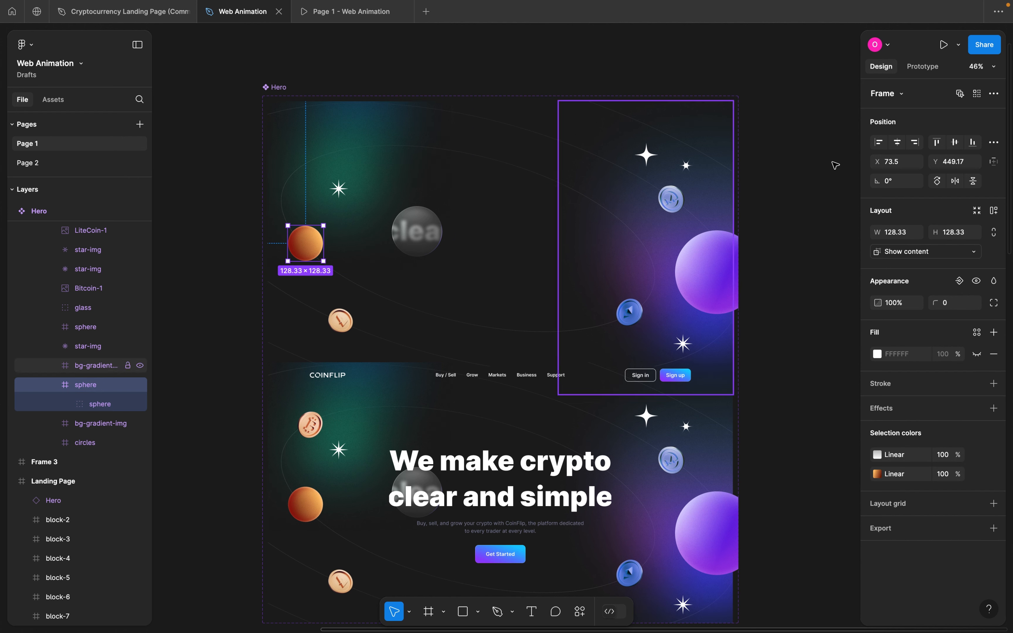
click(906, 167)
text(-400)
key(Return)
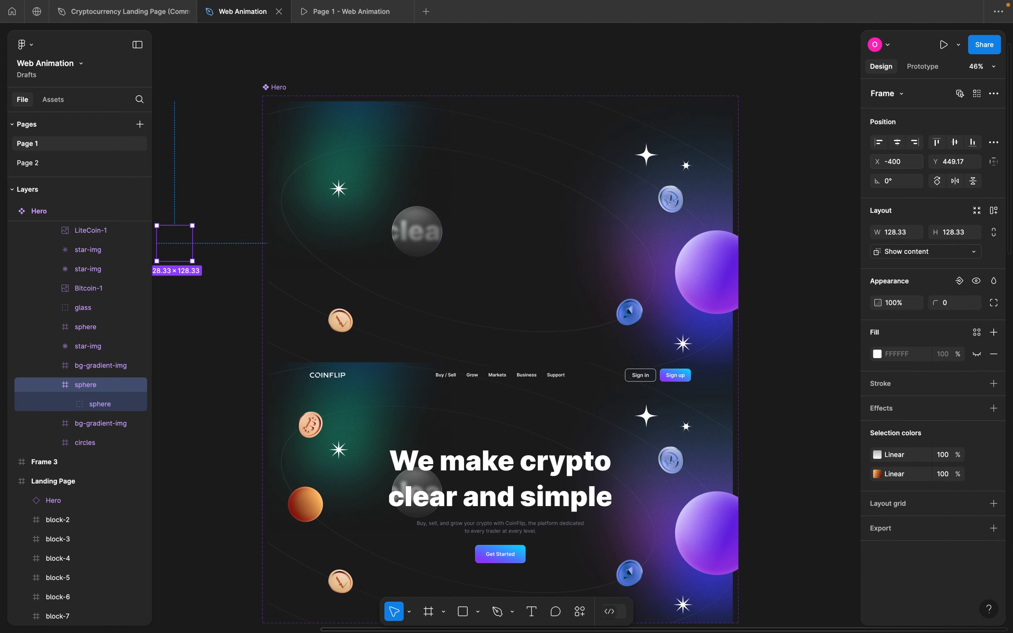
- Set the X position of the Litecoin coin in the Hero's Default variant to -400
click(343, 326)
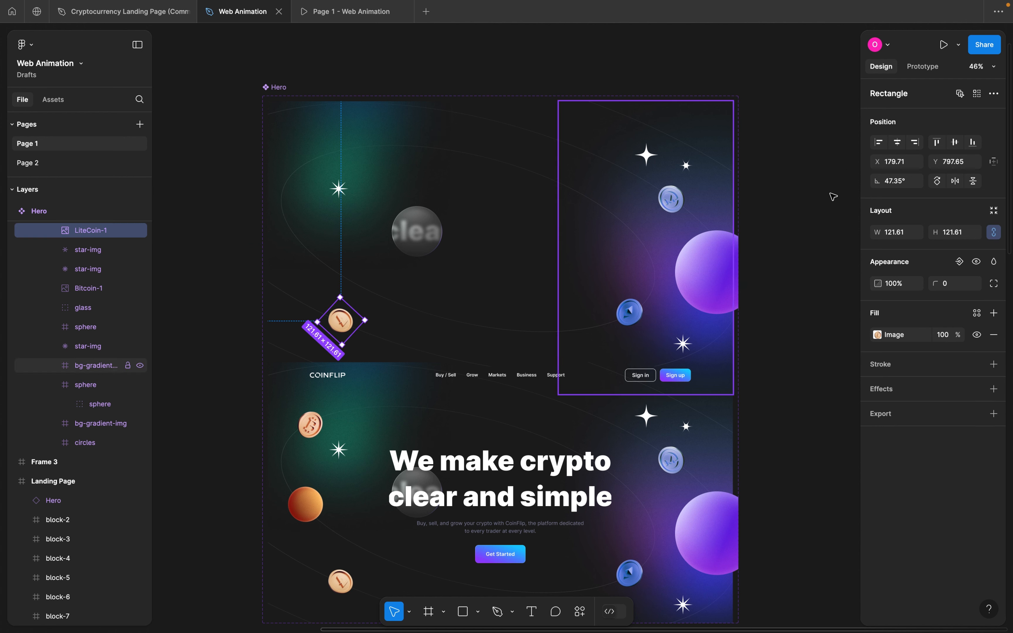
click(903, 164)
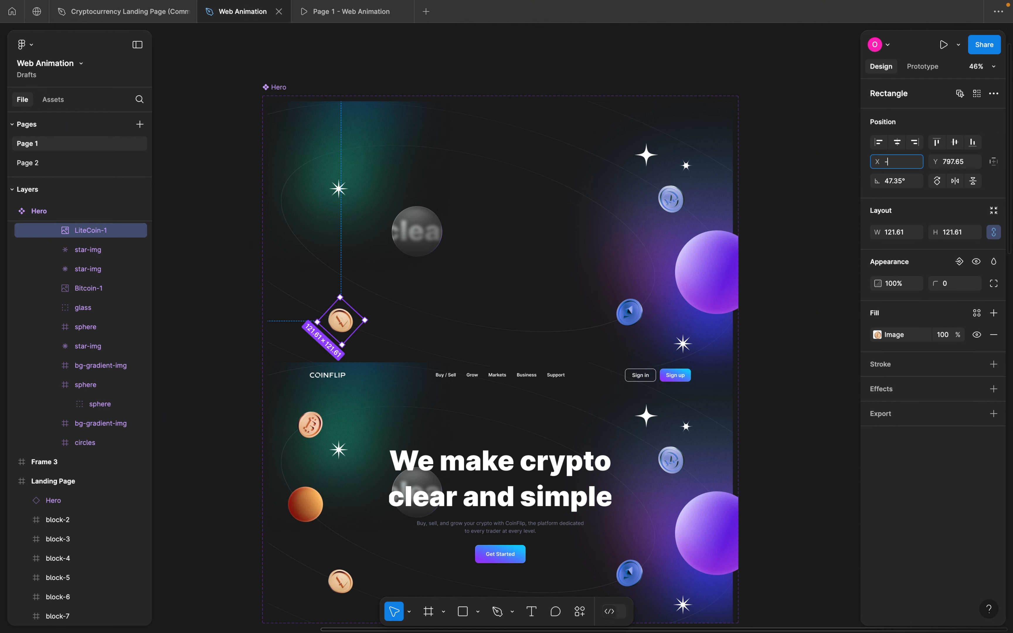
key(Return)
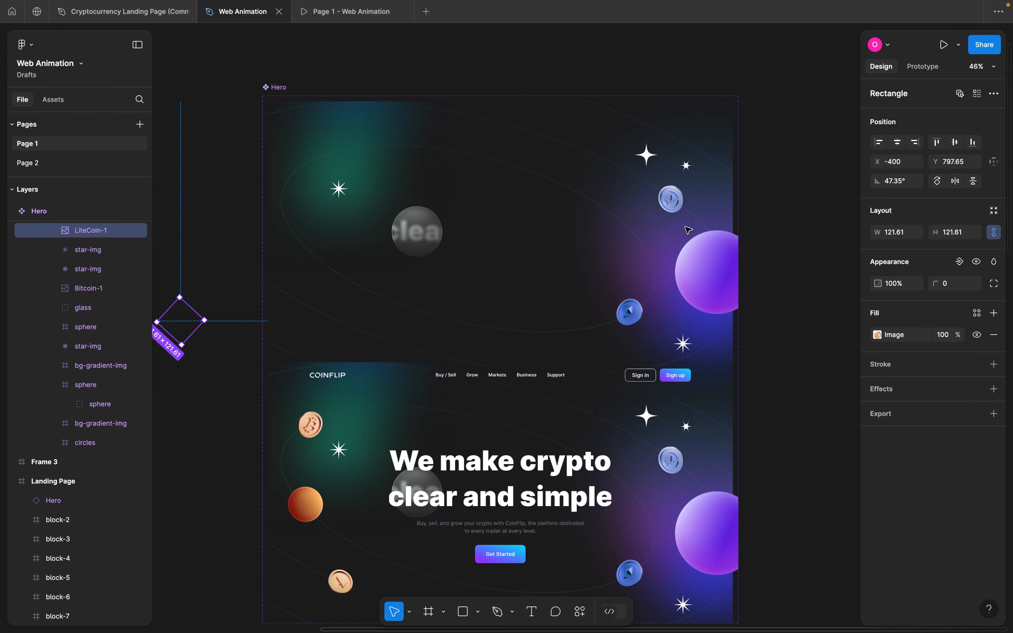
- Select the Monero coin image in the Hero's Default variant
click(680, 195)
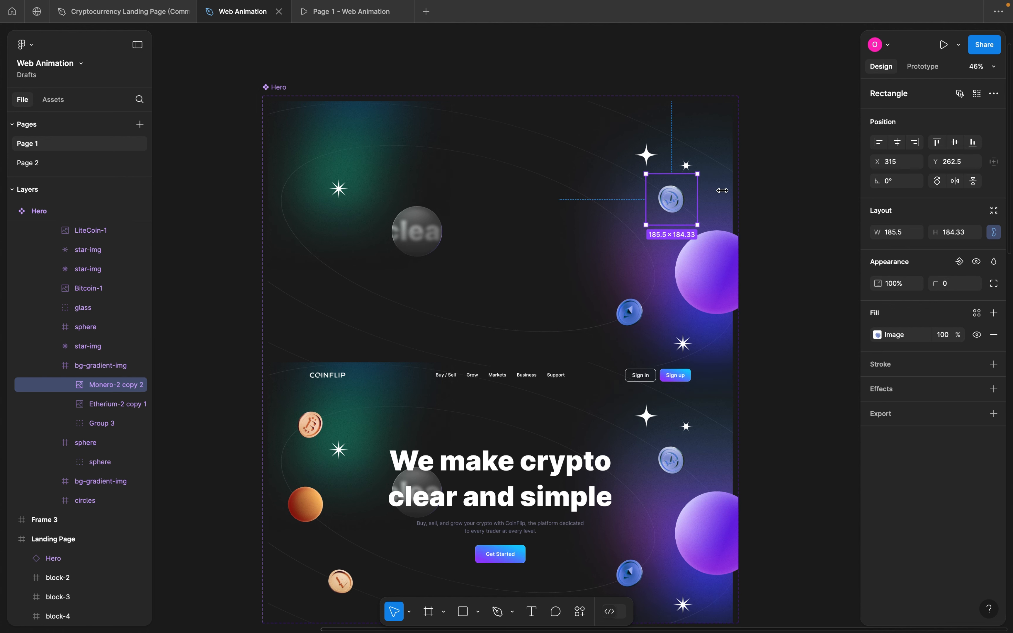
- Move the Monero coin in the Default hero variant to X 600, and farther right until it lies completely outside the frame
click(908, 165)
text(600)
key(Return)
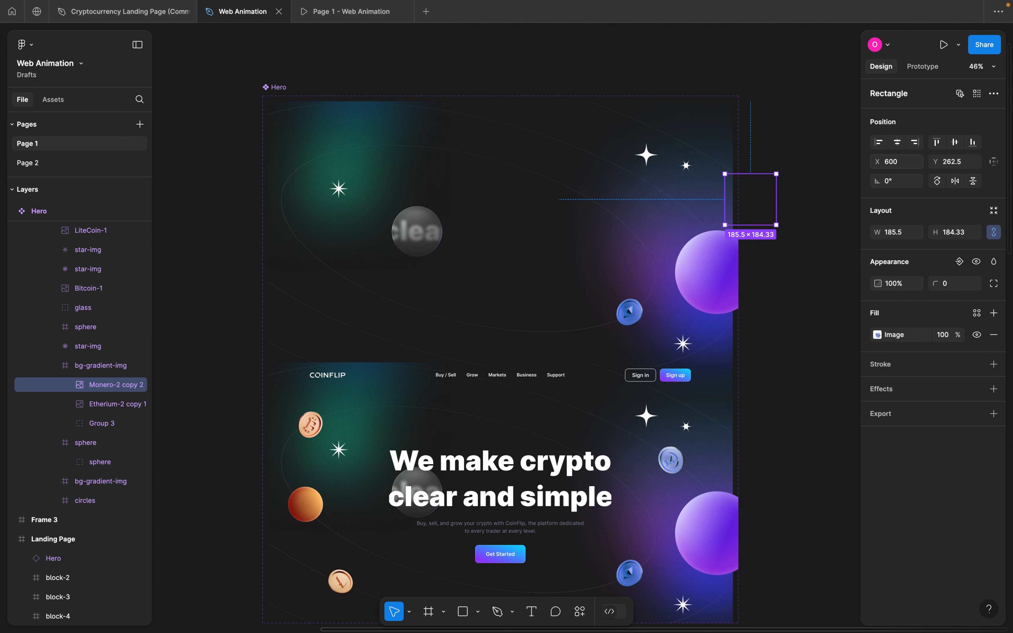
text(80)
key(Return)
- Set the purple sphere's X position to 2000 and the Ethereum coin's X position to 800 in the Default variant
click(737, 263)
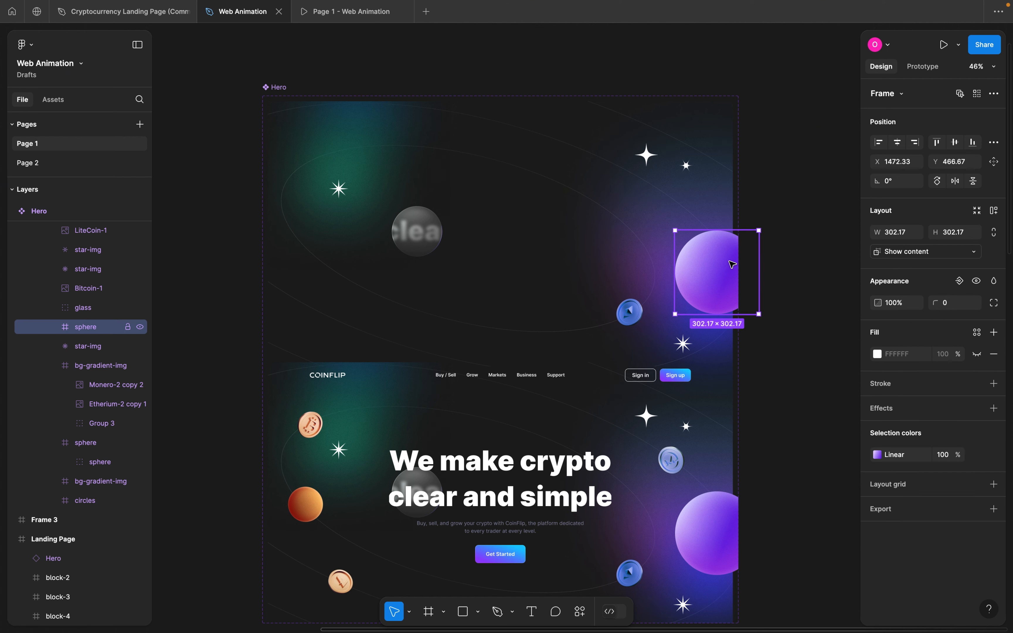
click(908, 167)
text(2000)
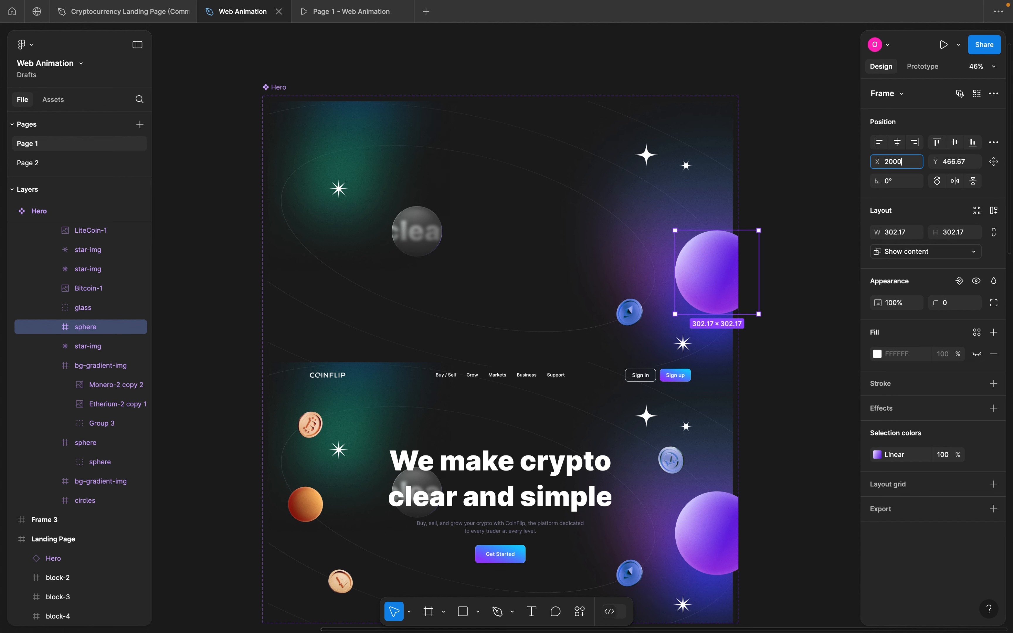
key(Return)
double_click(638, 320)
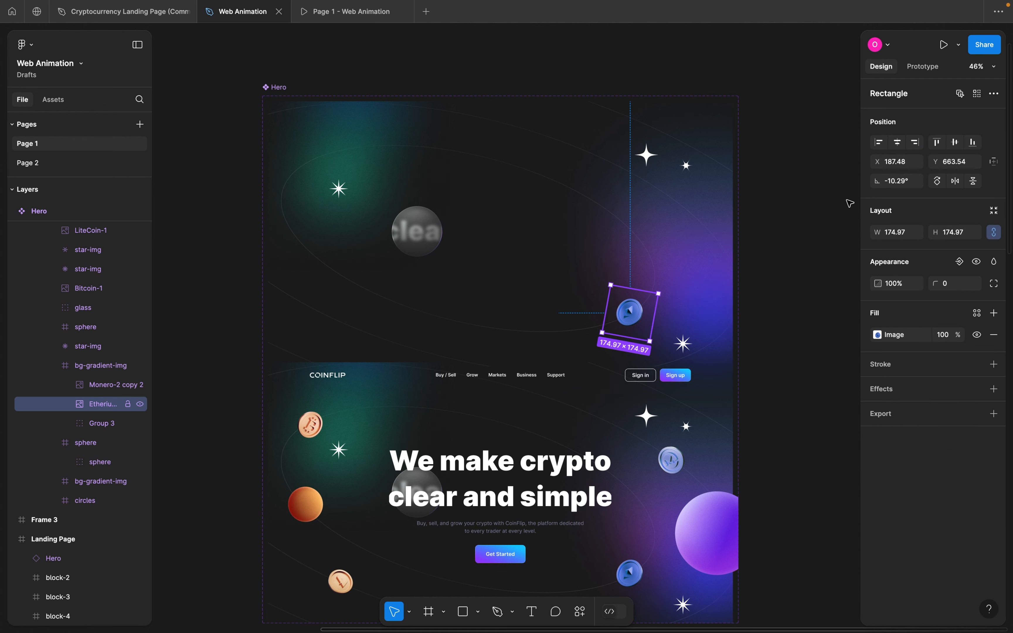
click(903, 166)
text(800)
key(Return)
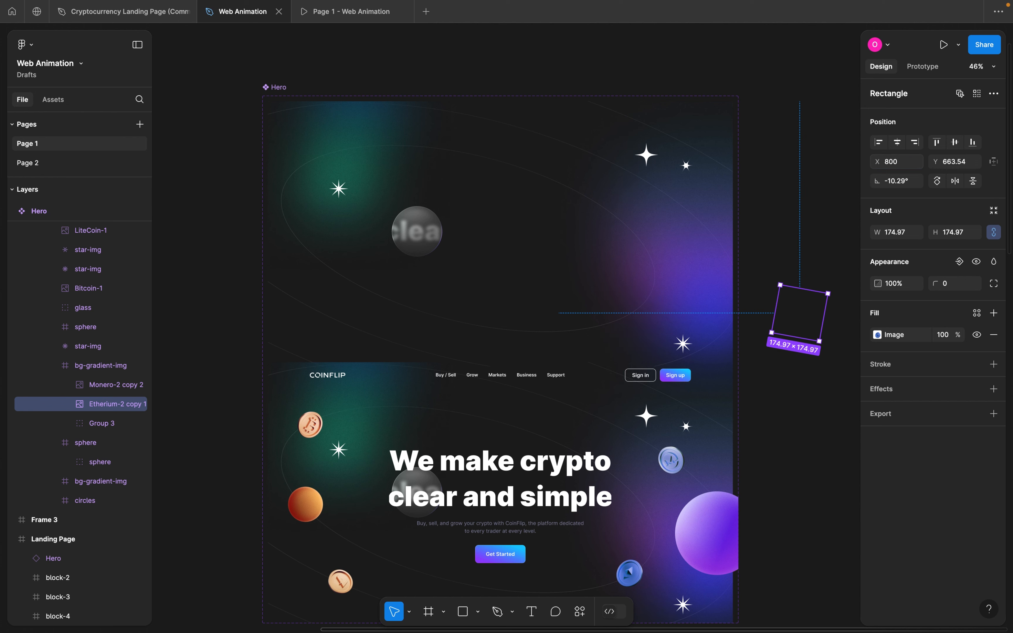
- Set the opacity of the four-pointed star and the star over the green gradient to 0% in the Default variant
click(649, 160)
click(650, 161)
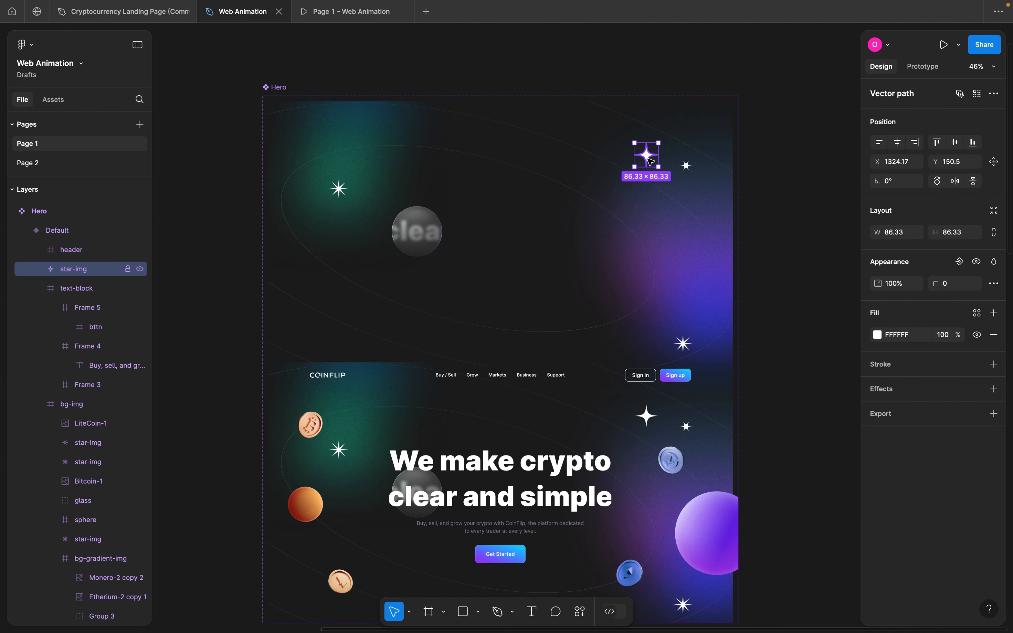
click(896, 285)
key(Escape)
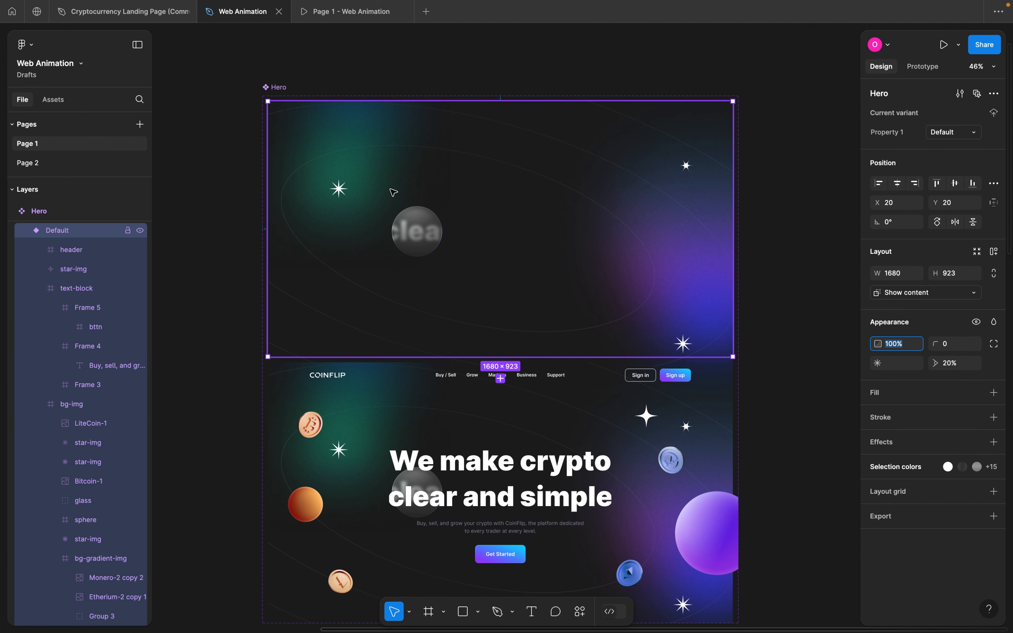
click(346, 195)
click(346, 195)
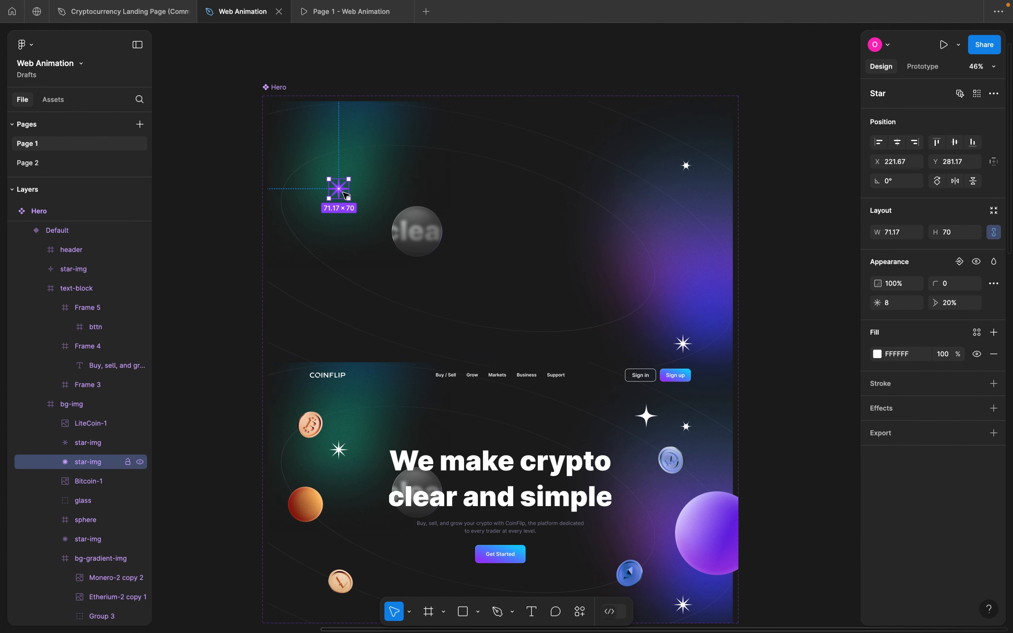
click(899, 286)
text(0)
key(Return)
- Set the opacity of the lower-right star and the small upper-right star to 0% in the Default variant
click(682, 345)
click(903, 289)
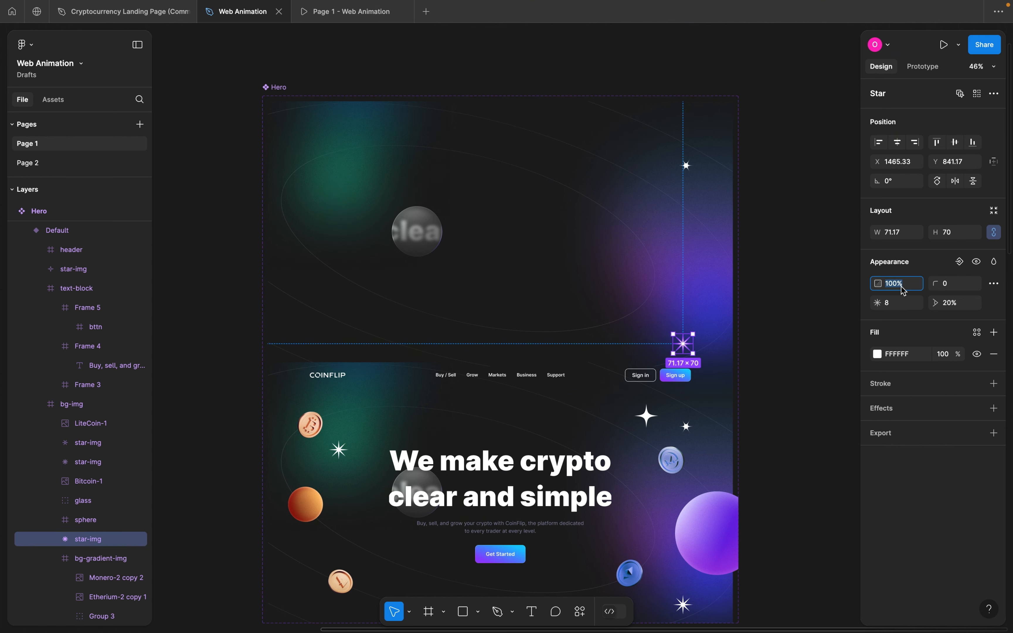
text(0)
key(Return)
click(689, 166)
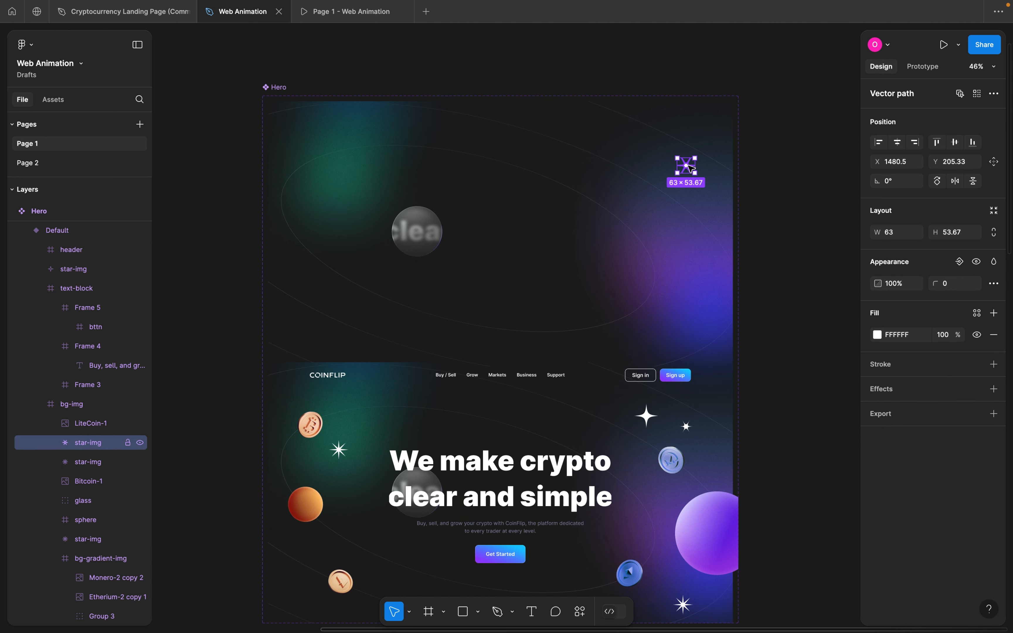
click(900, 284)
text(0)
key(Return)
- Preview the prototype and restart it several times to check the hero's entrance animation
click(684, 311)
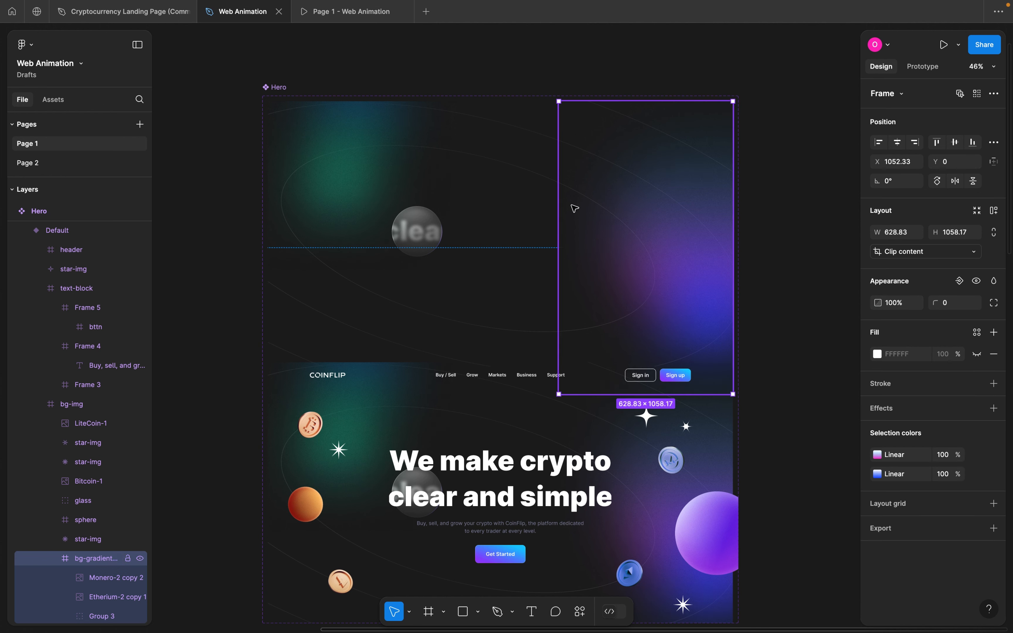
click(385, 12)
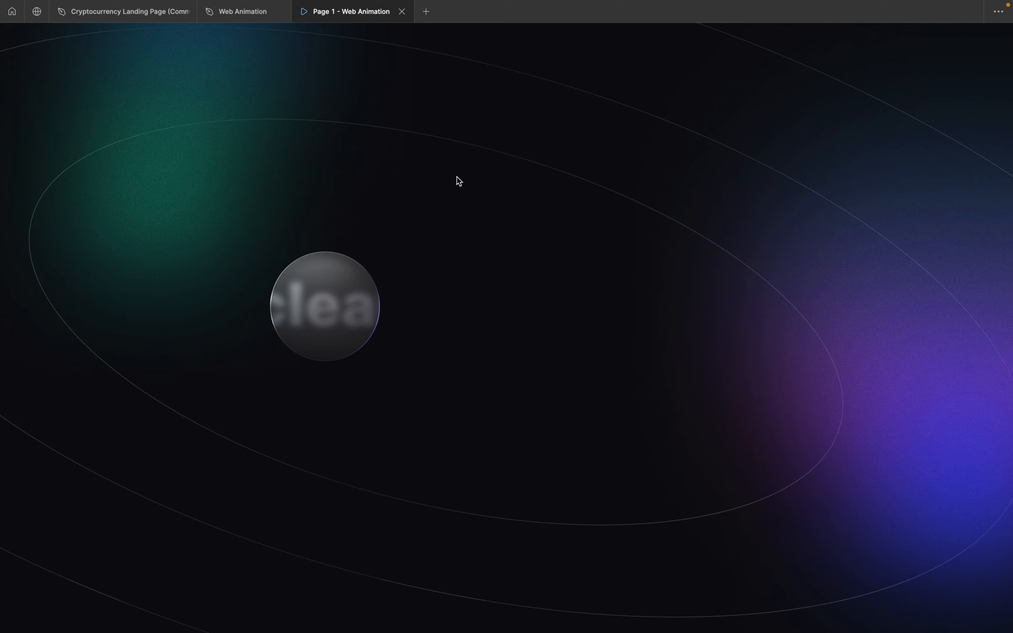
key(r)
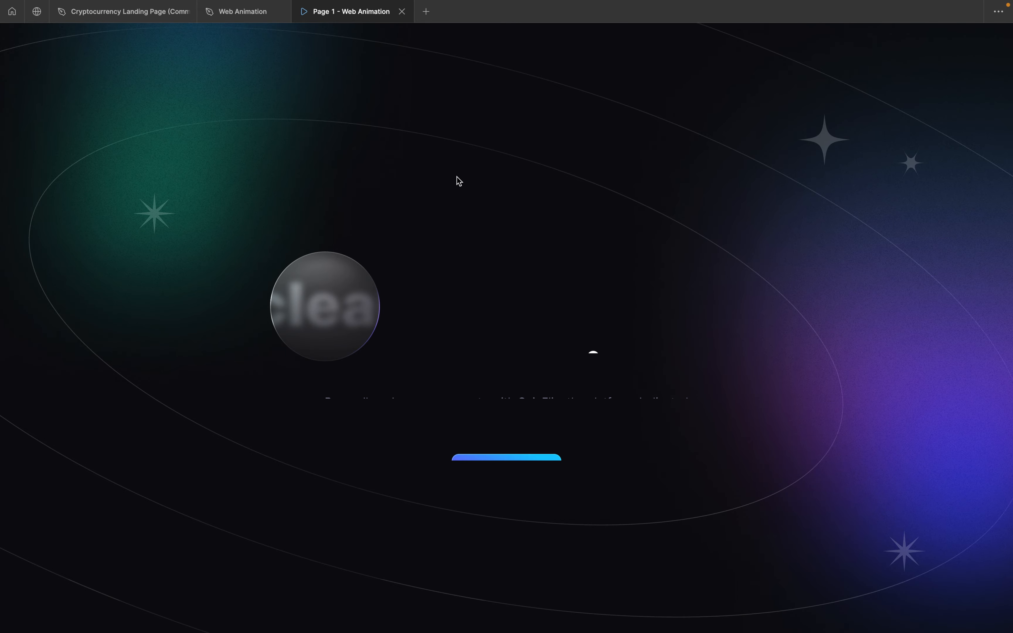
key(r)
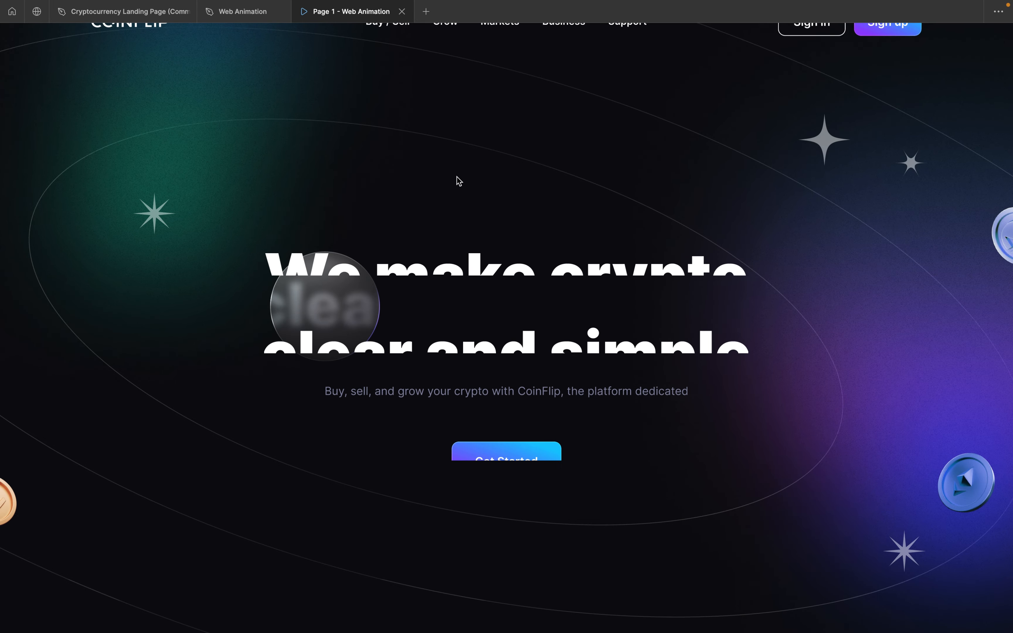
key(r)
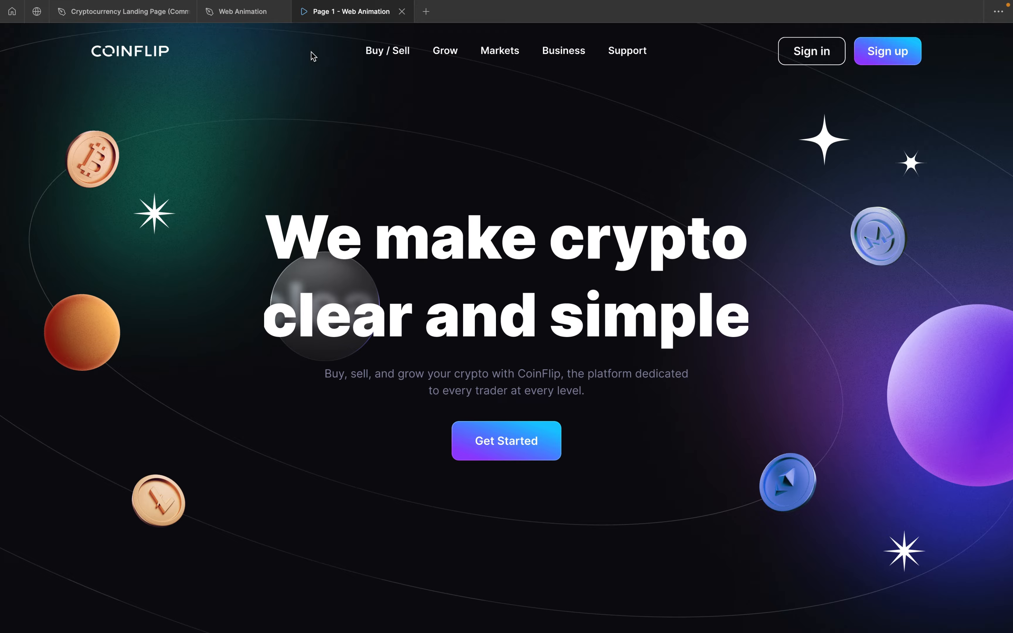
- Return to the Web Animation design file and add a third variant of the Hero component below Variant2
click(240, 13)
scroll(443, 212, down, 5)
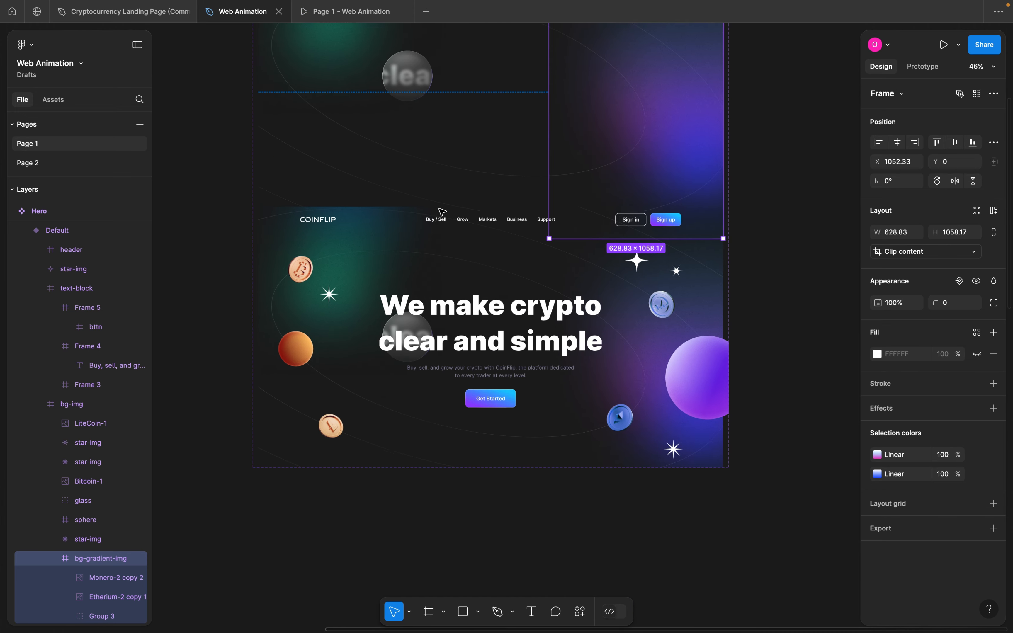
click(508, 266)
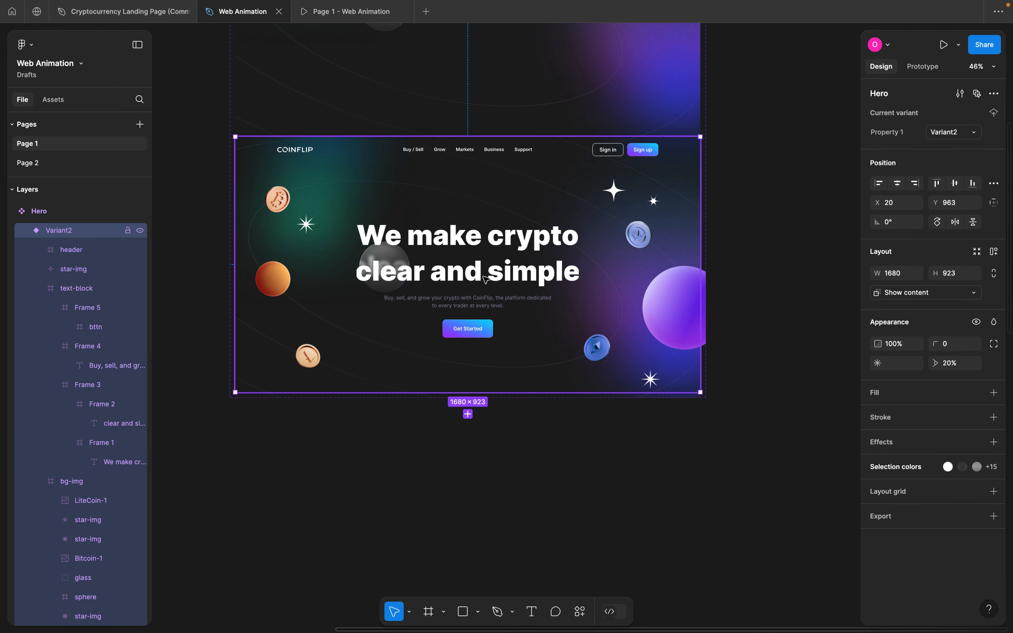
click(468, 414)
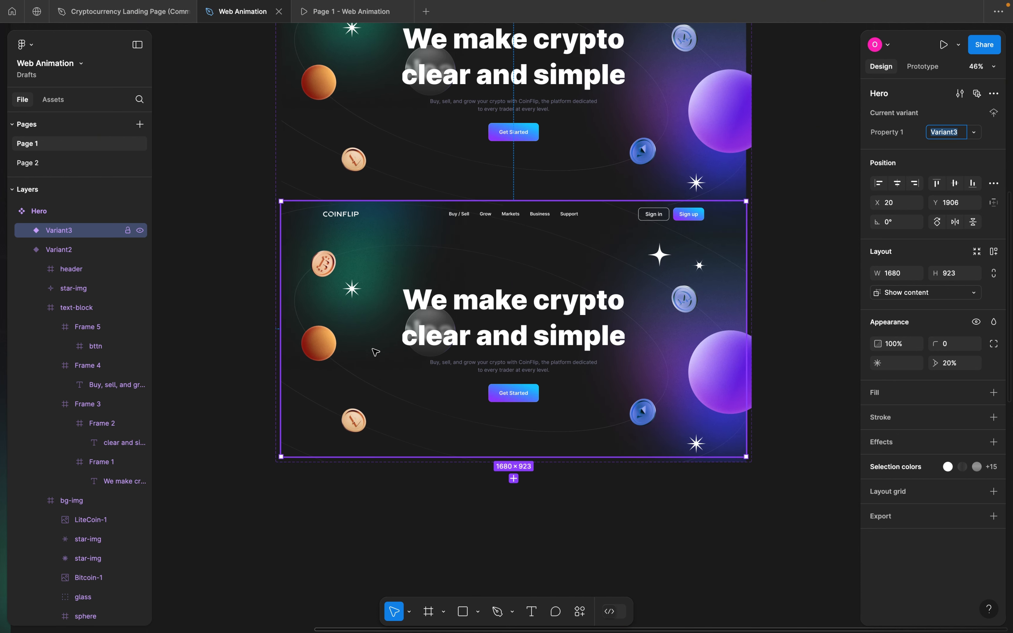
- In Variant3, shift the Monero coin up and left to about X 213, Y 205, and shift the purple sphere up and left
scroll(336, 314, up, 3)
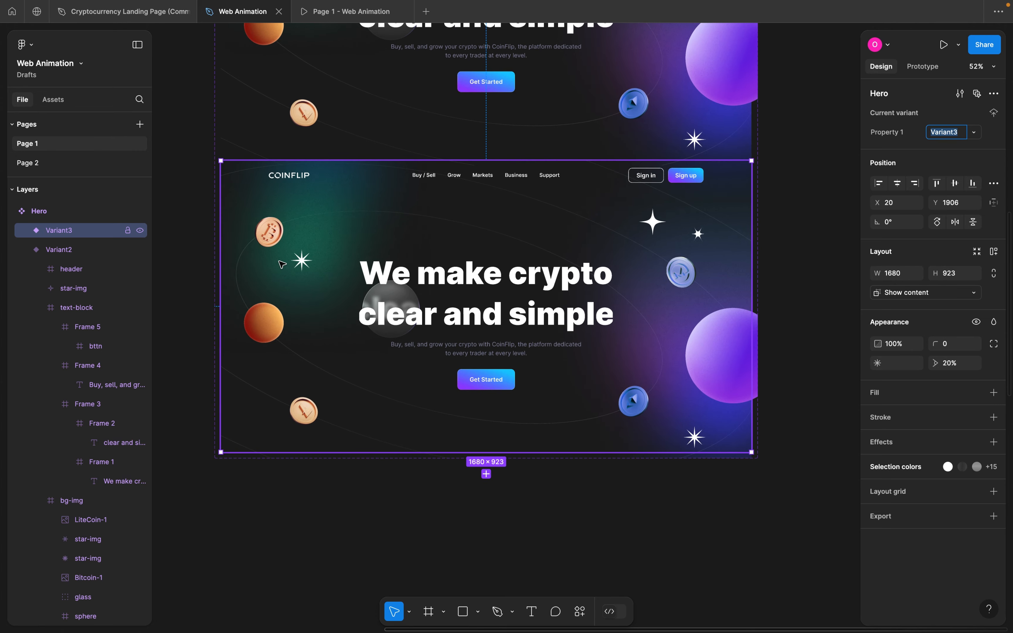
scroll(281, 260, up, 1)
scroll(280, 259, down, 5)
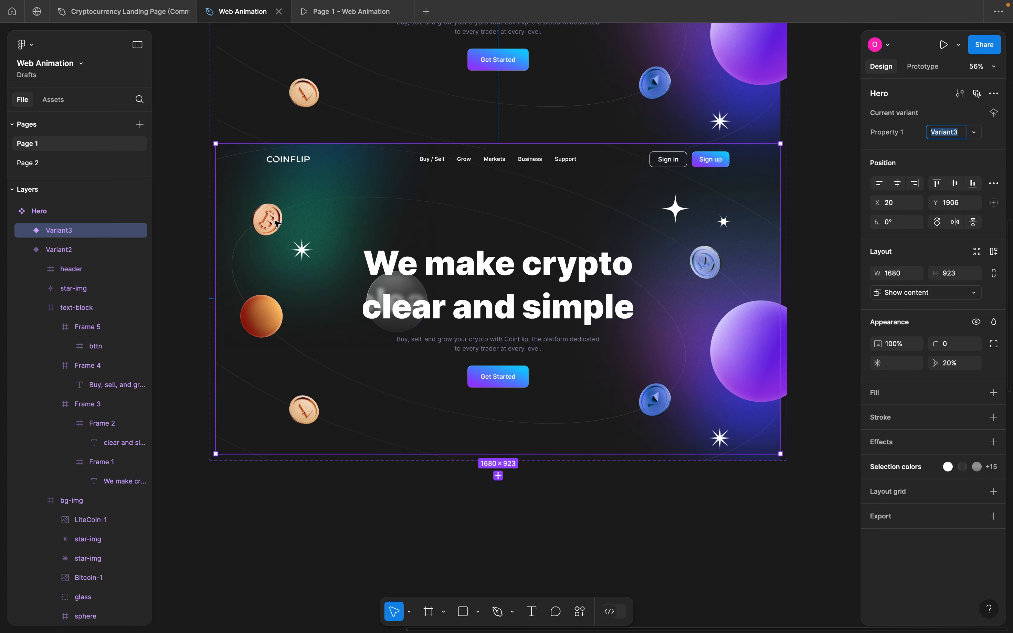
scroll(293, 222, up, 5)
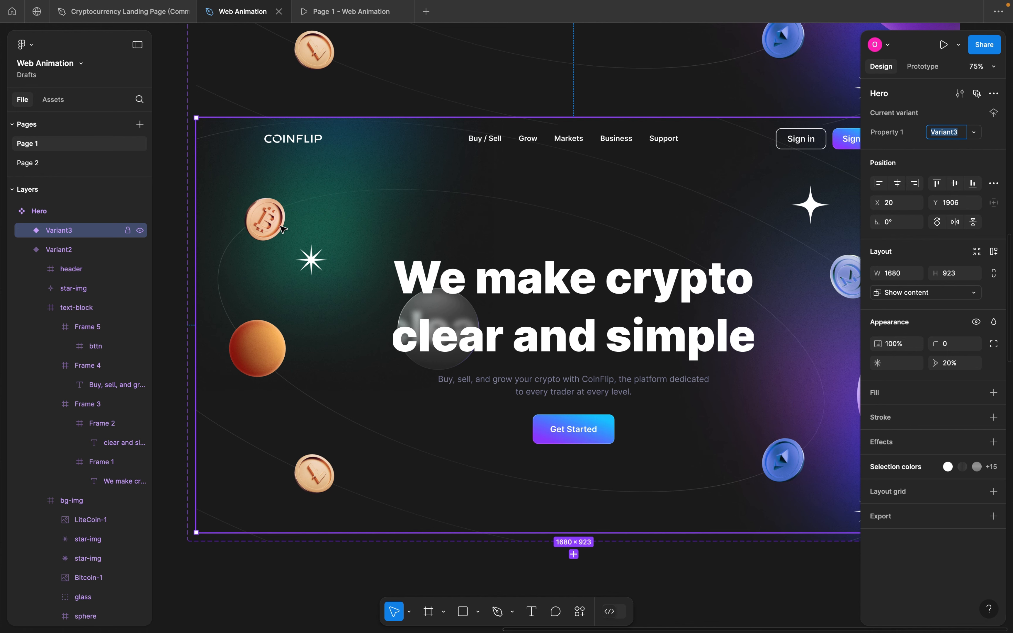
scroll(268, 227, down, 3)
scroll(672, 208, right, 6)
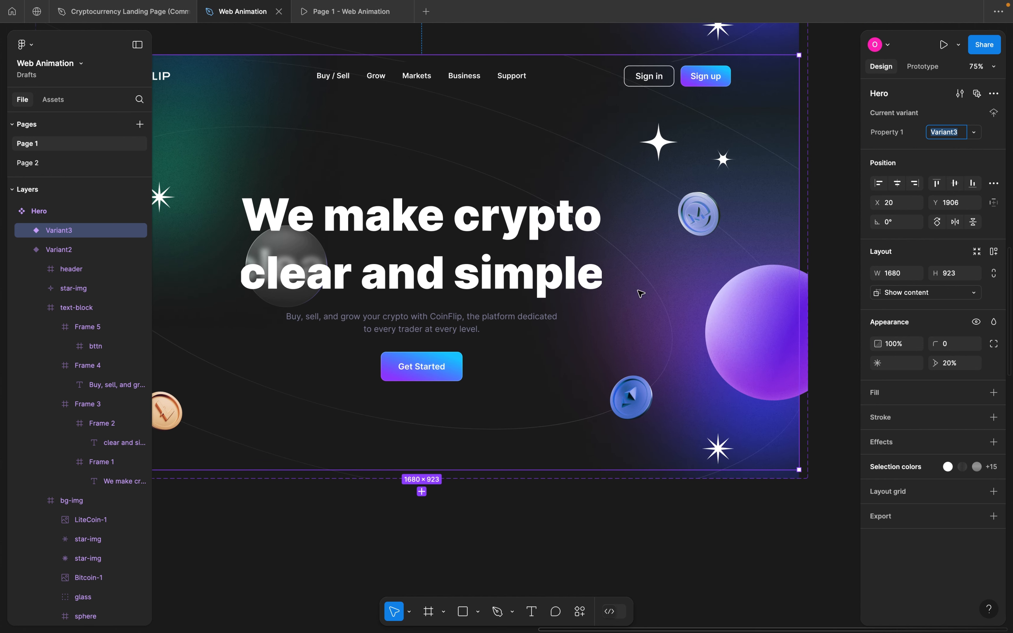
click(683, 213)
click(682, 213)
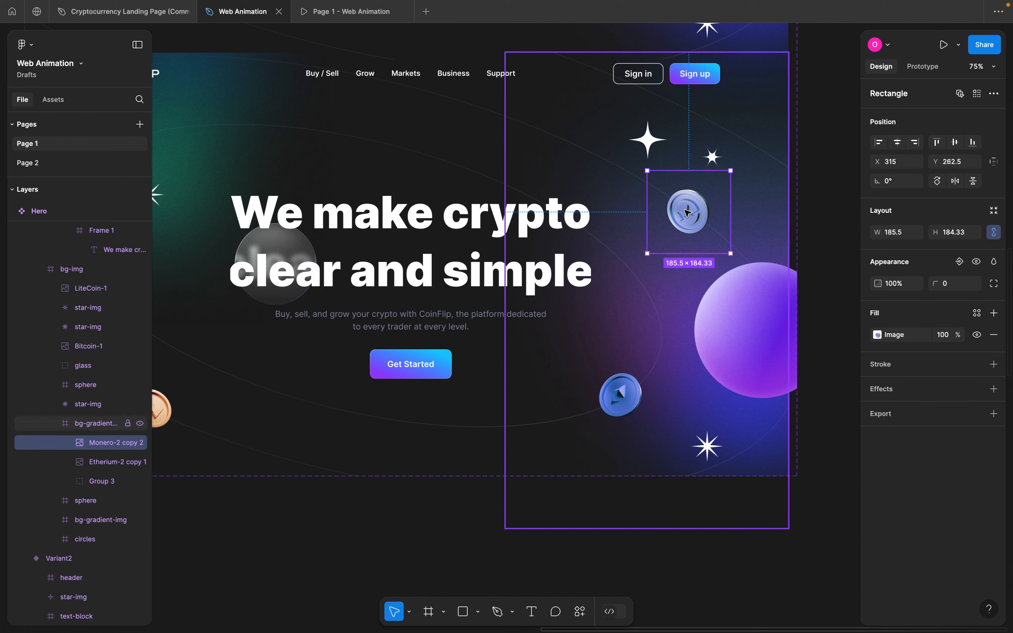
drag(682, 212, 619, 181)
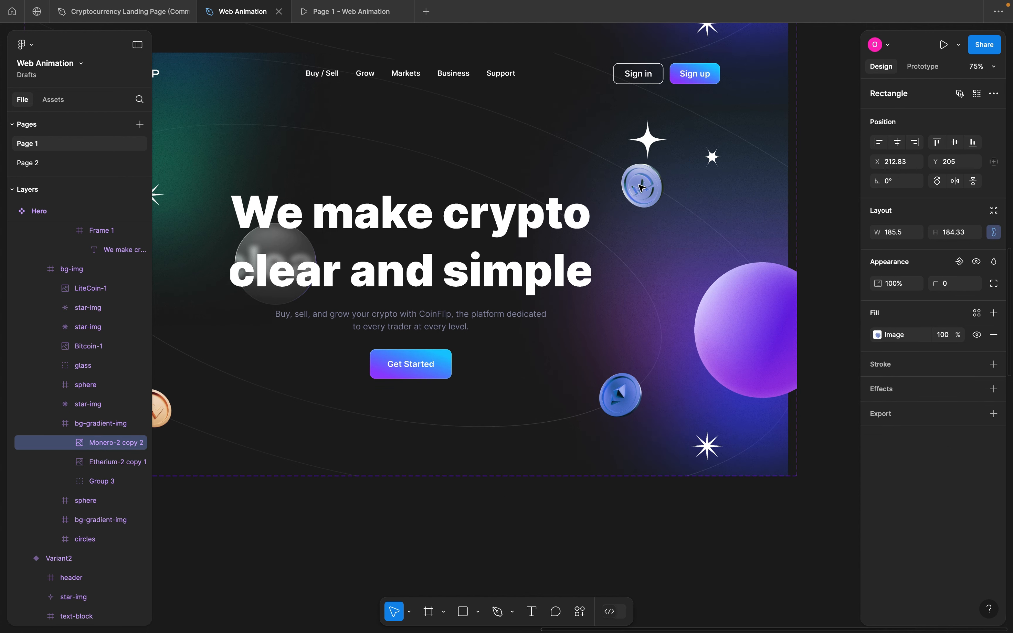
click(760, 305)
drag(759, 291, 732, 239)
- In Variant3, move the four-pointed star to X 1280, Y 102 and the small upper-right star to about X 1473, Y 256
click(649, 143)
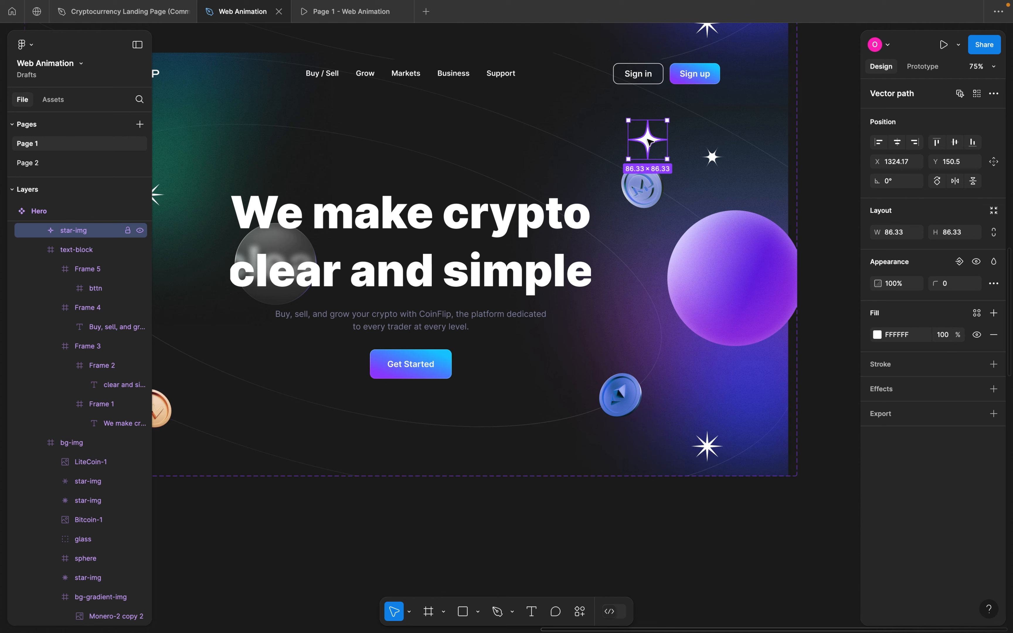
drag(649, 143, 629, 121)
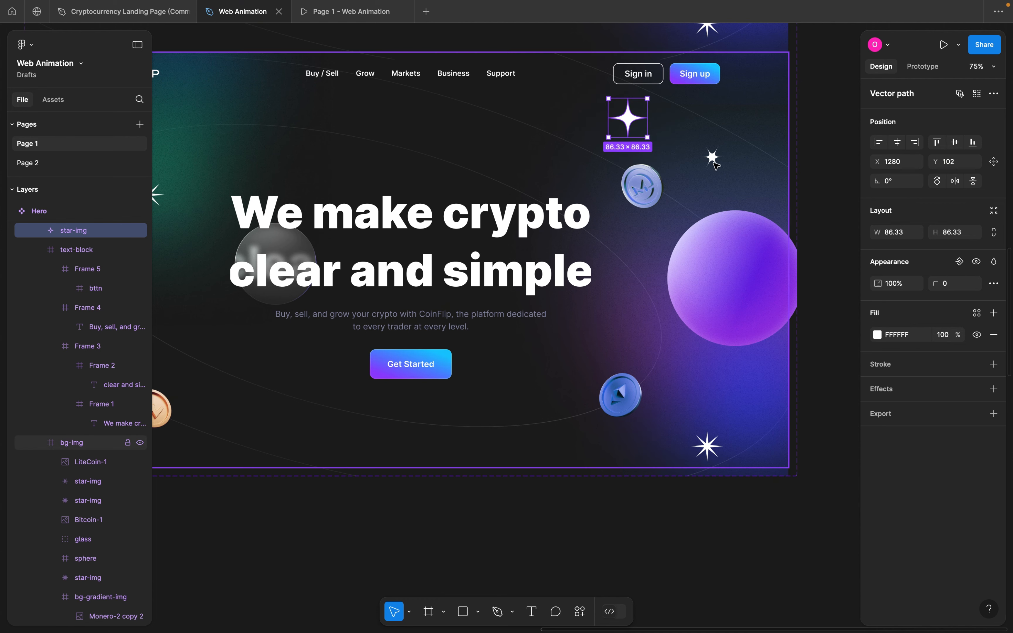
click(713, 158)
drag(714, 160, 710, 183)
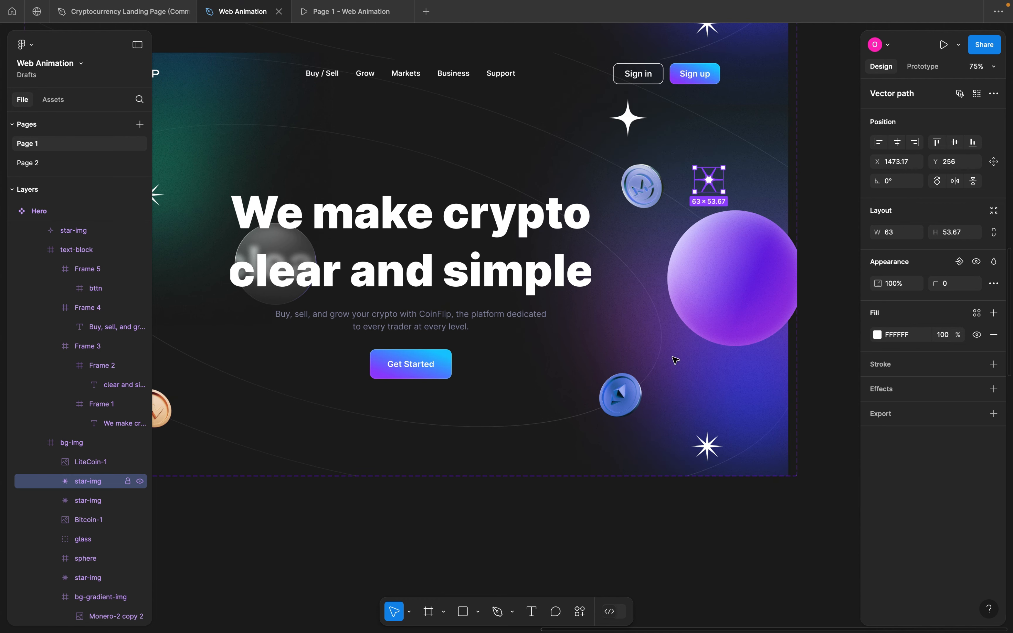
- Move Variant3's Ethereum coin left and slightly down to about X 106, Y 687
scroll(626, 424, down, 3)
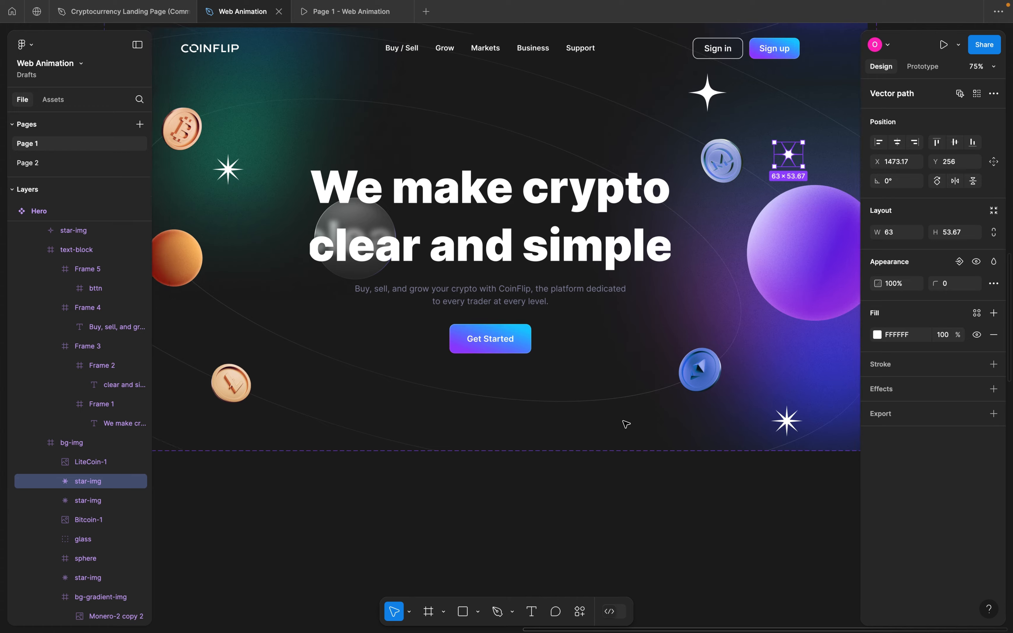
click(694, 384)
click(694, 385)
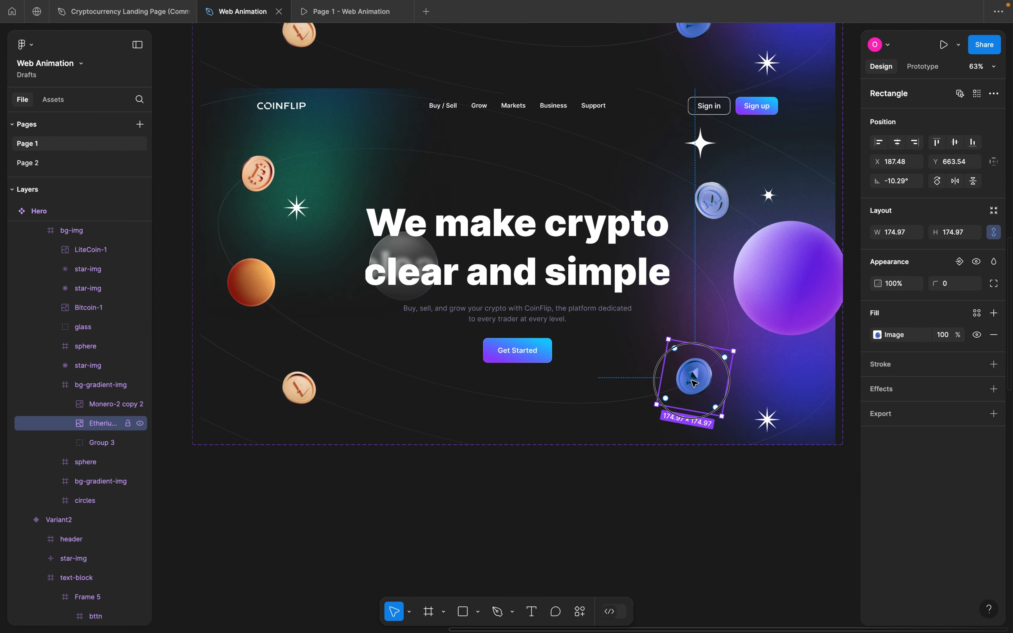
drag(694, 384, 664, 394)
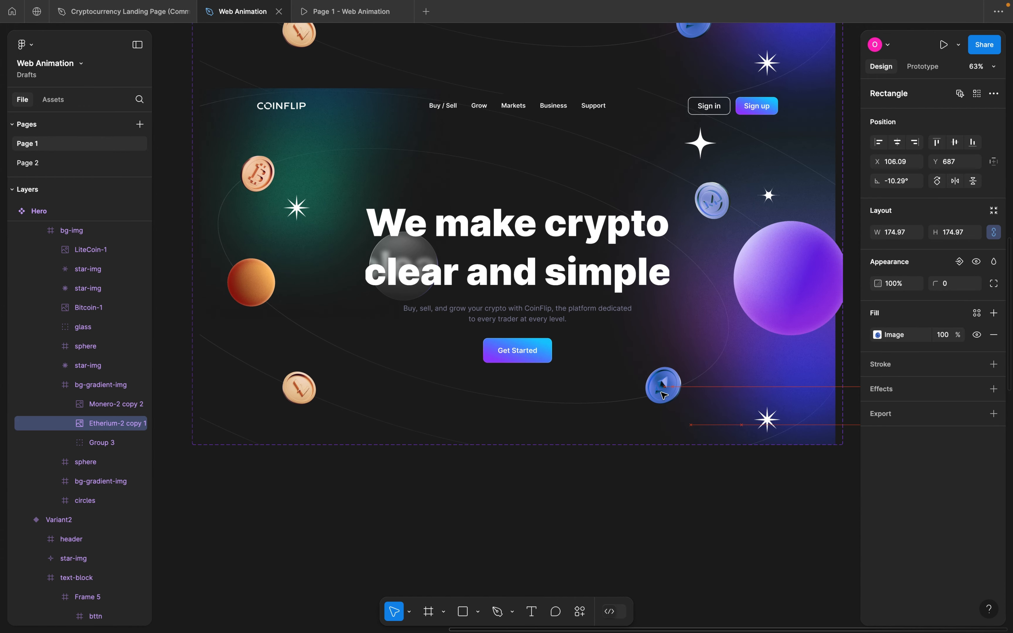
- In Variant3, move the Bitcoin coin to about X 224, Y 97 and the orange sphere to about X 18, Y 391
double_click(265, 172)
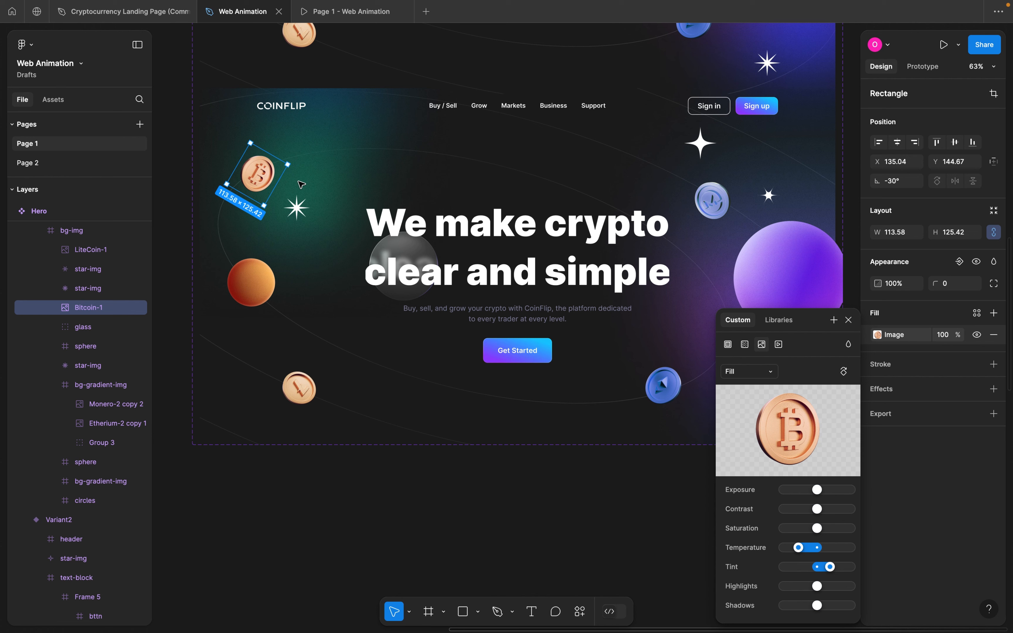
double_click(306, 169)
double_click(260, 175)
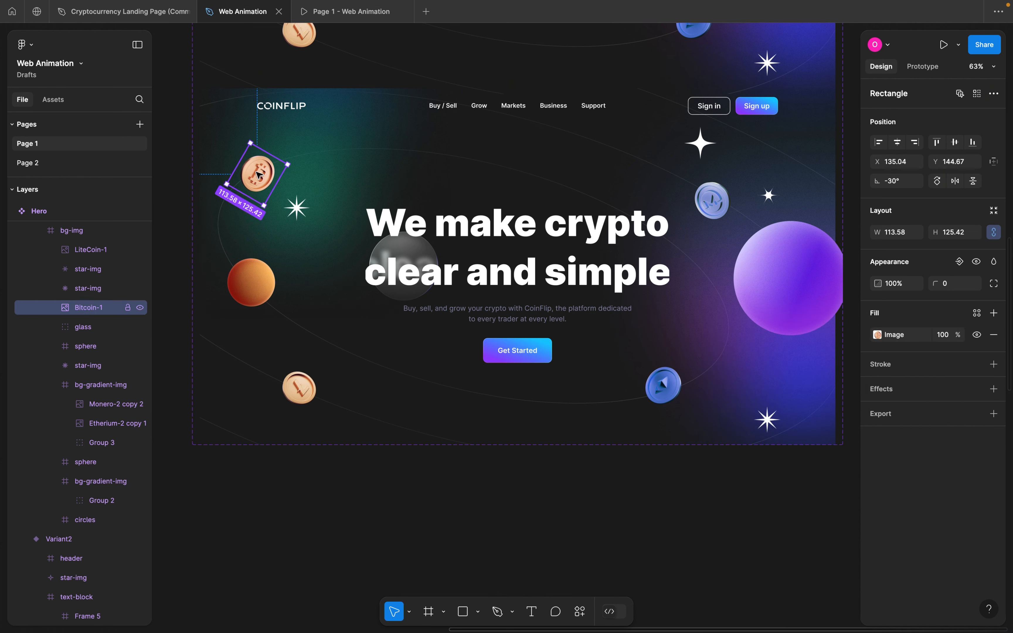
click(330, 181)
click(259, 175)
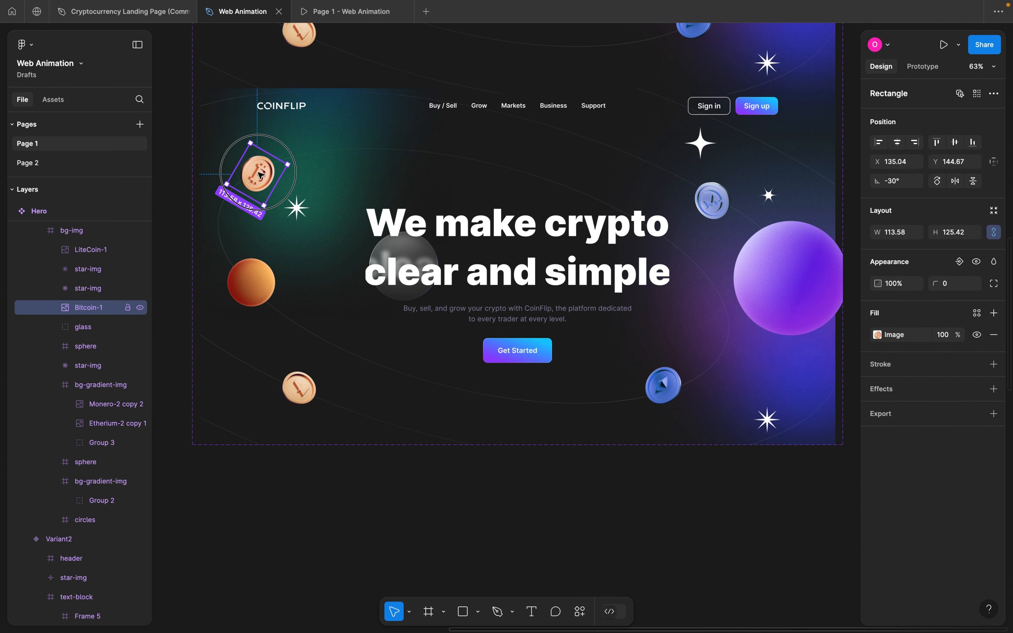
drag(260, 175, 292, 157)
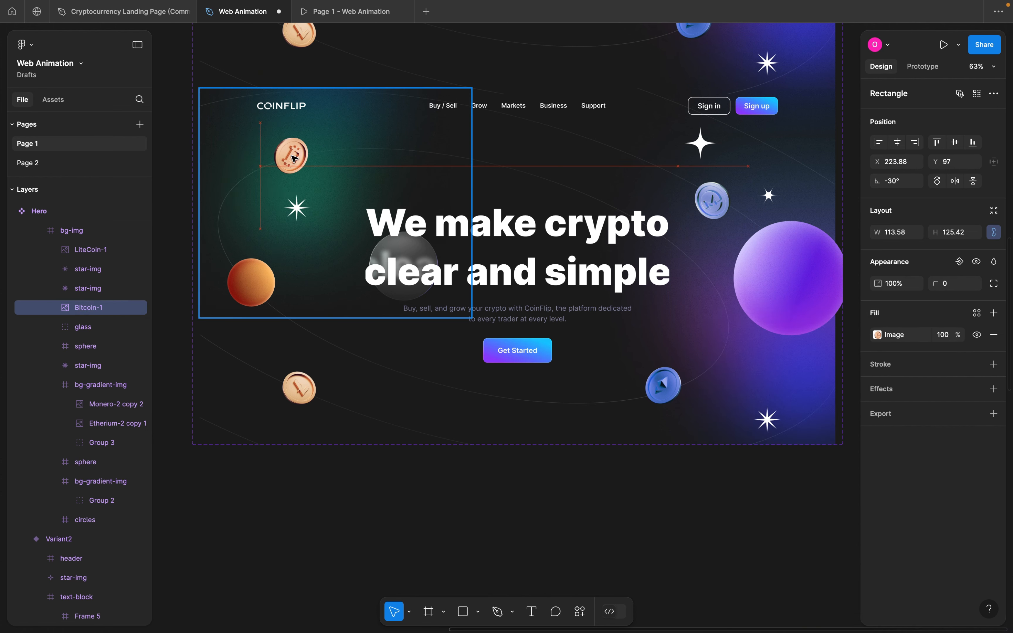
click(259, 284)
drag(259, 284, 238, 261)
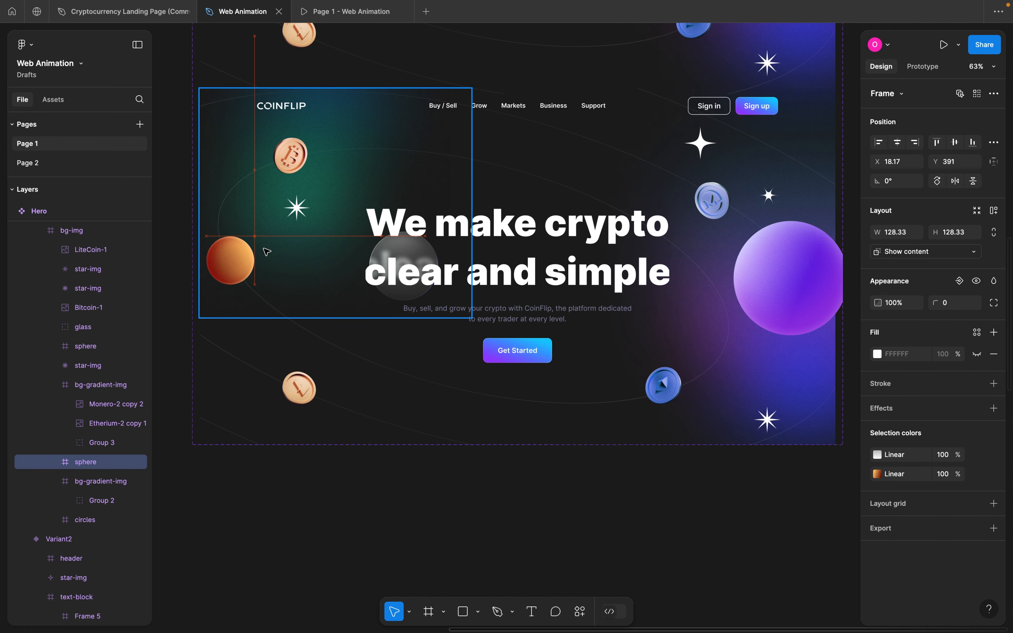
- In Variant3, move the eight-pointed star down to about X 224, Y 337 and the Litecoin coin to about X 260, Y 844
click(297, 212)
drag(299, 209, 300, 232)
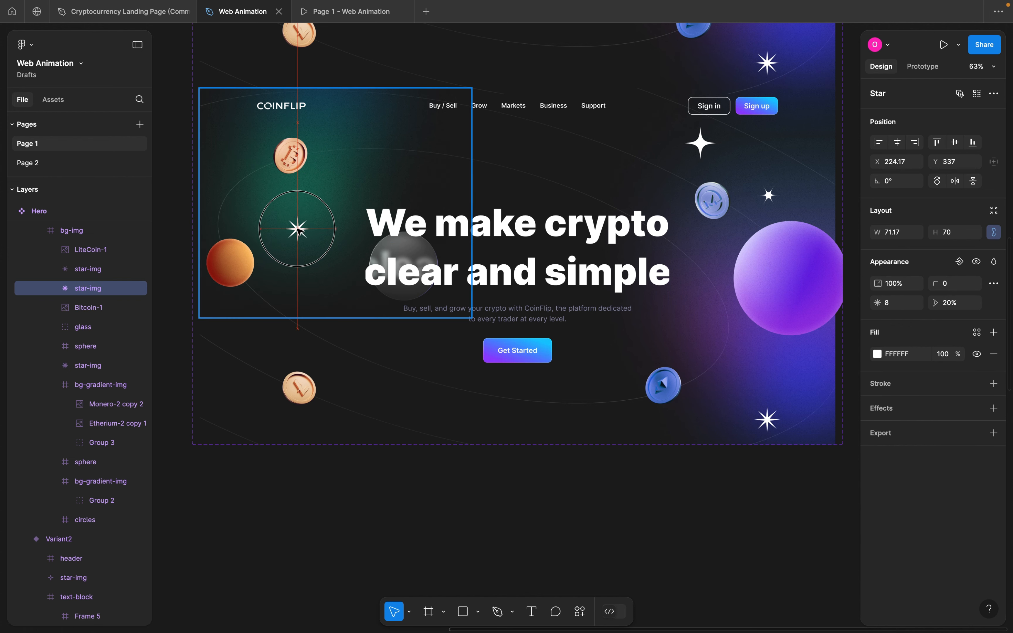
click(296, 387)
drag(296, 386, 326, 404)
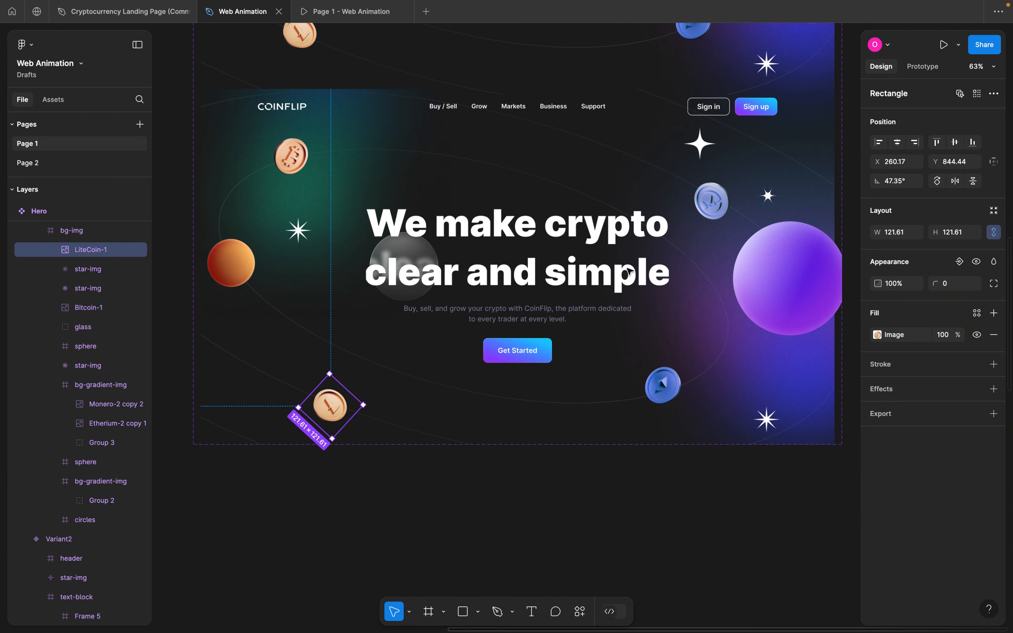
- Give Variant2 an interaction that changes to Variant3 after a 1 ms delay, with Smart animate, Linear curve and 2000 ms duration
scroll(616, 266, down, 3)
scroll(630, 271, up, 1)
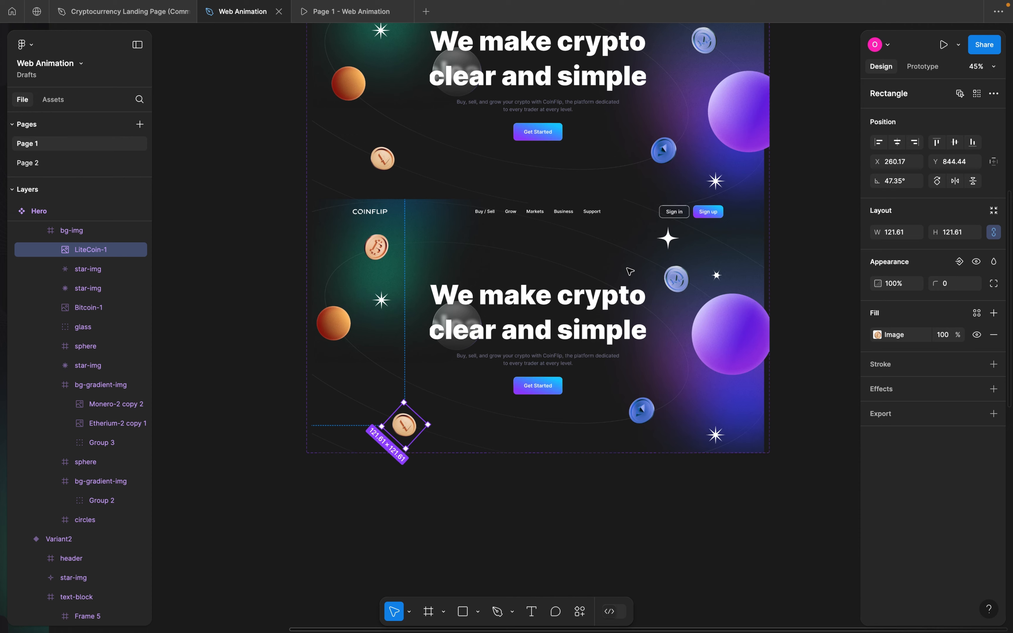
scroll(630, 272, up, 2)
scroll(630, 272, up, 1)
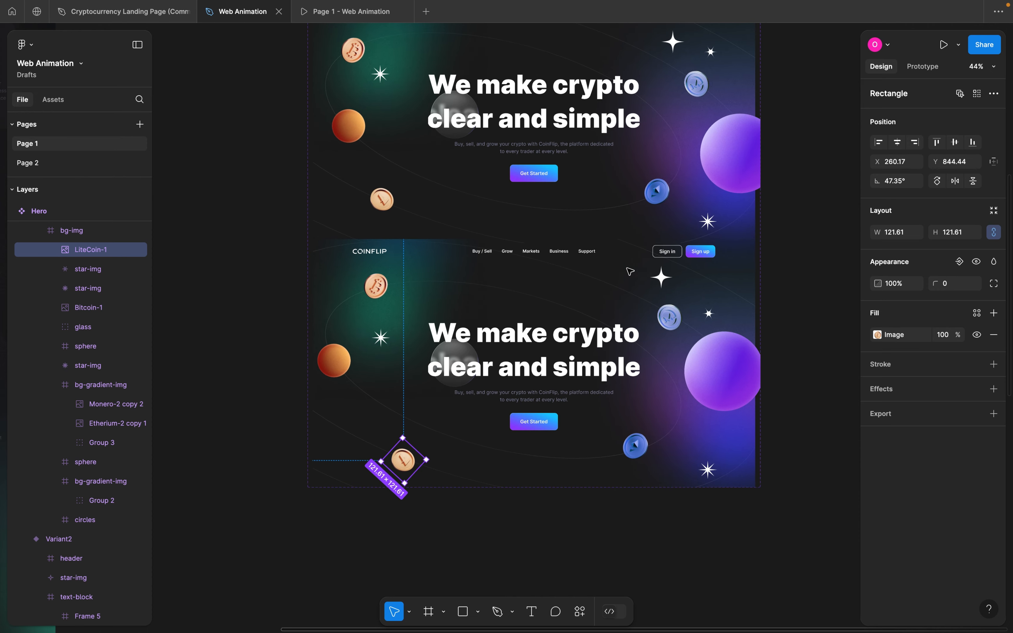
scroll(607, 239, down, 2)
click(589, 202)
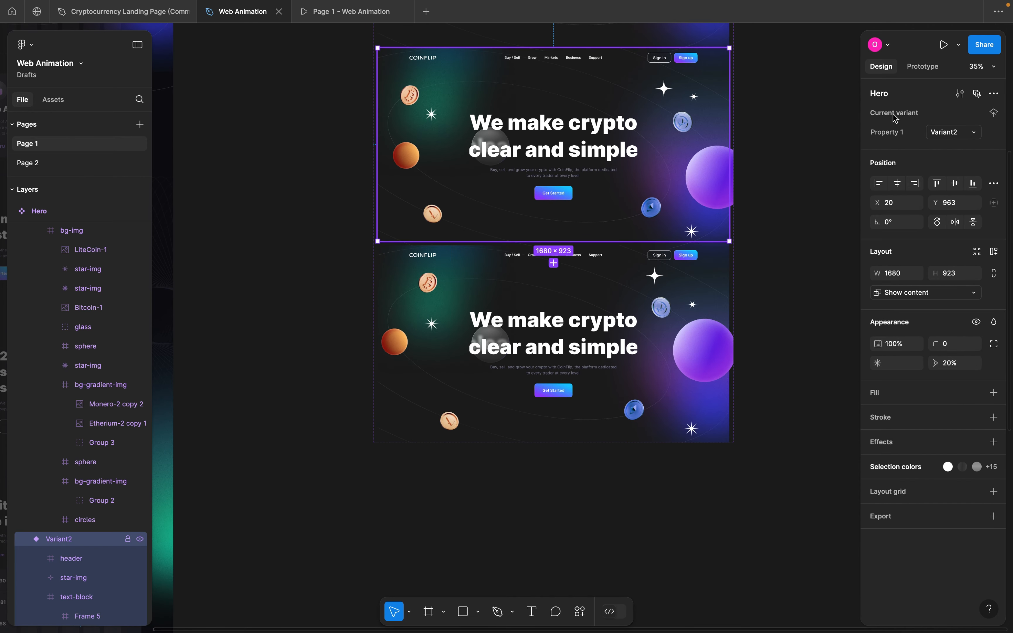
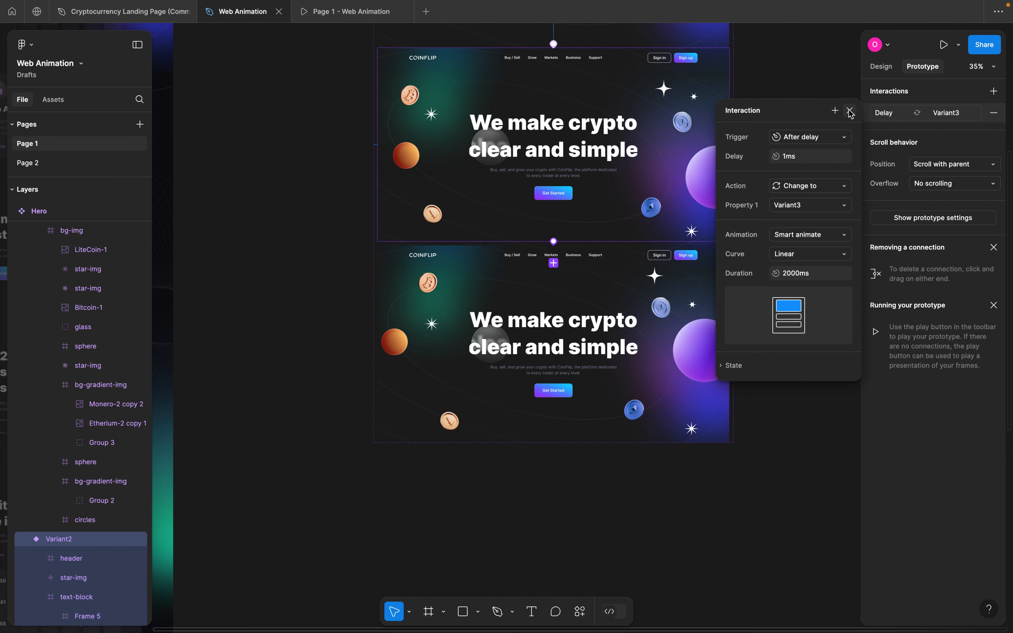
click(851, 111)
- Add an interaction to Variant3 with an After delay trigger of 1 ms
click(603, 298)
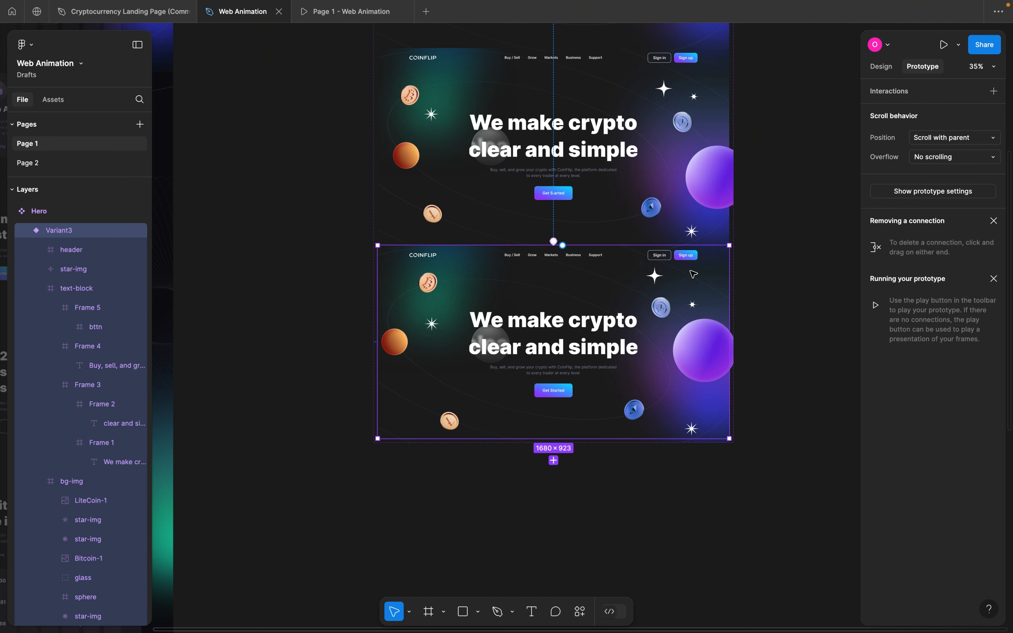
click(994, 91)
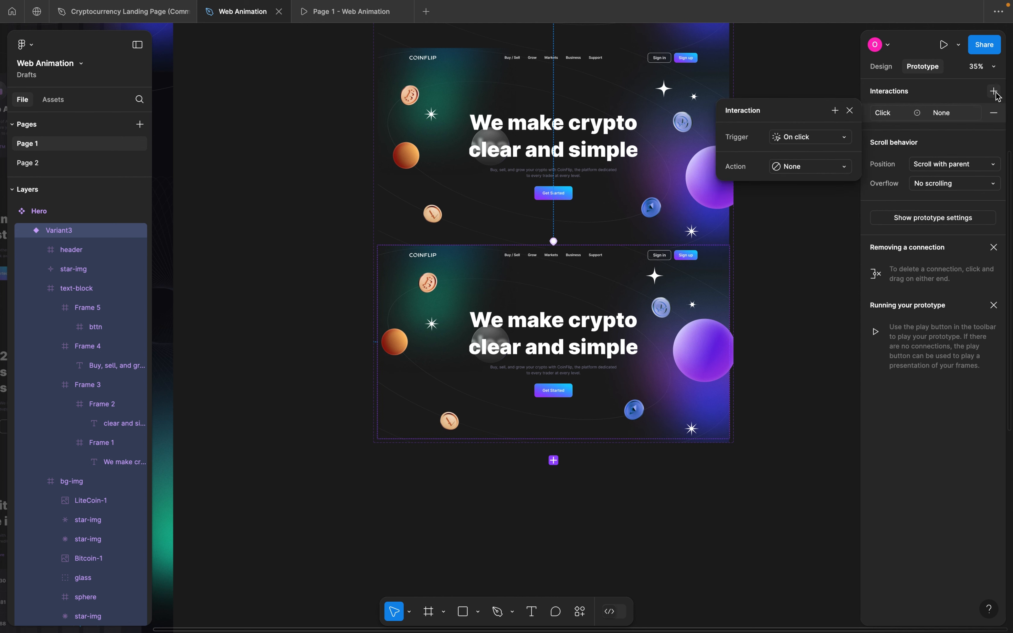
click(821, 137)
click(803, 286)
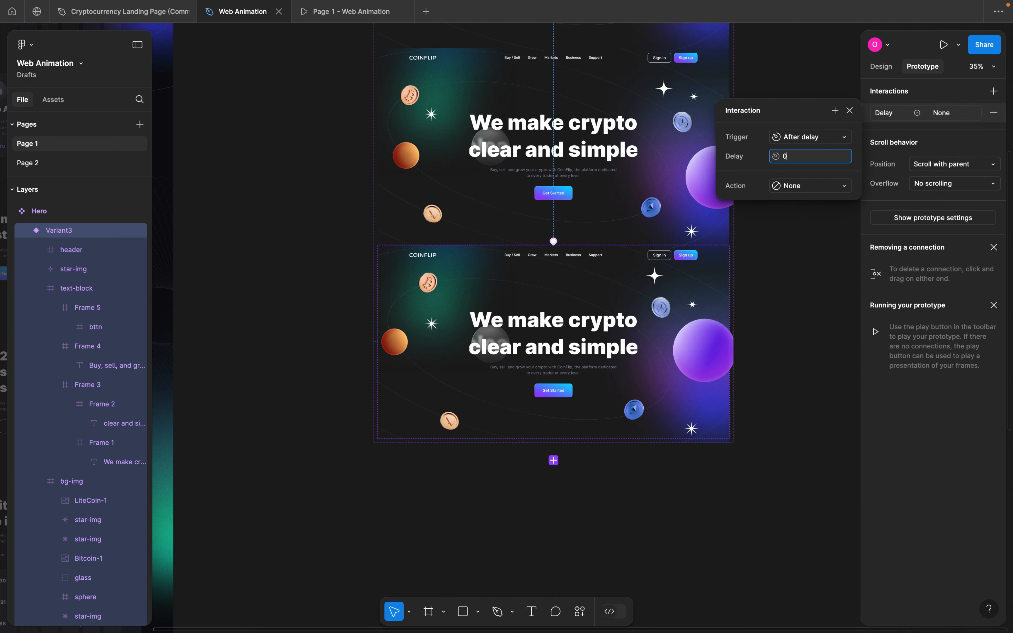
- Set the action of Variant3's interaction to Change to, targeting Variant2
click(798, 186)
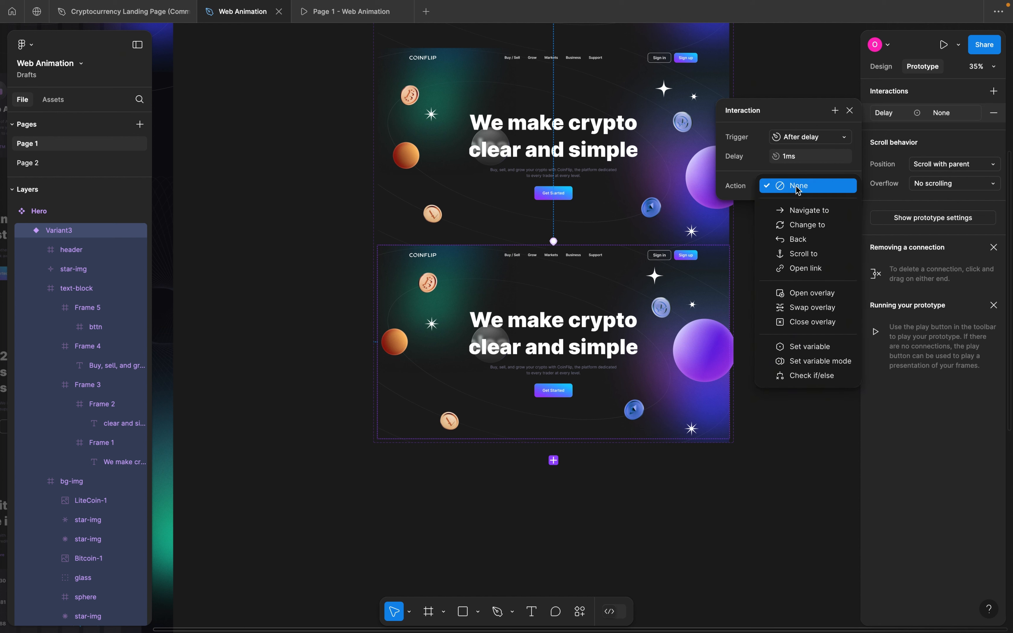
click(797, 226)
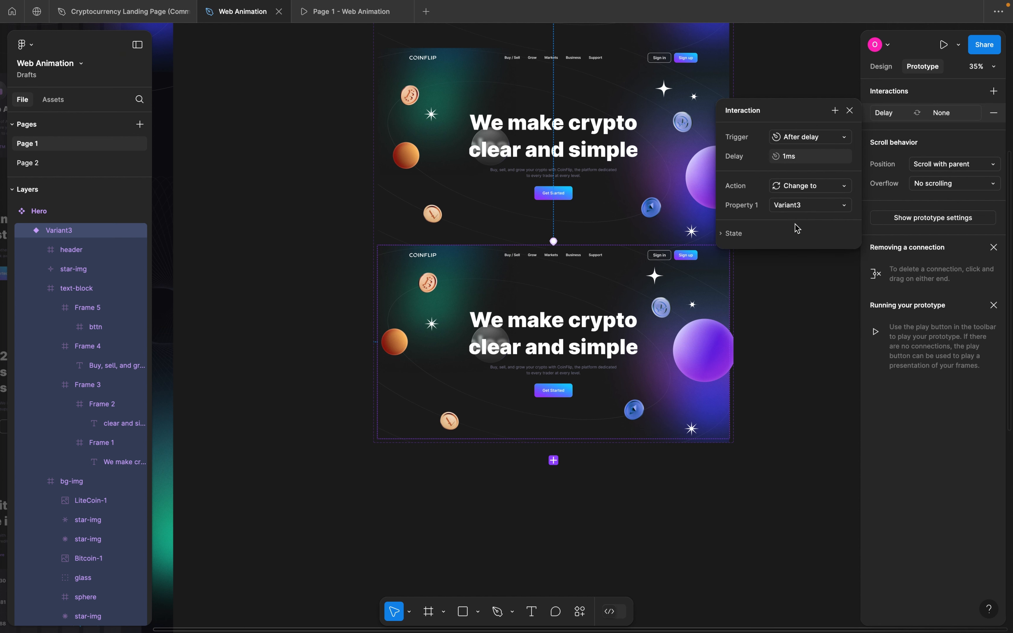
click(809, 209)
click(808, 209)
click(802, 208)
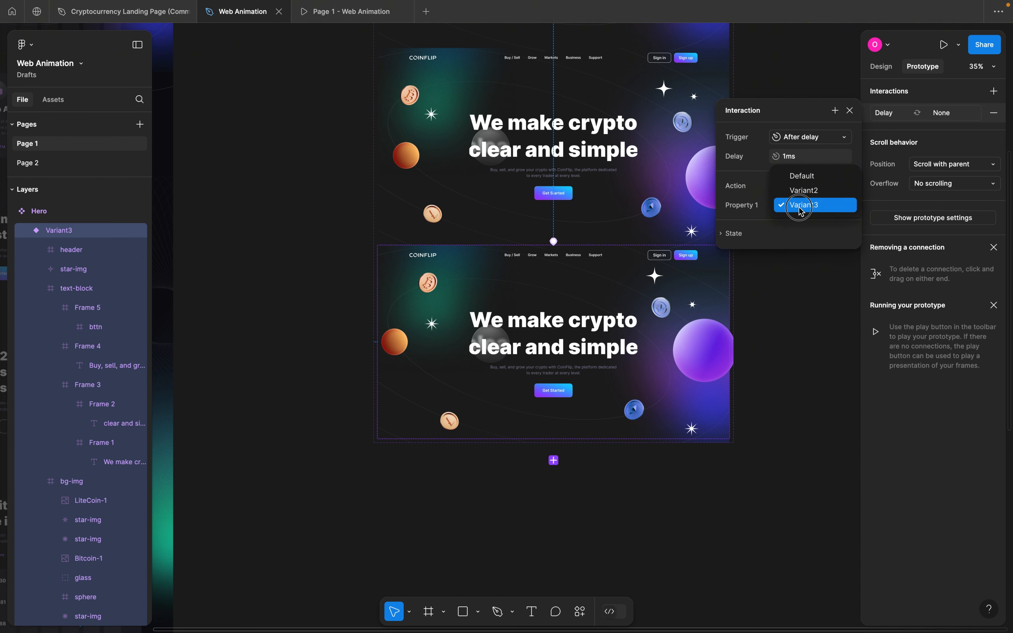
click(803, 191)
- Use Smart animate with a 2000 ms duration for the change from Variant3 back to Variant2
click(794, 245)
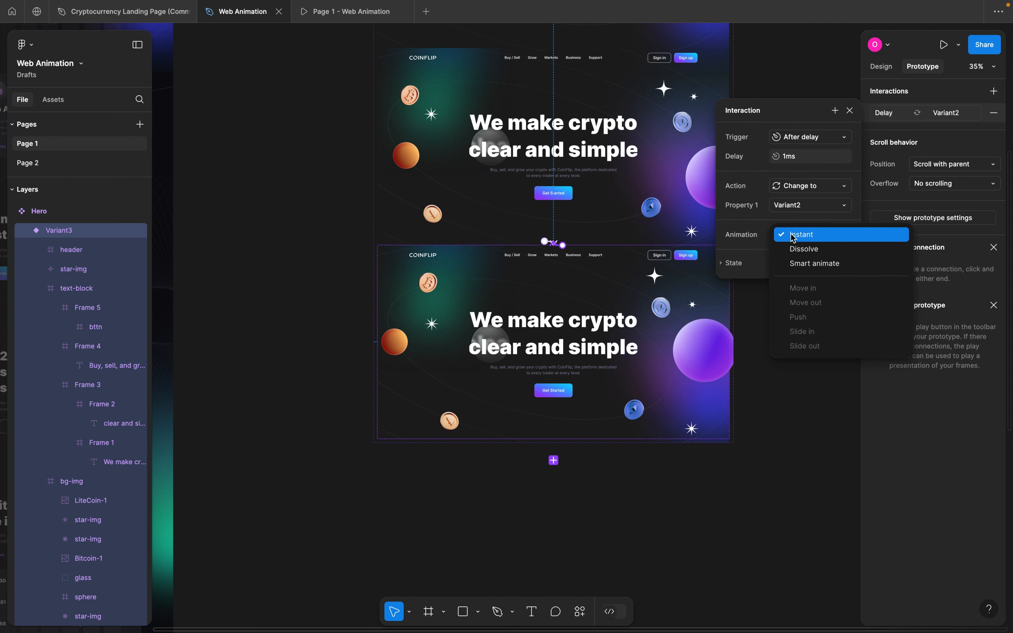
click(802, 263)
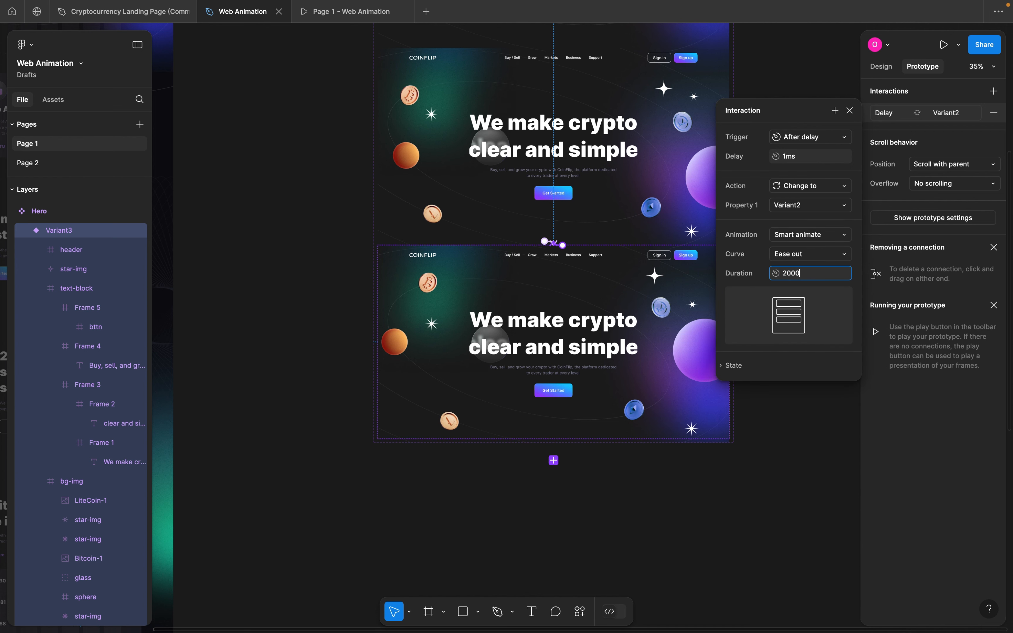
click(851, 111)
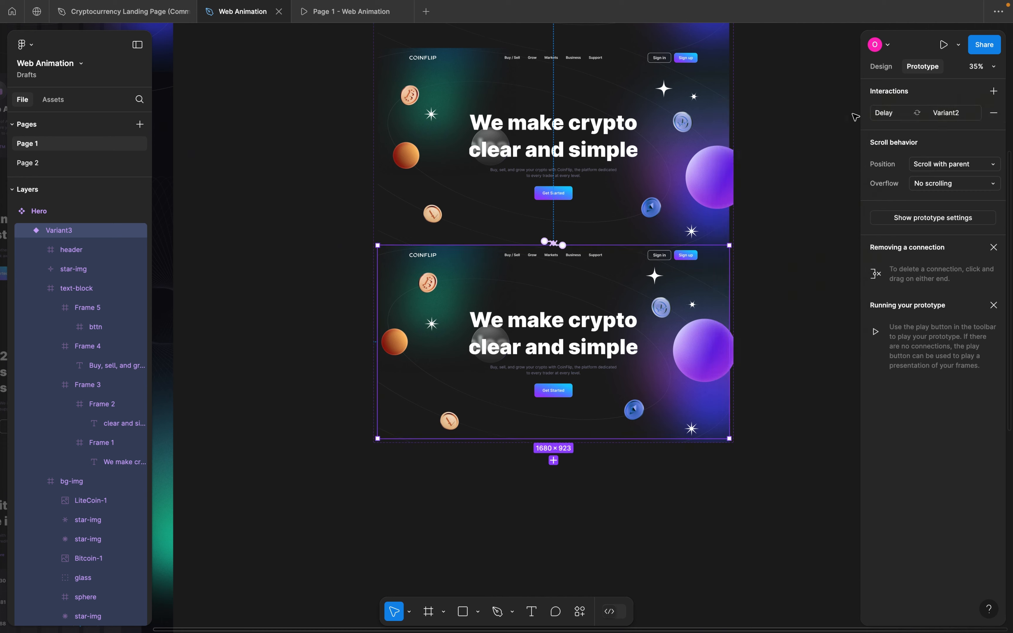
- Preview the prototype with its interface hidden and examine the hero's floating animation and the page sections below it
click(944, 45)
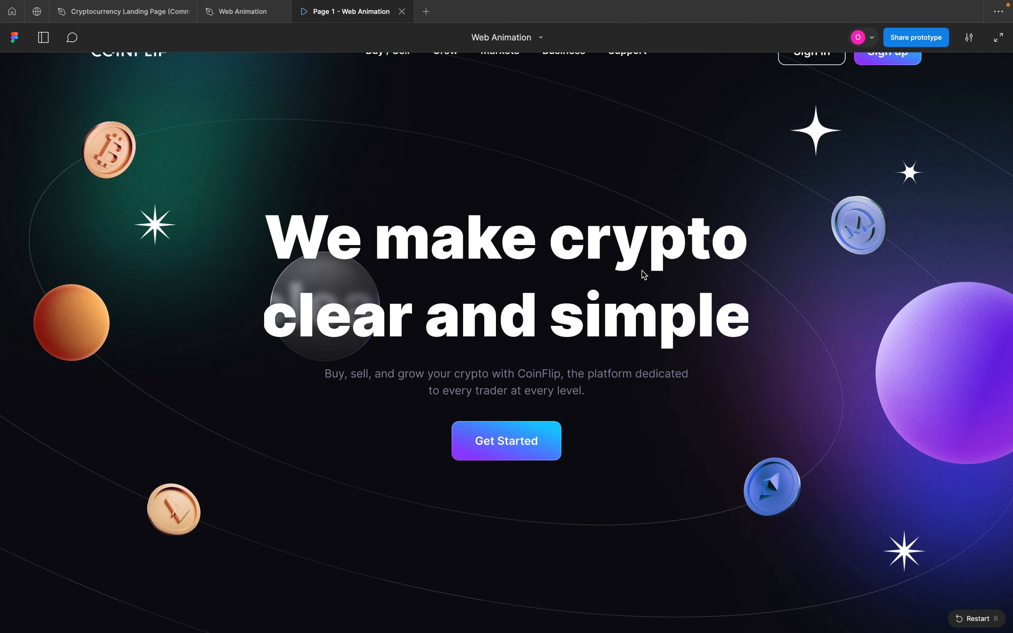
key(super+backslash)
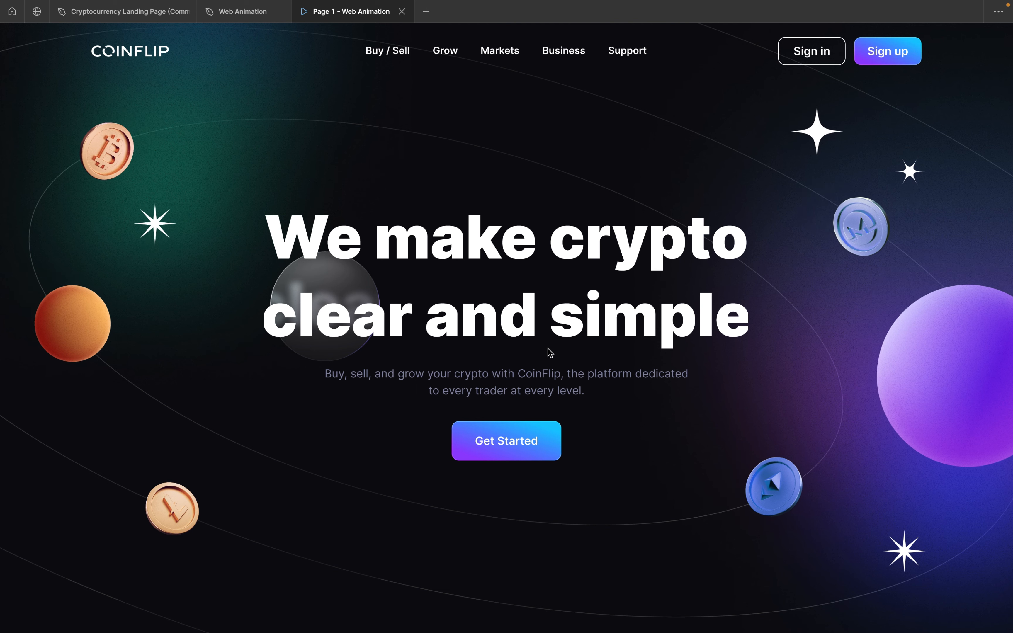
scroll(550, 353, down, 7)
scroll(549, 353, down, 1)
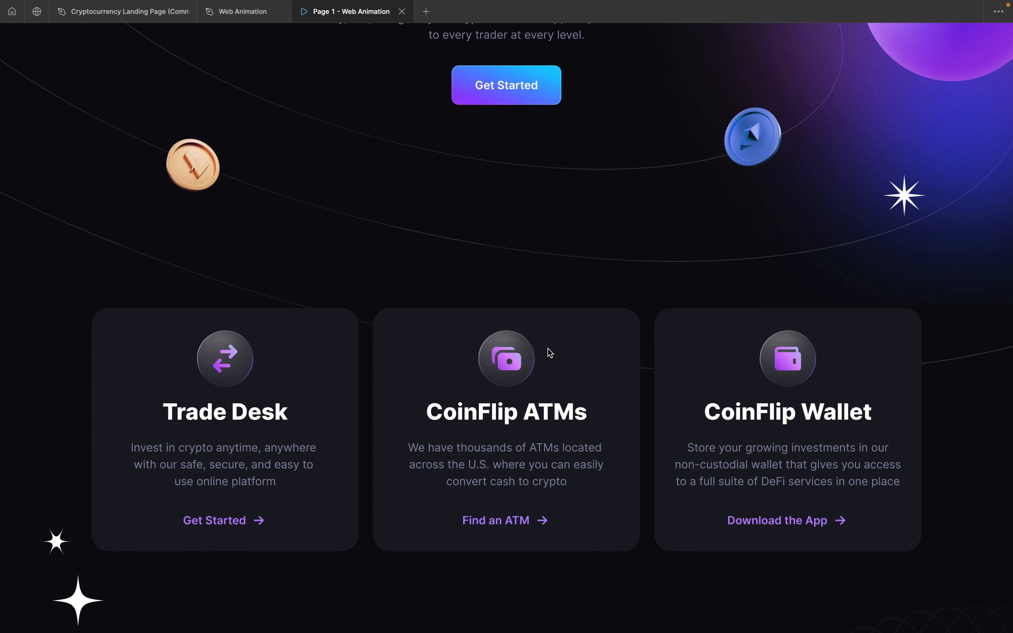
scroll(549, 353, down, 8)
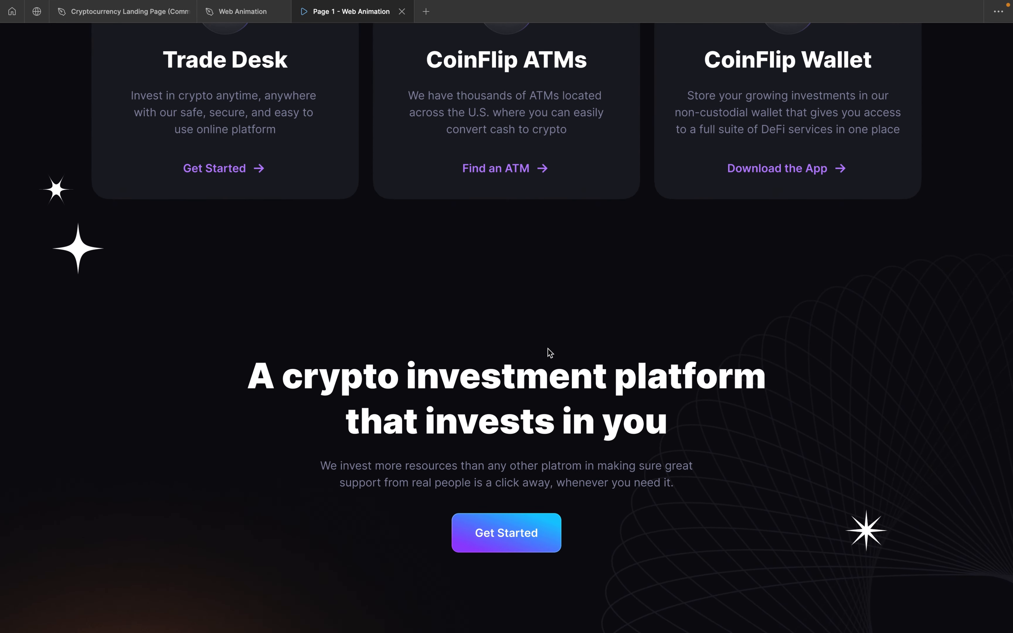
scroll(550, 353, down, 6)
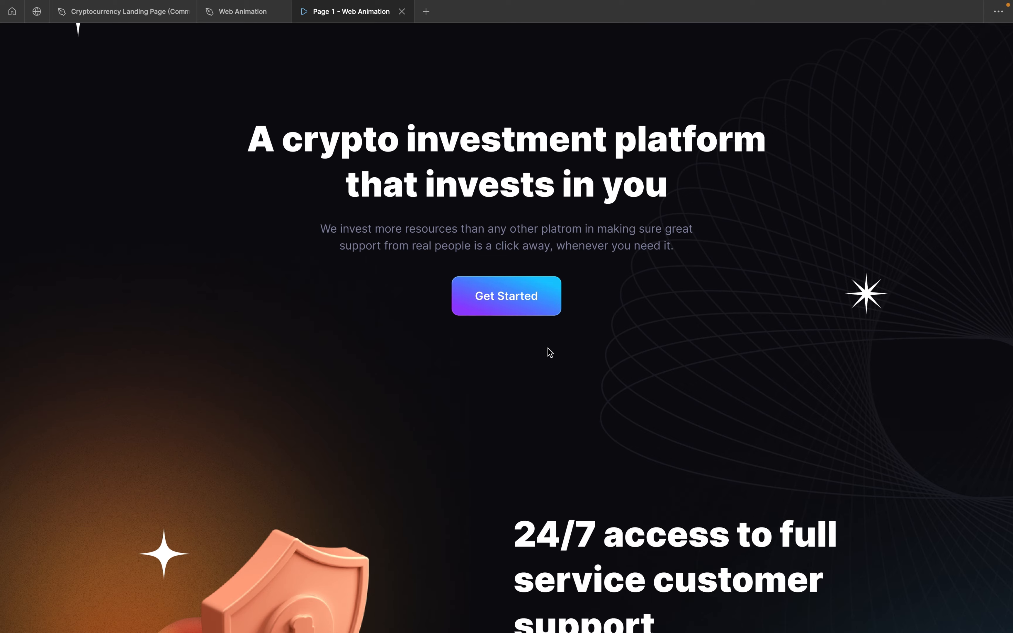
scroll(549, 353, up, 6)
scroll(549, 353, up, 4)
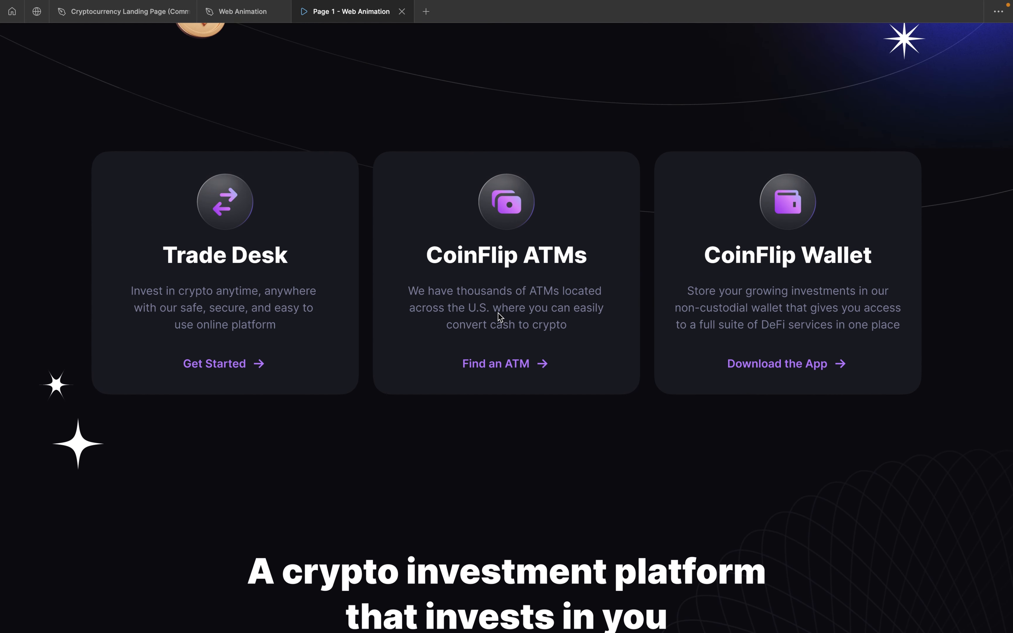
- Return to the Web Animation design file and move the Hero component set to the other side of the Landing Page frame
click(246, 16)
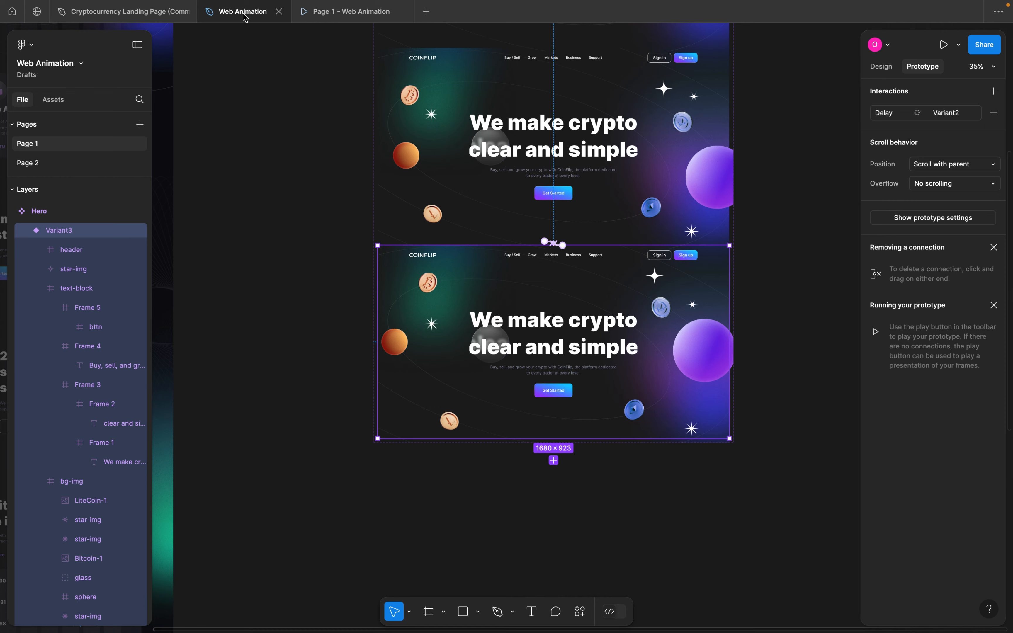
click(313, 168)
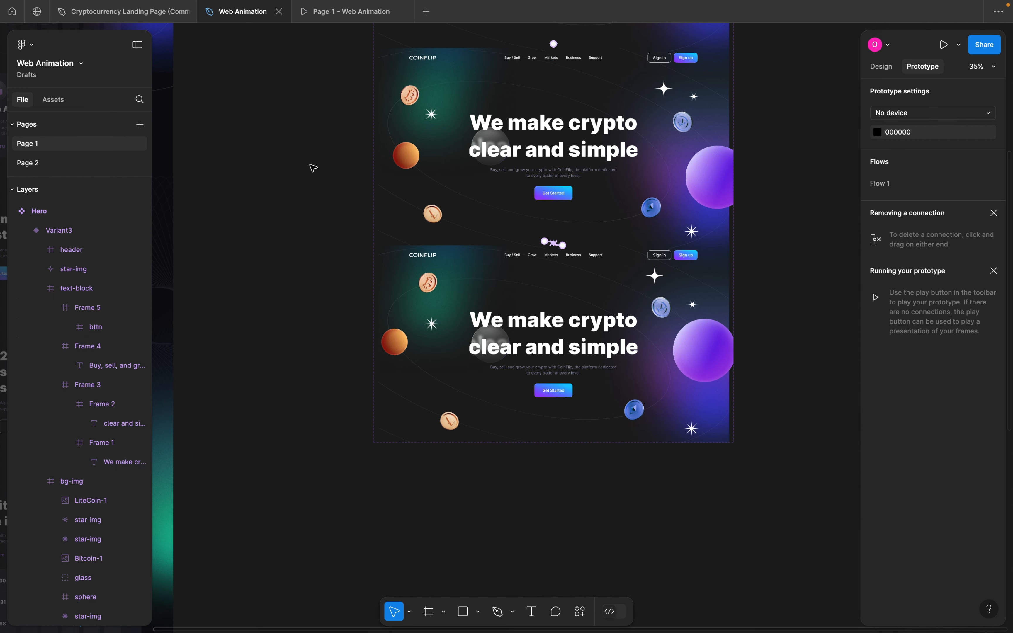
scroll(313, 168, down, 3)
scroll(313, 169, left, 3)
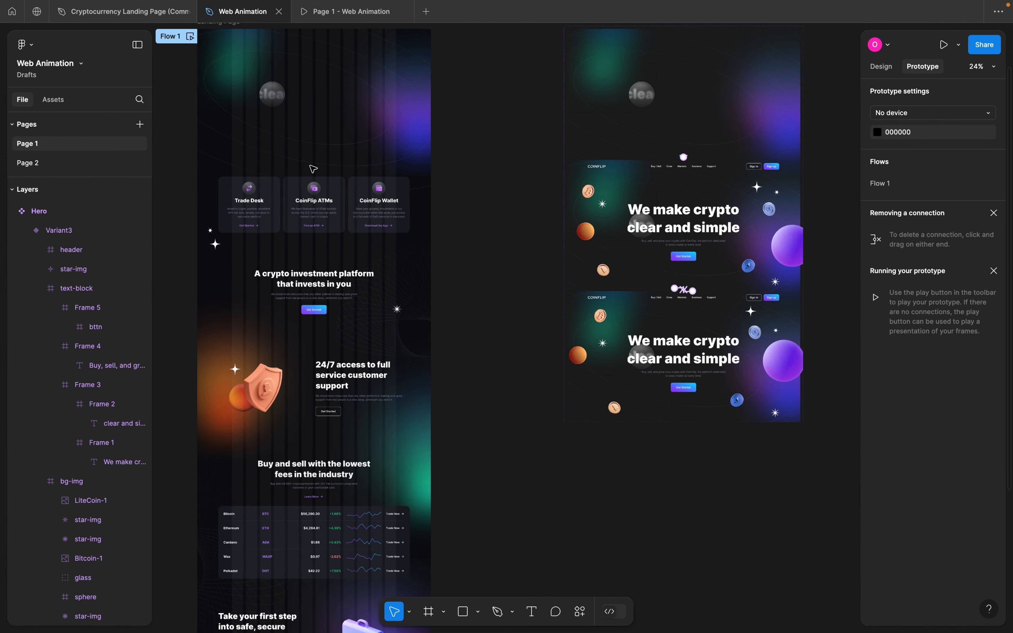
scroll(318, 167, down, 2)
scroll(626, 102, left, 4)
click(670, 83)
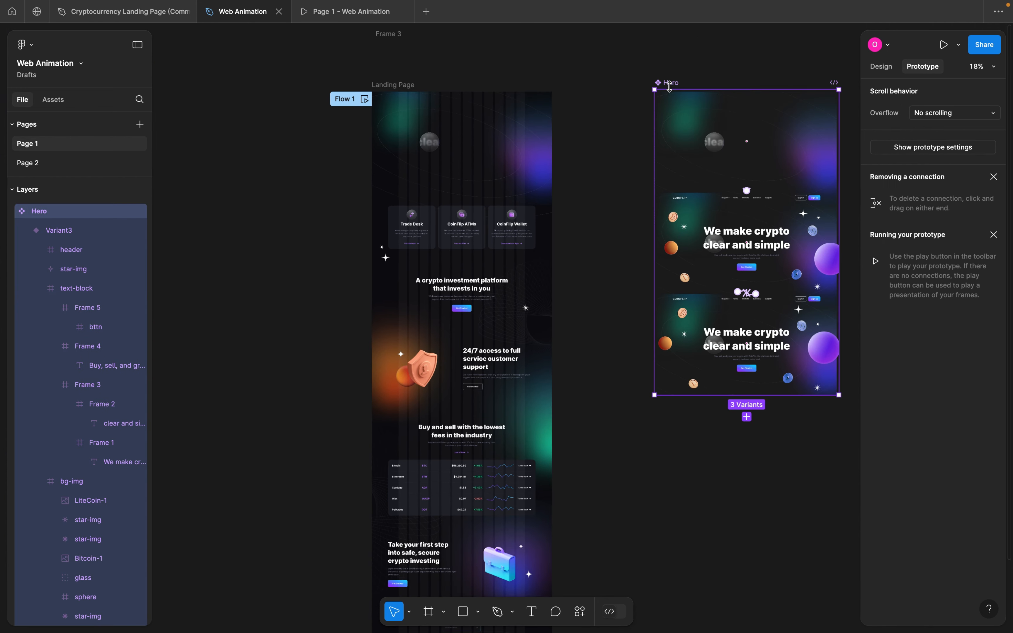
drag(672, 84, 154, 86)
- Place a copy of the Landing Page's block-2 section on the empty canvas to the right of the page
scroll(483, 245, up, 5)
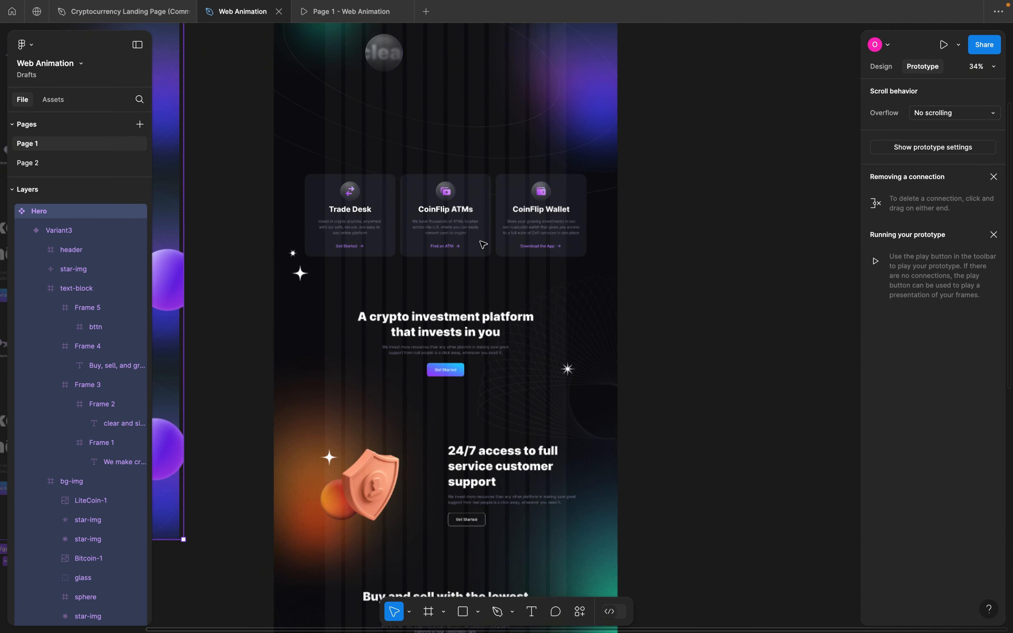
click(540, 205)
scroll(540, 204, up, 2)
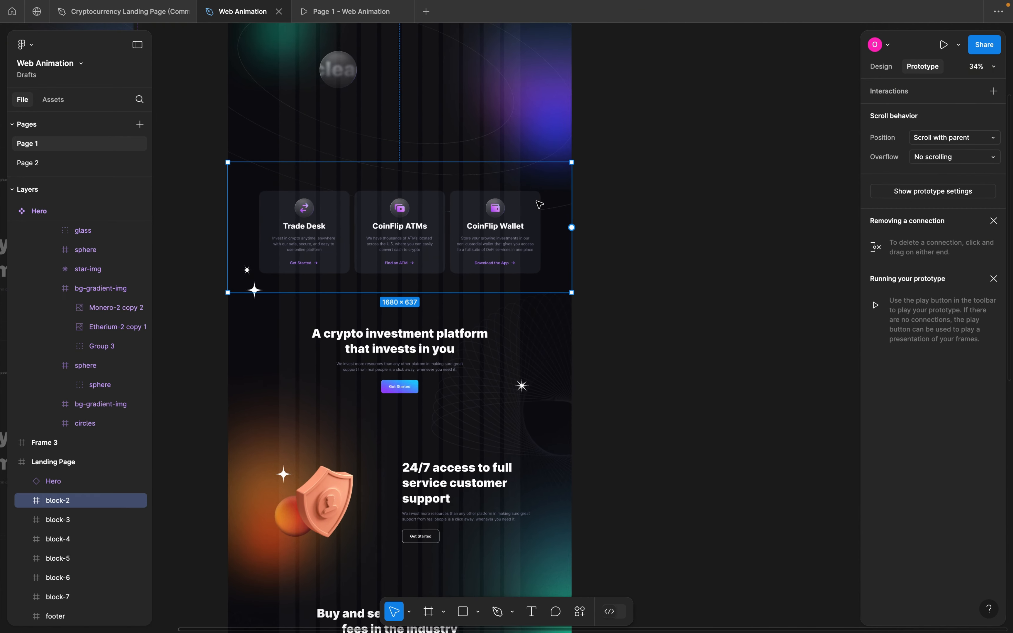
scroll(527, 211, down, 5)
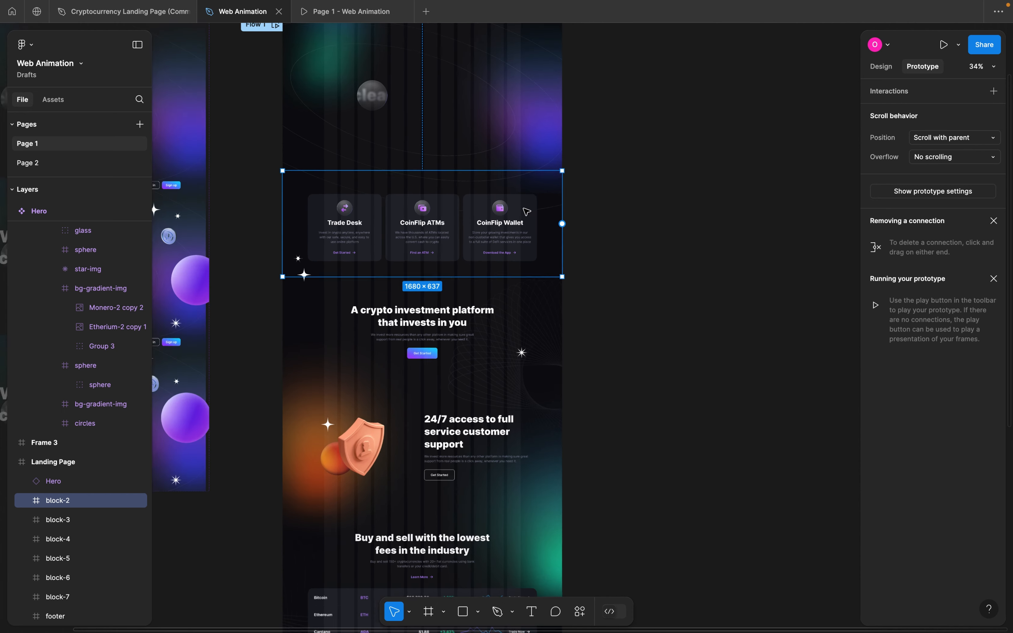
drag(511, 207, 798, 100)
scroll(798, 100, right, 4)
scroll(798, 100, up, 6)
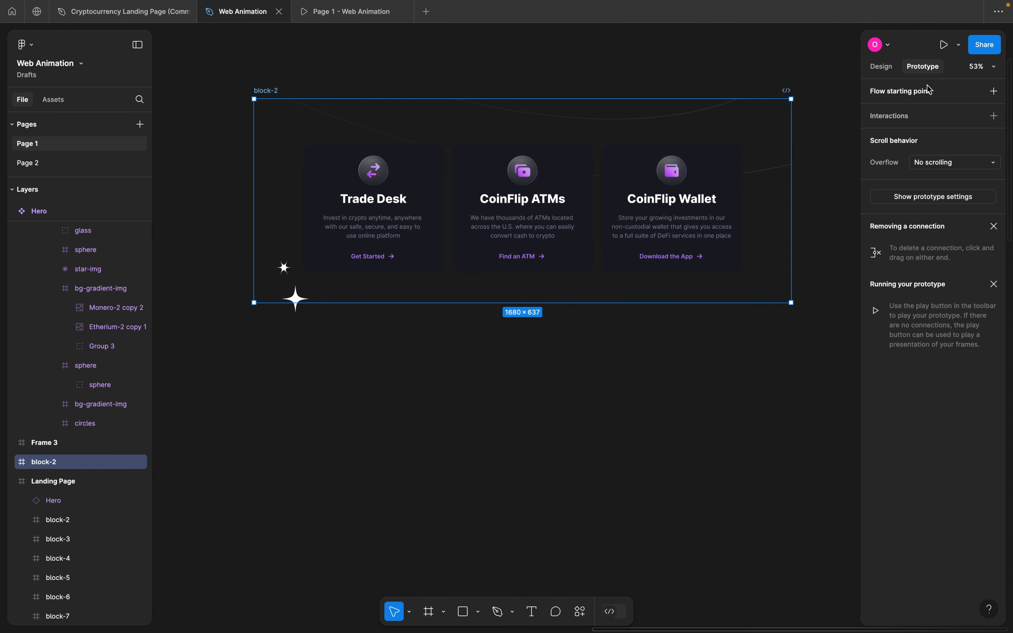
- Turn the copied block-2 frame into a component and add a second variant to it
click(883, 67)
click(996, 94)
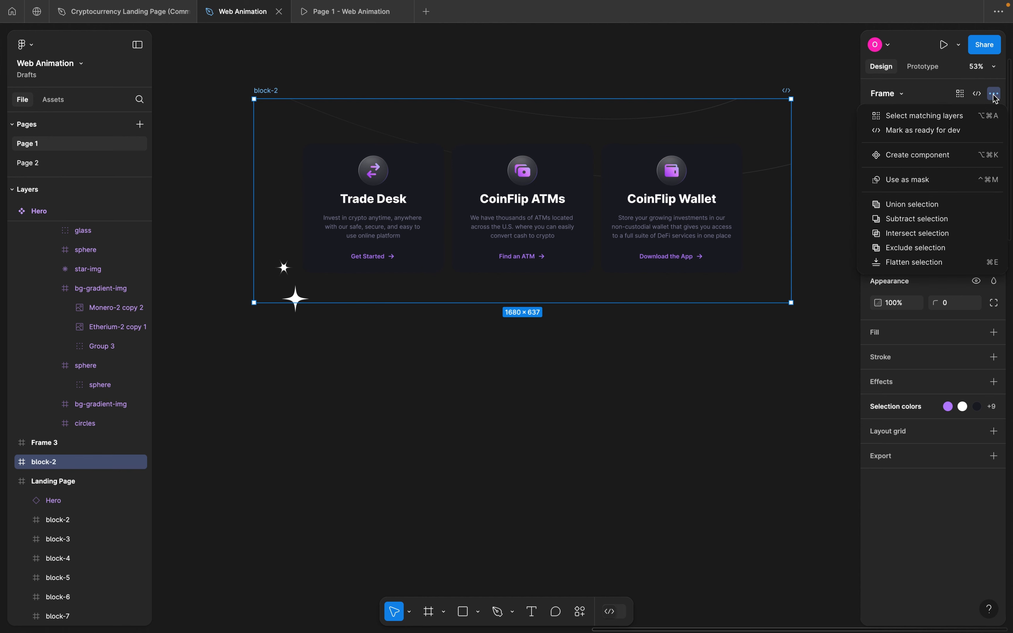
click(917, 153)
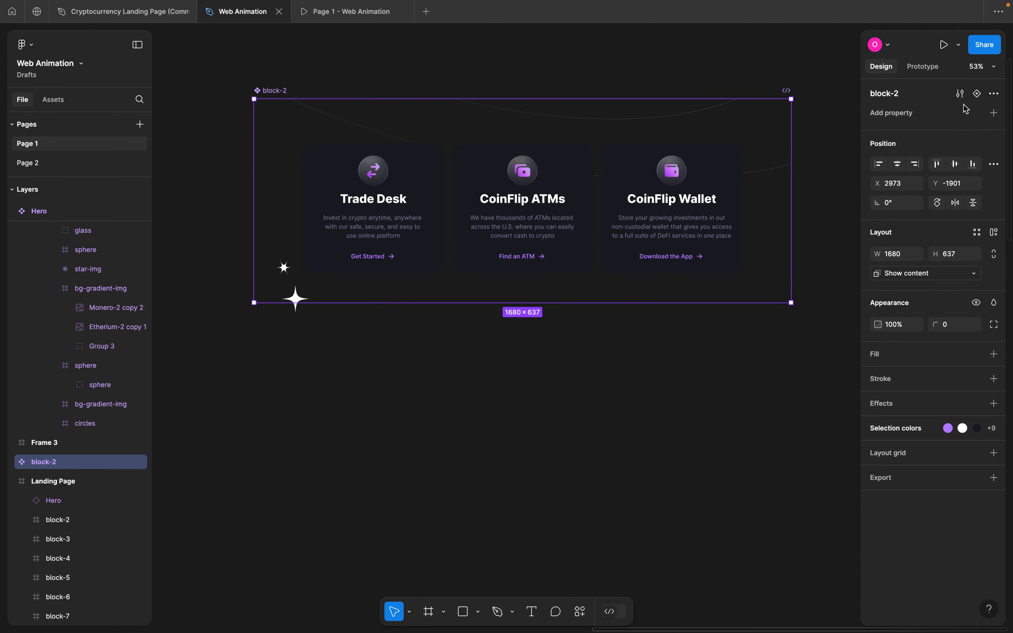
click(979, 94)
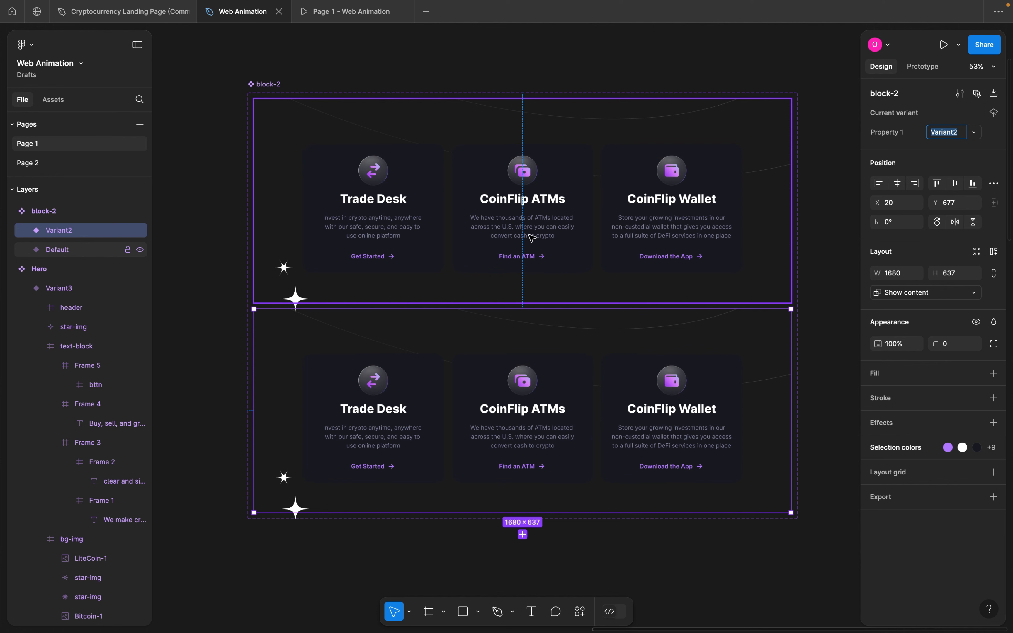
- Select the three info cards in block-2's Default variant and move them down together to Y 222
double_click(407, 232)
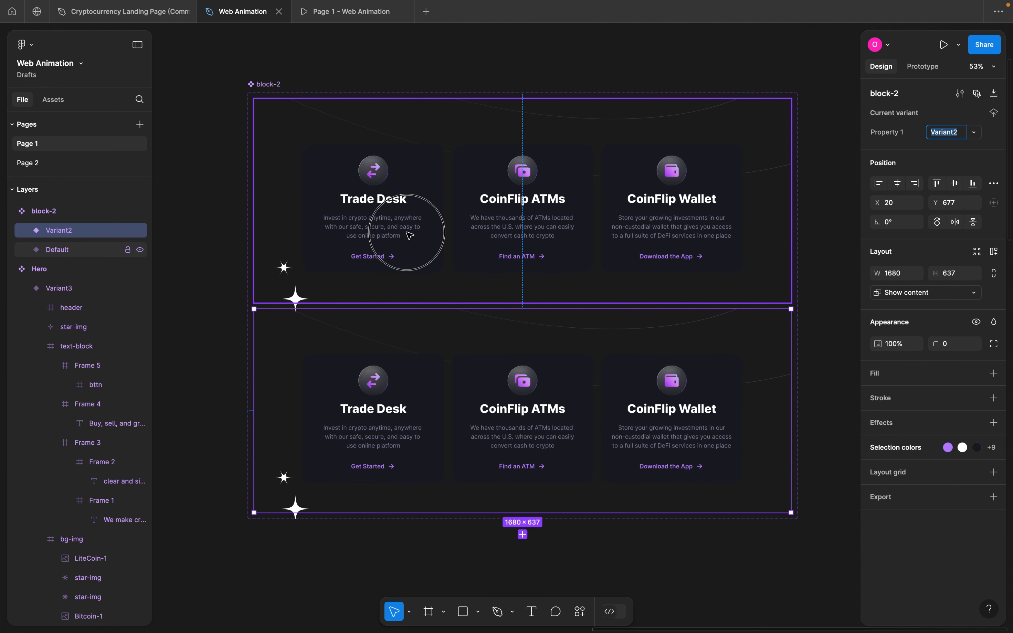
shift+click(513, 223)
shift+click(639, 198)
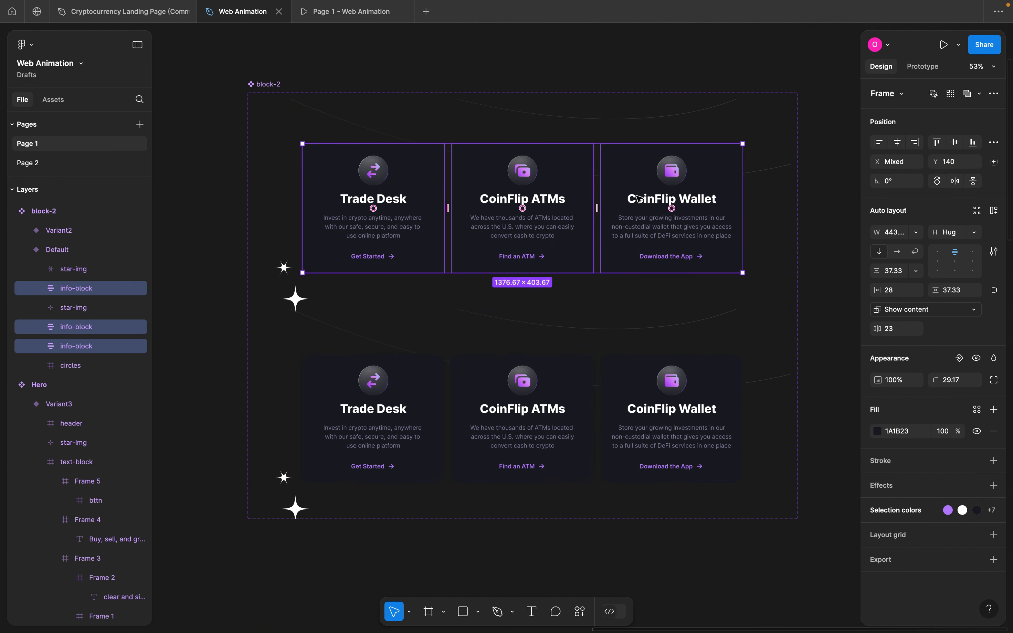
key(Down)
key(Down)
key(Down)
key(Down)
key(Down)
key(Down)
key(Down)
key(Down)
key(Down)
key(Down)
key(Down)
key(Down)
key(Down)
key(Down)
key(Down)
key(Down)
key(Down)
key(Down)
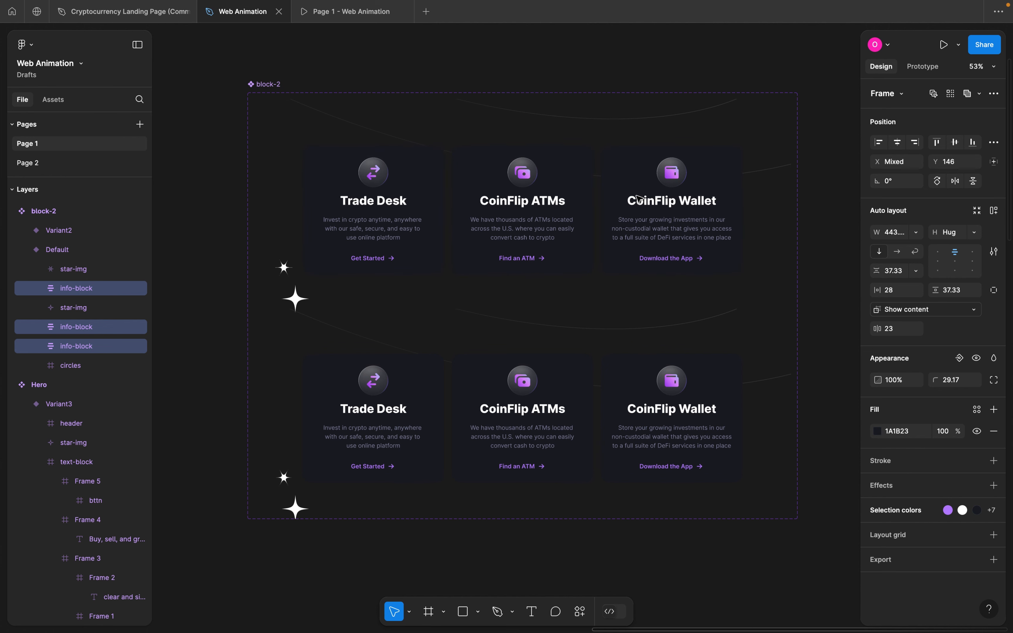
key(Down)
key(Down)
key(Down)
key(Down)
key(Down)
key(Down)
key(Down)
key(Down)
key(Down)
key(Down)
key(Down)
key(Down)
key(Down)
key(Down)
key(Down)
key(Down)
key(Down)
key(Down)
key(Down)
key(Down)
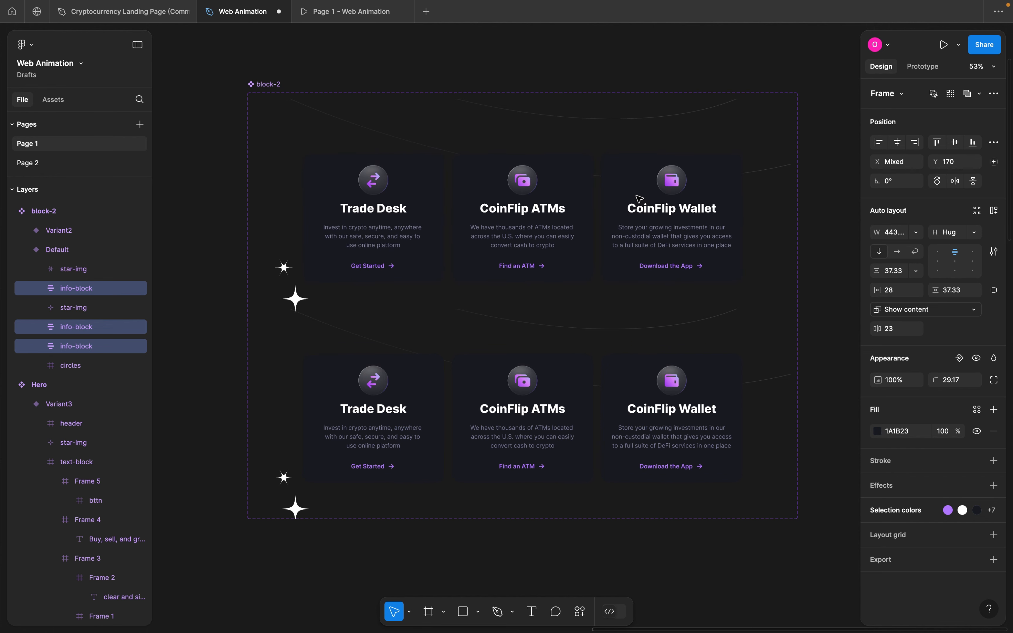
key(Down)
key(Down)
key(Down)
key(Down)
key(Down)
key(Down)
key(Down)
key(Down)
key(Down)
key(Down)
key(Down)
key(Down)
key(Down)
key(Down)
key(Down)
key(Down)
key(Down)
key(Down)
key(Down)
key(Down)
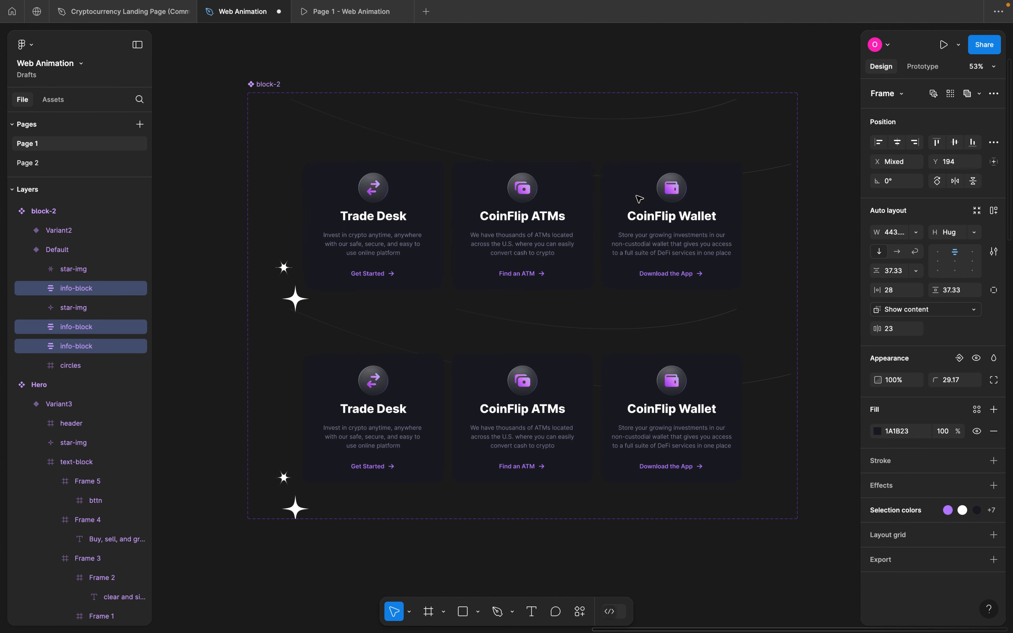
key(Down)
key(Down)
key(Down)
key(Down)
key(Down)
key(Down)
key(Down)
key(Down)
key(Down)
key(Down)
key(Down)
key(Down)
key(Down)
key(Down)
key(Down)
key(Down)
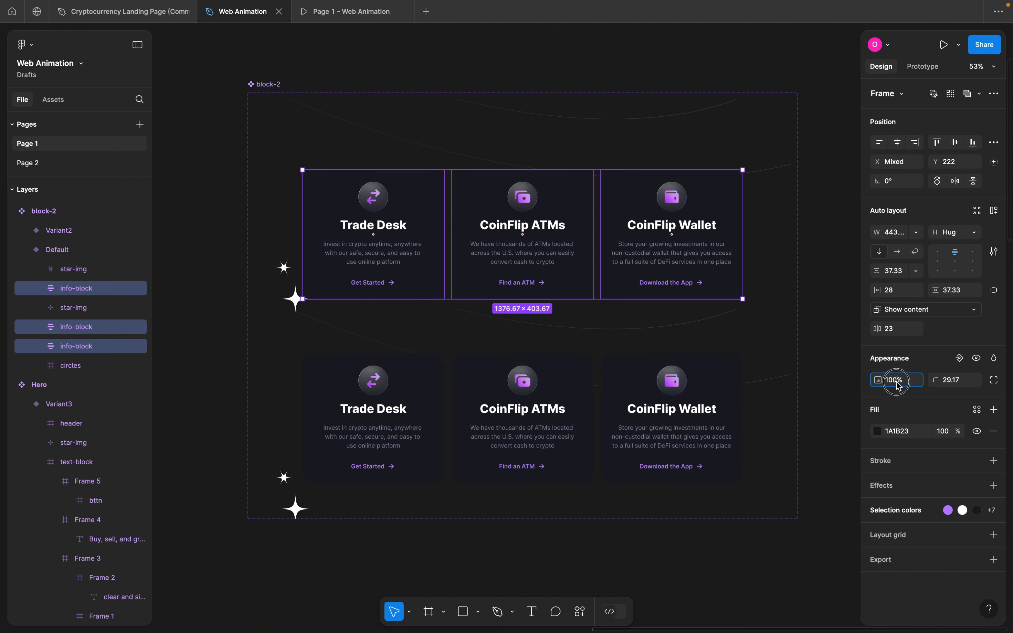
- Set the opacity of the three selected info cards to 0%
text(0)
key(Return)
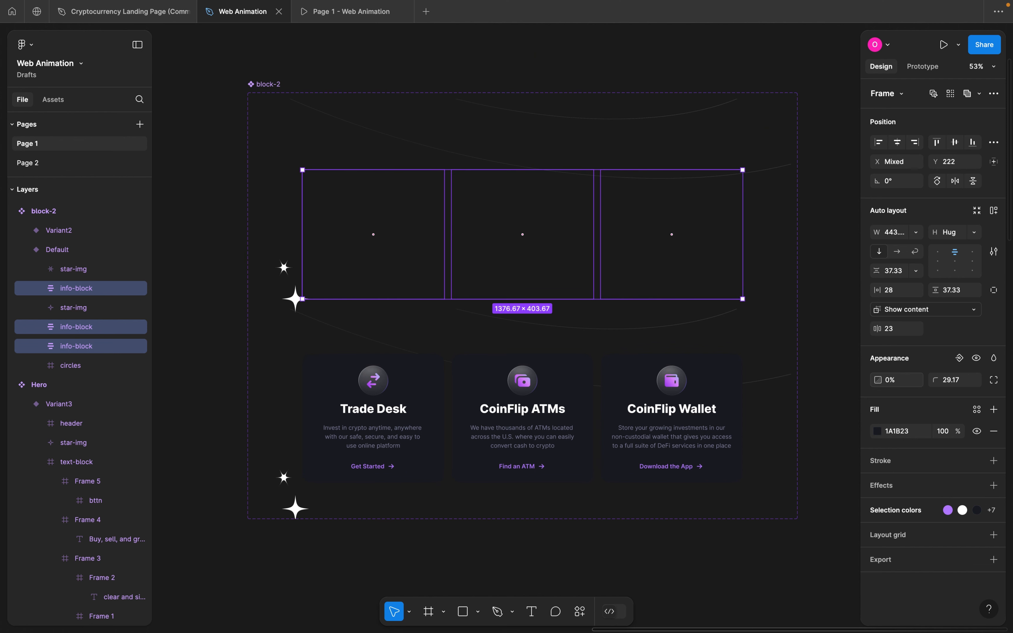
click(902, 383)
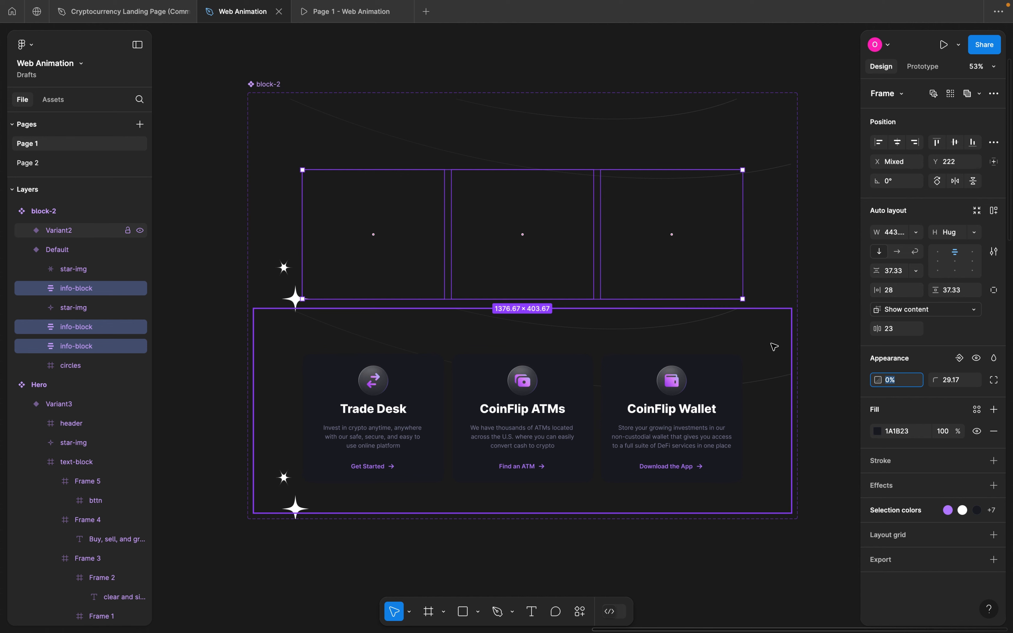
- Add a prototype interaction to block-2's Default variant with Mouse enter as its trigger
click(776, 276)
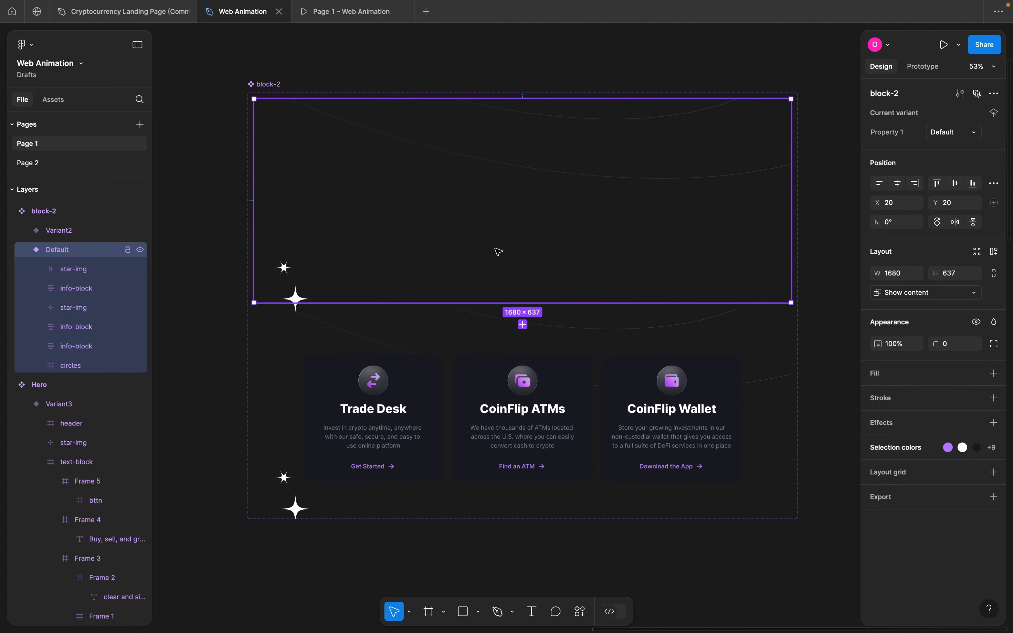
click(22, 250)
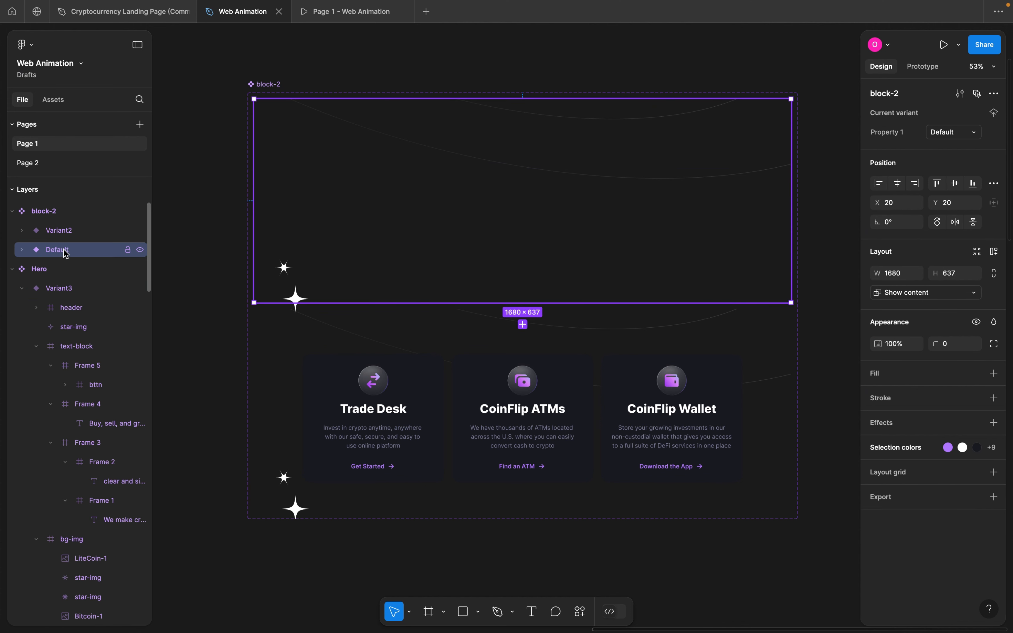
click(920, 72)
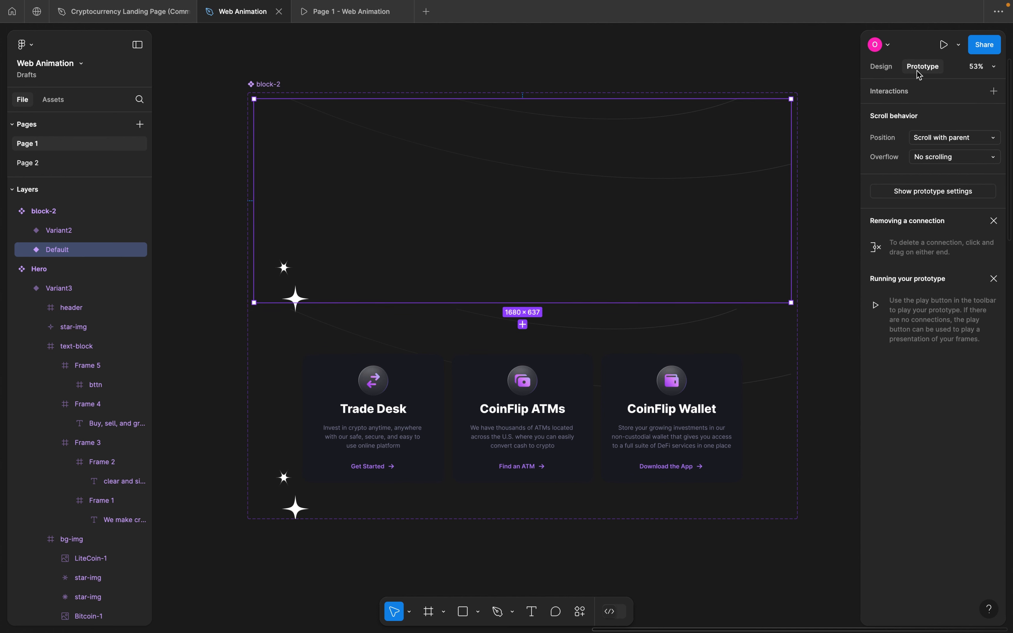
click(993, 91)
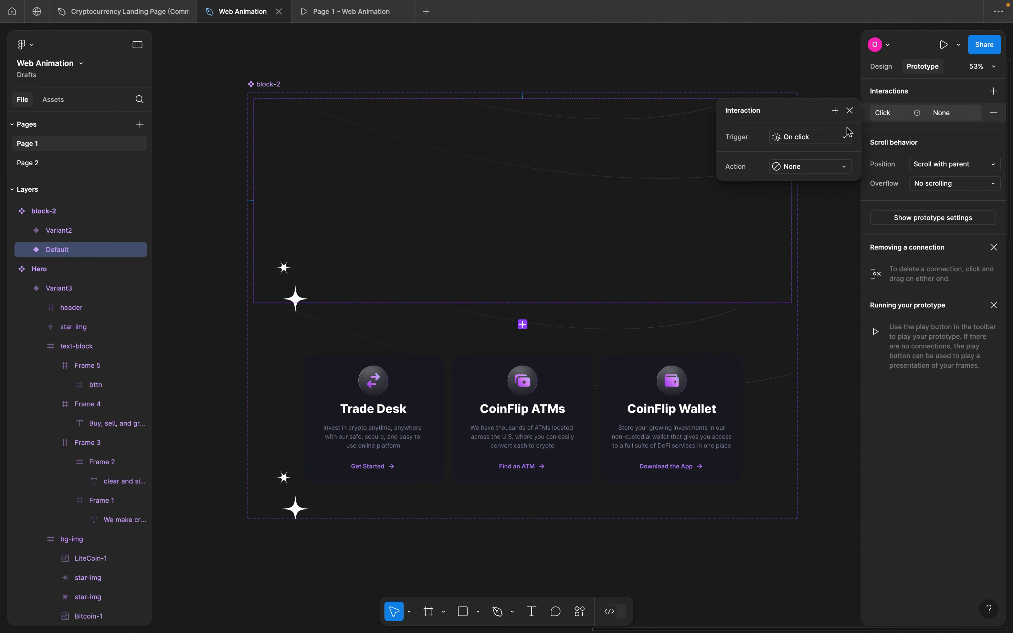
click(819, 140)
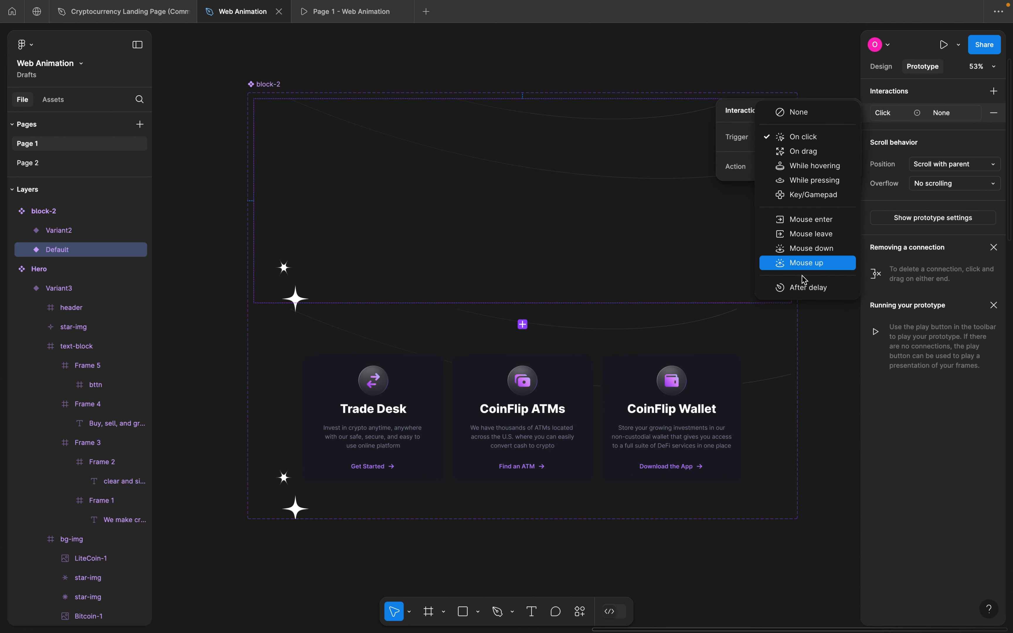
click(815, 220)
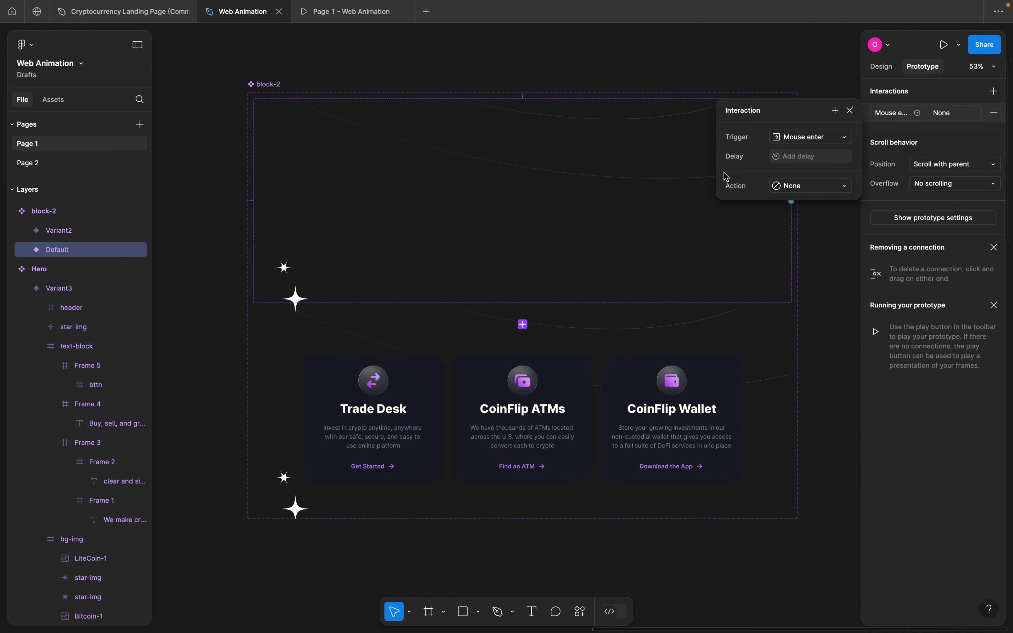
- Make the Mouse enter interaction change to Variant2 with the Smart animate animation
click(807, 188)
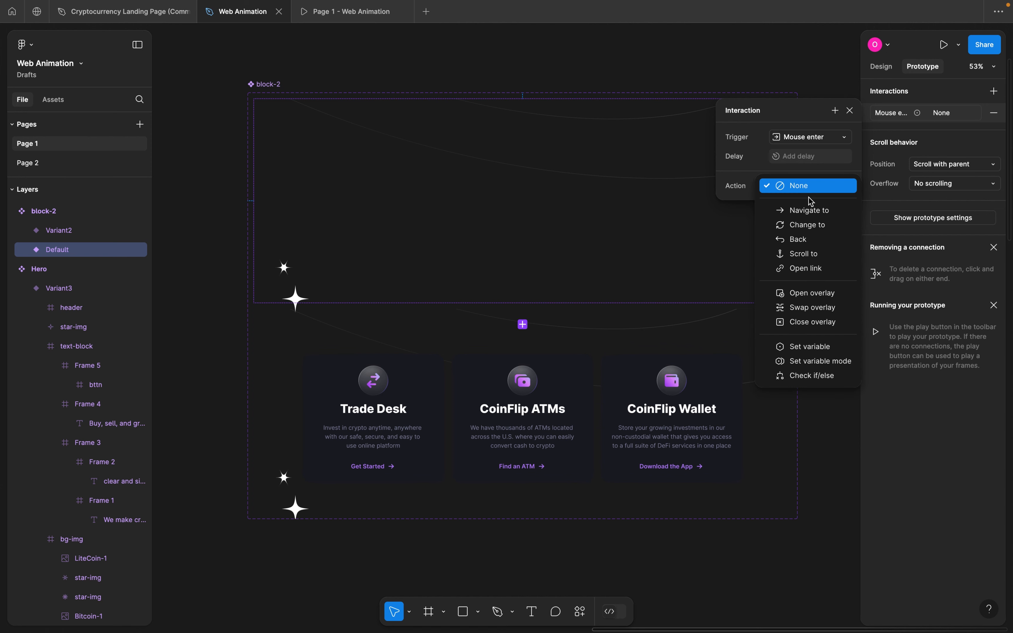
click(806, 225)
click(803, 206)
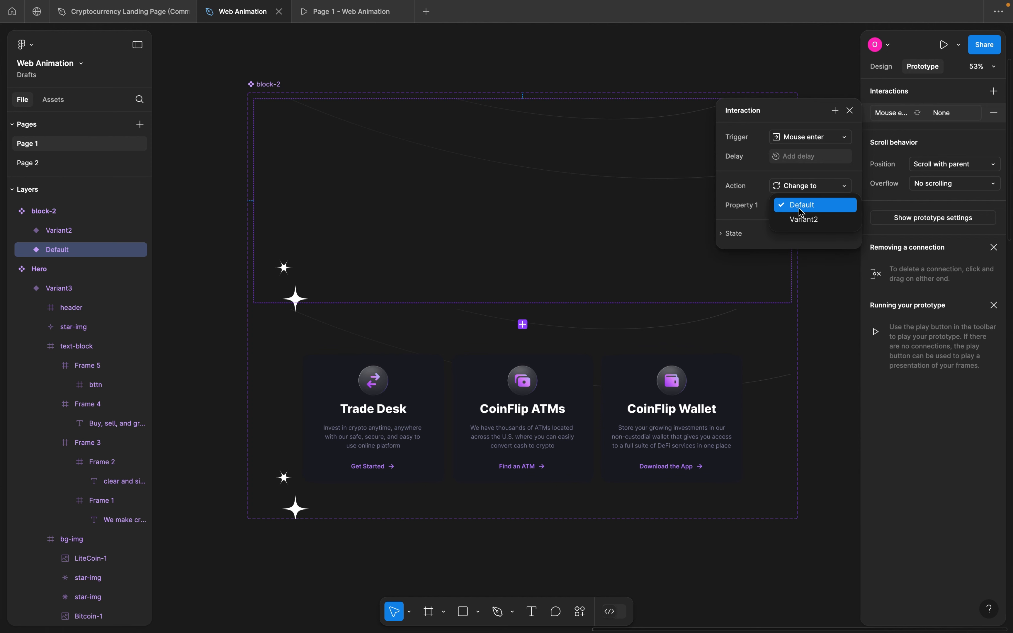
click(804, 218)
click(807, 238)
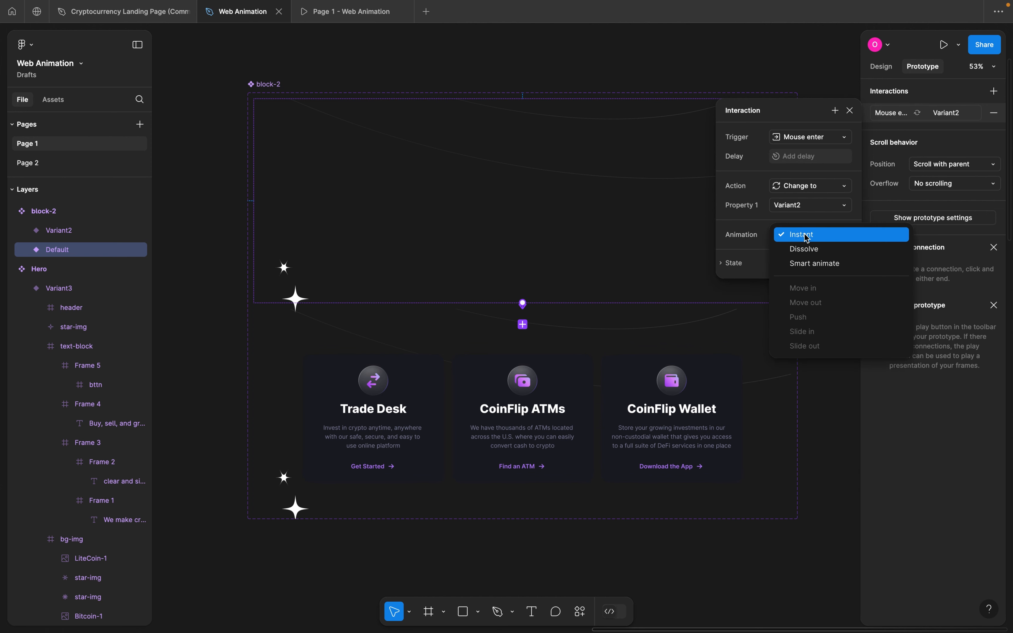
click(810, 267)
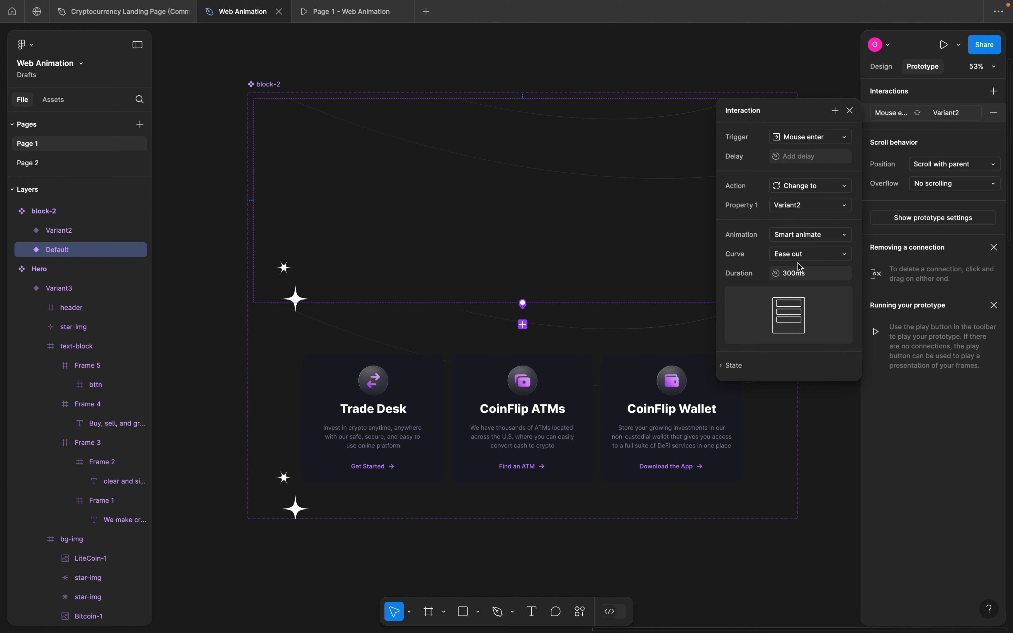
click(852, 117)
- Replace the Landing Page's block-2 section with an instance of block-2's Default variant
scroll(731, 198, down, 5)
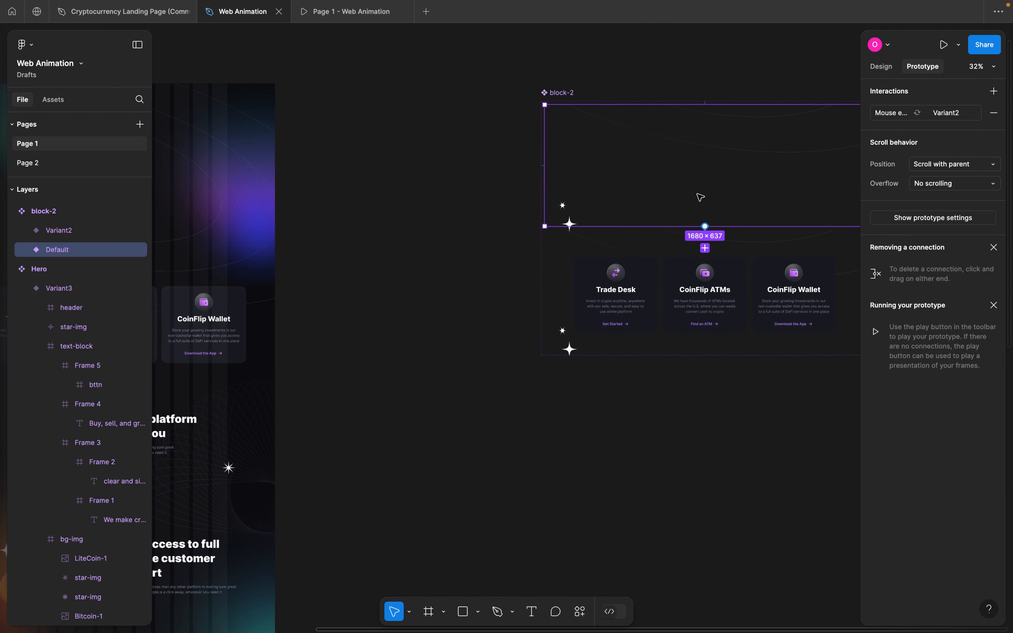
scroll(704, 197, right, 3)
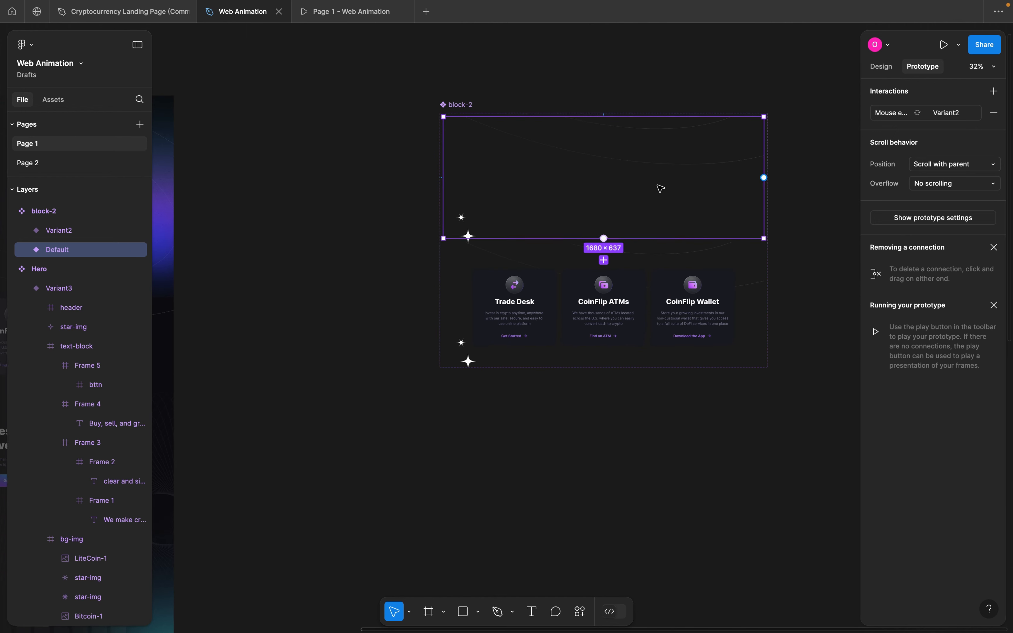
scroll(661, 190, left, 12)
click(497, 306)
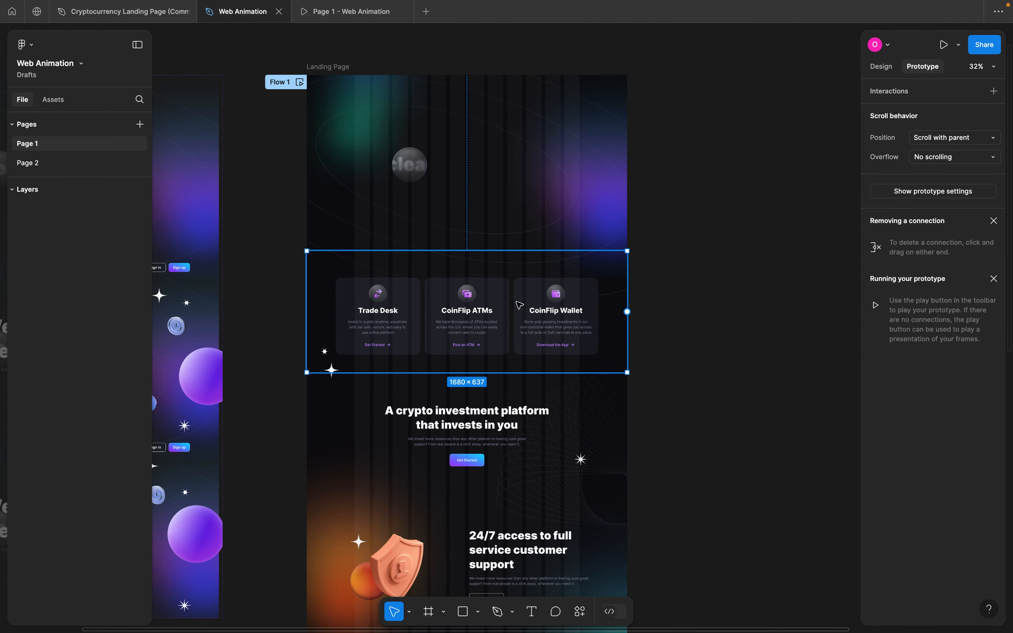
right_click(497, 306)
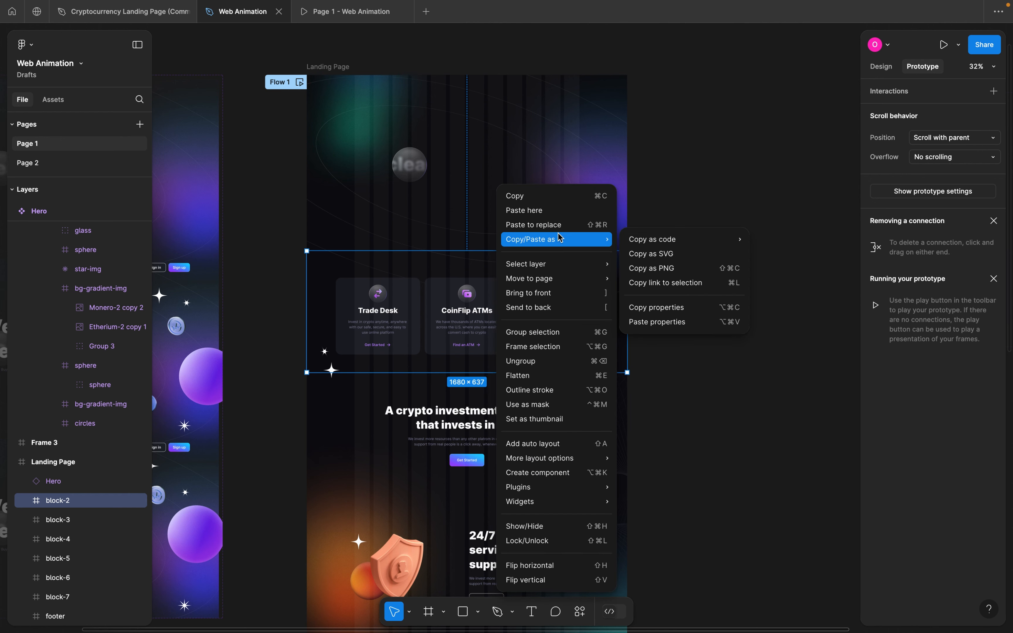
click(597, 229)
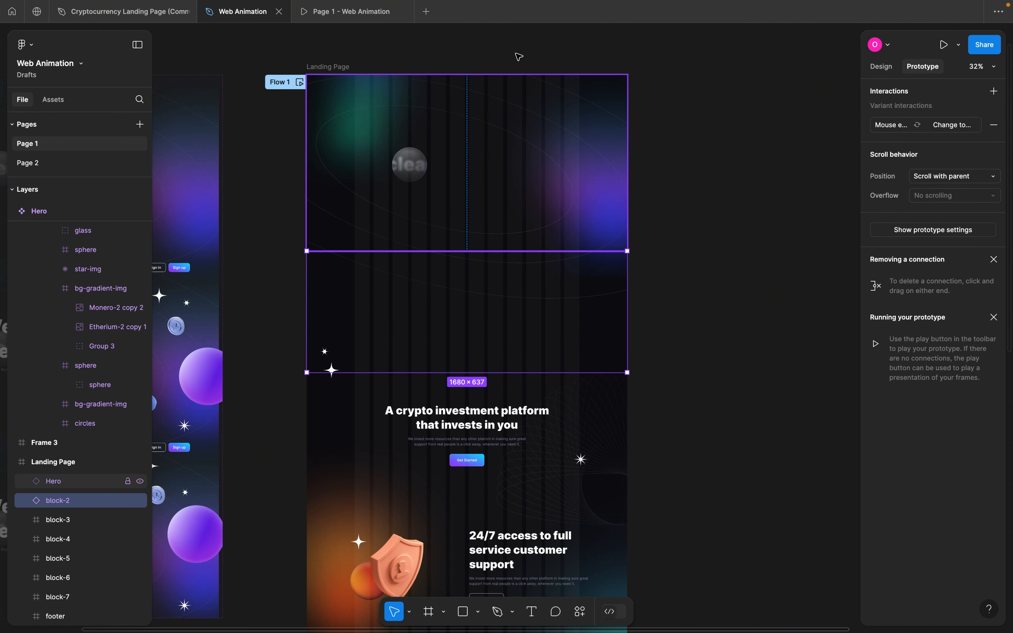
- Play the prototype and examine how the hero and the block-2 info cards animate while moving up and down the page
click(944, 45)
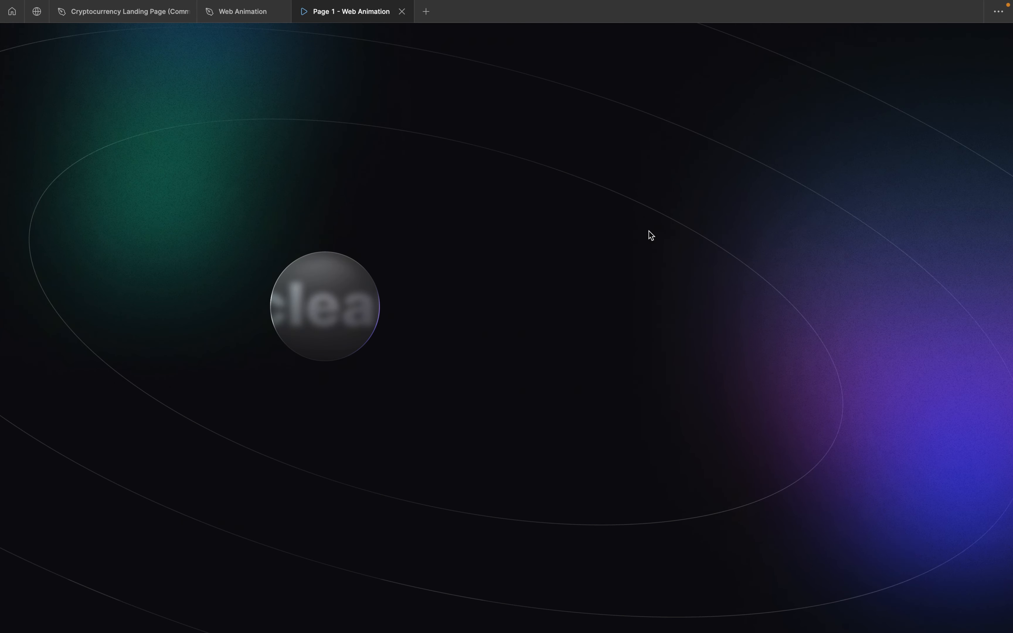
scroll(650, 235, down, 10)
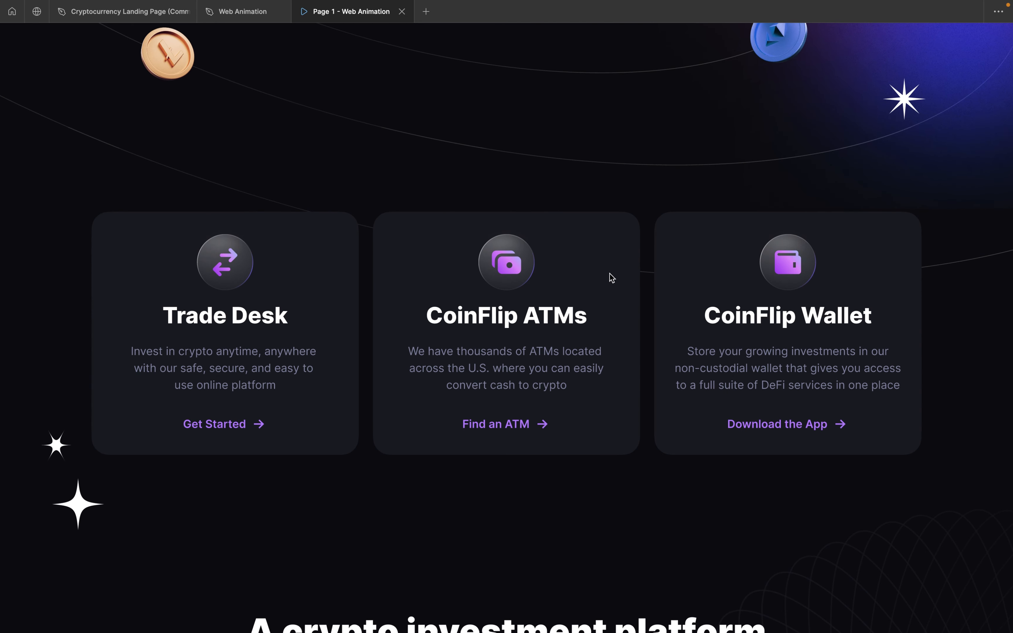
scroll(609, 270, up, 10)
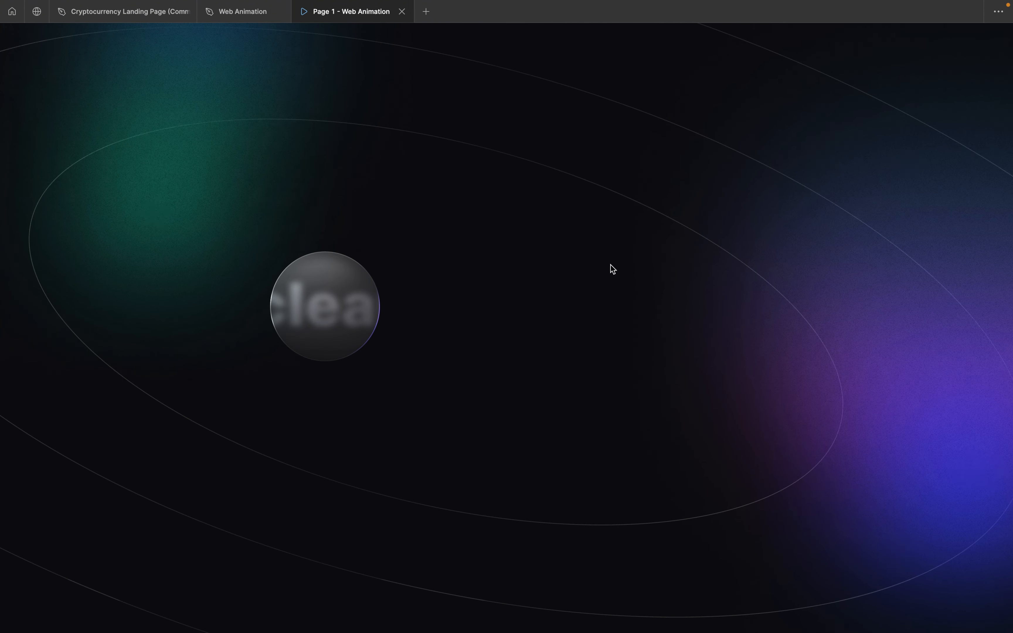
scroll(578, 362, down, 6)
scroll(580, 362, down, 2)
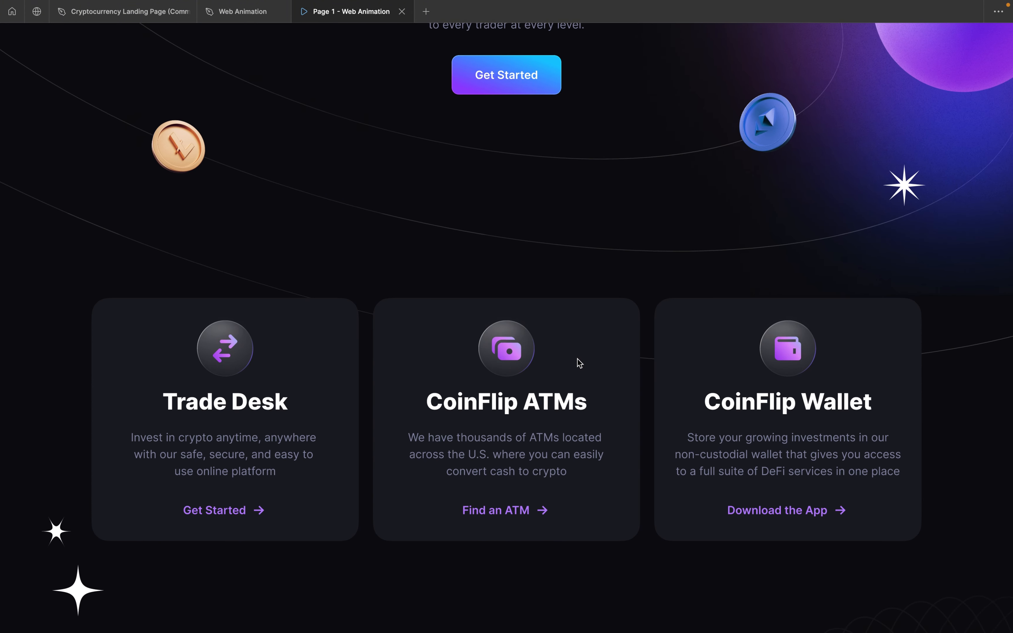
scroll(580, 363, up, 8)
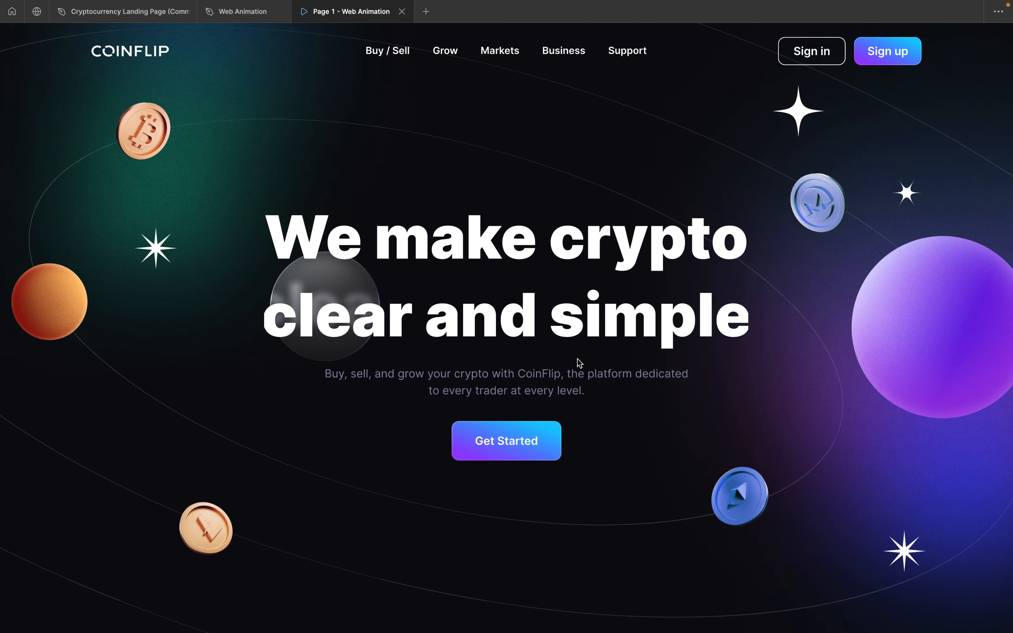
scroll(580, 361, down, 1)
scroll(580, 361, down, 6)
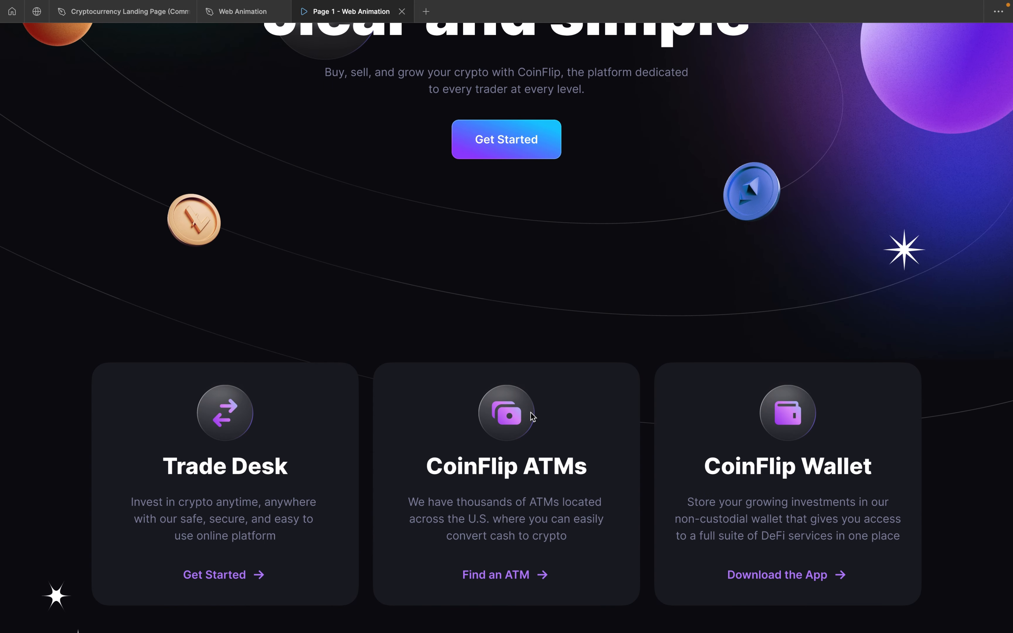
scroll(534, 417, up, 7)
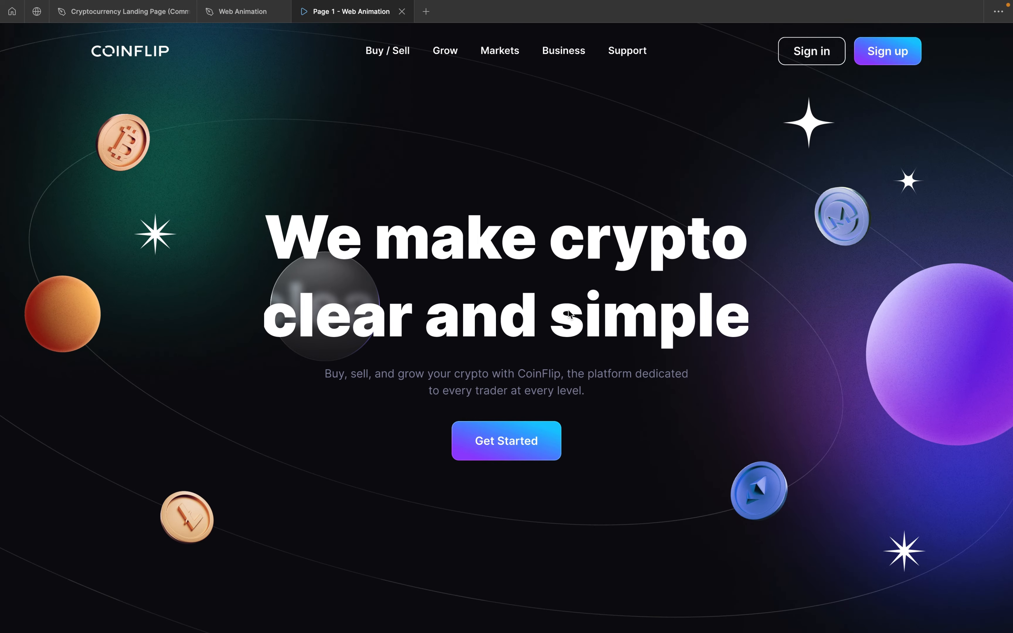
scroll(570, 314, down, 3)
scroll(571, 314, down, 7)
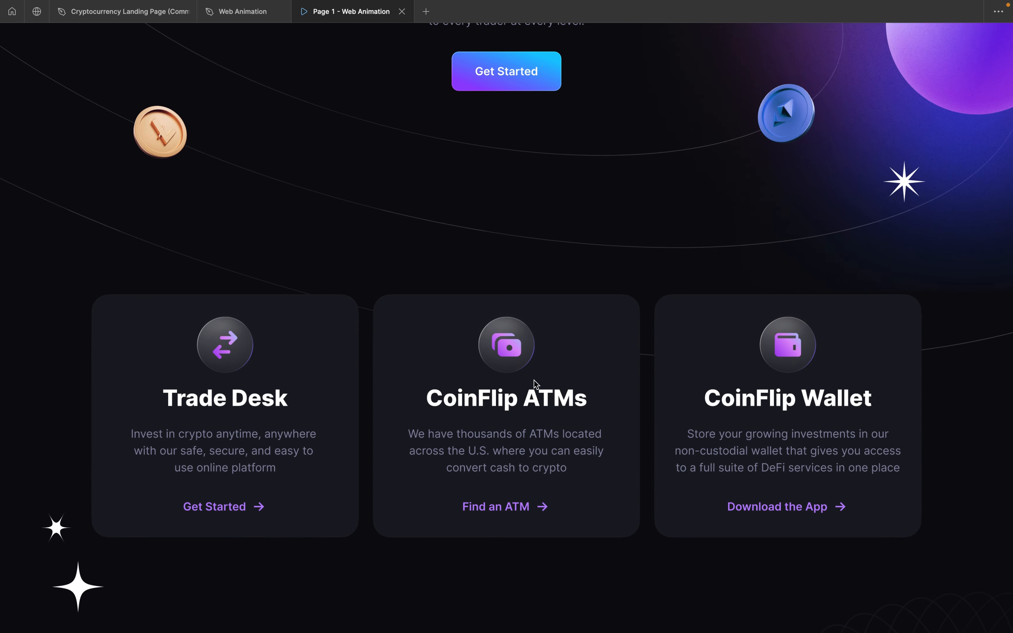
scroll(585, 398, down, 8)
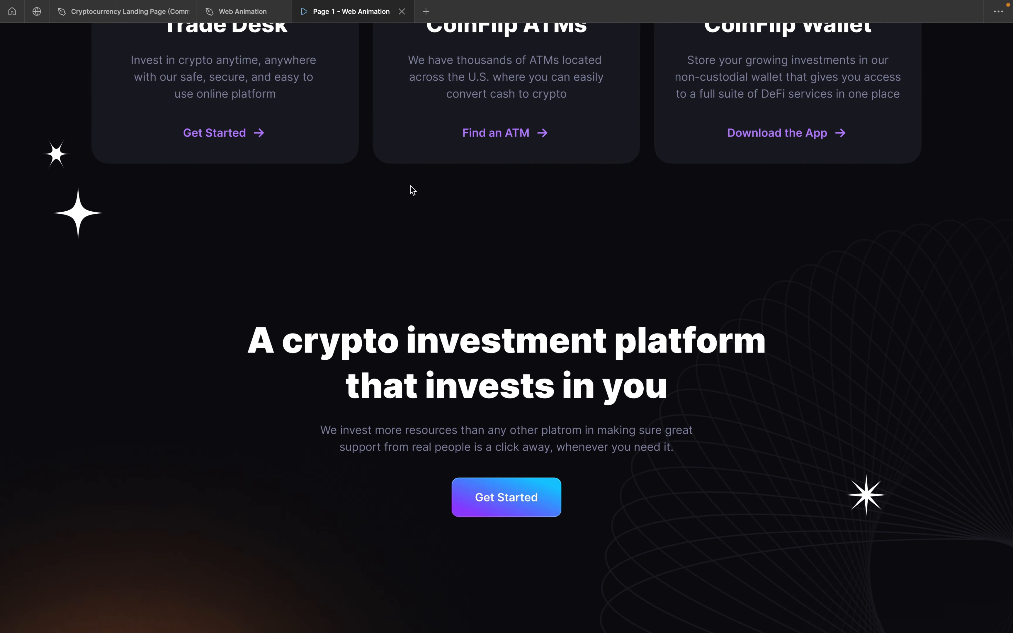
- Return to the Web Animation design file and move the block-2 component set directly below the Hero component set
click(252, 12)
click(530, 363)
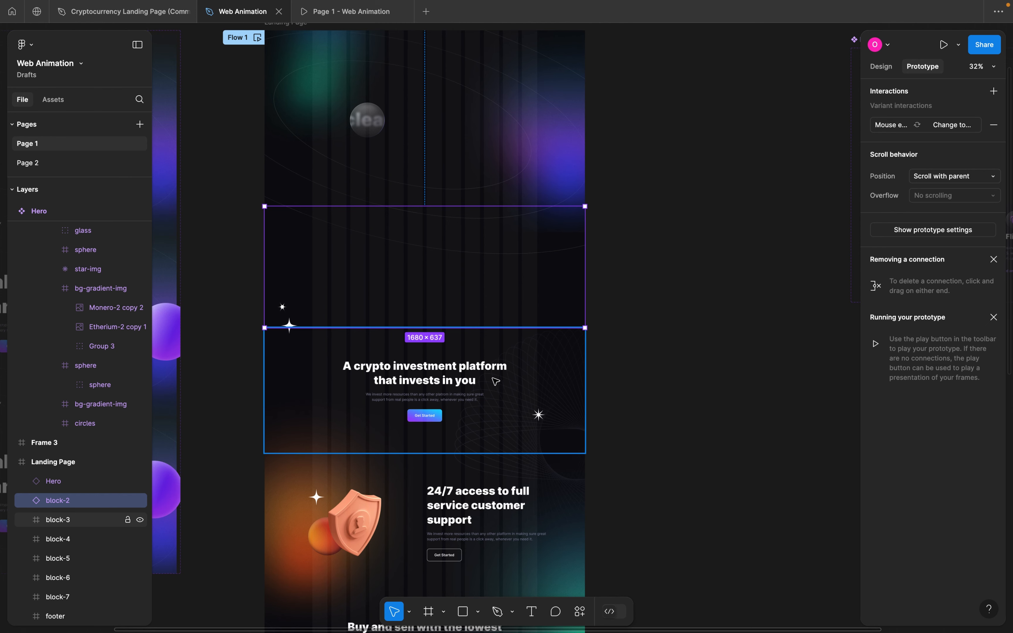
scroll(495, 381, down, 5)
scroll(495, 381, down, 3)
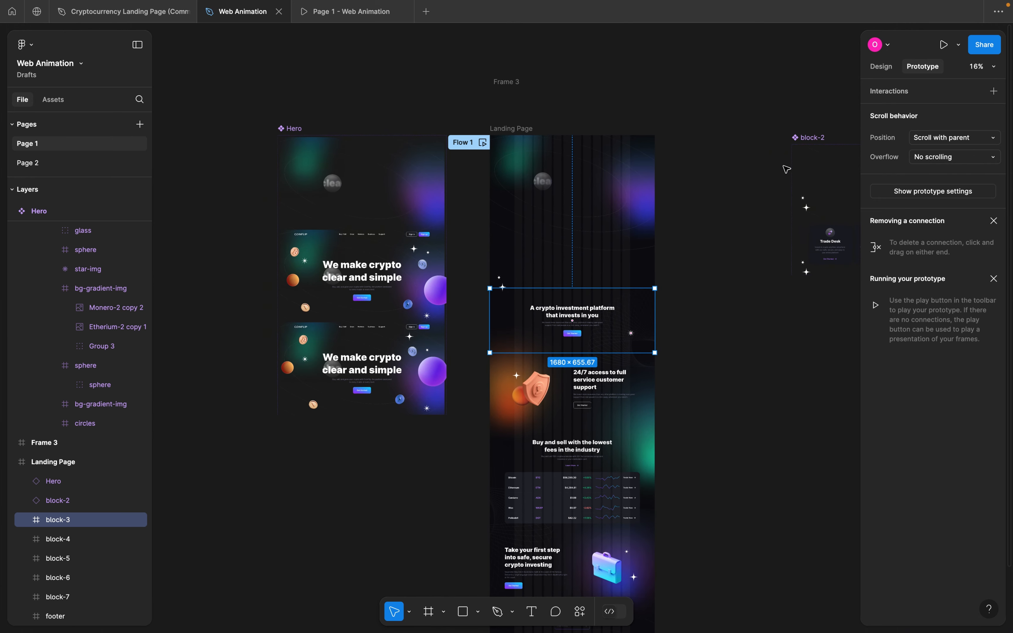
click(815, 137)
drag(815, 137, 293, 439)
scroll(310, 360, down, 2)
scroll(338, 208, left, 3)
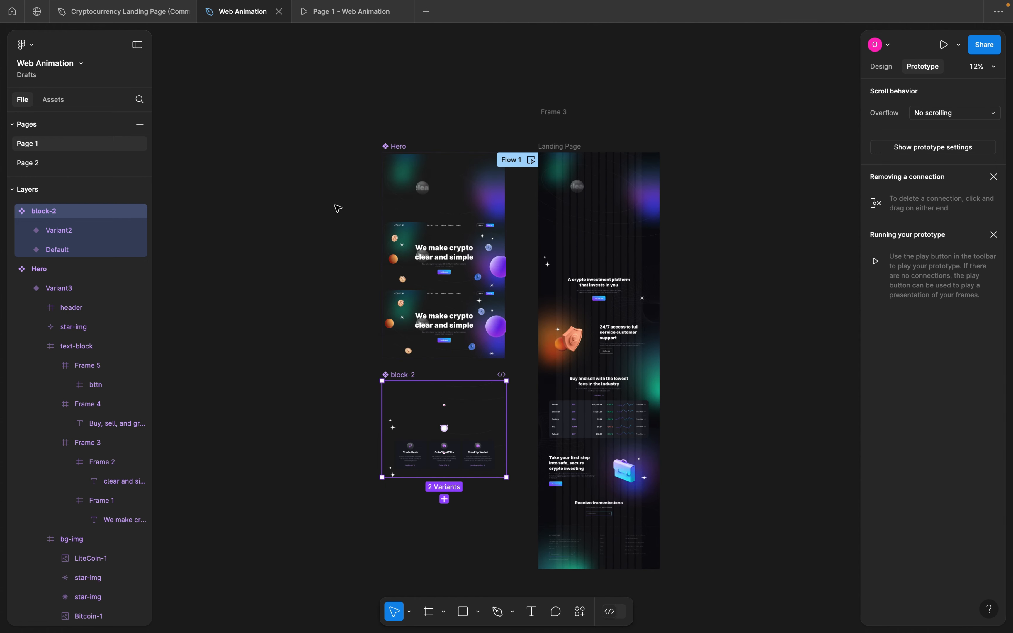
- Move the Hero and block-2 component sets together farther to the left of the Landing Page
shift+click(399, 148)
drag(398, 147, 224, 140)
- Place a copy of the Landing Page's block-3 section on the empty canvas to the right of the page
scroll(661, 239, up, 5)
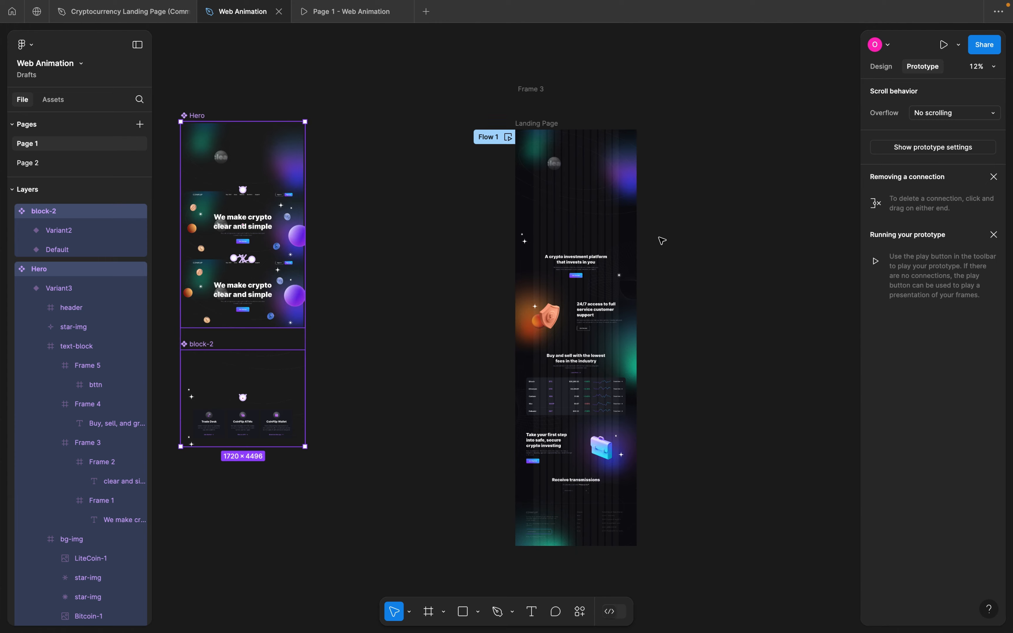
scroll(661, 240, up, 2)
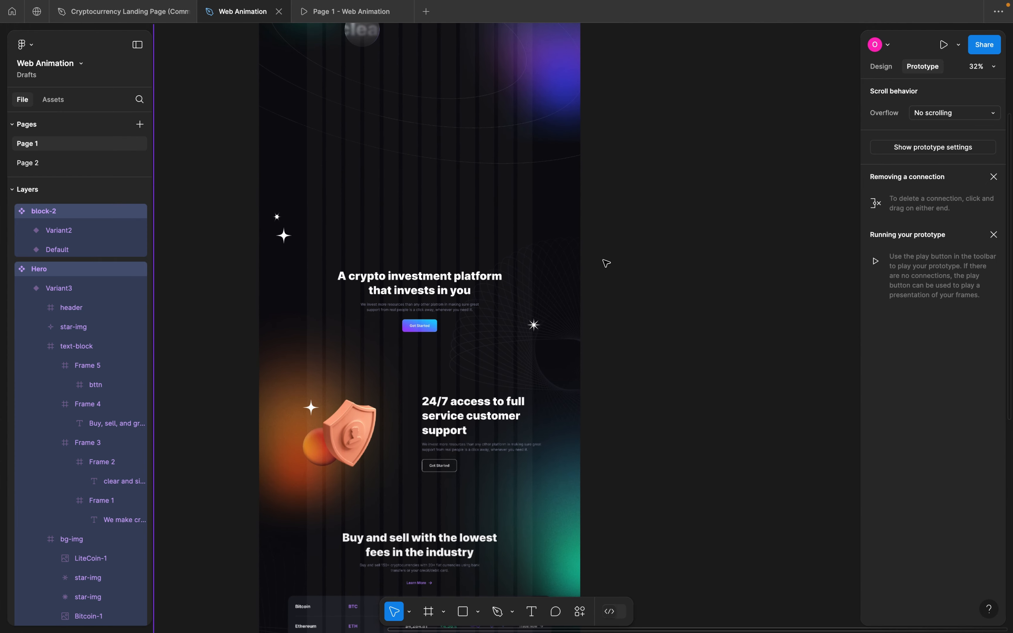
click(536, 296)
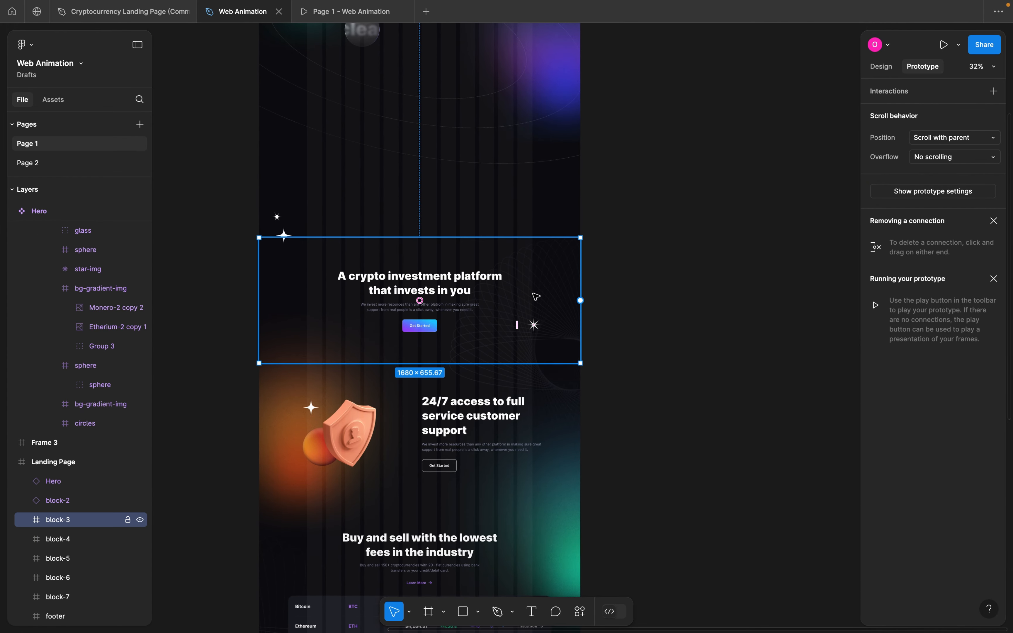
scroll(536, 297, down, 3)
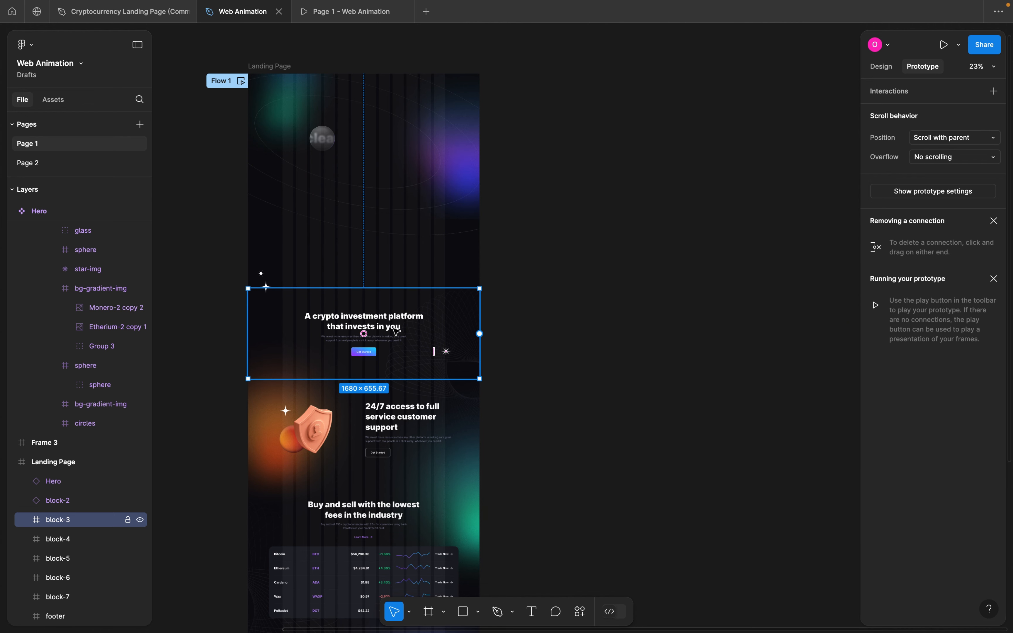
drag(390, 332, 714, 126)
- Remove auto layout from the text-block frame inside the block-3 copy
scroll(714, 128, right, 1)
scroll(714, 130, up, 5)
key(shift+e)
double_click(596, 135)
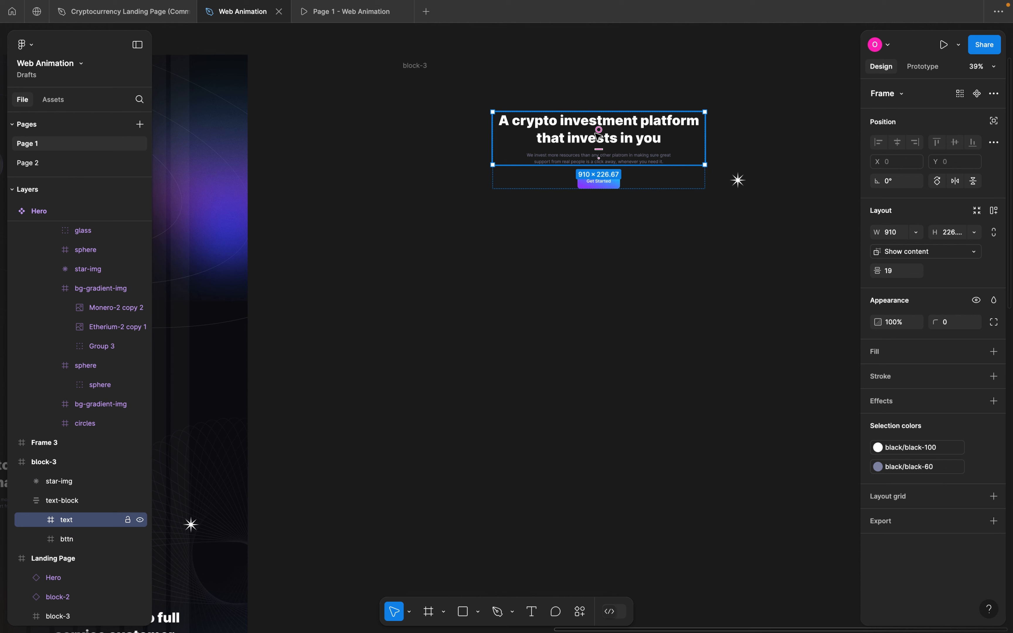
click(680, 184)
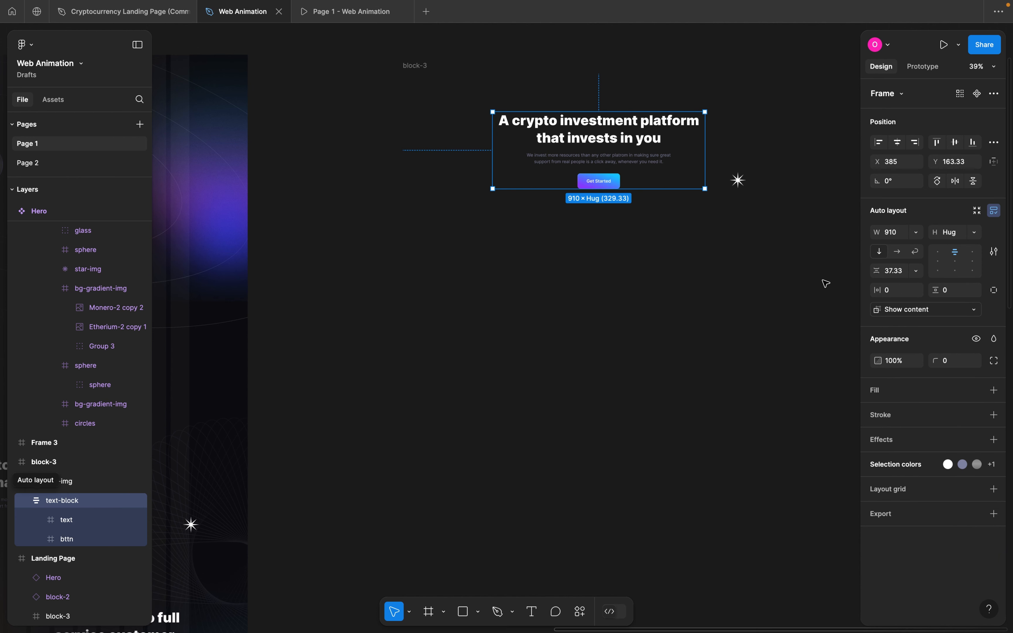
click(995, 211)
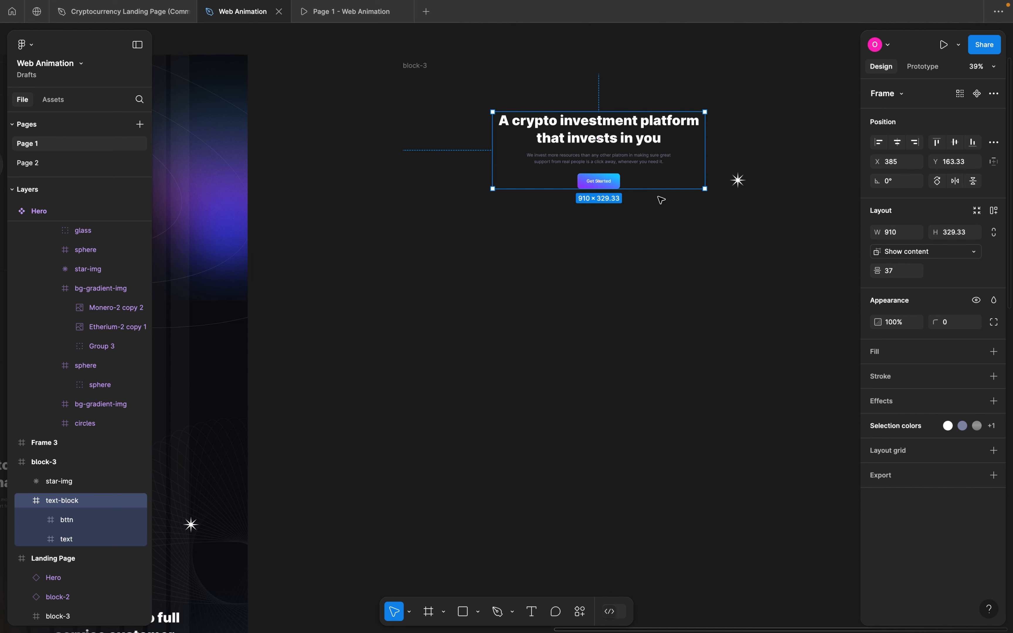
- Ungroup the text frame inside text-block so the heading and description are separate layers
scroll(661, 200, up, 3)
scroll(662, 200, up, 3)
scroll(662, 201, right, 4)
scroll(661, 200, up, 1)
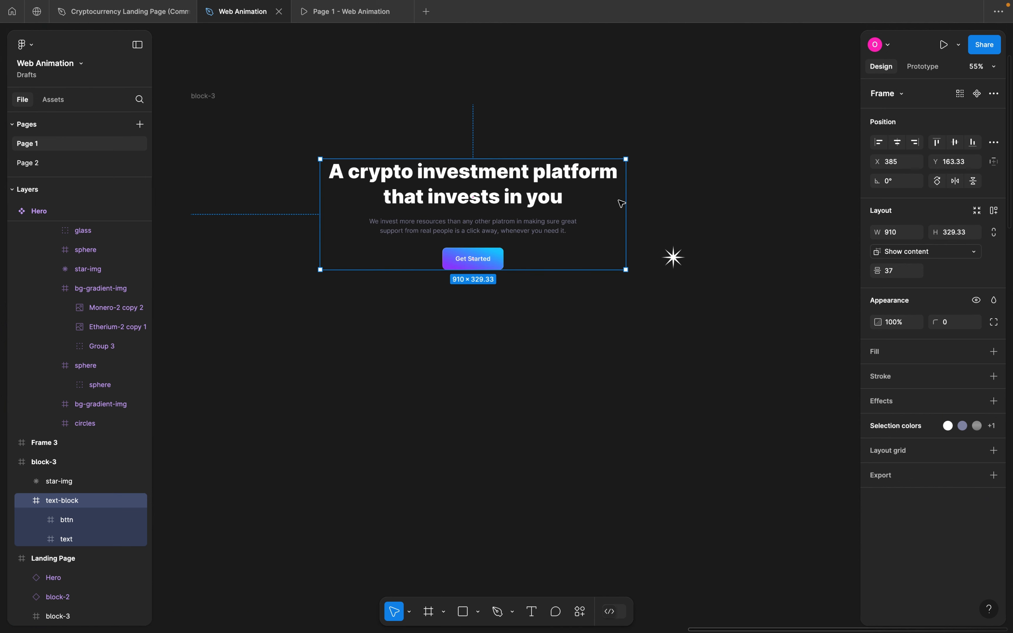
click(477, 214)
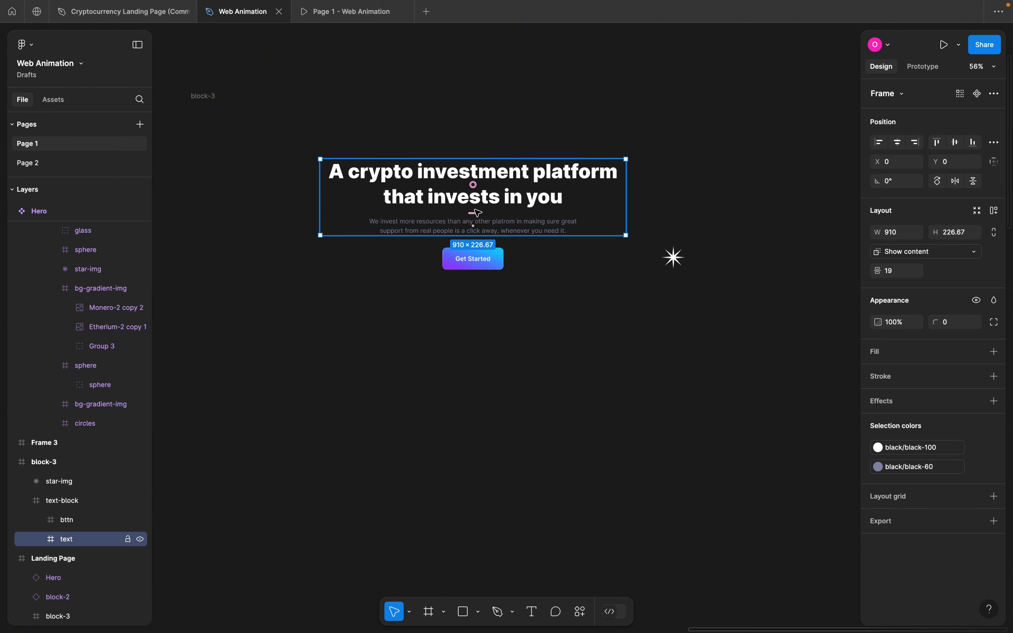
right_click(493, 207)
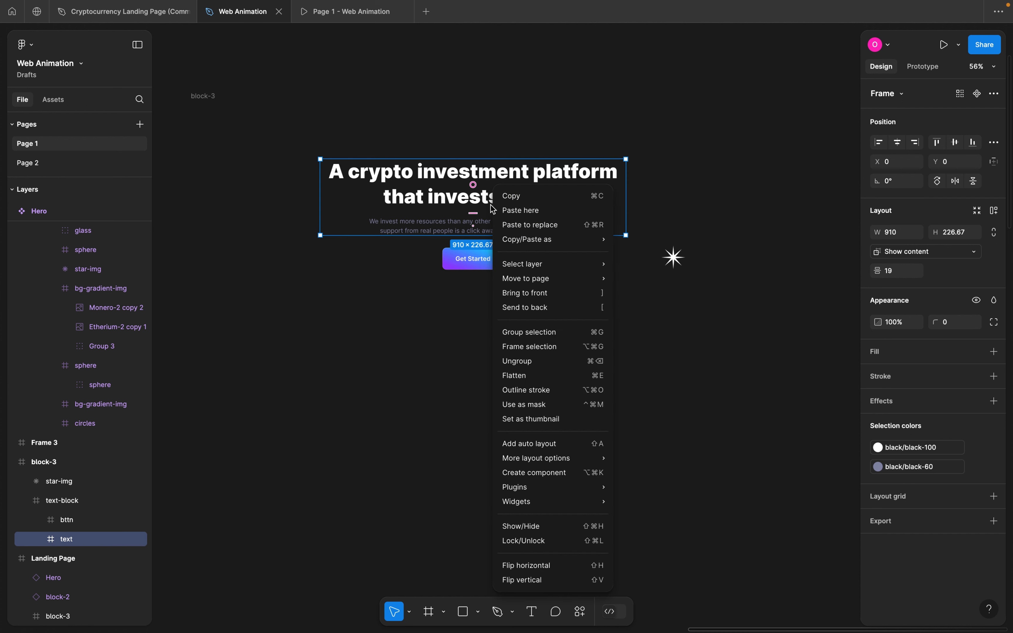
click(525, 366)
scroll(488, 367, down, 2)
scroll(488, 366, left, 3)
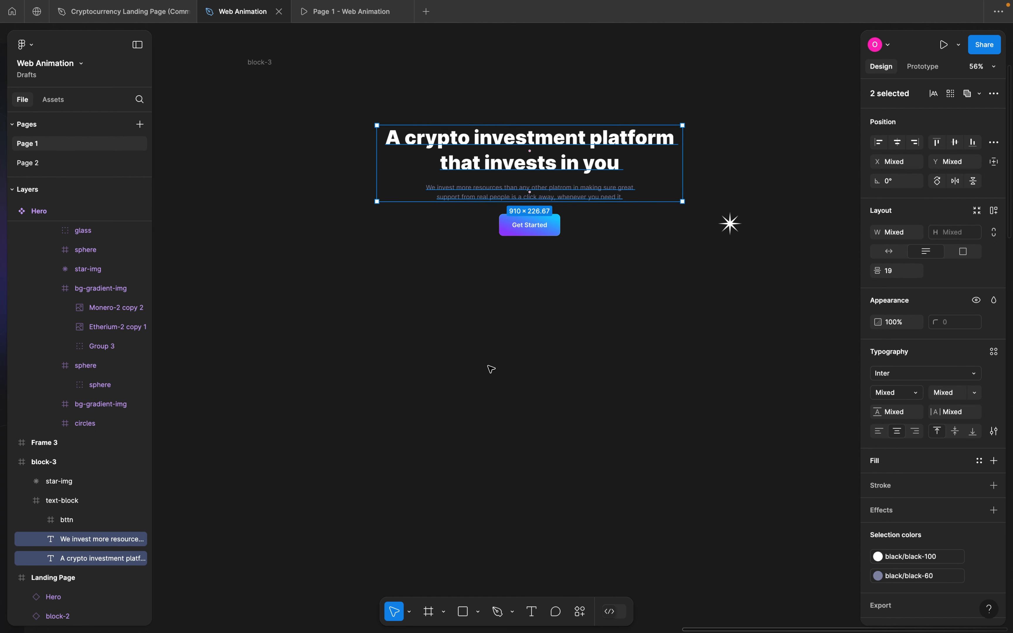
- Wrap the "A crypto investment platform that invests in you" heading in its own frame
scroll(491, 369, down, 1)
click(606, 181)
right_click(606, 181)
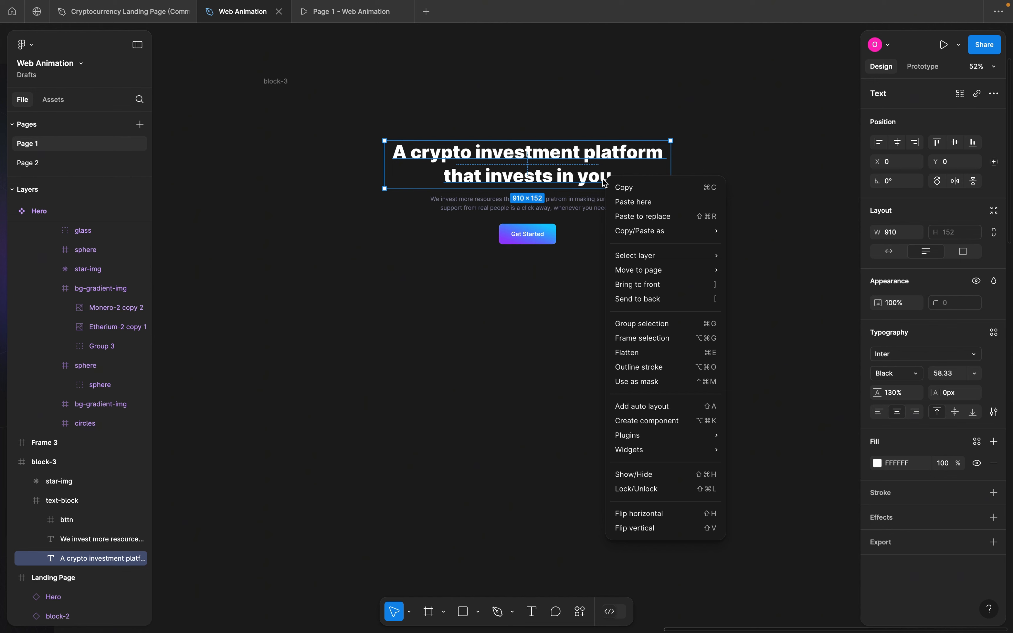
click(641, 337)
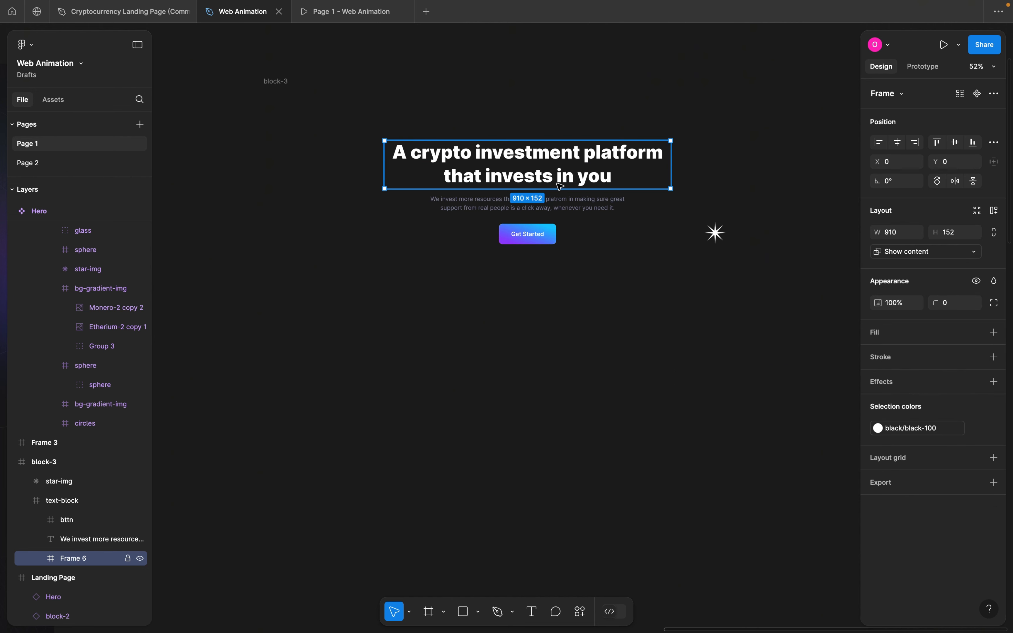
- Set the heading's Y position to 155 within its frame and make that frame clip its content
click(949, 235)
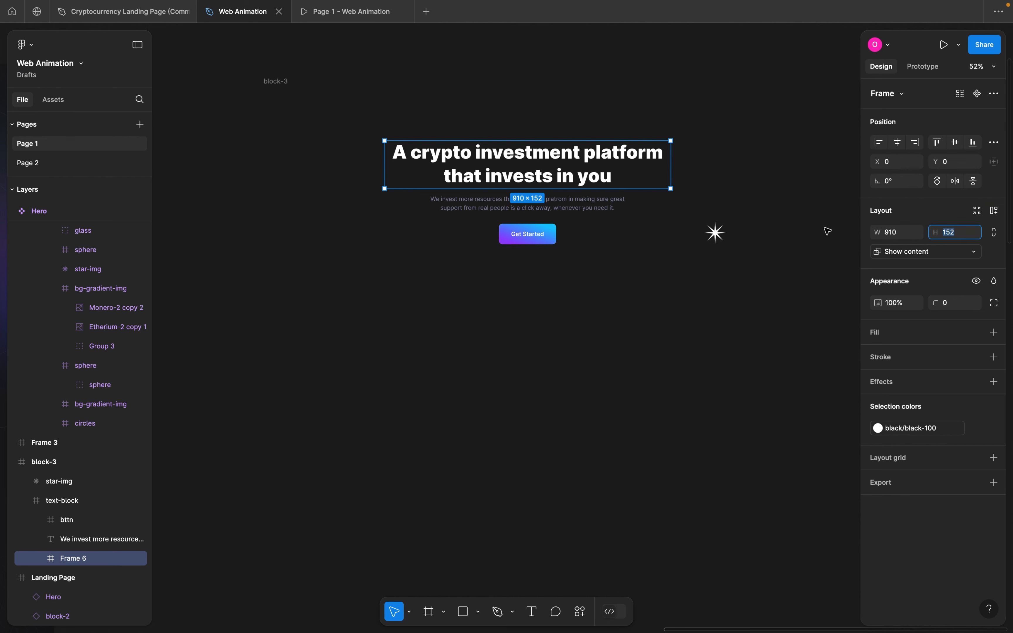
click(593, 167)
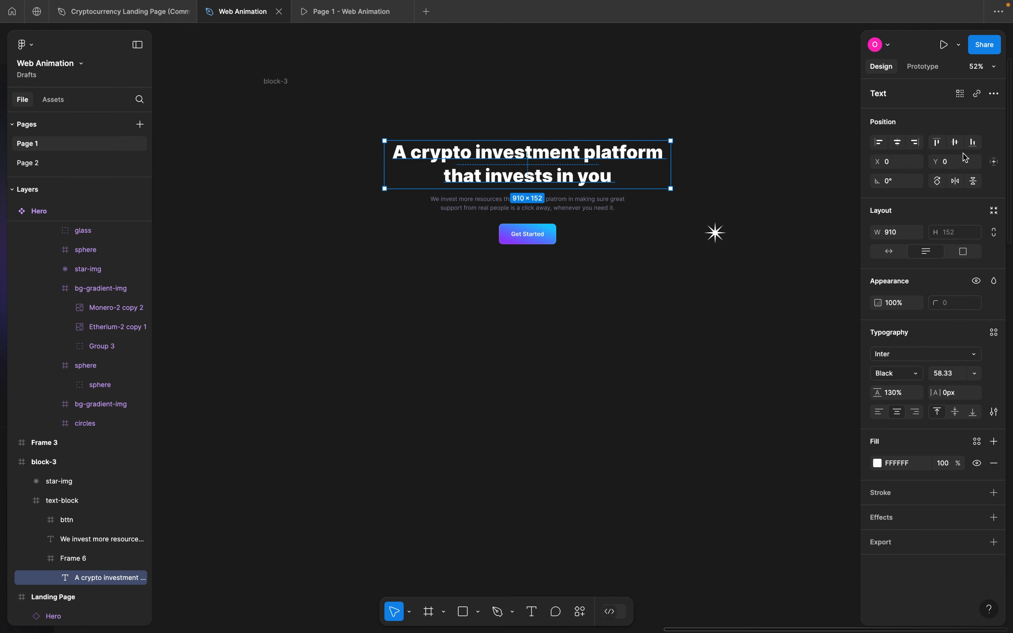
click(963, 167)
text(155)
key(Return)
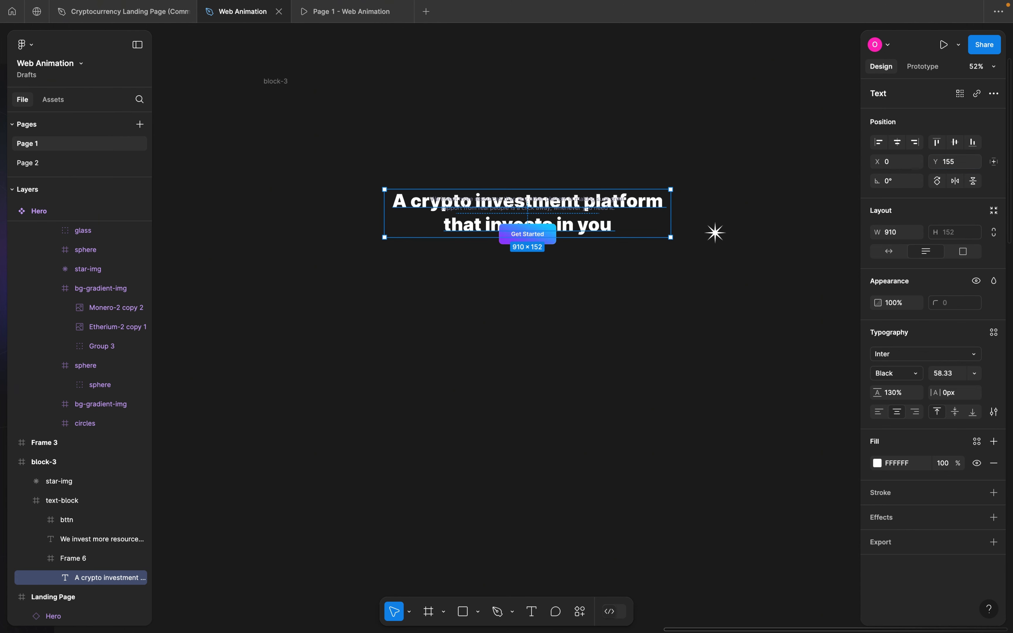
click(530, 149)
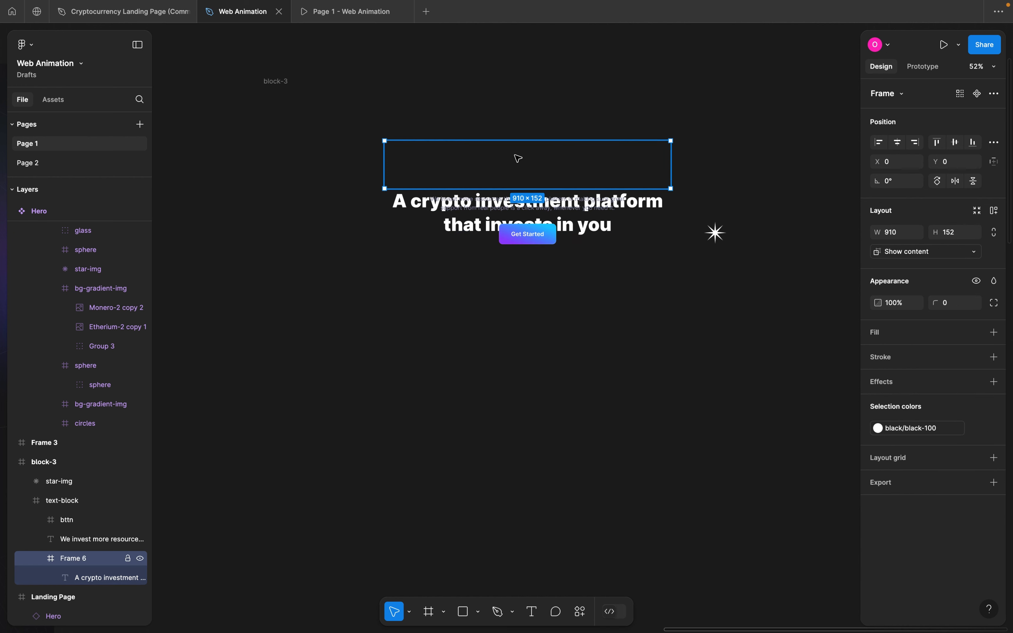
click(904, 254)
click(908, 235)
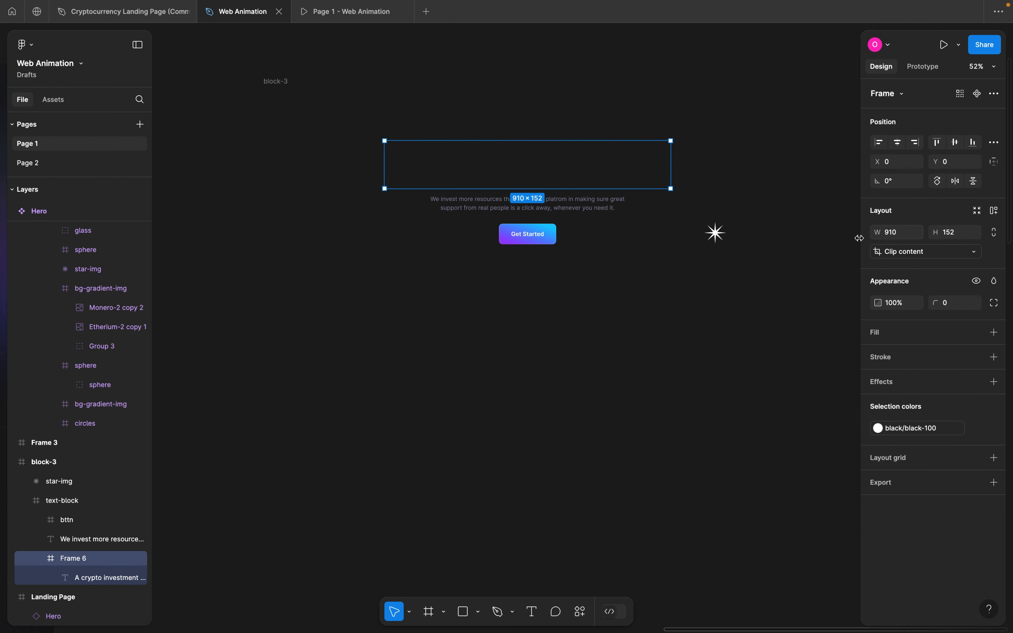
- Wrap the "We invest more resources" description text in its own frame
click(605, 211)
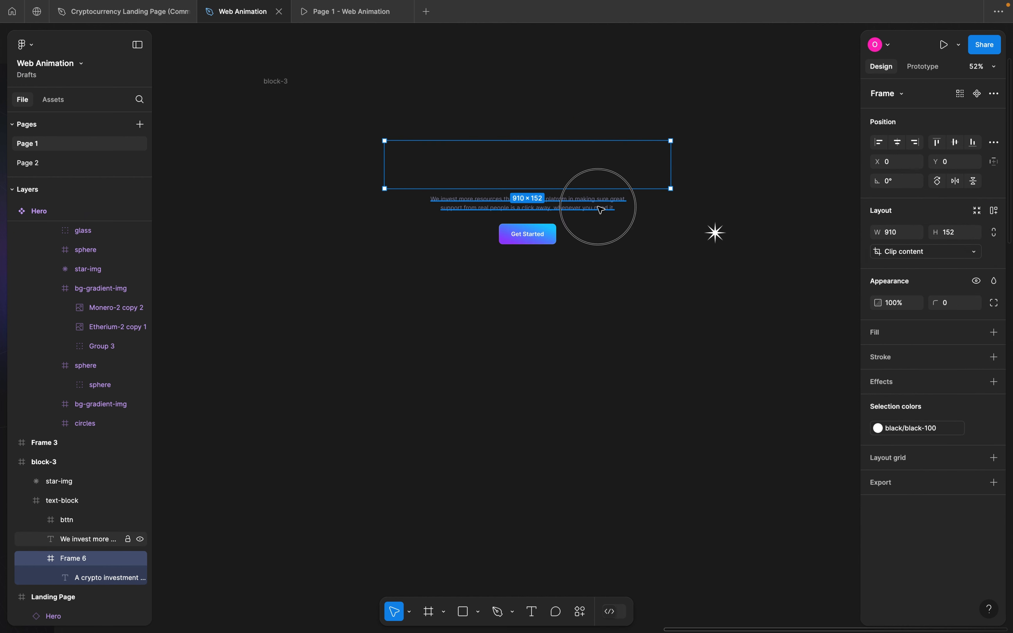
right_click(572, 212)
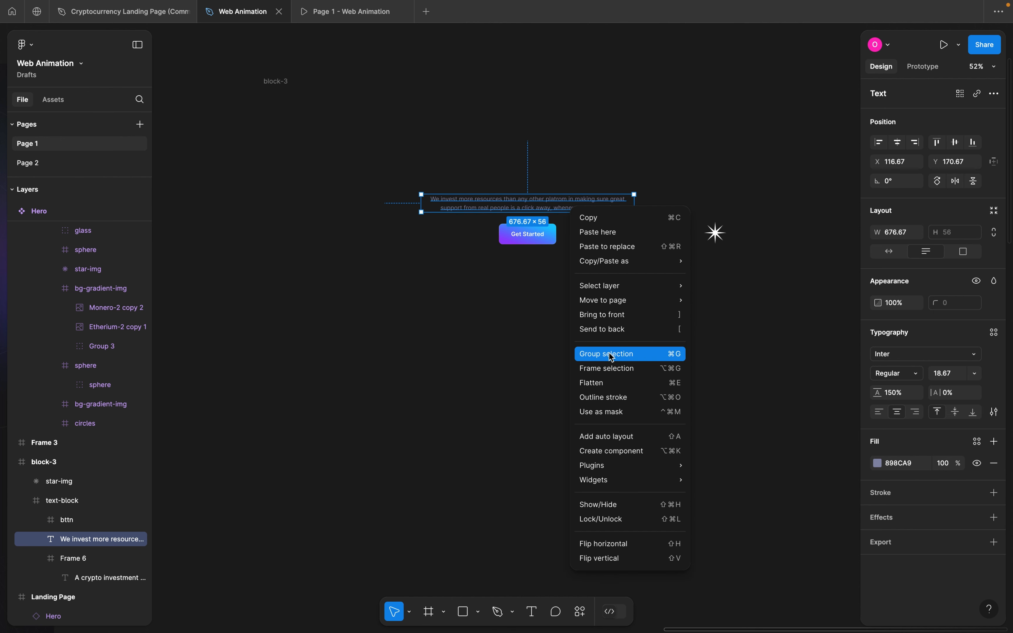
click(611, 369)
- Set the description's Y position to 60 within its frame and make that frame clip its content
double_click(569, 205)
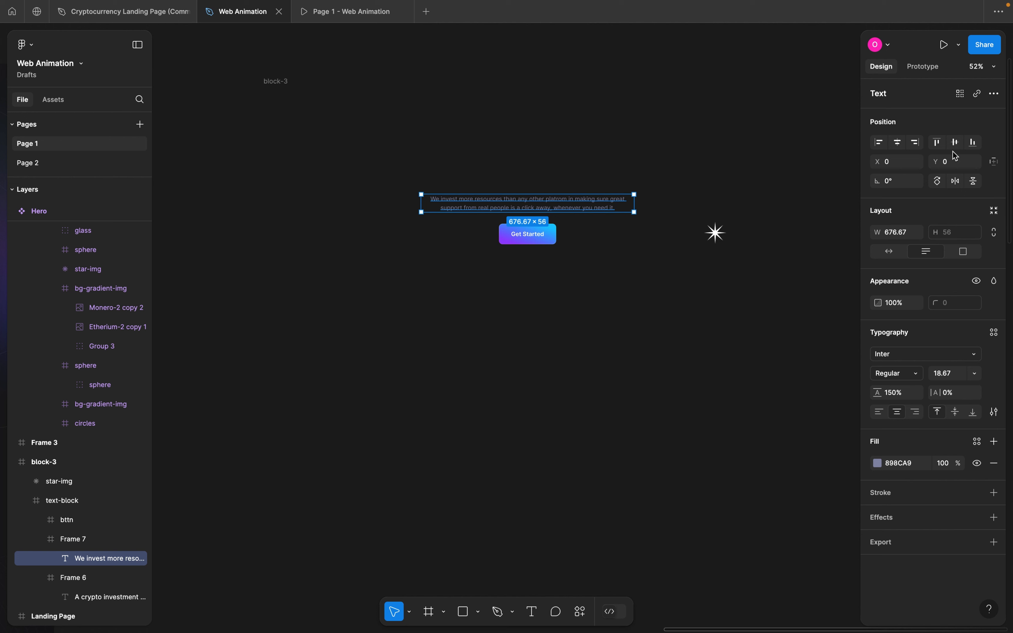
click(949, 159)
text(60)
key(Return)
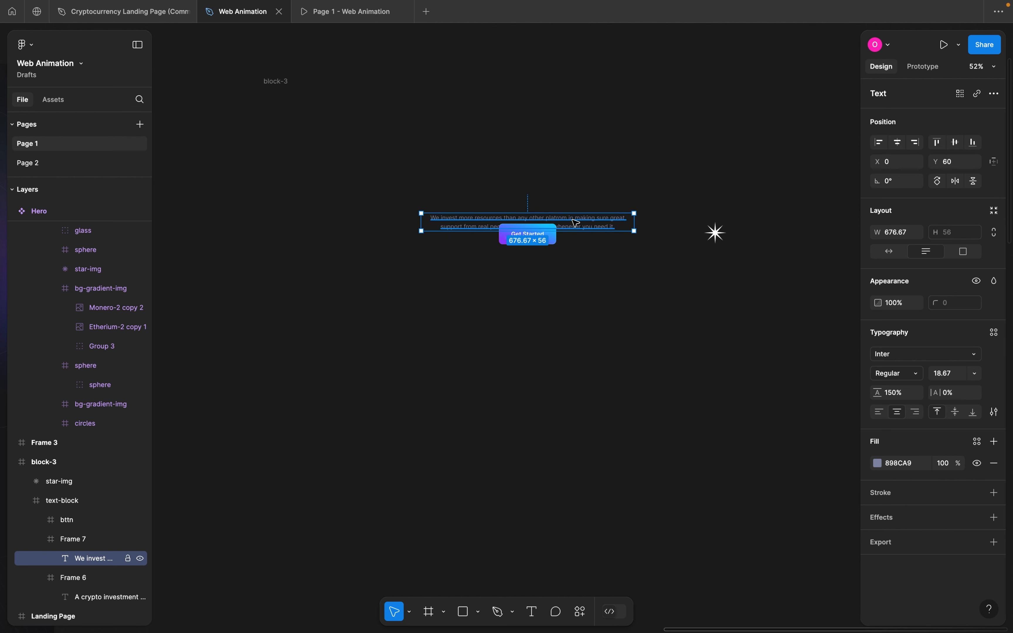
click(563, 206)
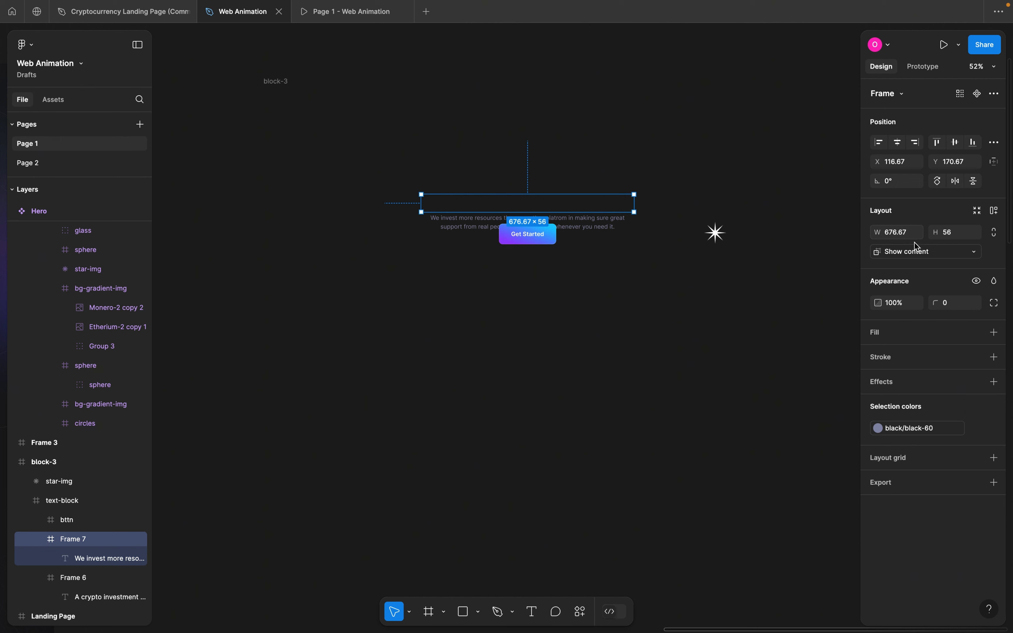
click(914, 252)
click(923, 238)
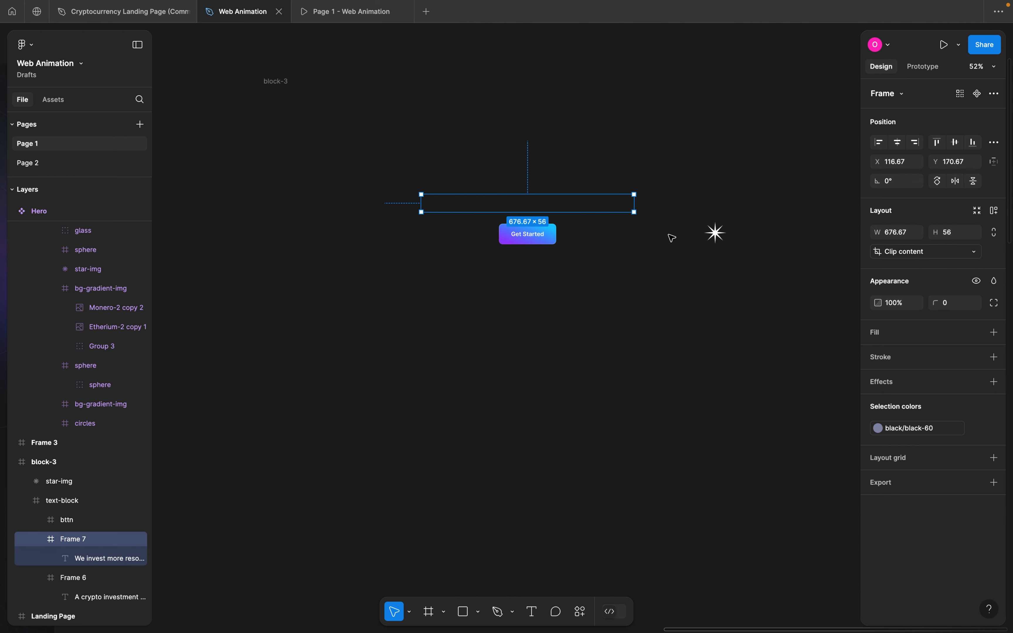
- Wrap the Get Started button in its own frame
click(526, 242)
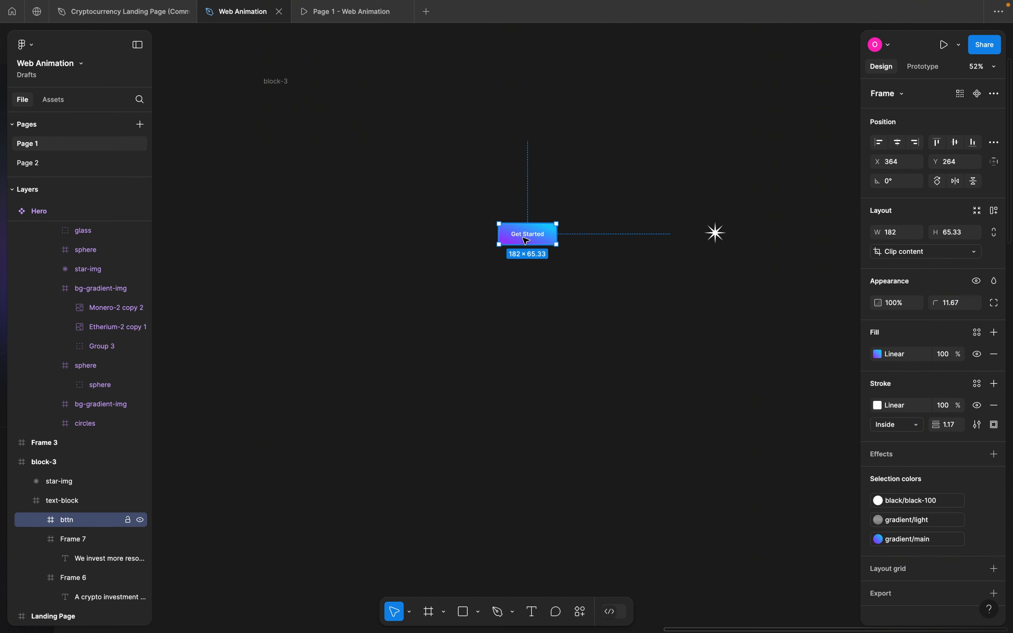
right_click(526, 241)
click(571, 348)
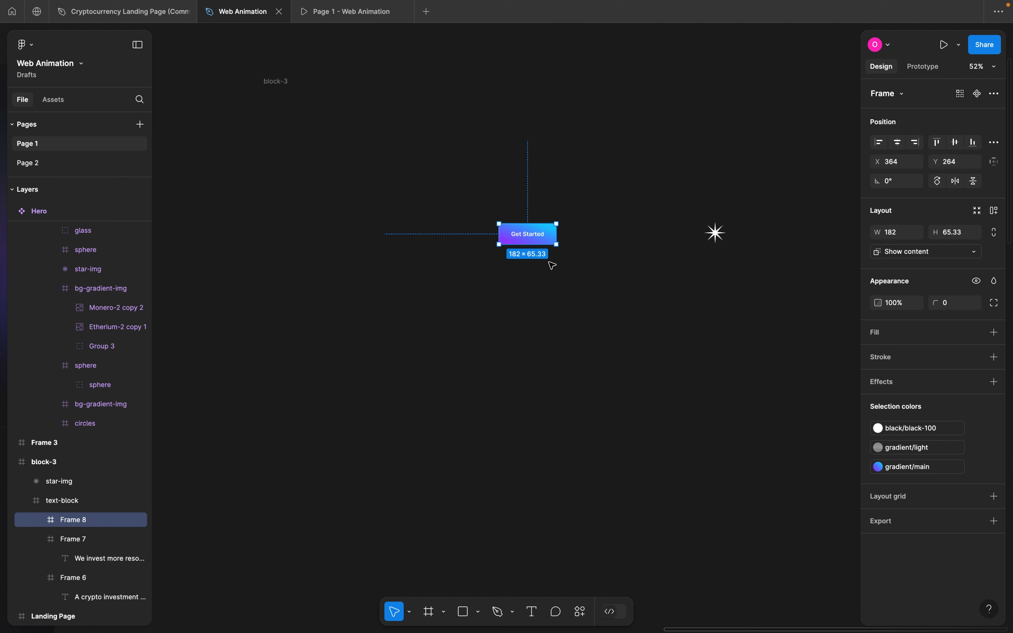
- Set the Get Started button's Y position to 70 within its frame and make that frame clip its content
double_click(529, 238)
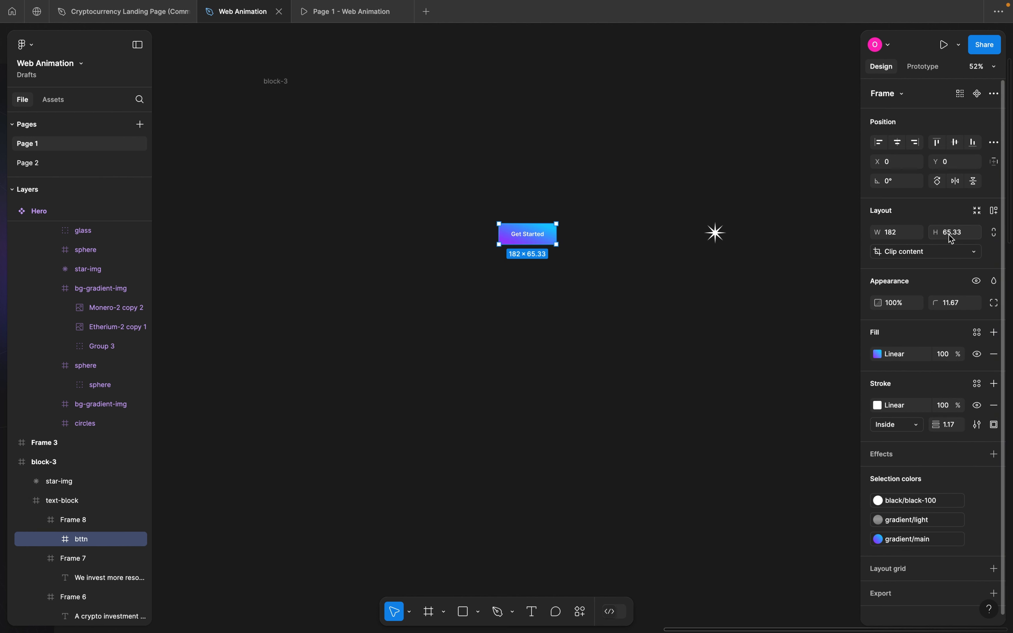
click(958, 167)
text(70)
key(Return)
click(523, 243)
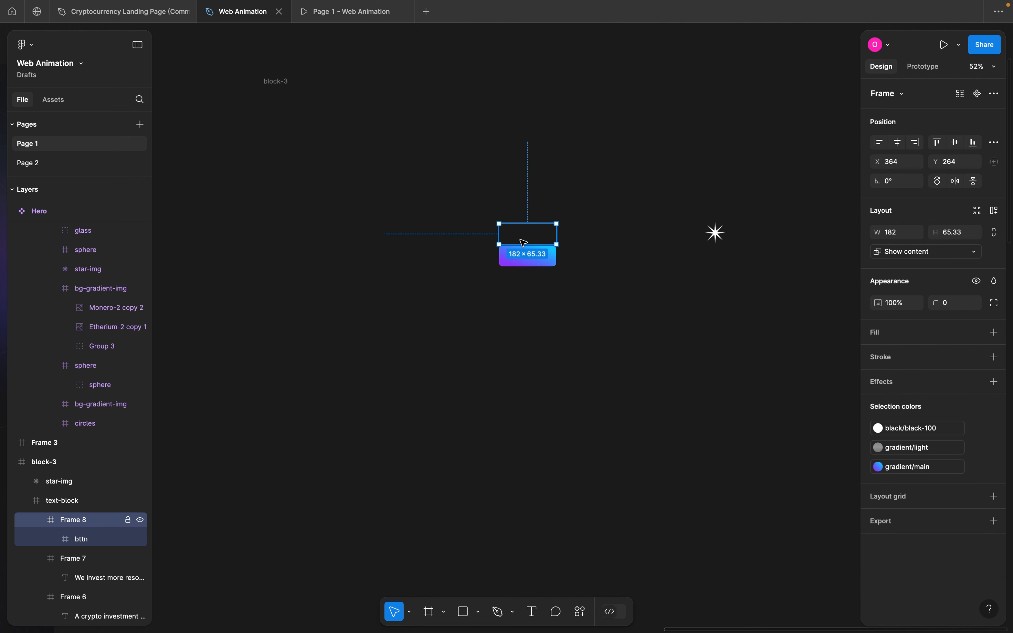
click(935, 251)
click(928, 243)
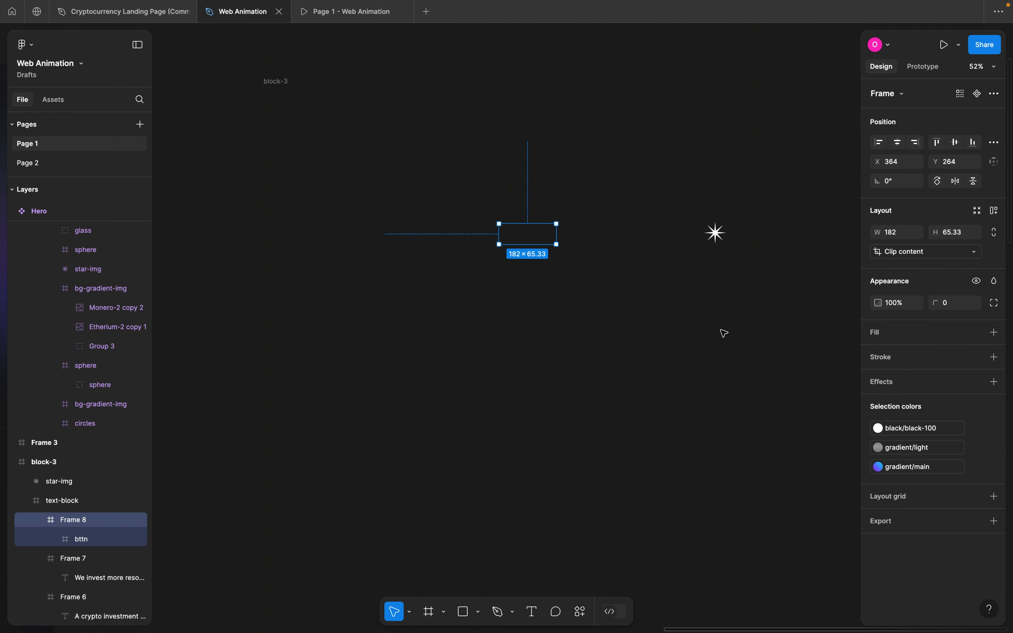
- Turn the block-3 copy into a component and add a second variant to it
click(722, 333)
scroll(640, 284, down, 2)
click(369, 131)
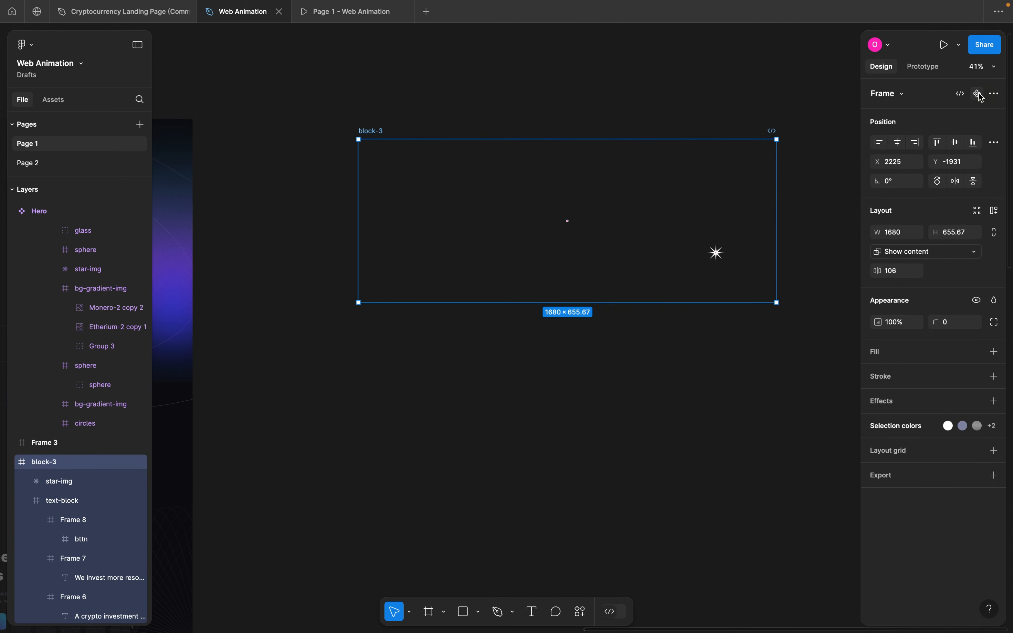
click(980, 95)
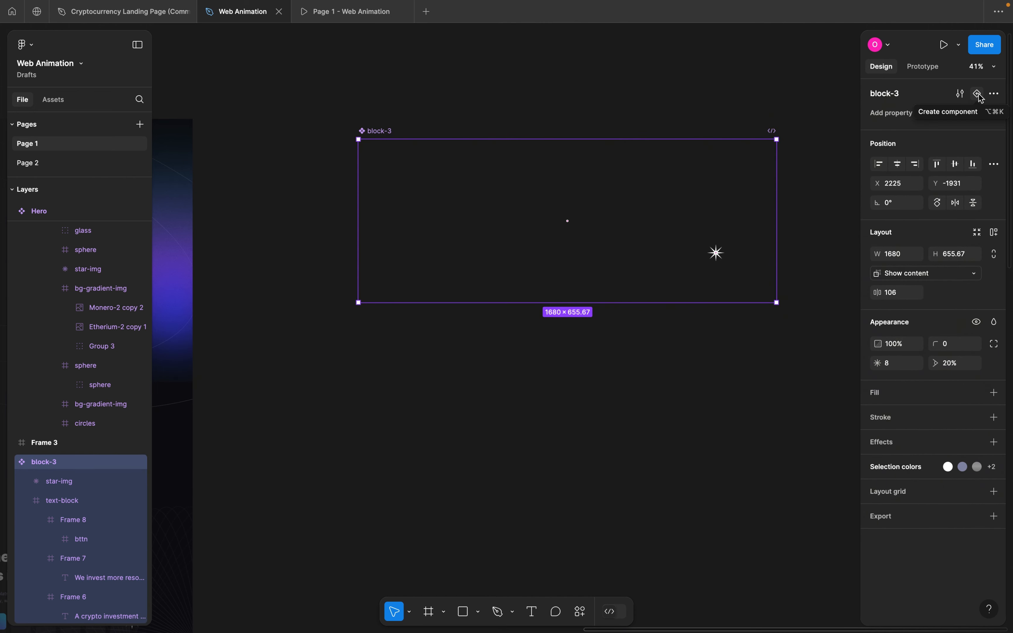
click(996, 94)
click(935, 116)
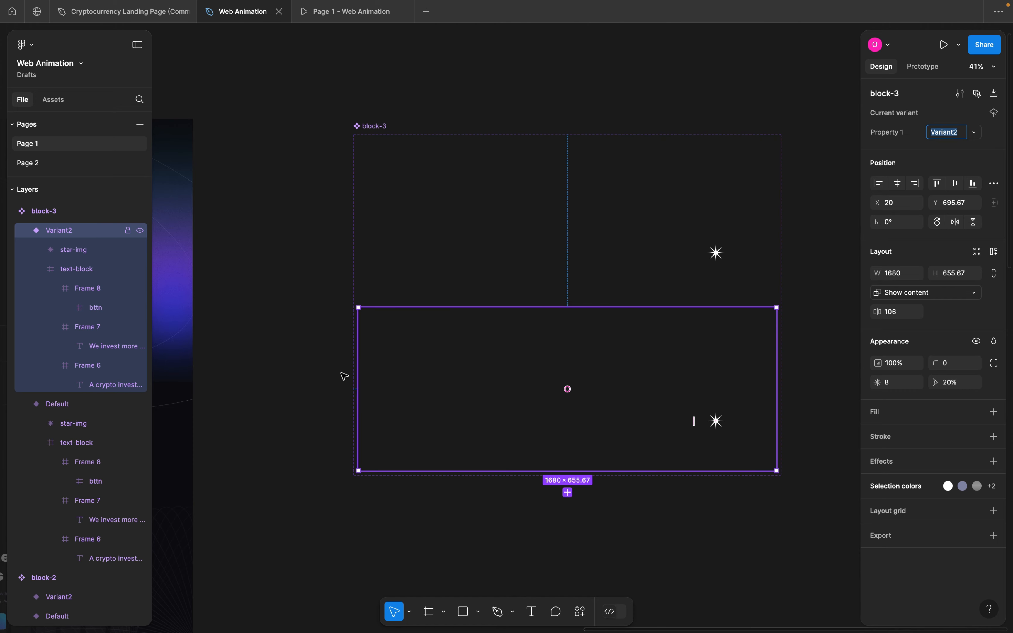
- Select the text-block frame inside block-3's Variant2
double_click(553, 375)
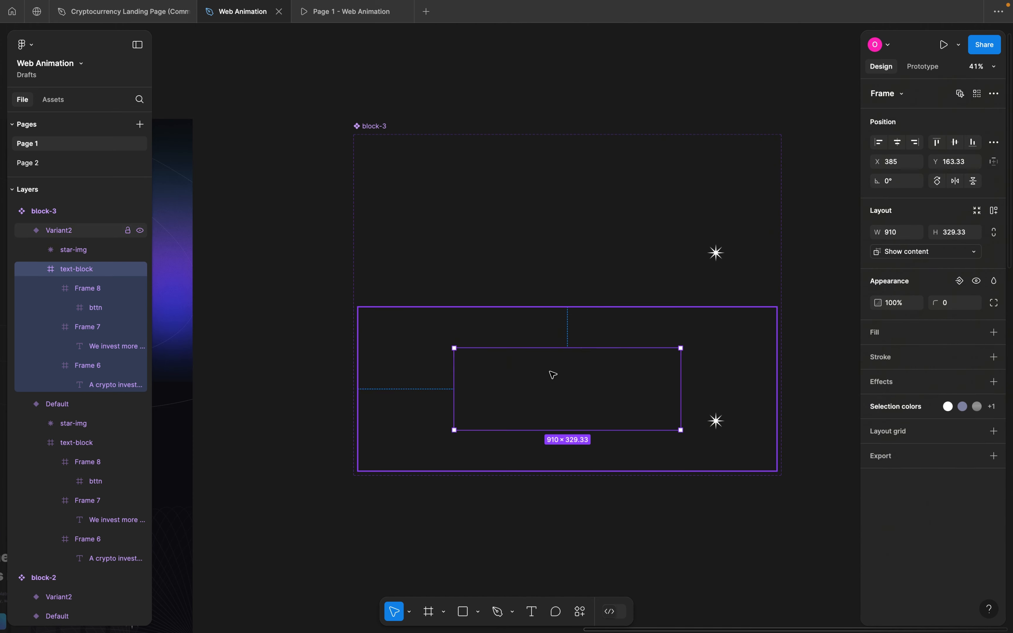
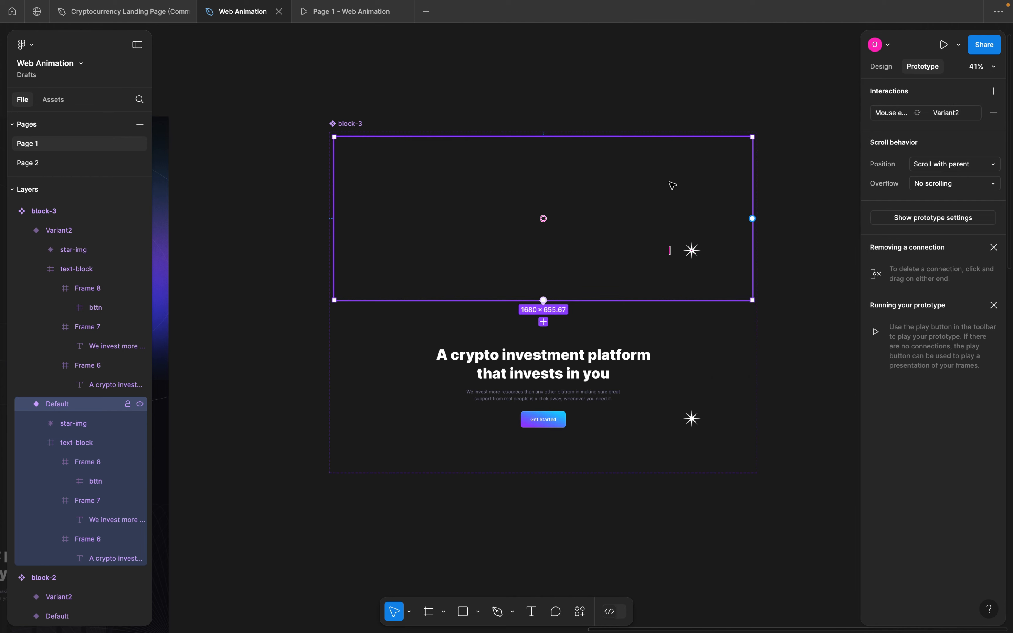
- Replace the landing page's block-3 frame with the copied block-3 component variant
scroll(669, 185, left, 3)
scroll(669, 185, down, 5)
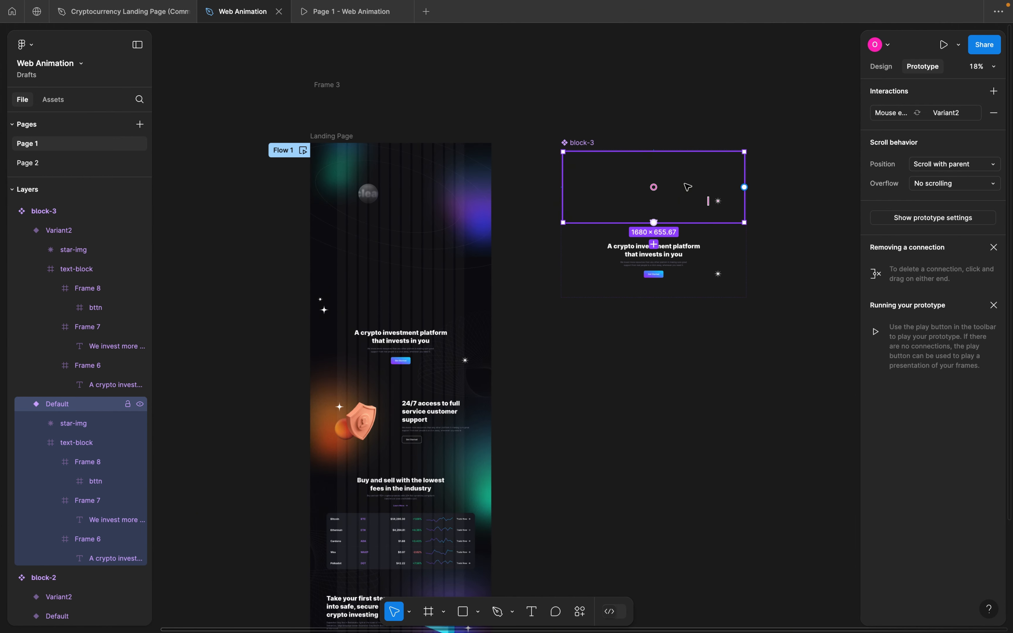
click(371, 360)
right_click(378, 358)
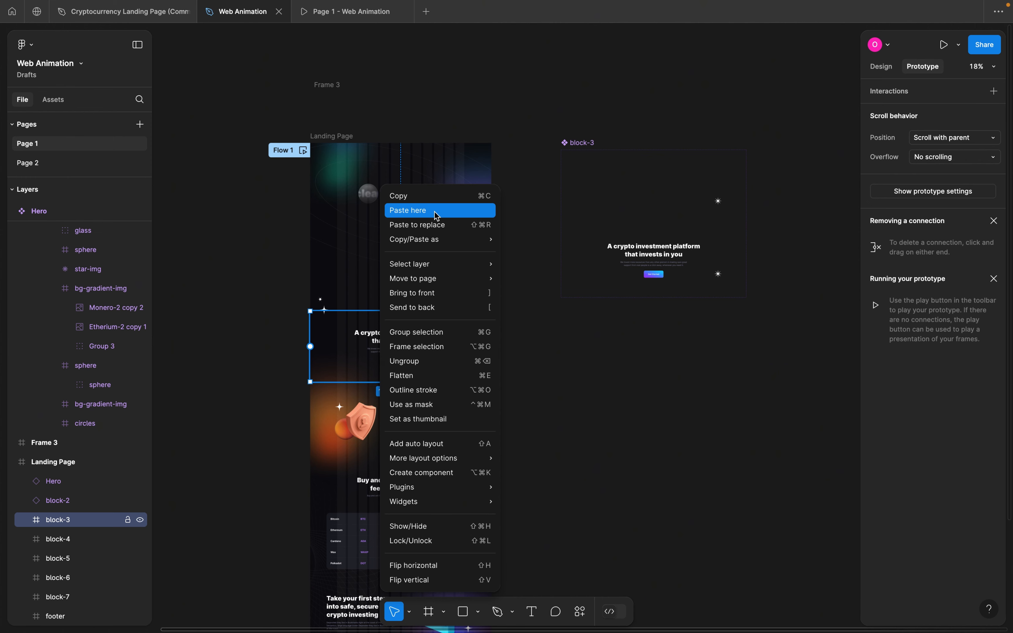
click(418, 225)
click(520, 303)
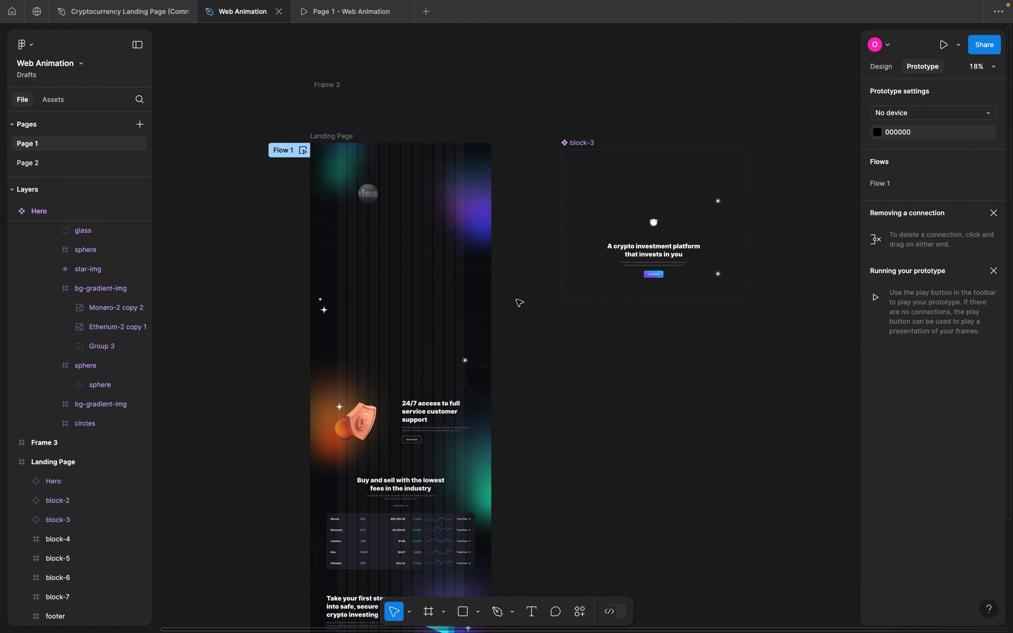
- Preview the prototype from the hero down to block-3 to check how its heading, text and button animate in
click(349, 22)
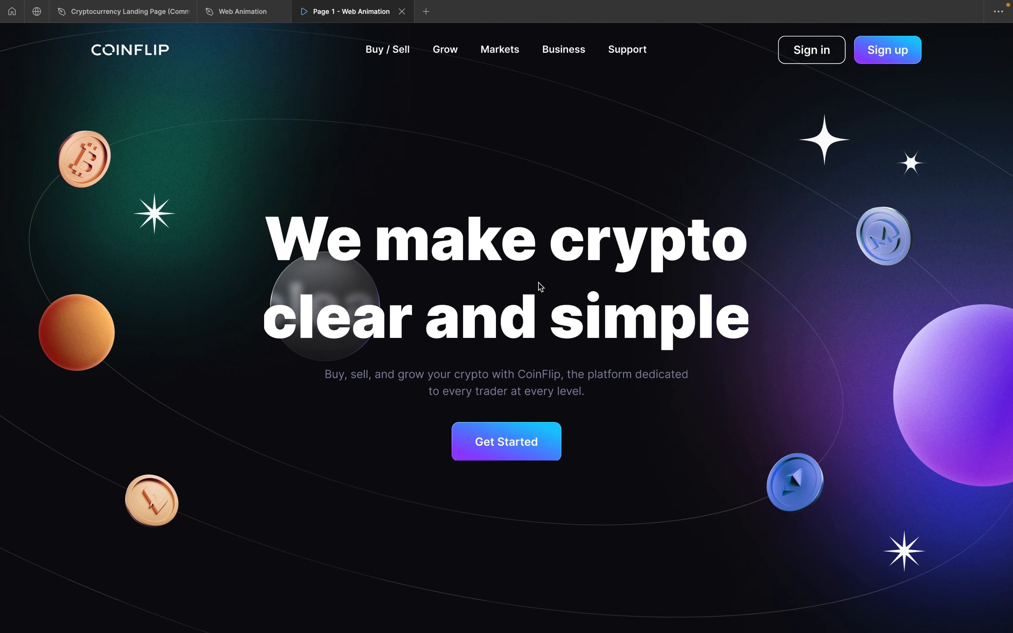
scroll(539, 293, down, 5)
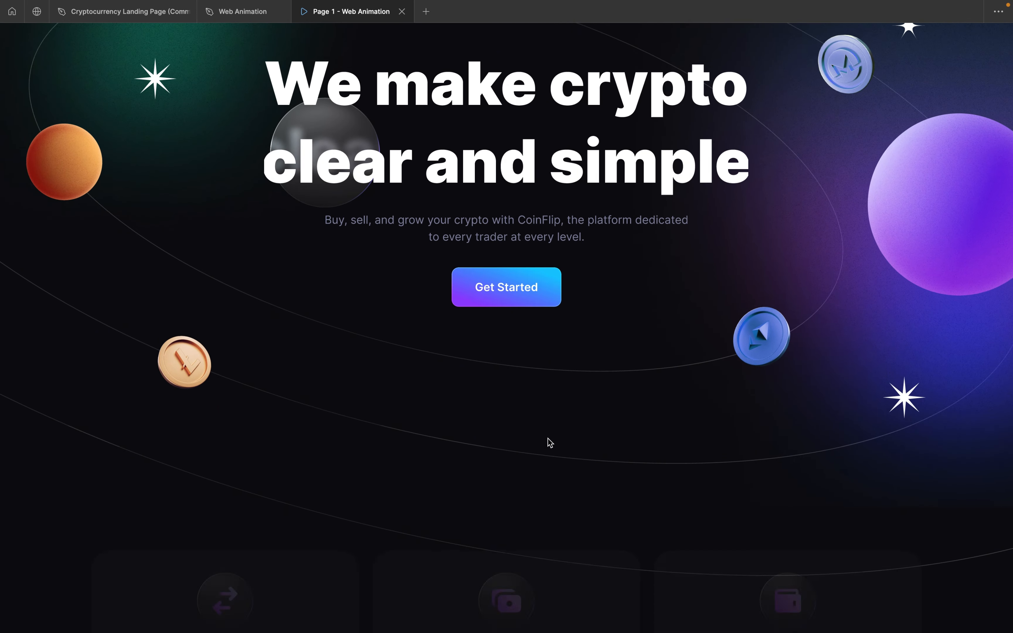
scroll(550, 443, down, 8)
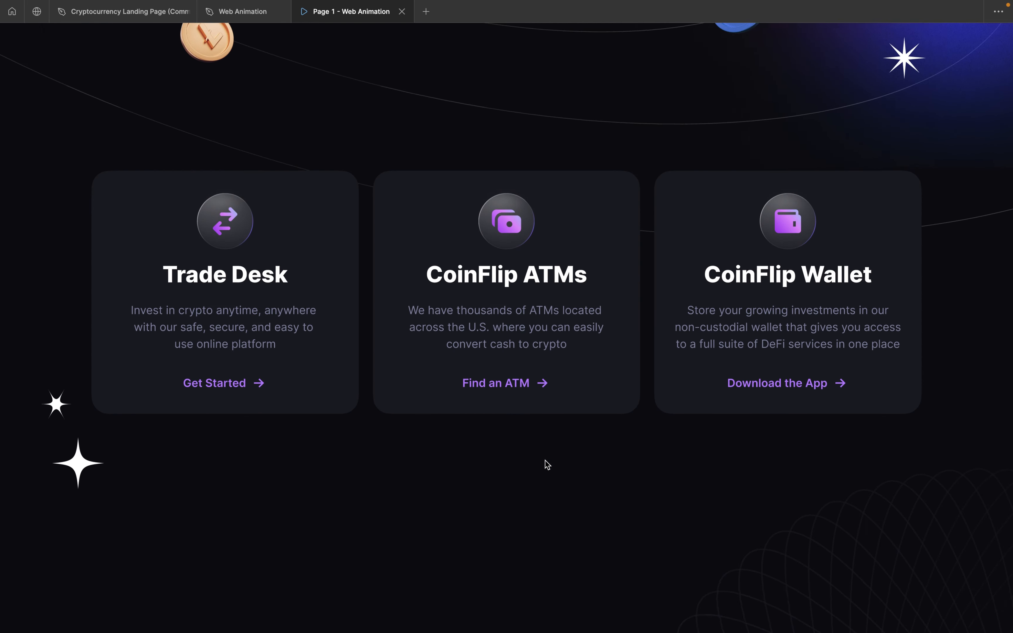
scroll(548, 463, down, 2)
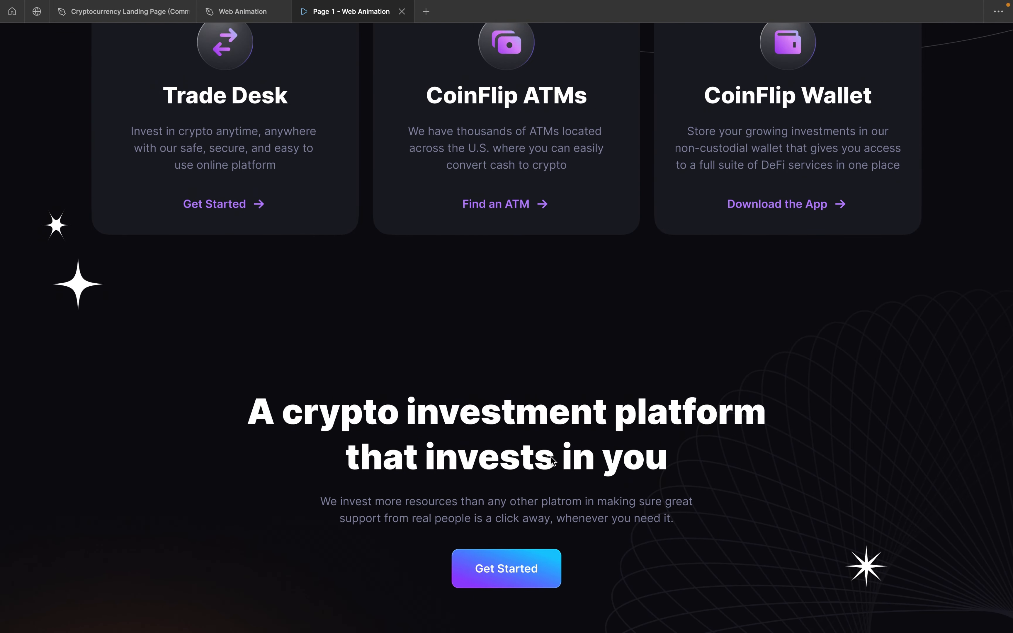
scroll(564, 393, down, 4)
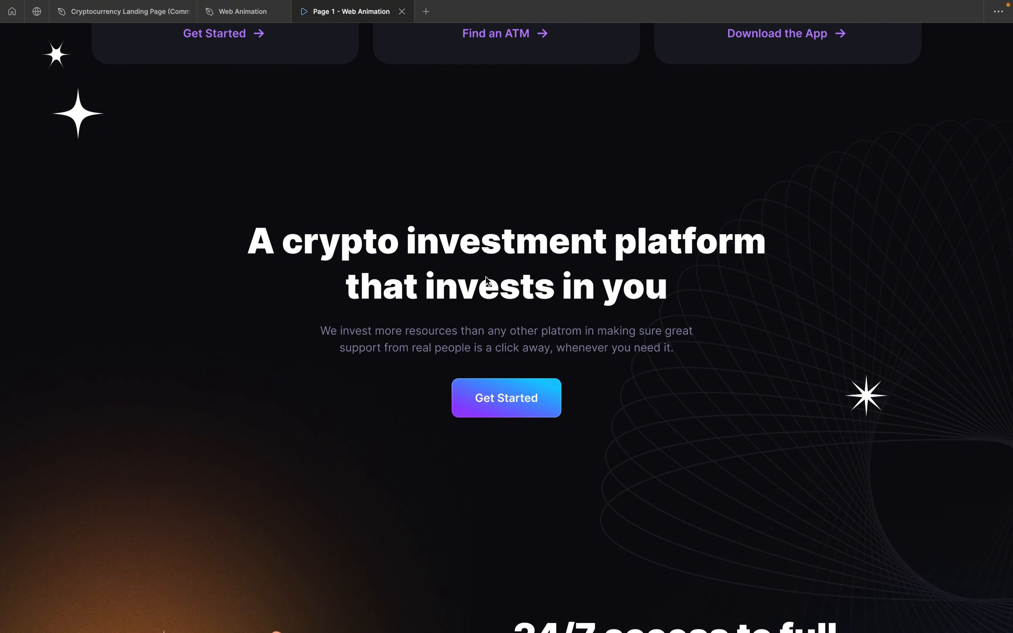
- Set a 200 ms delay on the mouse-enter interaction of block-3's Default variant
click(238, 12)
click(729, 180)
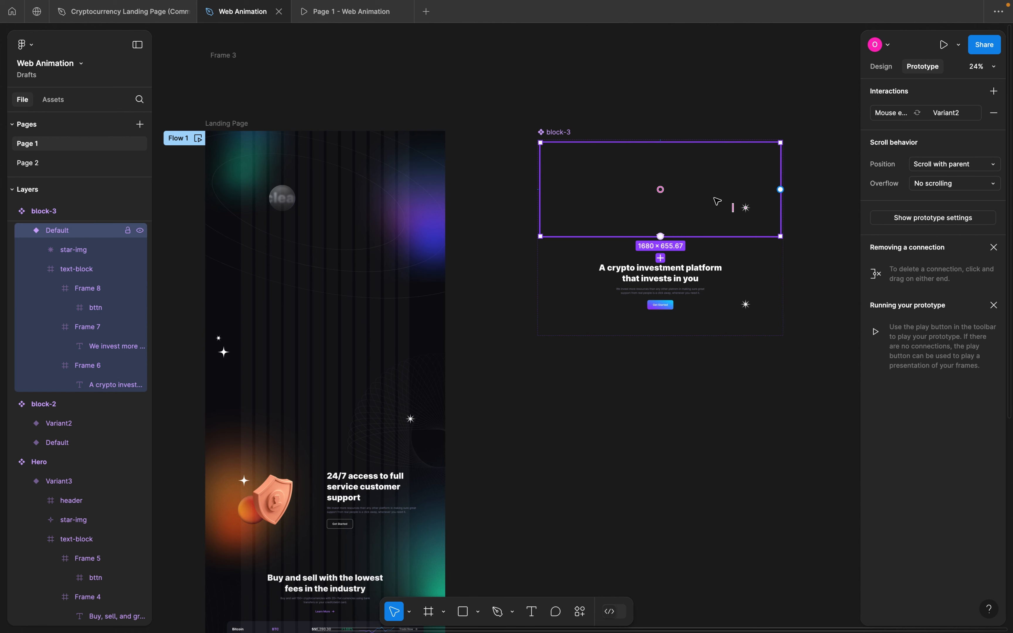
scroll(714, 207, right, 2)
ctrl+scroll(715, 206, up, 5)
ctrl+scroll(714, 197, down, 1)
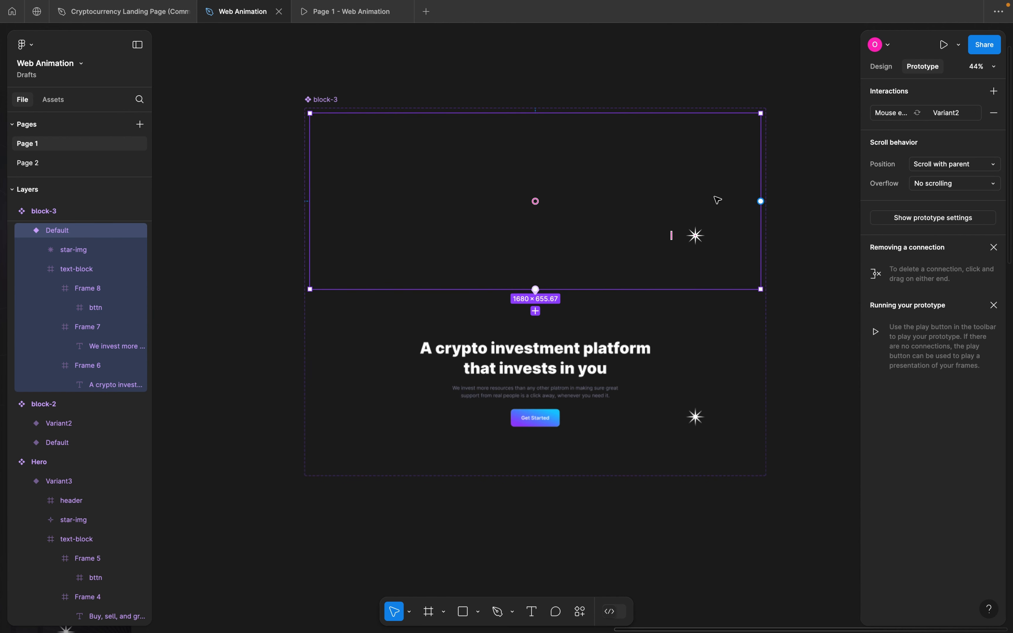
scroll(714, 196, down, 1)
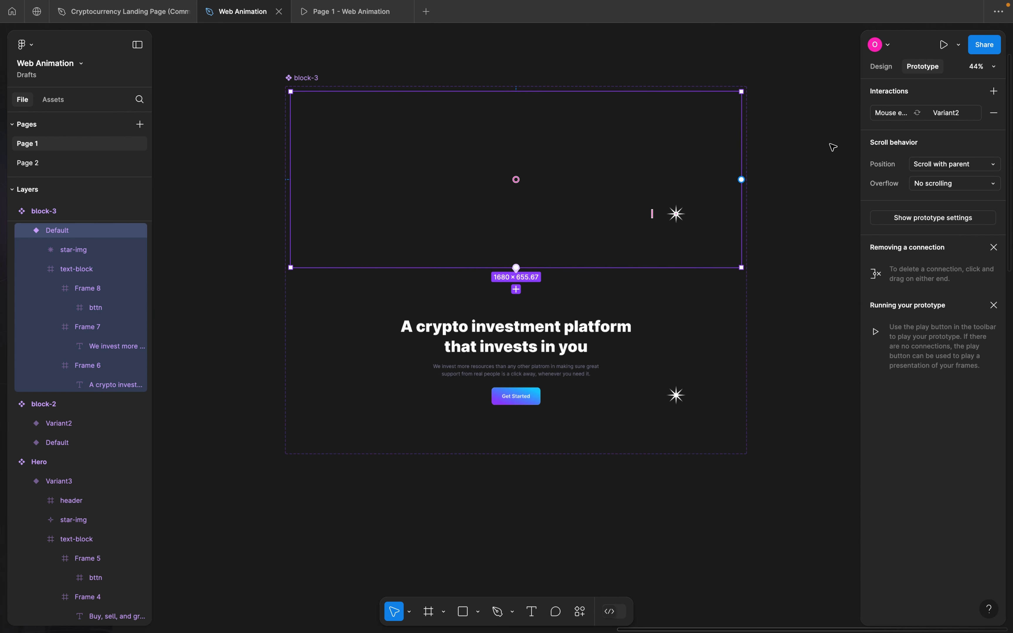
click(890, 117)
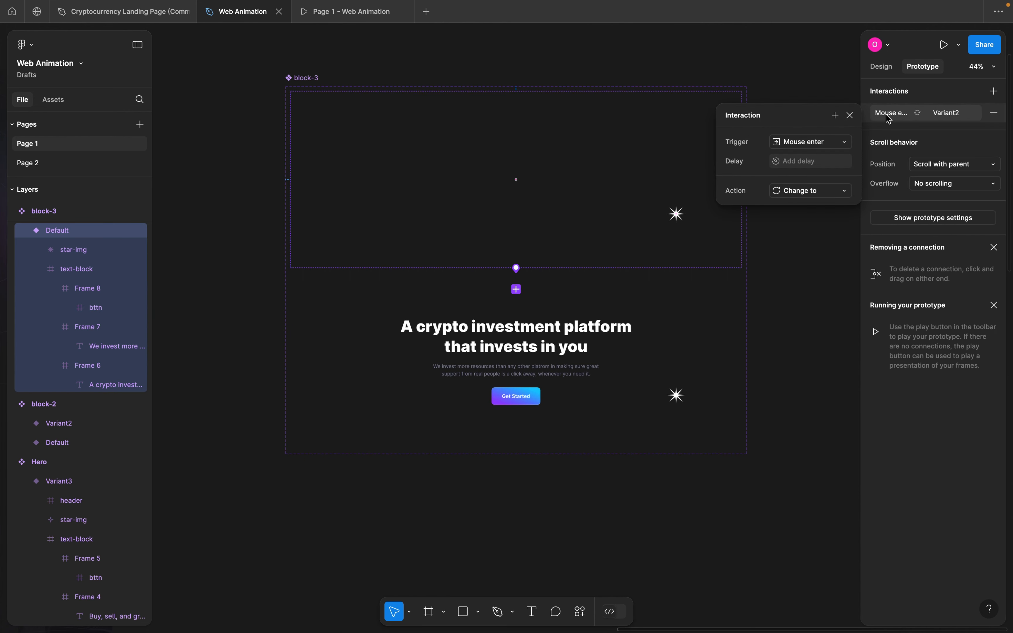
click(812, 162)
text(2)
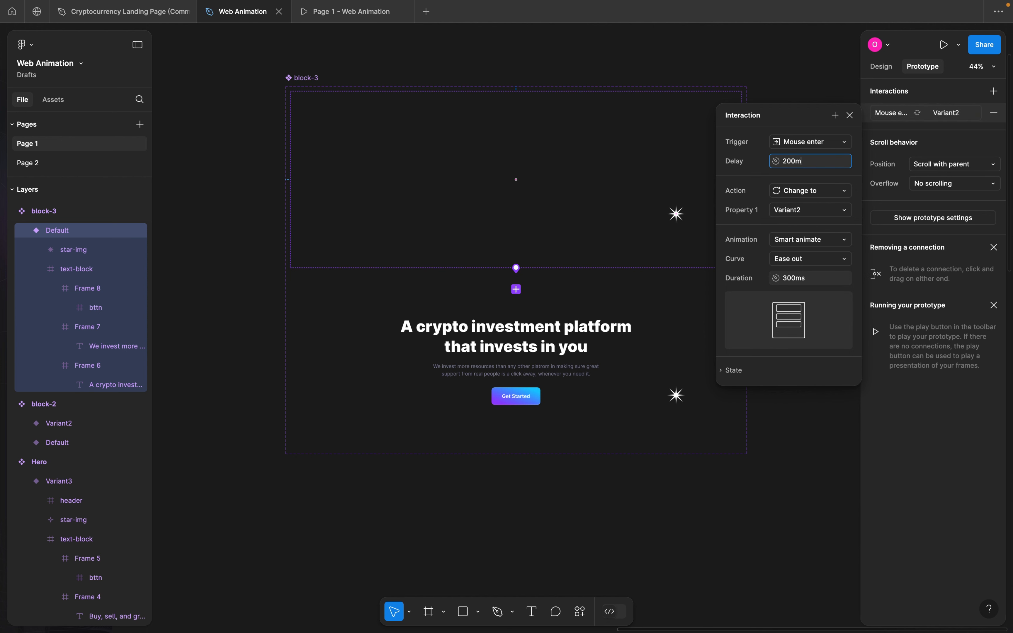
text(00ms)
key(Return)
click(850, 115)
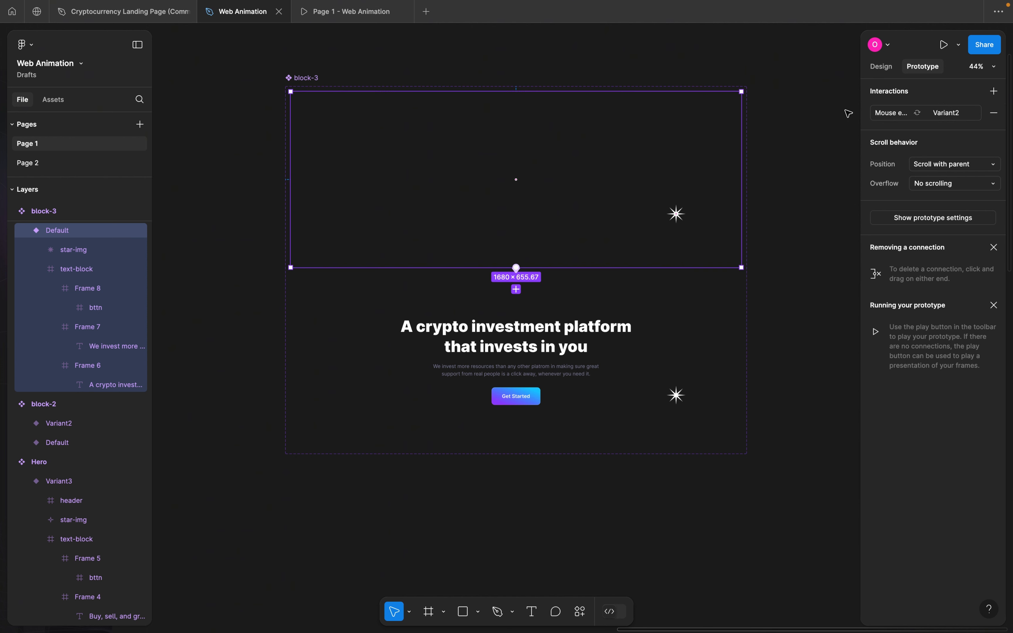
- Preview block-3 again in the prototype to check its animation timing and look at the section below it
click(366, 14)
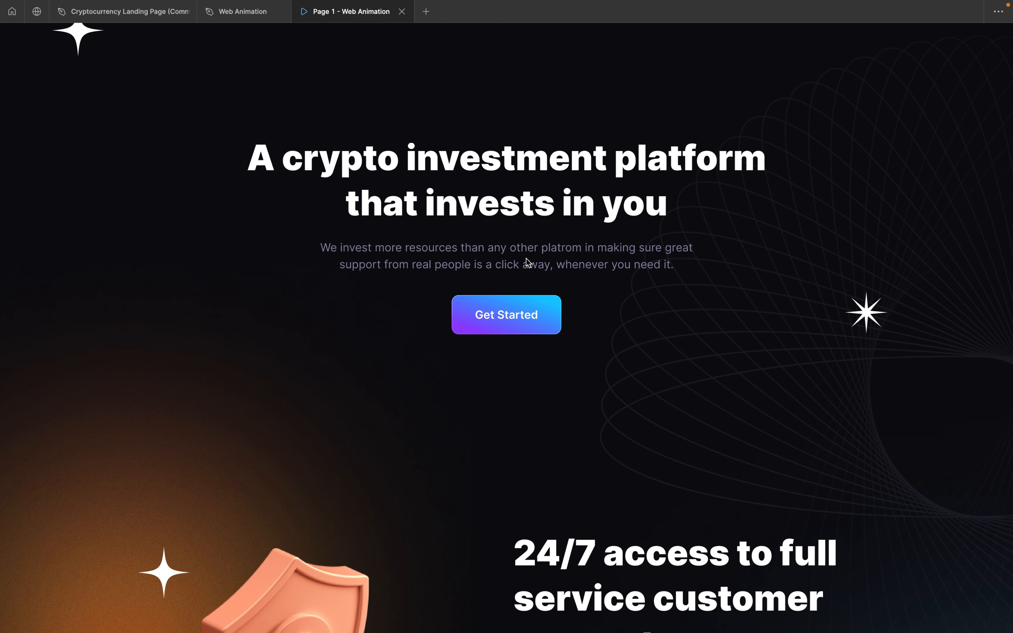
scroll(528, 262, down, 6)
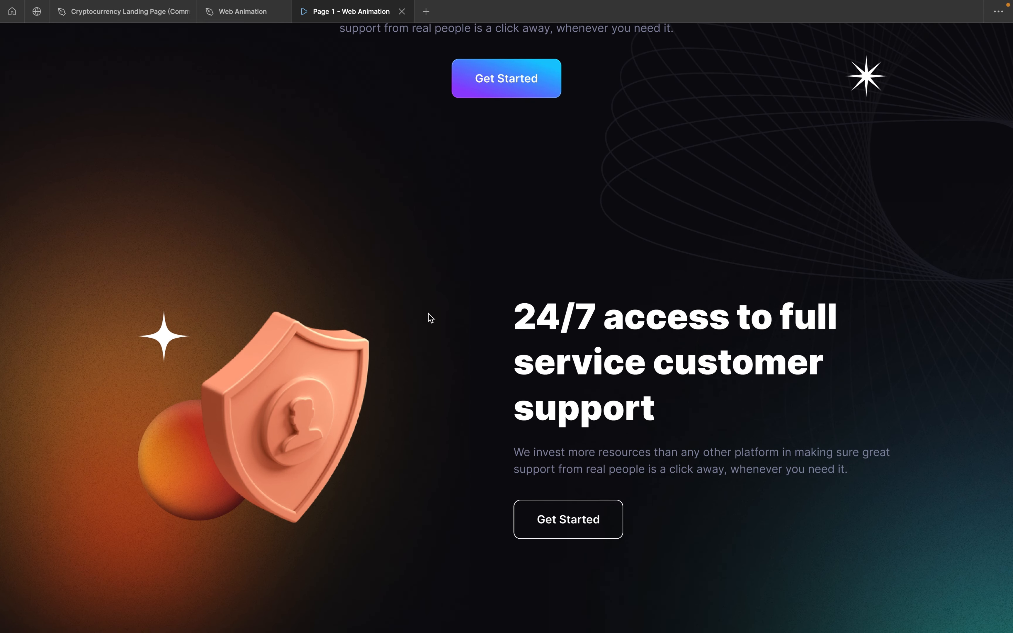
click(239, 11)
- Move the block-3 component set from beside the landing page to below the block-2 component set
scroll(498, 326, down, 5)
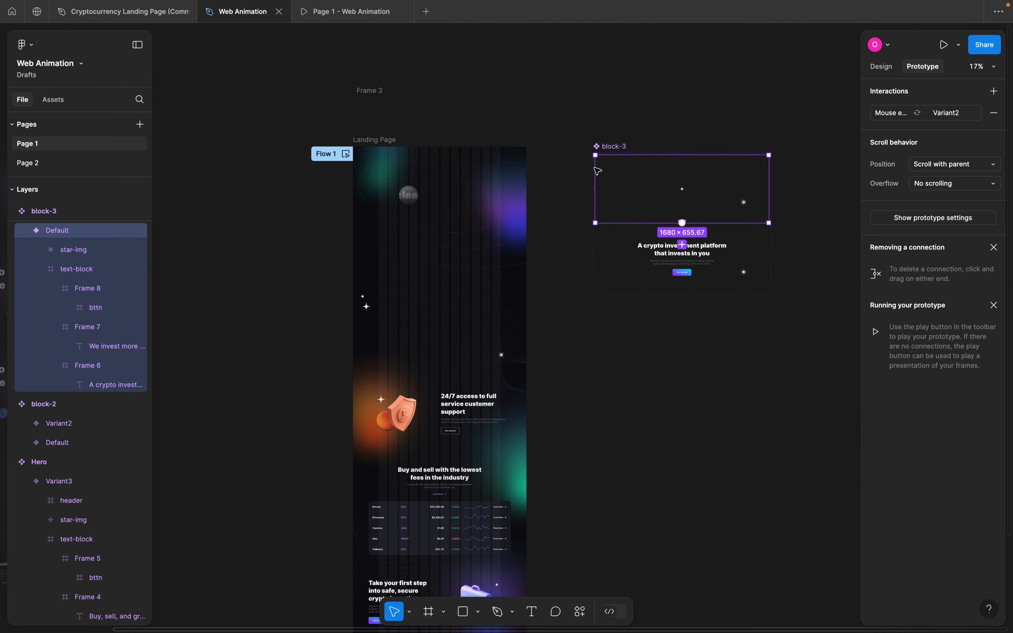
scroll(598, 171, down, 4)
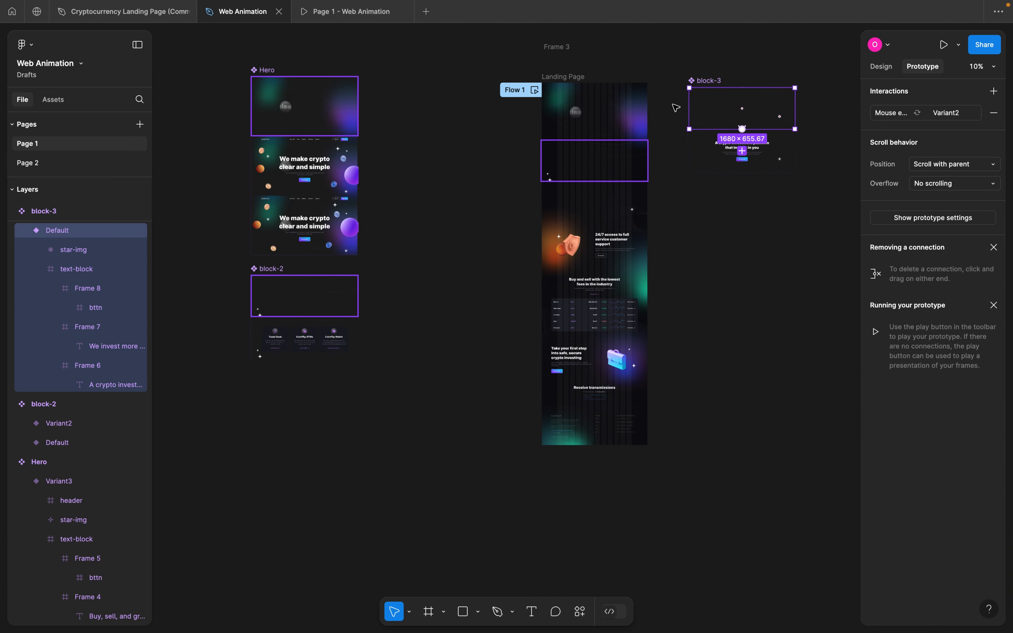
click(710, 80)
drag(710, 80, 266, 381)
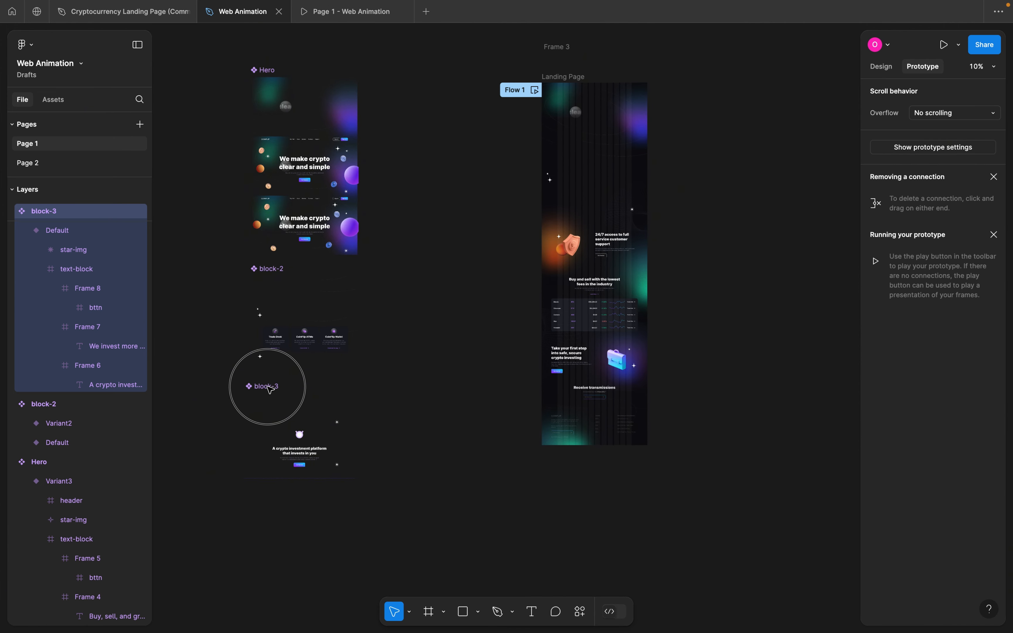
- Duplicate block-4 from the landing page onto the empty canvas to its right
scroll(619, 232, up, 4)
click(618, 232)
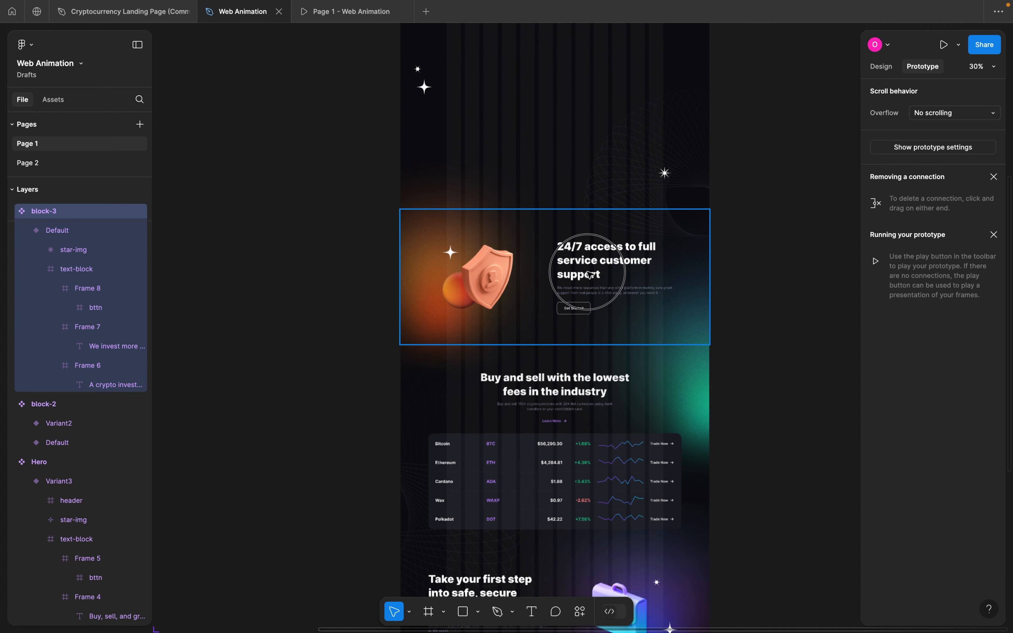
scroll(618, 231, down, 3)
scroll(588, 275, up, 2)
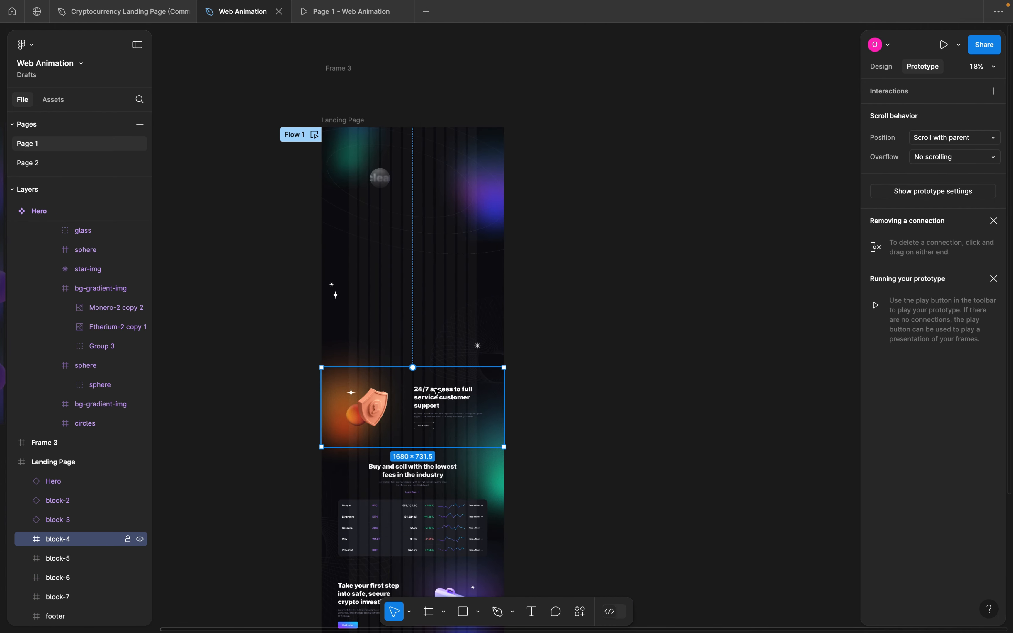
drag(435, 389, 684, 156)
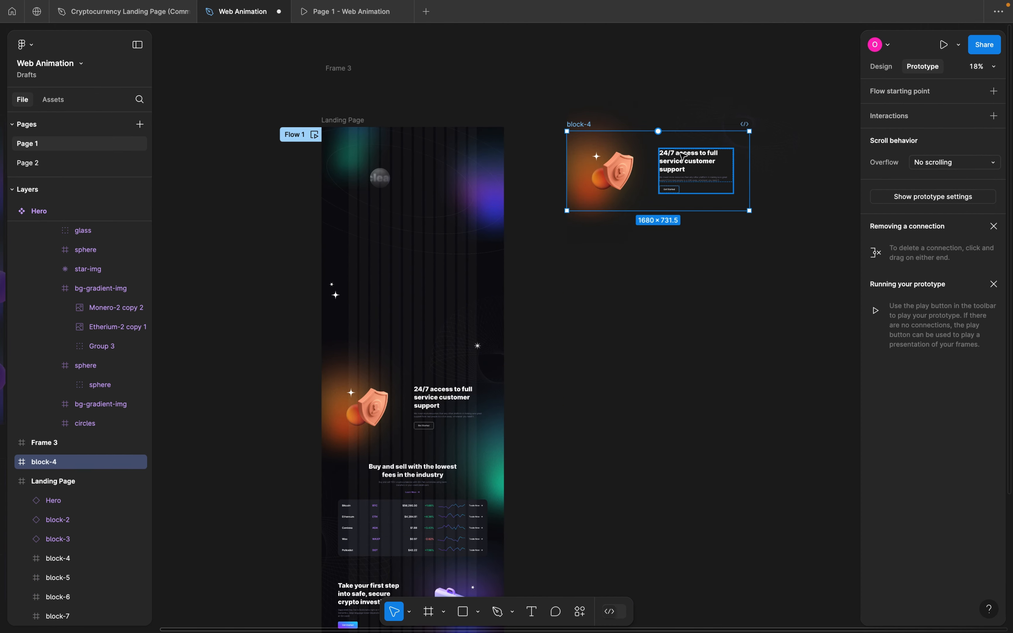
- Set the X position of the shield image frame in the block-4 copy to -1000
scroll(683, 159, up, 5)
scroll(685, 179, right, 3)
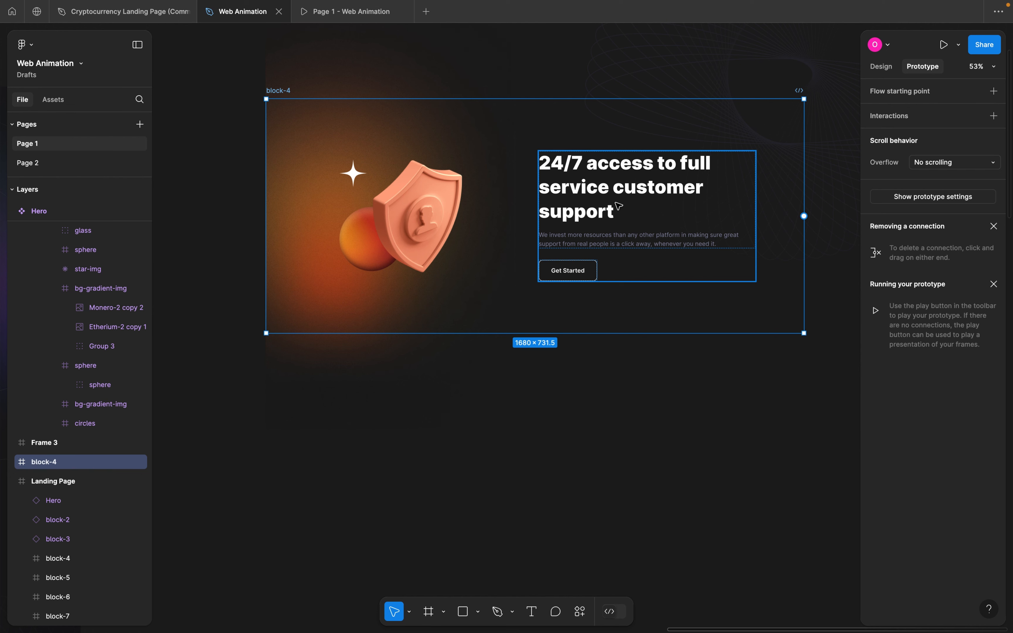
click(593, 210)
click(418, 240)
click(603, 212)
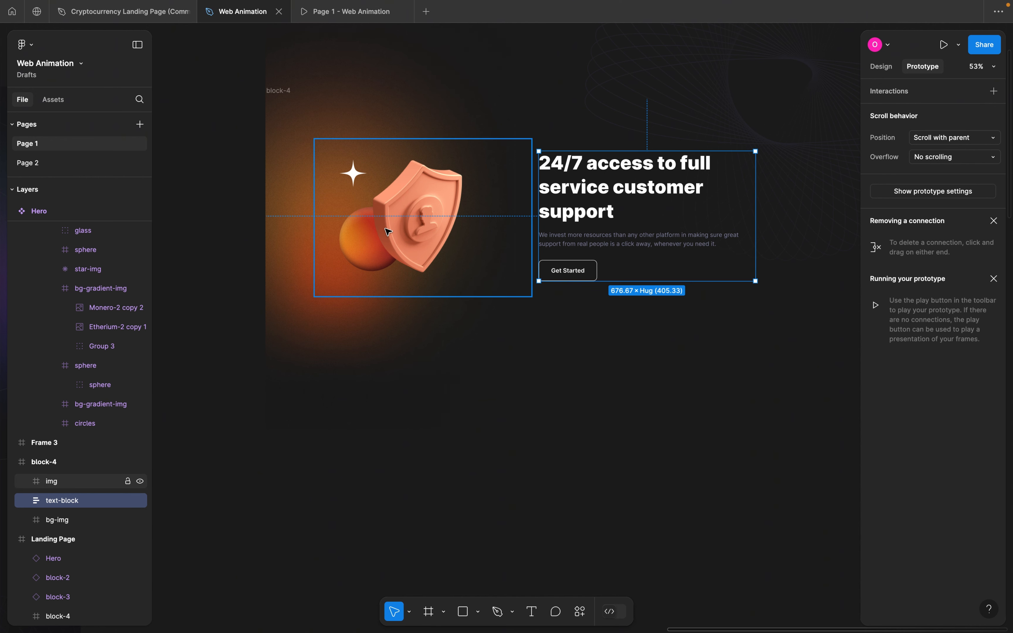
click(411, 215)
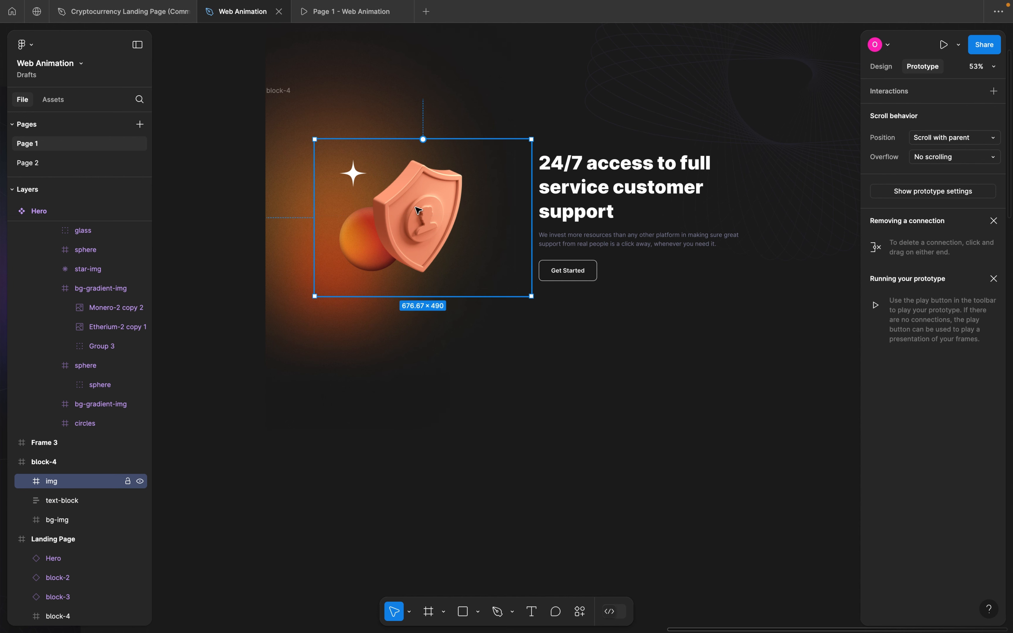
click(880, 67)
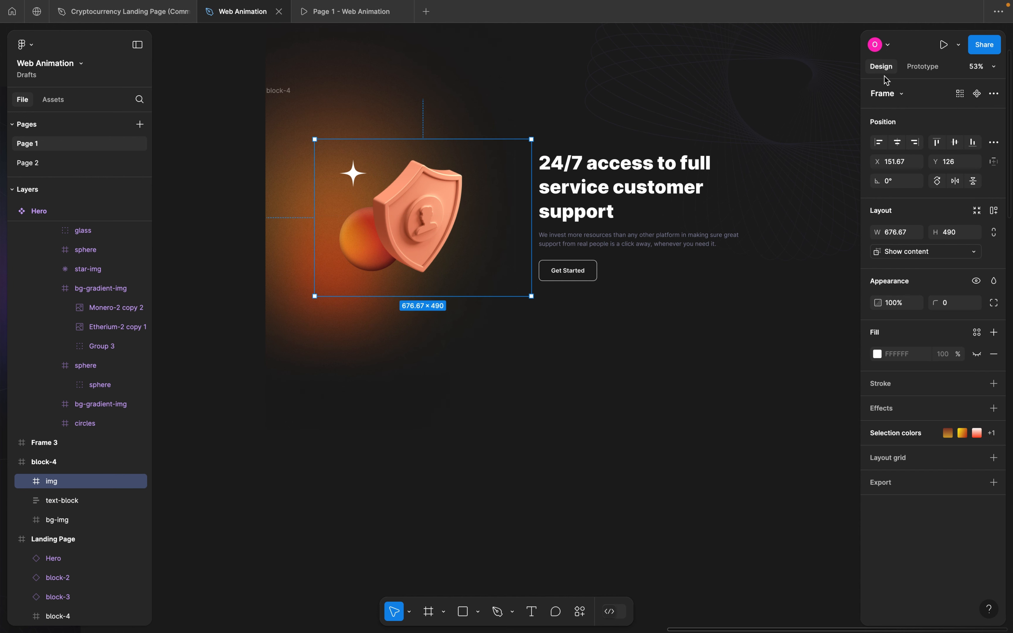
click(905, 164)
text(-1000)
key(Return)
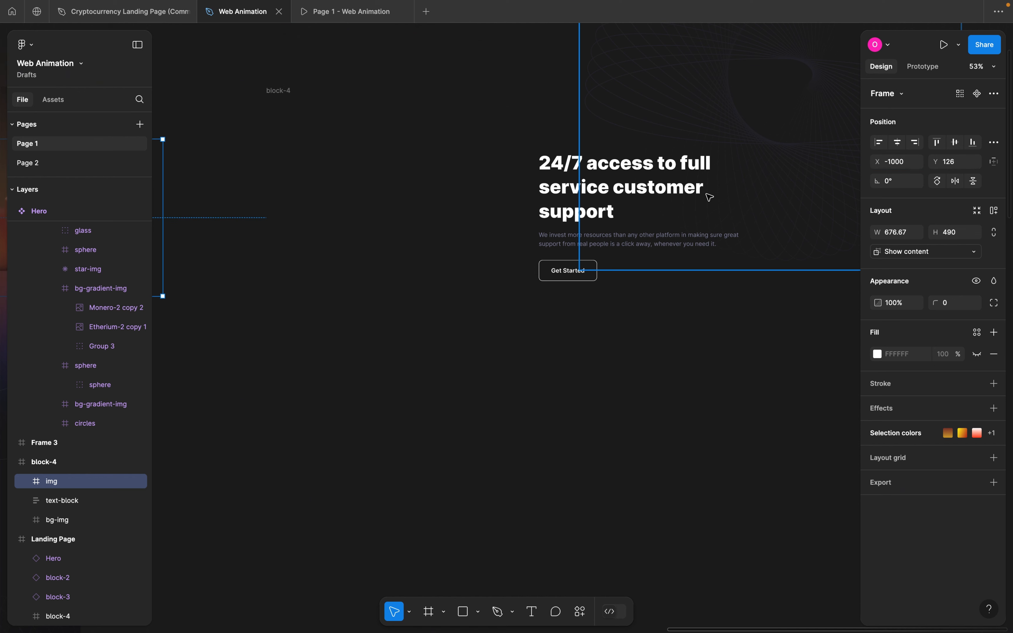
- Change the shield image frame's X position to -800 so it sits closer to the block-4 copy
scroll(709, 197, down, 5)
scroll(709, 198, up, 2)
scroll(710, 197, right, 2)
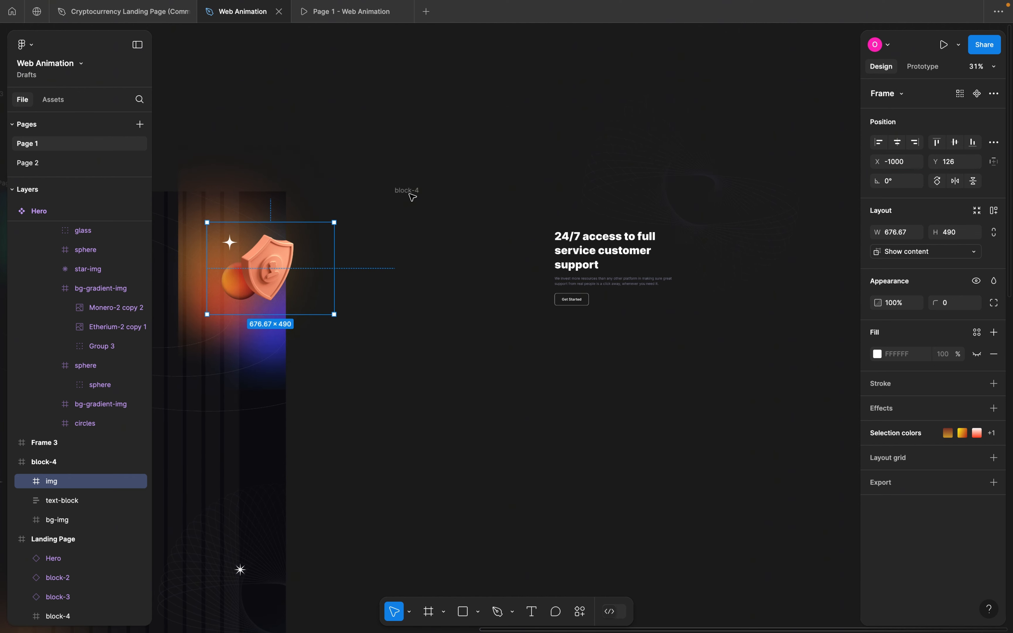
click(898, 163)
text(-800)
key(Return)
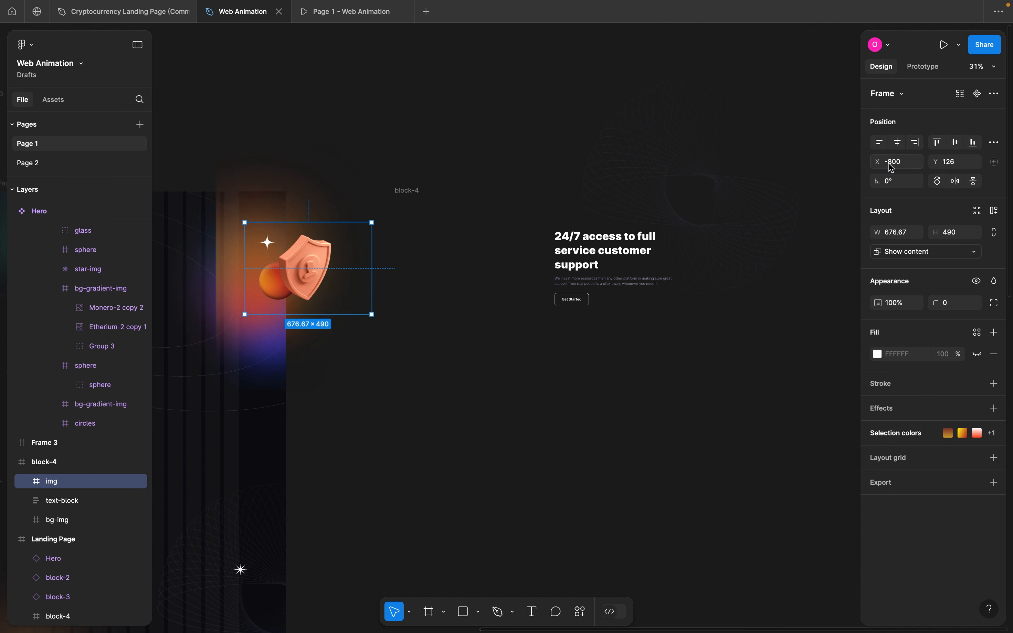
- Set the X position of the text-block in the block-4 copy to 1500
click(410, 200)
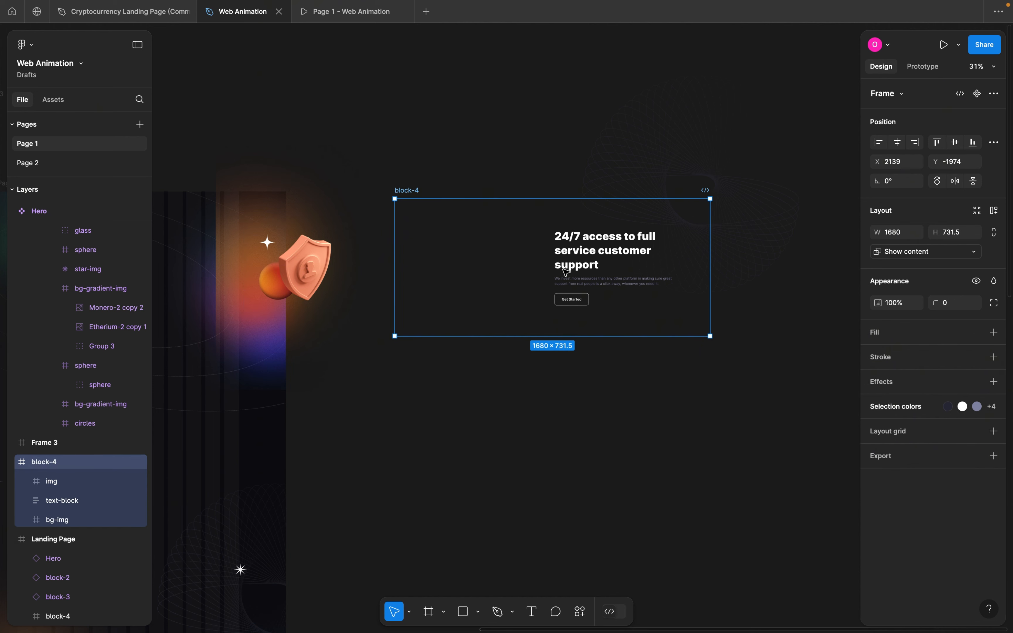
click(669, 240)
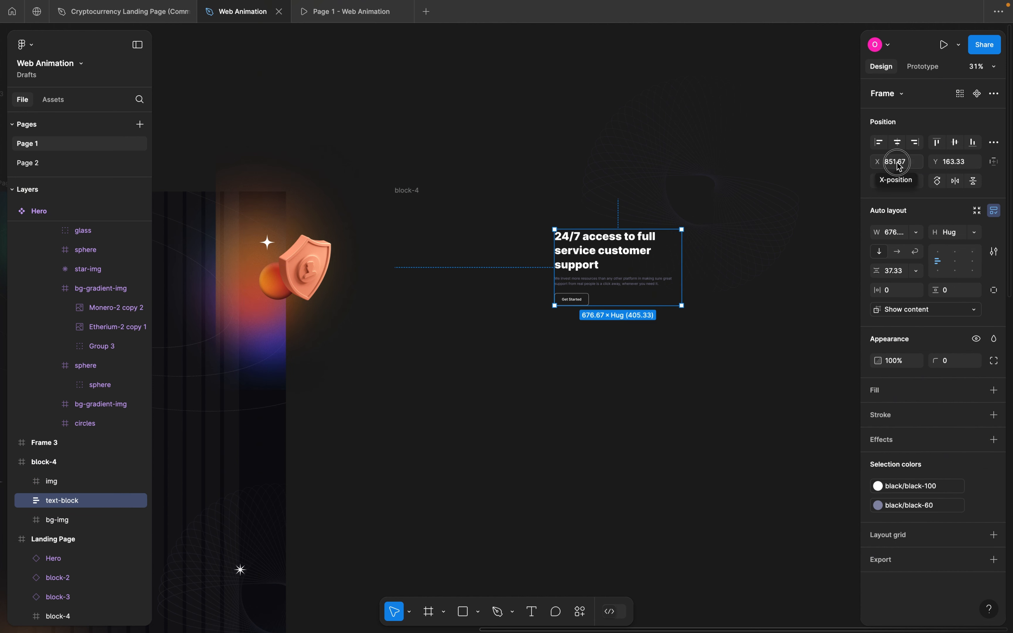
click(906, 164)
text(1500)
key(Return)
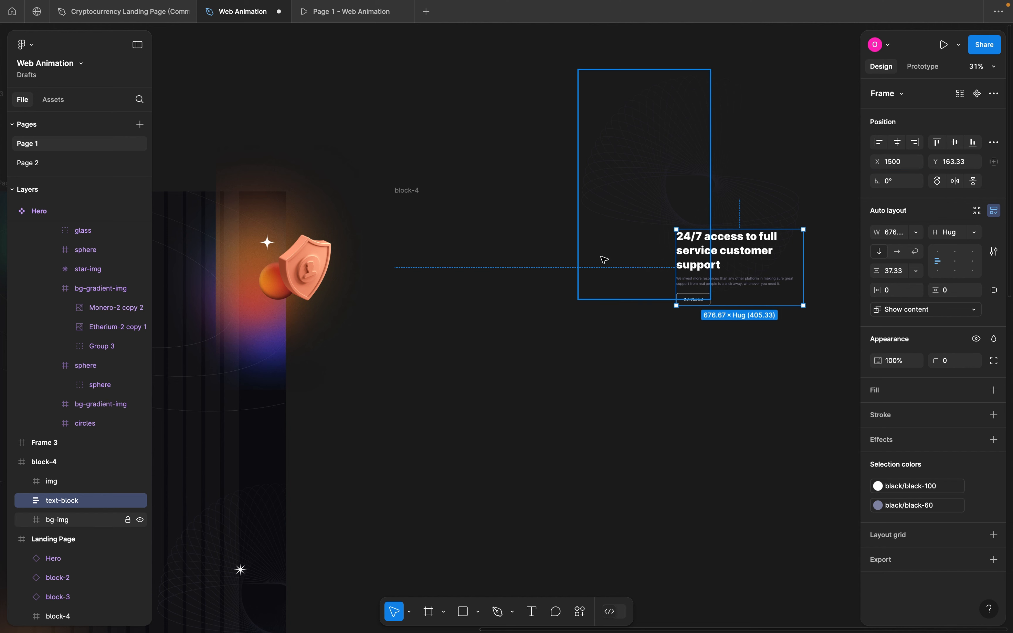
- Set the X position of the text-block in the block-4 copy to 2000
click(405, 190)
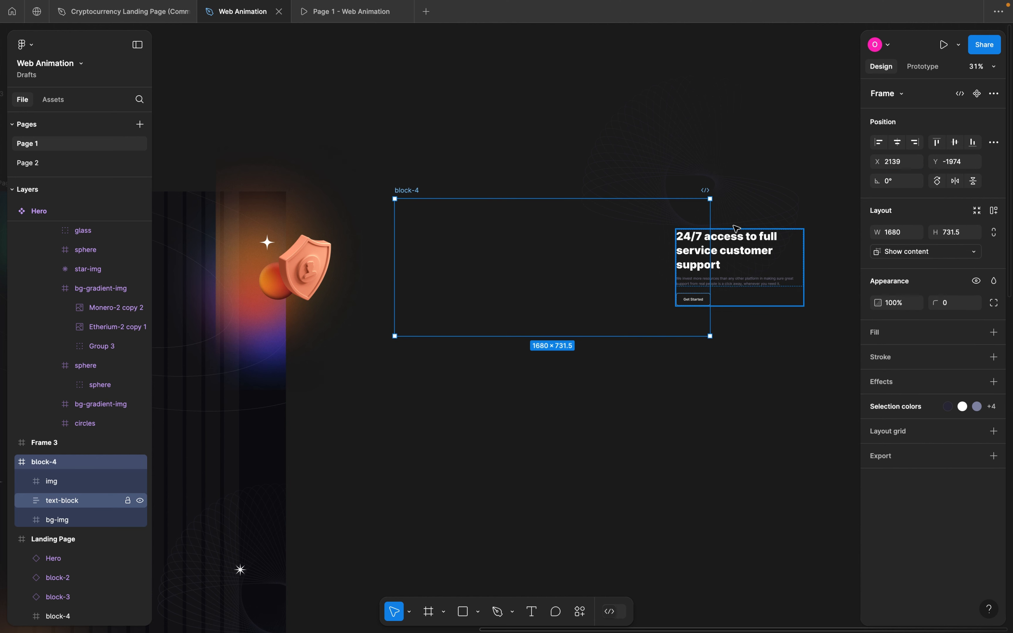
scroll(719, 234, up, 5)
scroll(598, 268, right, 3)
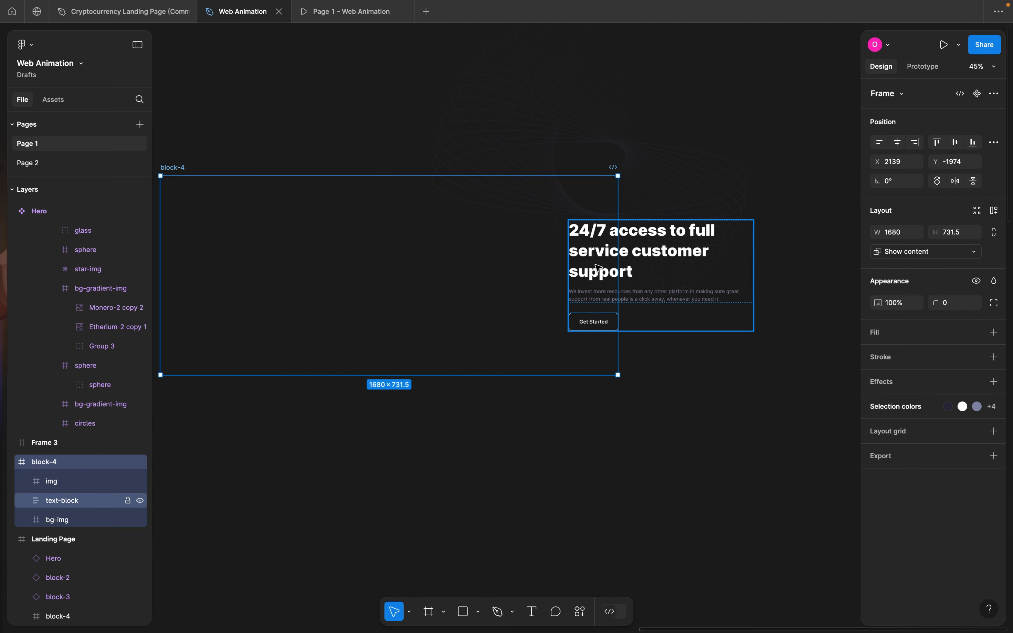
click(592, 258)
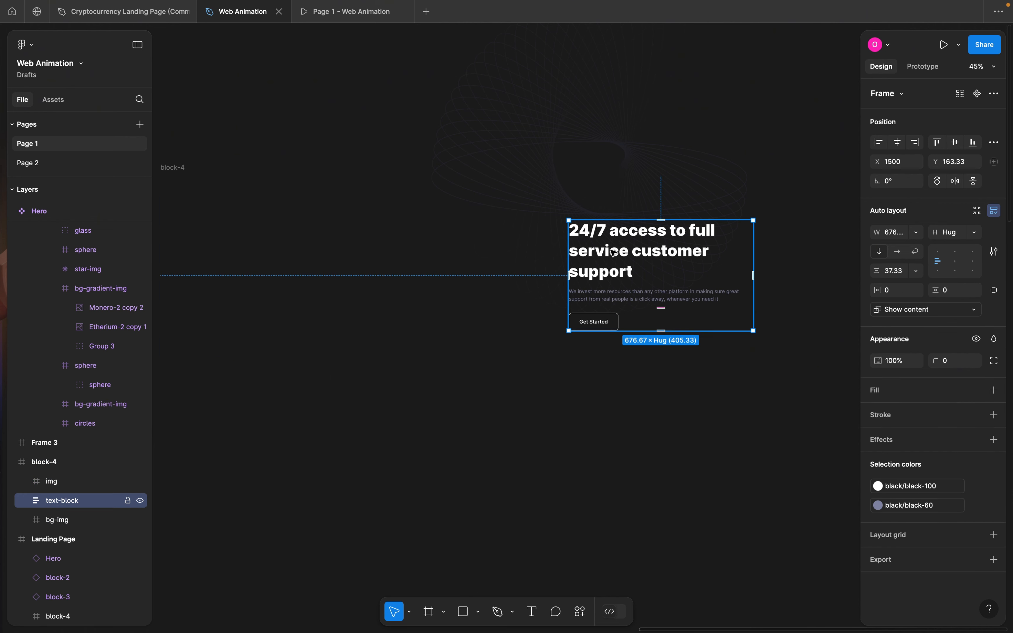
click(905, 168)
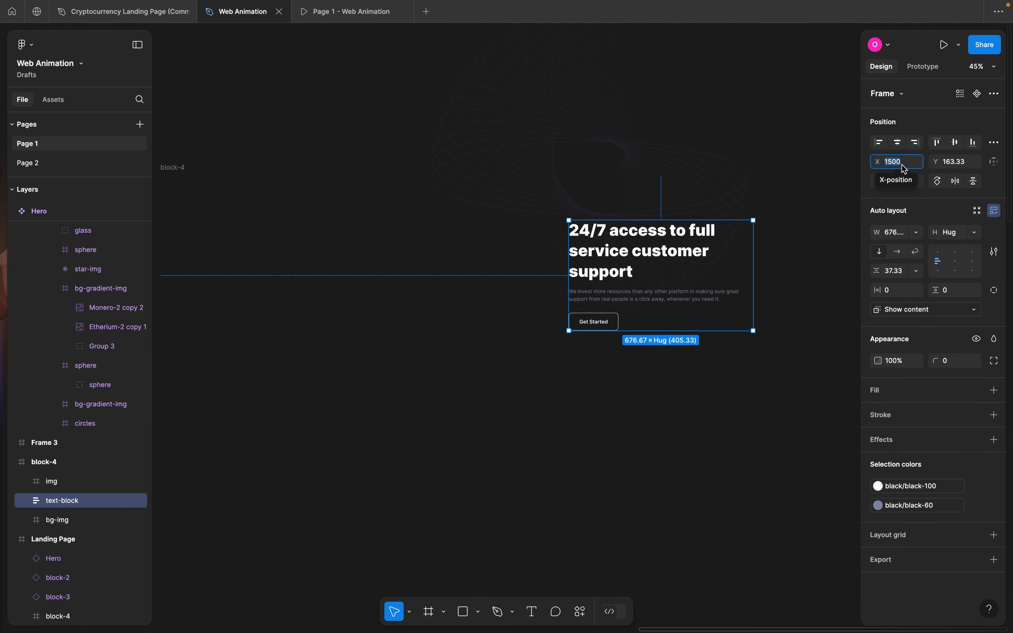
text(2000)
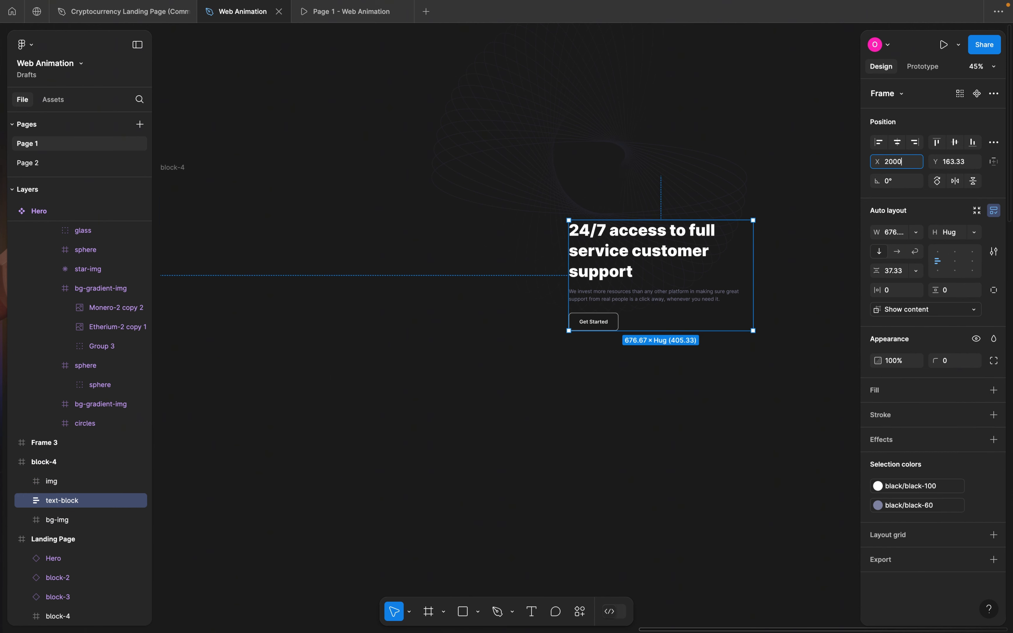
key(Return)
scroll(715, 226, down, 5)
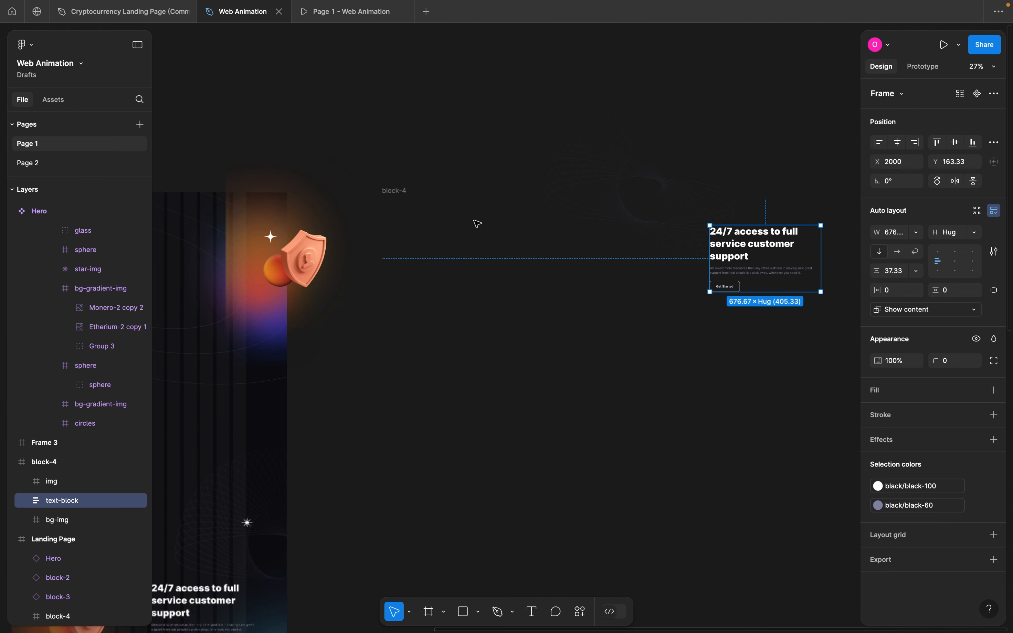
- Turn the block-4 copy into a component and add a second variant to it
click(404, 192)
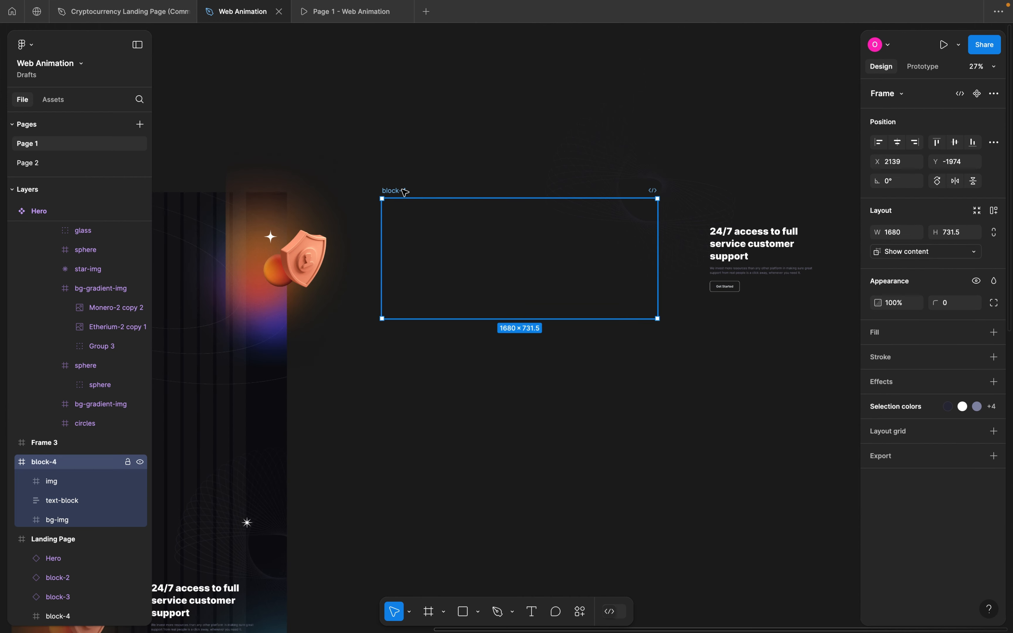
click(977, 94)
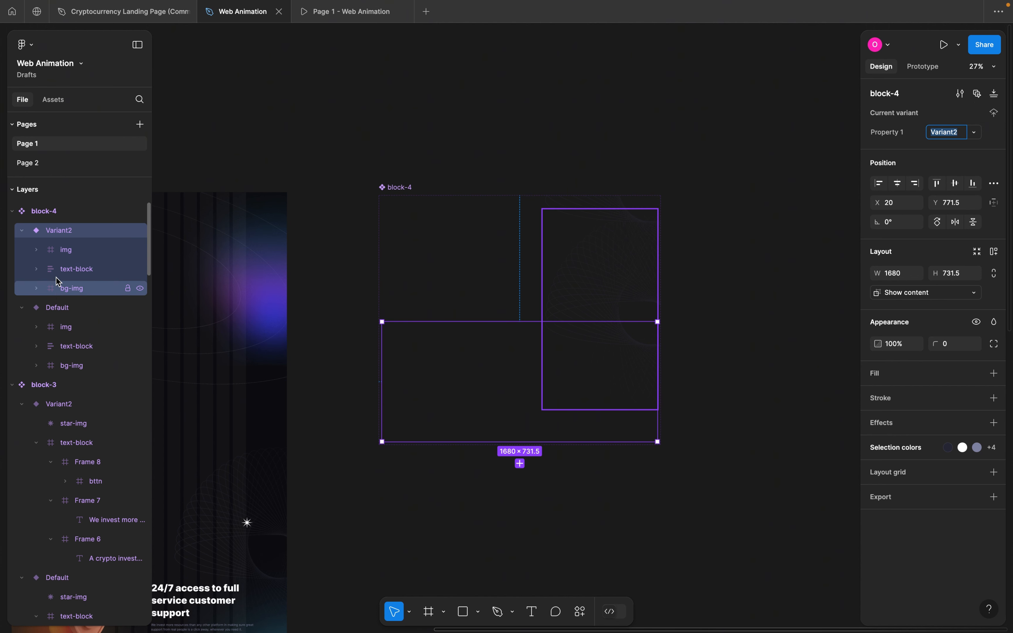
- Check the text-block's X position in the landing page's block-4, and set the Variant2 text-block's X position to 850
click(63, 272)
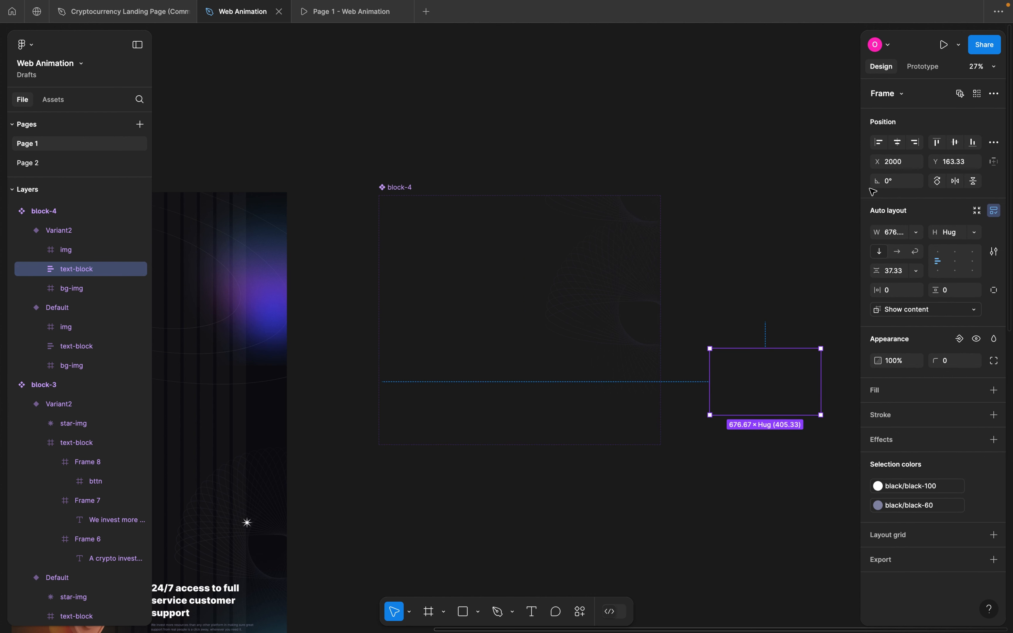
click(901, 164)
scroll(801, 207, down, 3)
scroll(801, 208, left, 2)
double_click(242, 491)
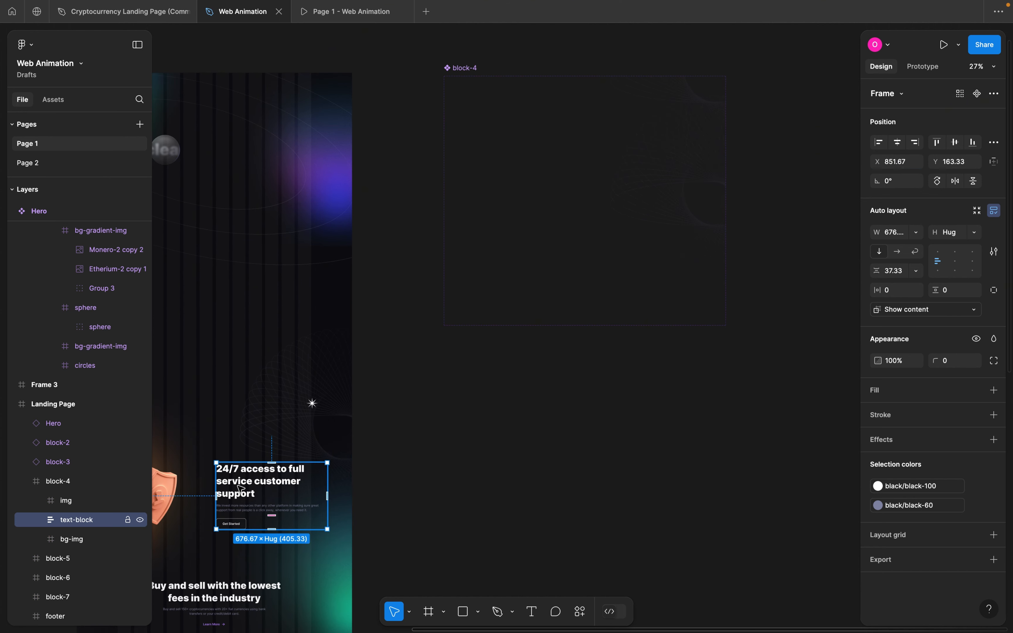
scroll(243, 490, down, 2)
scroll(242, 490, left, 4)
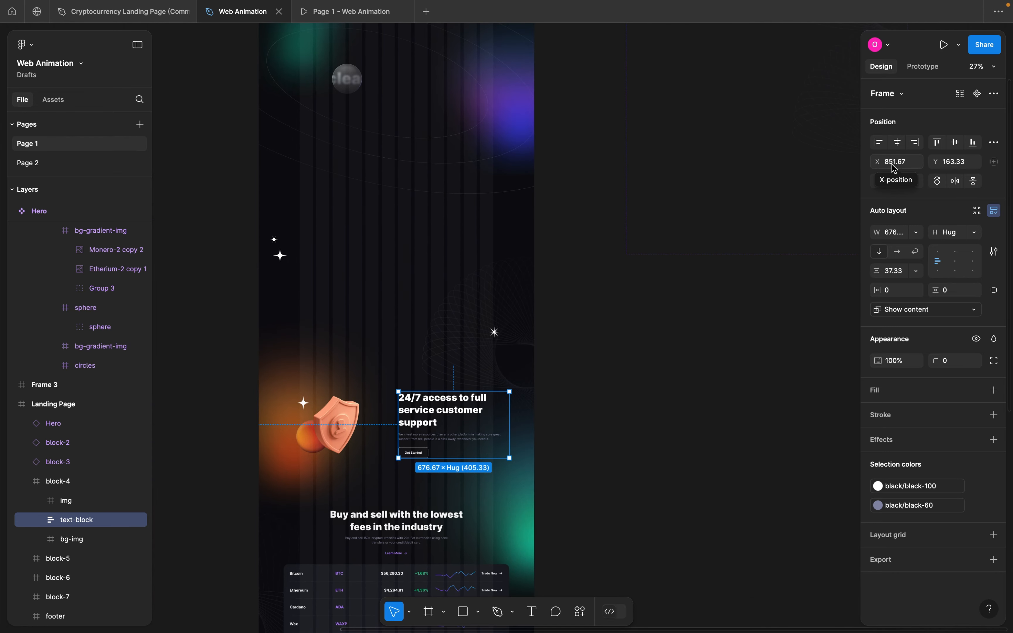
scroll(669, 319, right, 4)
scroll(669, 318, up, 2)
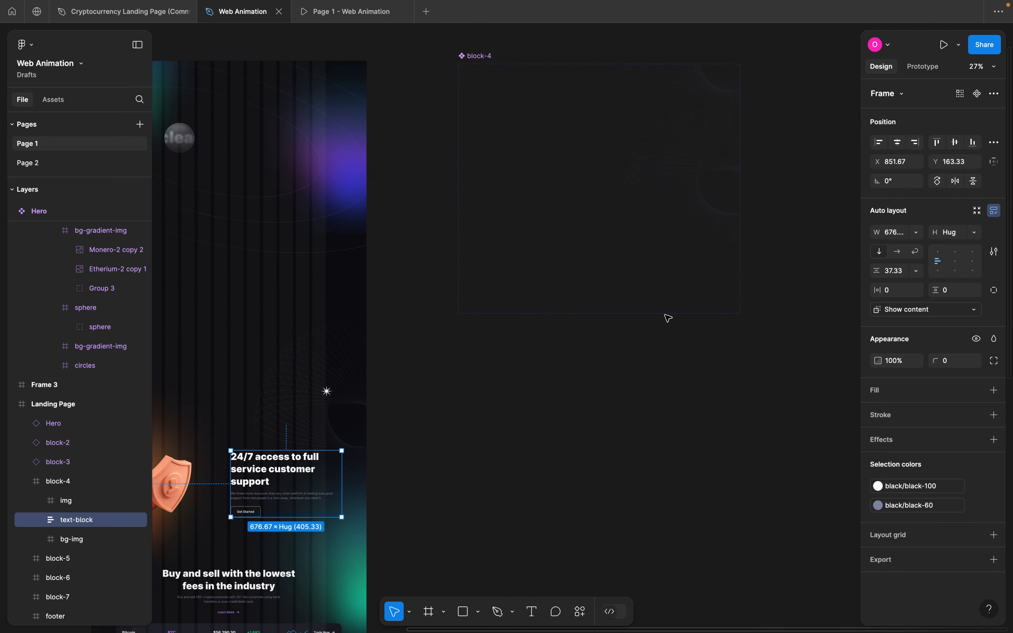
click(721, 245)
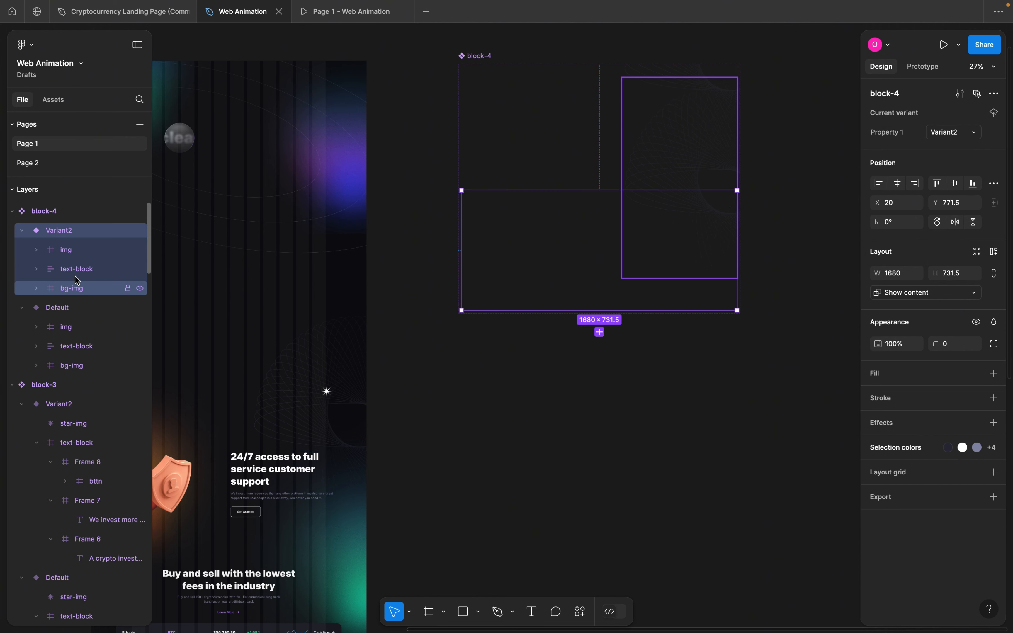
click(75, 272)
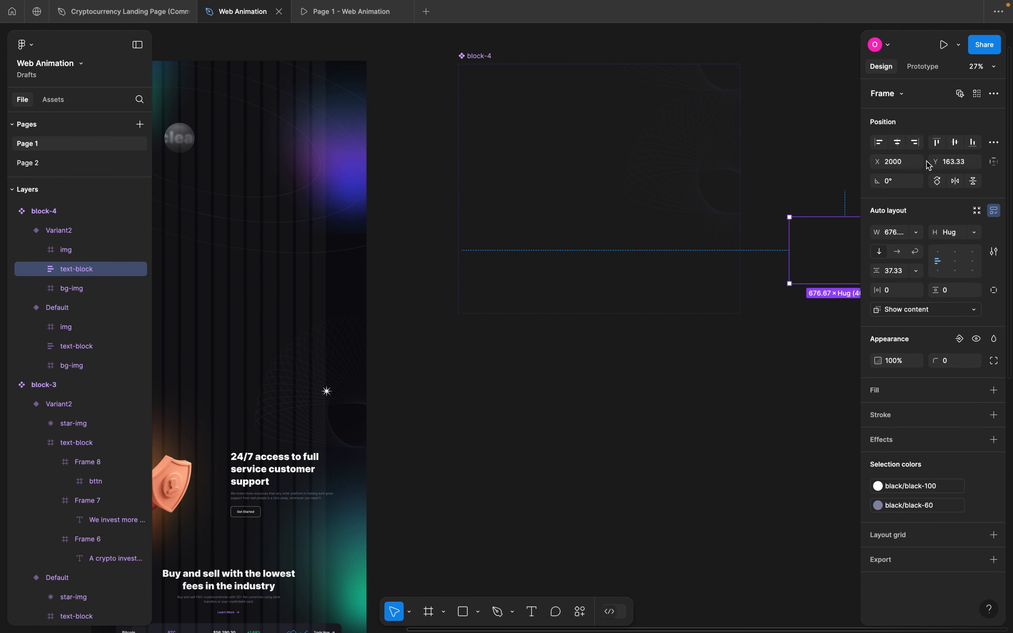
click(909, 167)
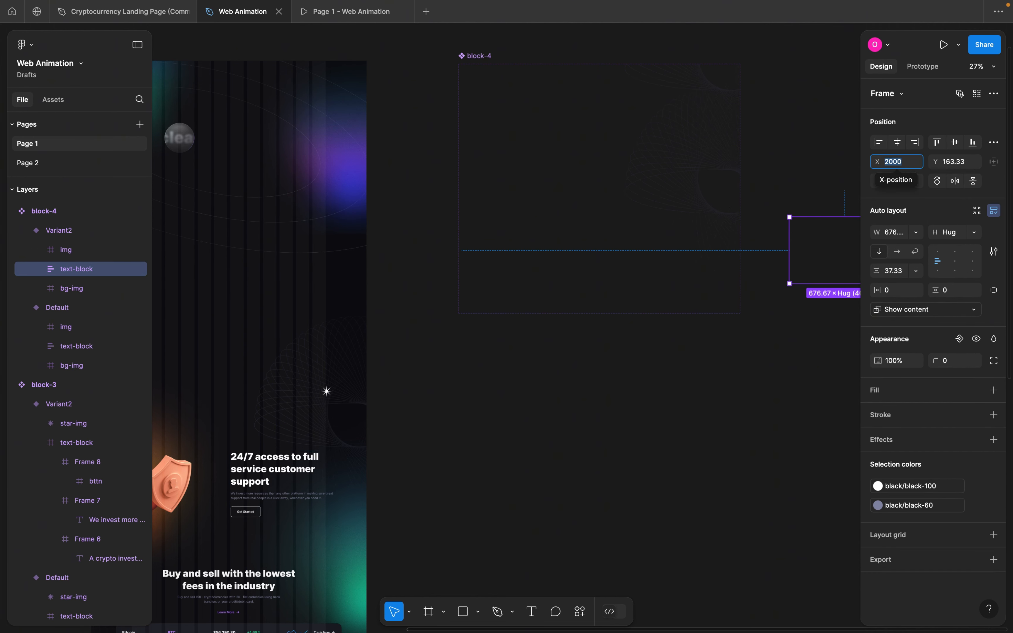
text(850)
key(Return)
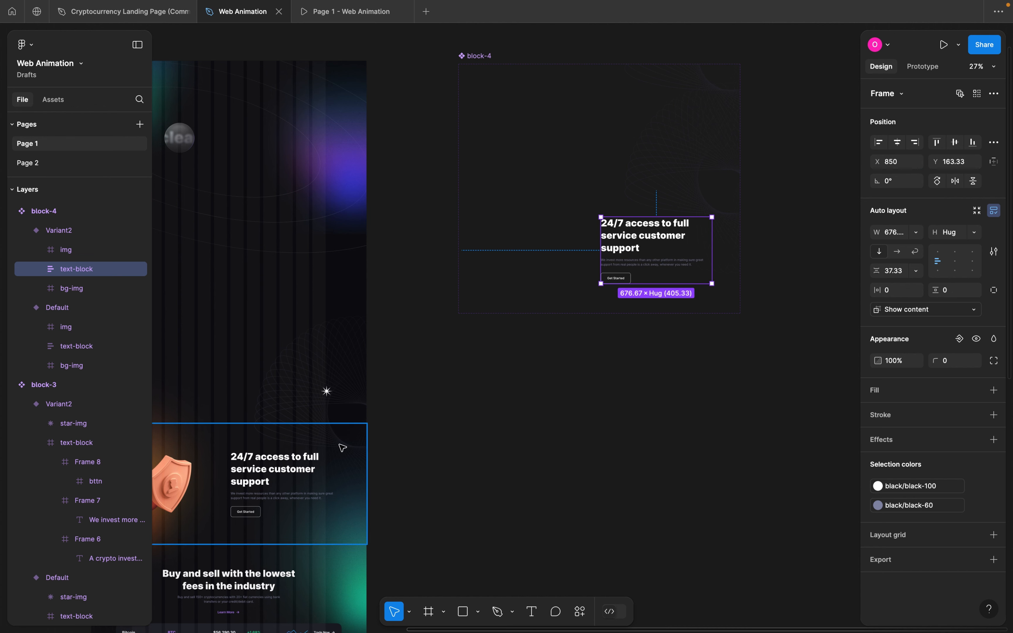
- Check the shield image frame's X position on the landing page, and set the img frame in block-4's Variant2 to X 150
scroll(343, 449, left, 5)
click(304, 451)
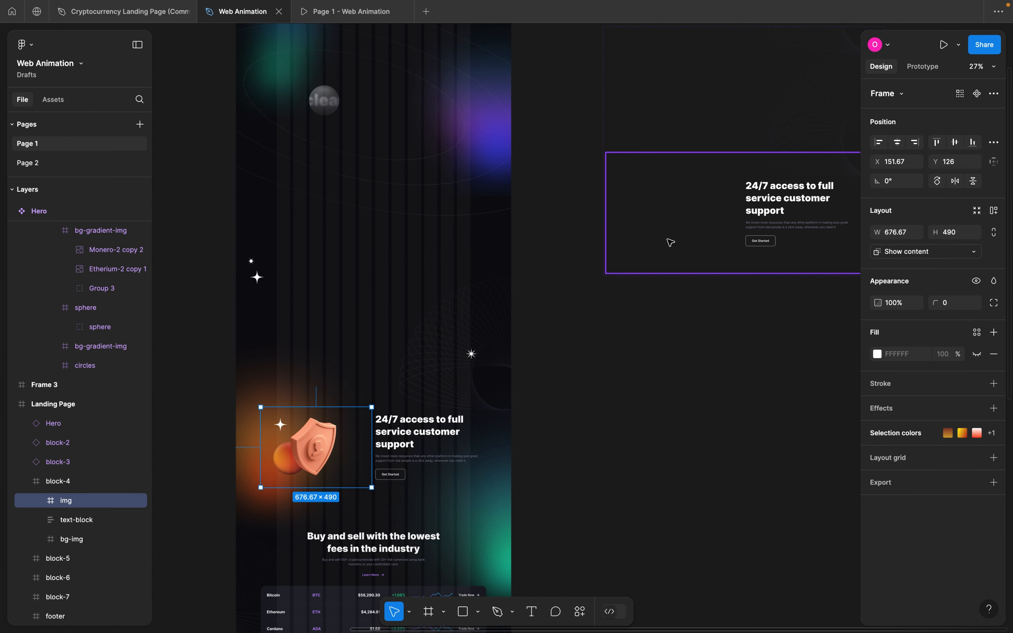
scroll(635, 256, up, 3)
scroll(636, 255, right, 2)
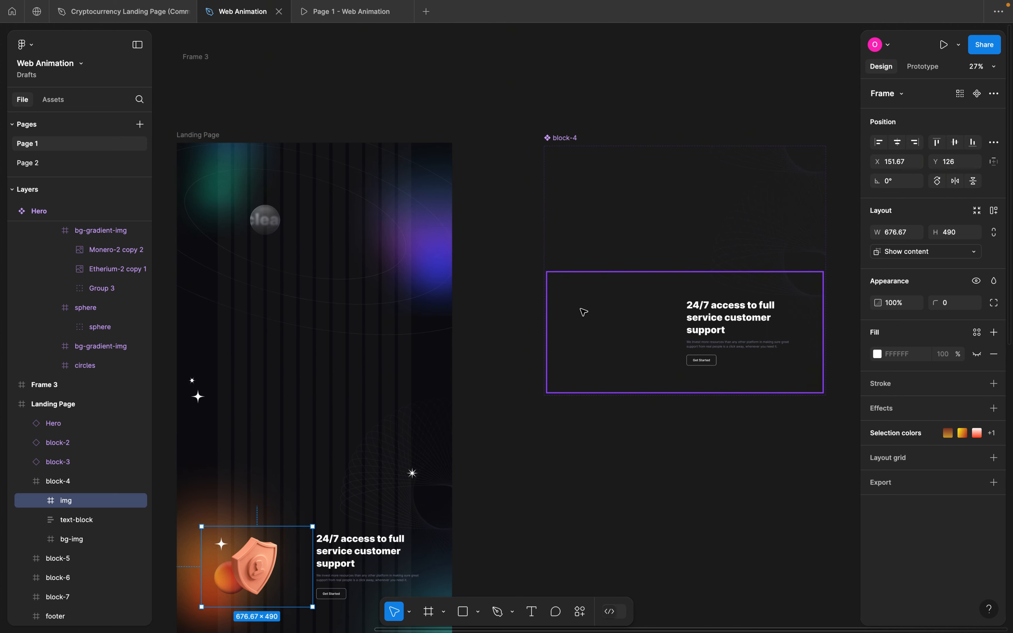
click(582, 309)
click(79, 251)
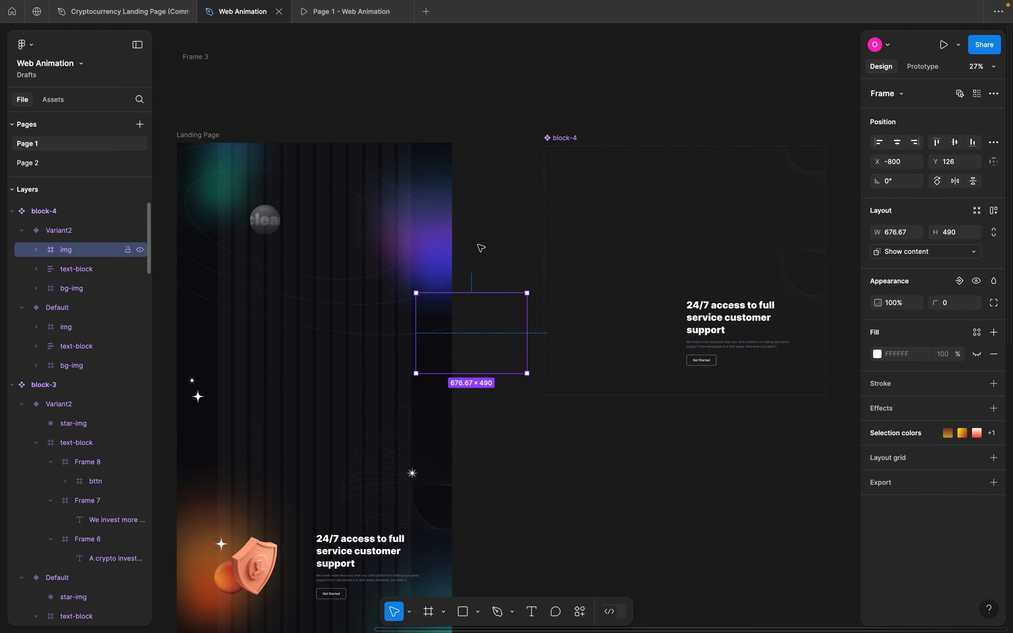
click(896, 163)
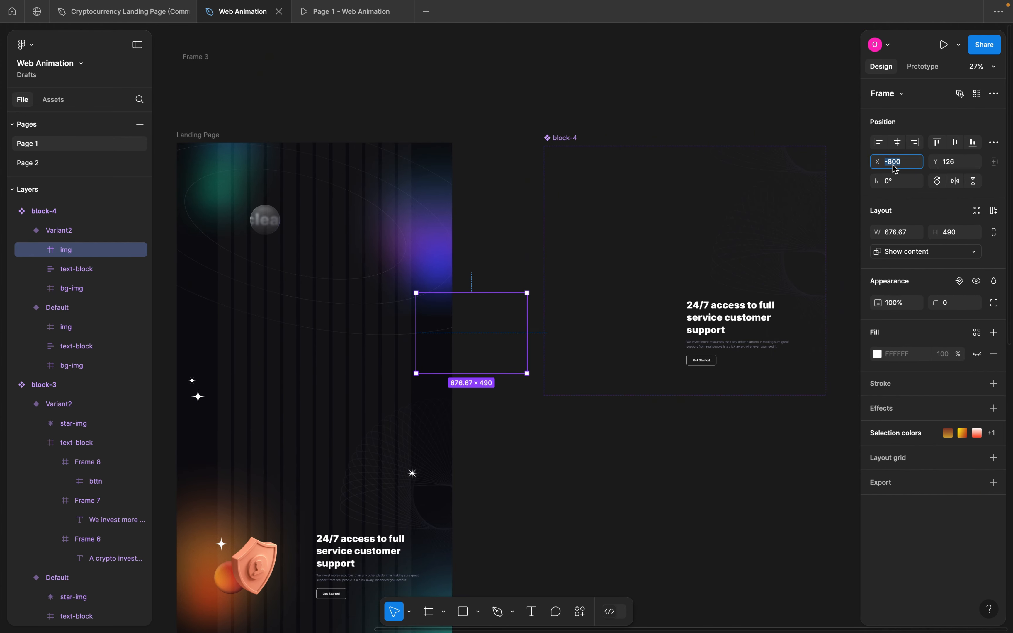
text(150)
key(Return)
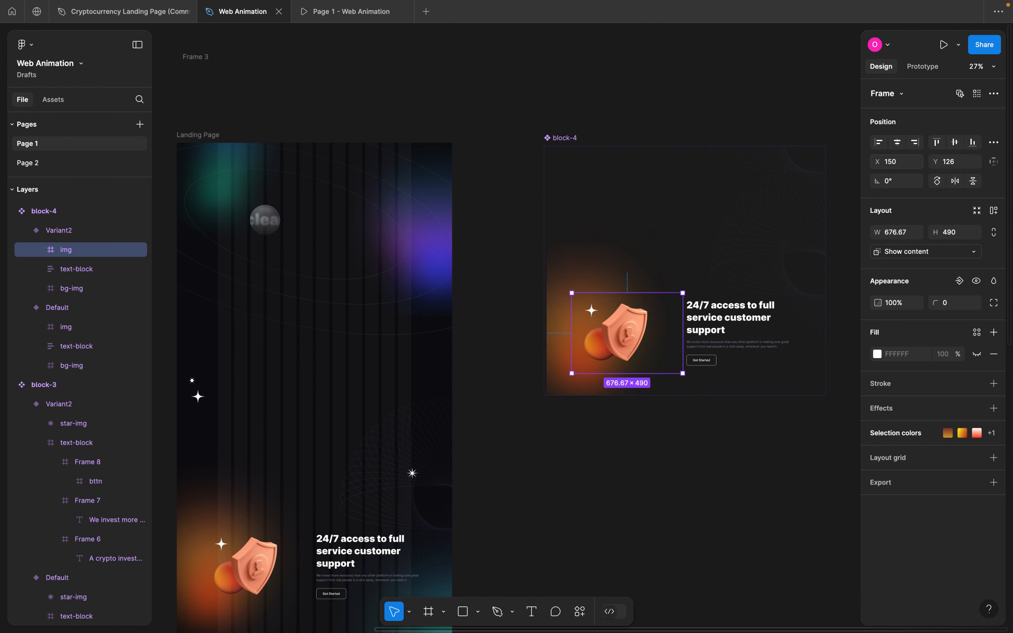
- Add a Mouse enter interaction to block-4's Default variant that changes it to Variant2
scroll(673, 317, up, 3)
scroll(673, 317, up, 1)
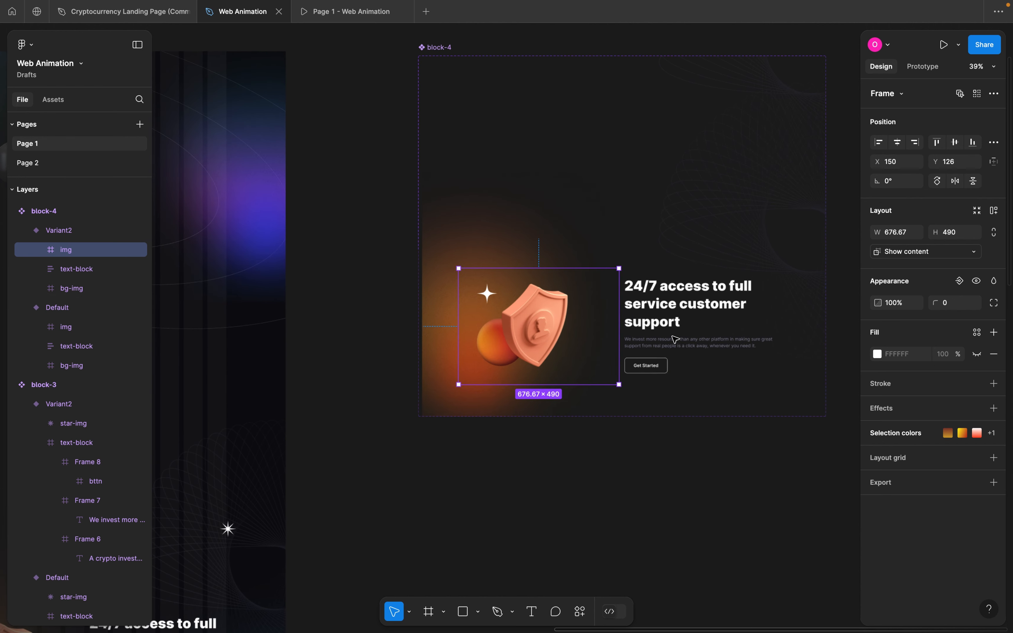
scroll(545, 209, up, 1)
click(471, 100)
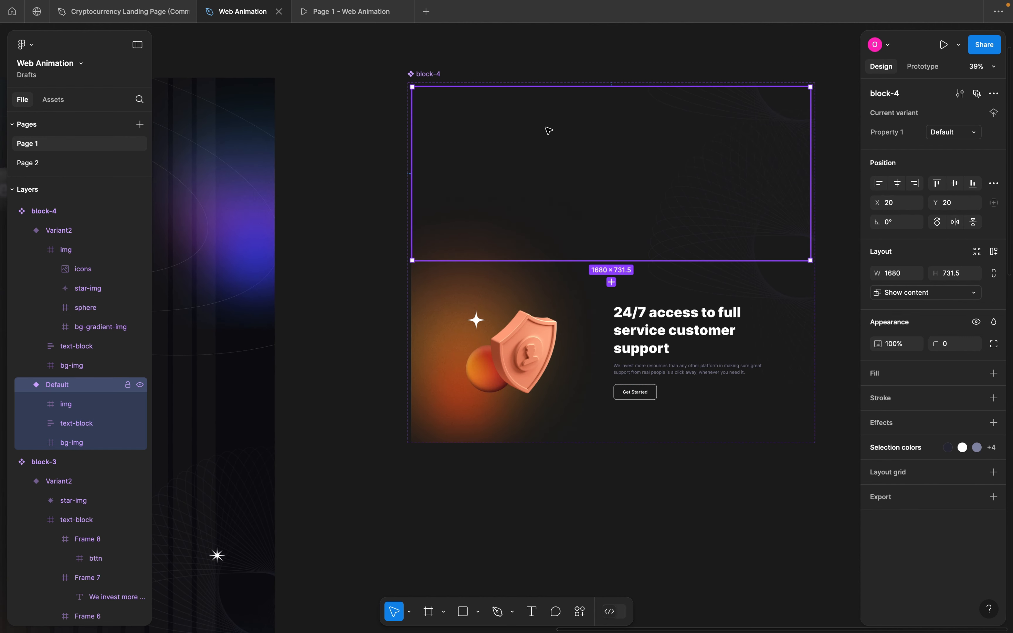
scroll(628, 193, right, 2)
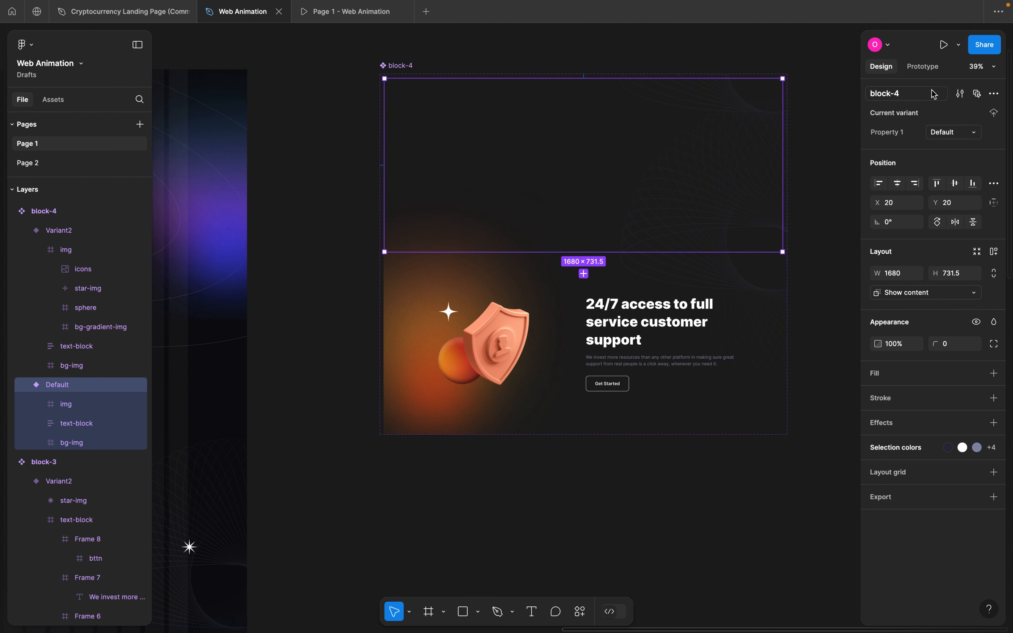
click(923, 67)
click(994, 91)
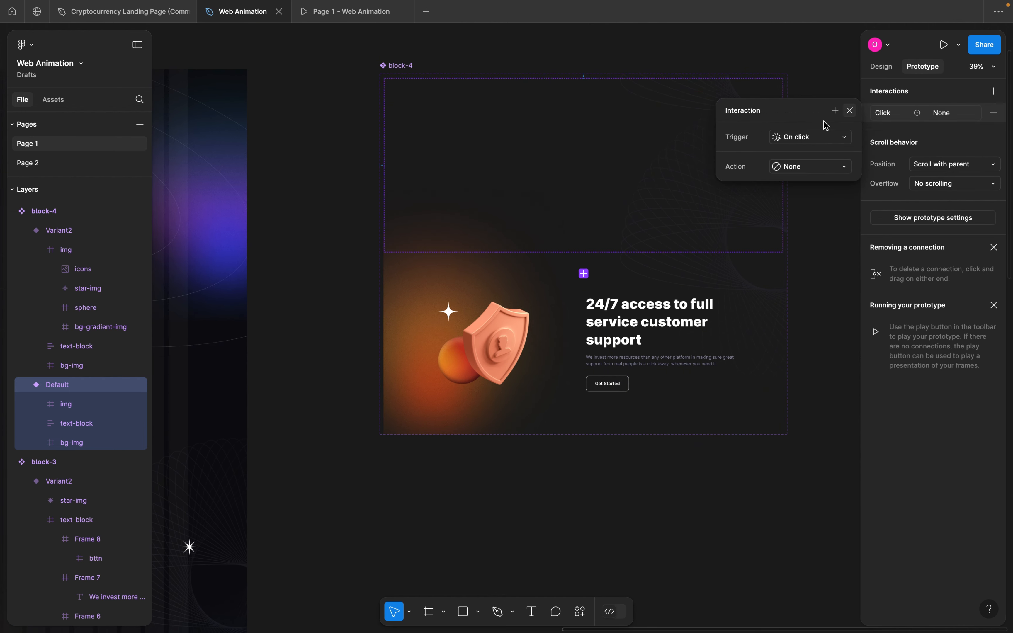
click(793, 137)
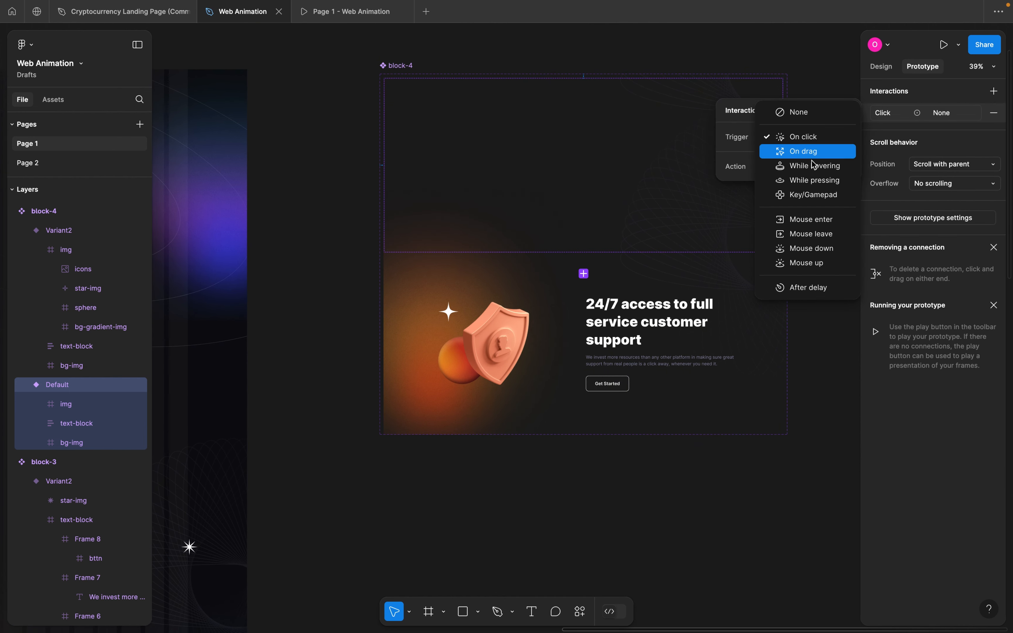
click(810, 221)
click(793, 187)
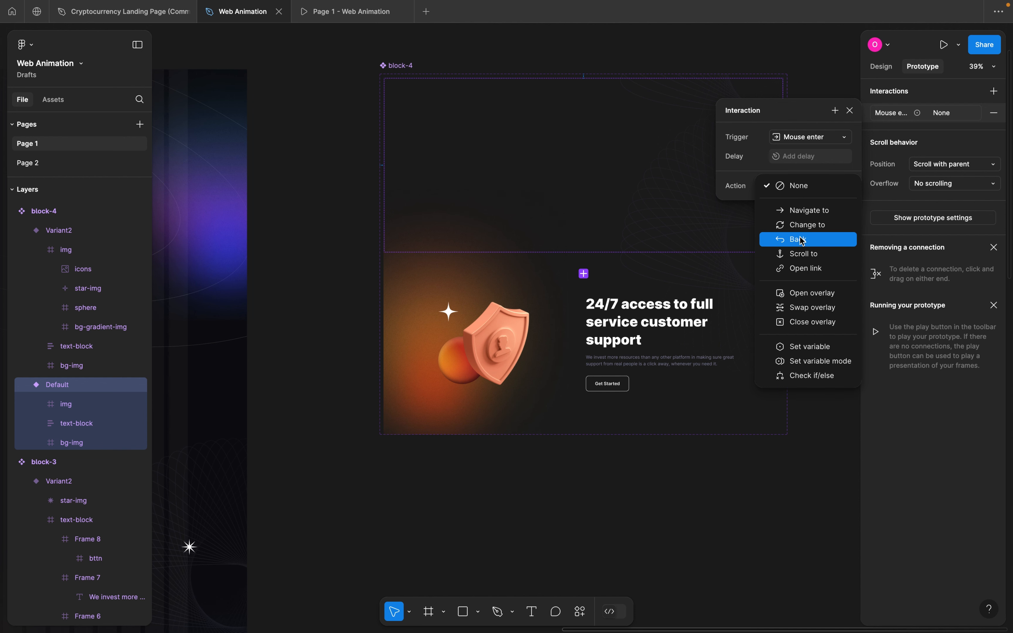
click(807, 228)
click(787, 206)
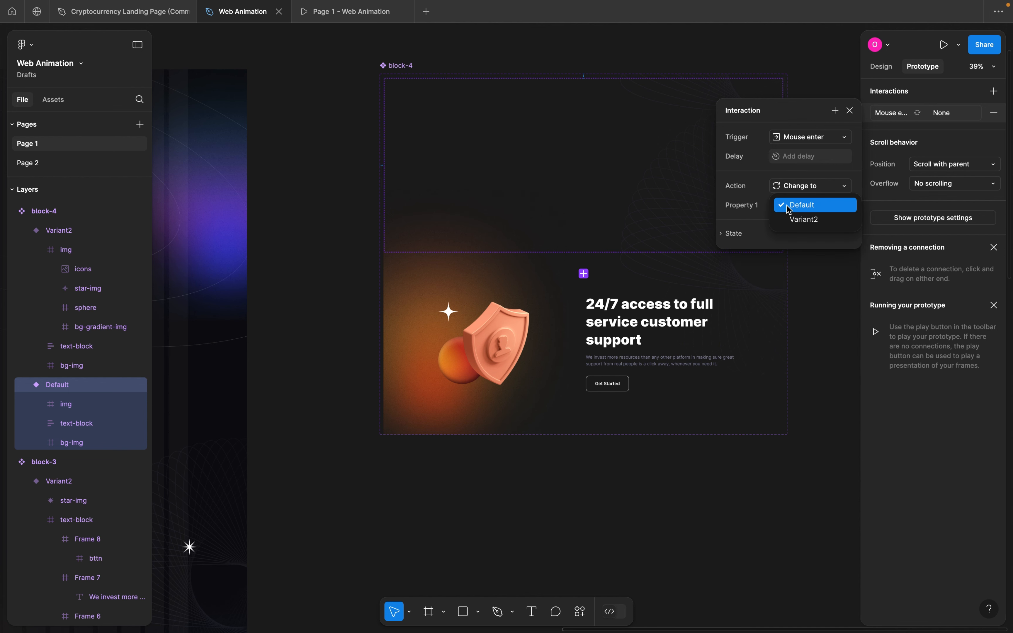
click(803, 220)
- Set the Default variant's interaction to Smart animate with a 200 ms delay
click(805, 234)
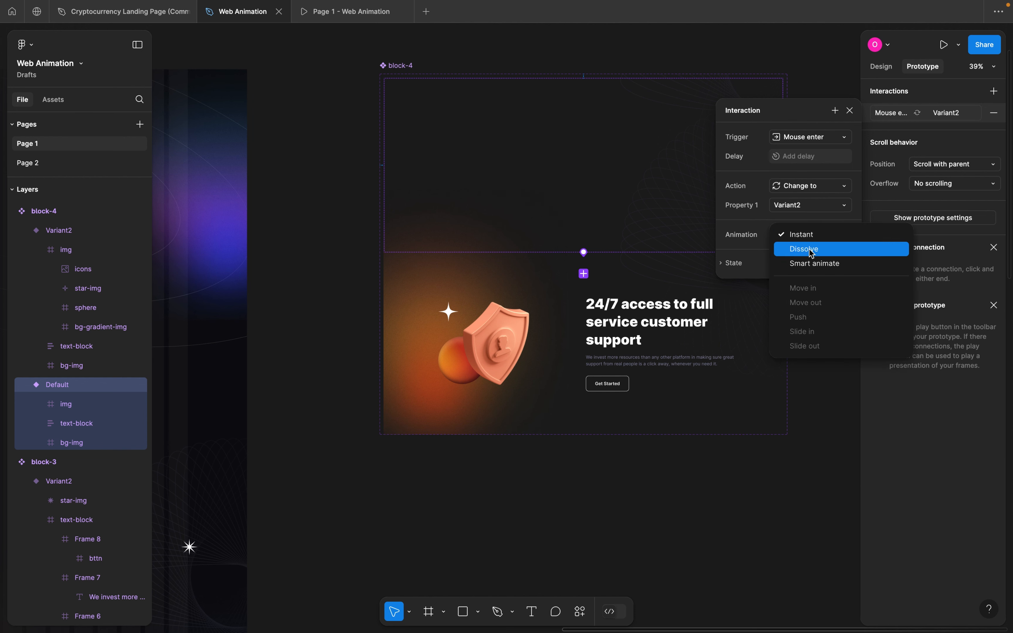
click(817, 264)
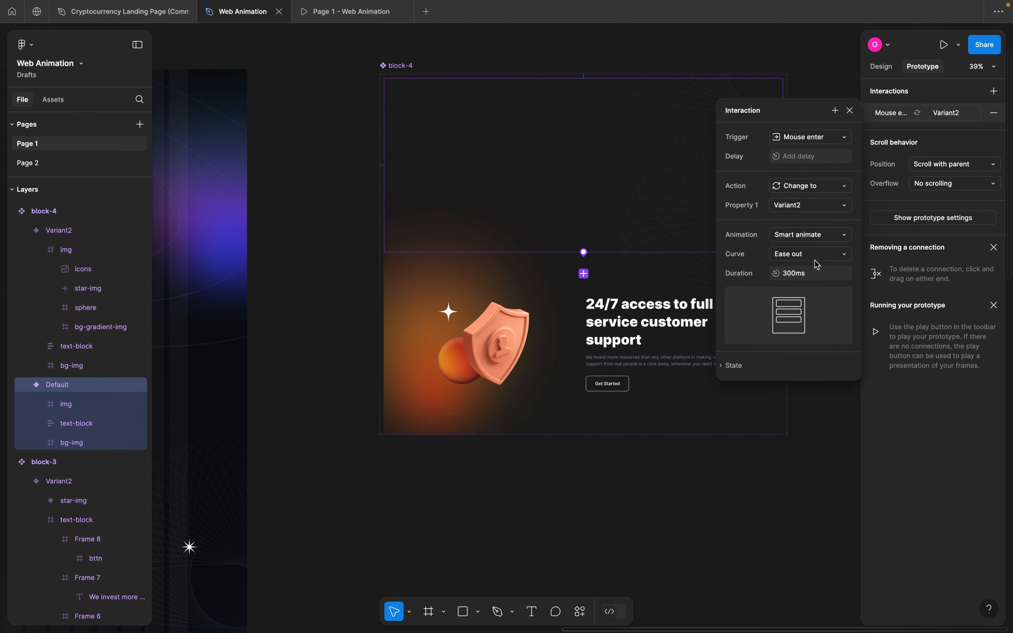
click(793, 164)
text(200ms)
key(Return)
click(850, 110)
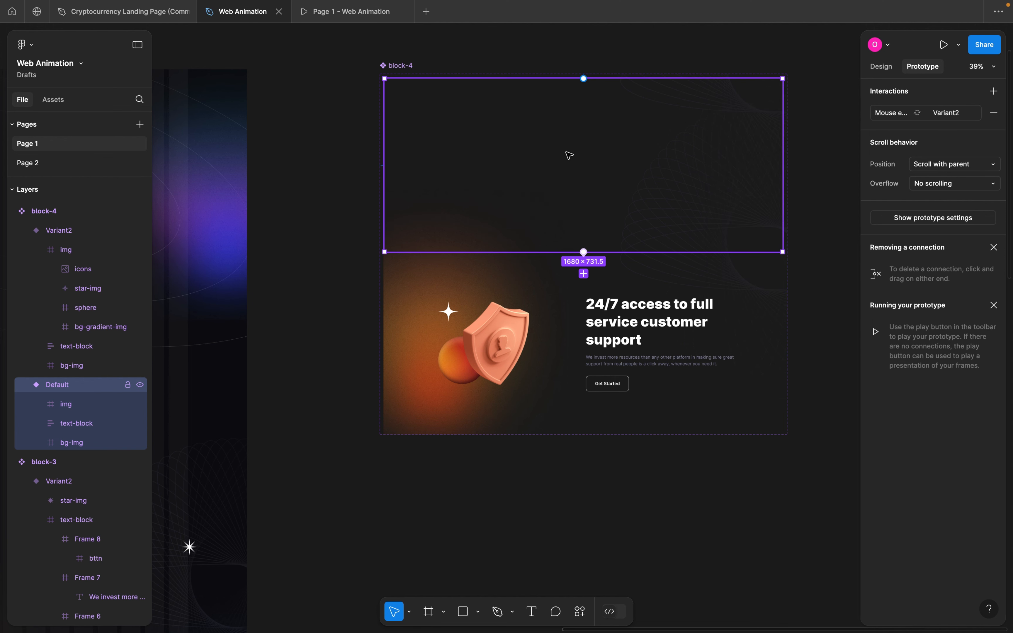
- Replace the original block-4 frame on the landing page with an instance of block-4's Default variant
scroll(568, 156, left, 2)
scroll(568, 155, down, 1)
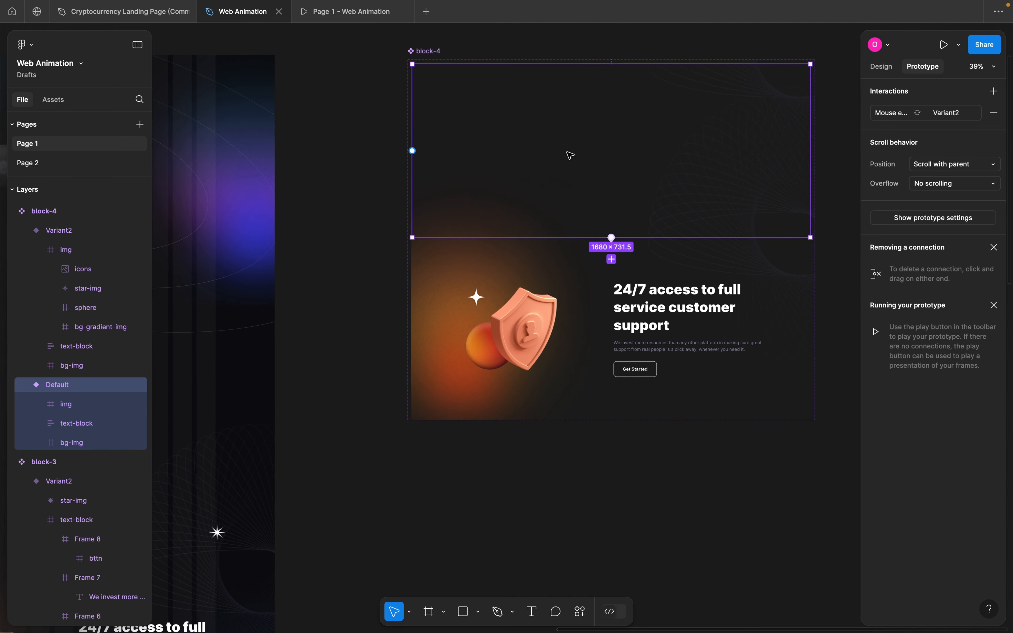
scroll(601, 174, left, 10)
scroll(601, 174, down, 7)
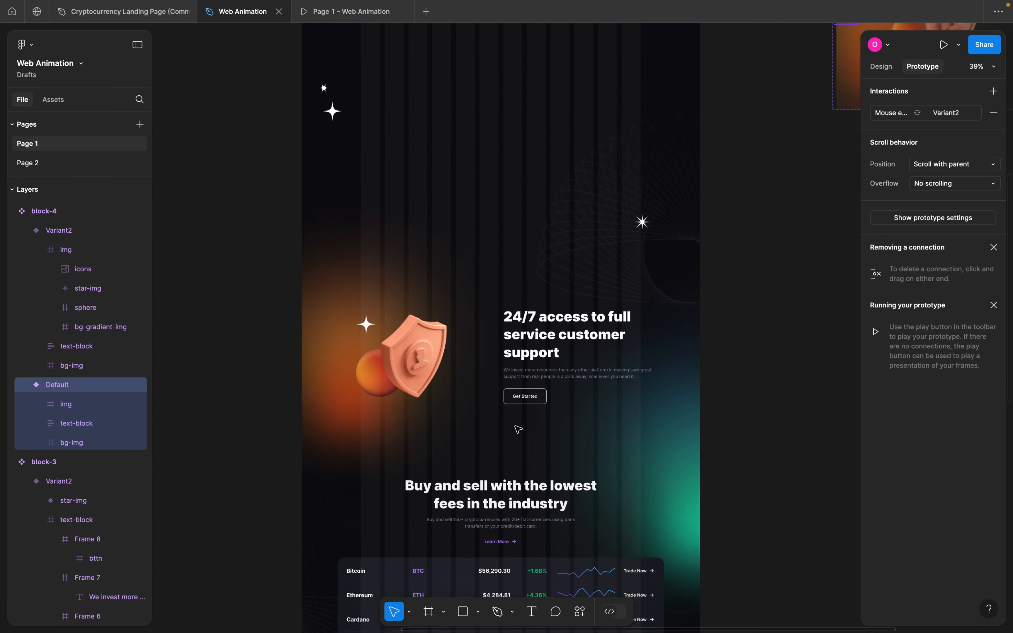
scroll(519, 430, down, 1)
click(532, 351)
right_click(532, 351)
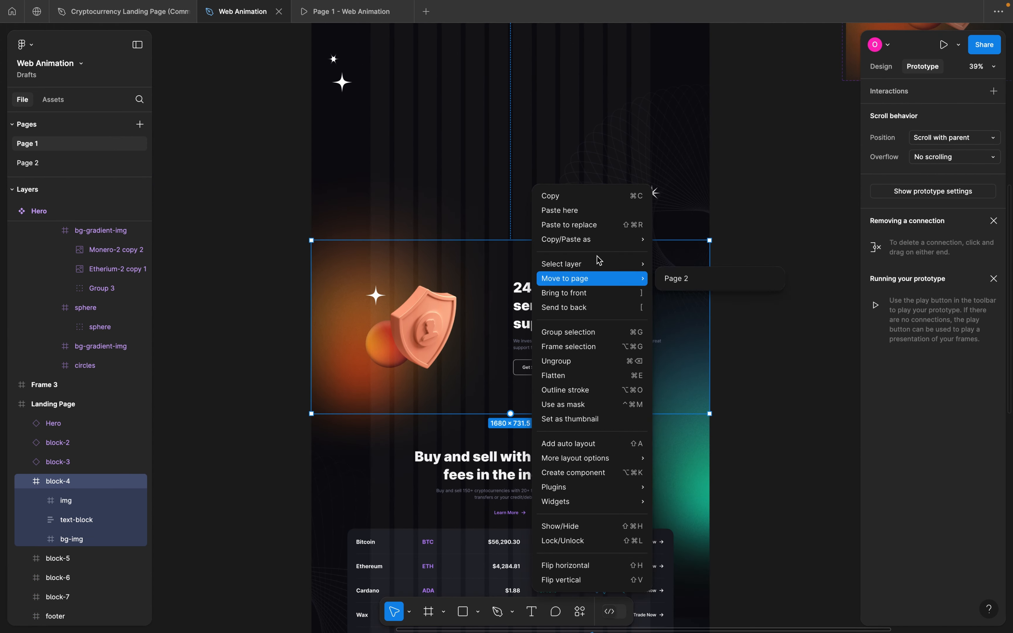
click(582, 225)
click(727, 207)
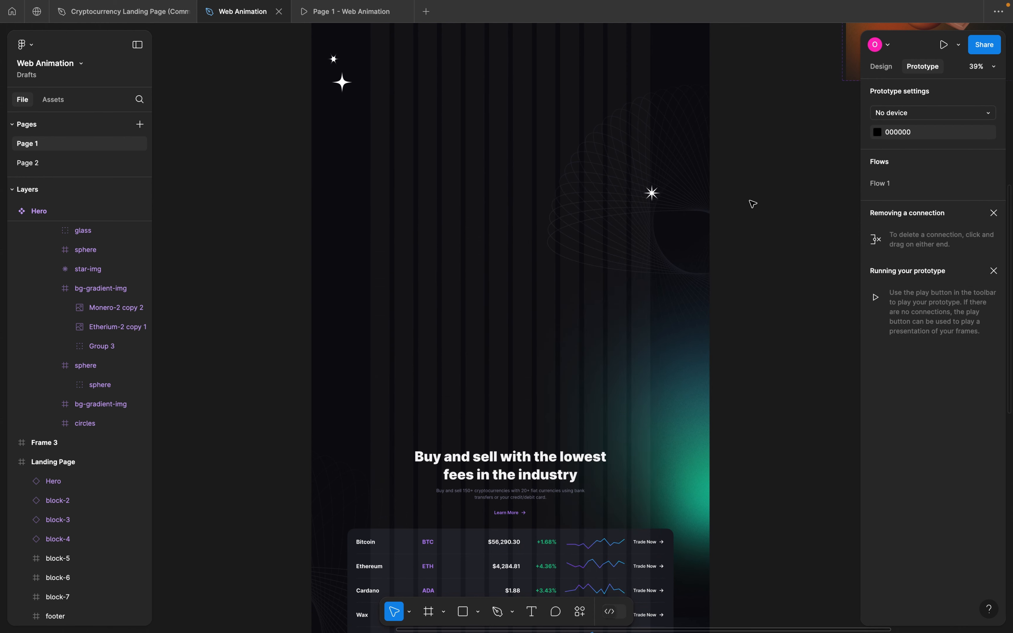
- Preview the landing page prototype from the hero to block-4, checking how the shield image and support text slide in
scroll(587, 168, up, 2)
click(346, 13)
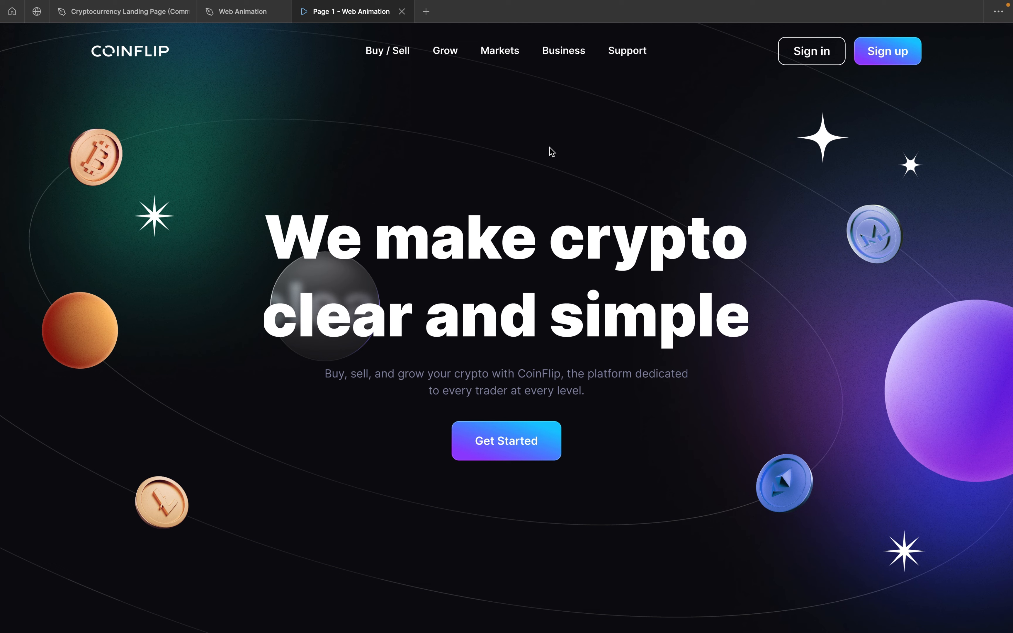
scroll(552, 151, down, 5)
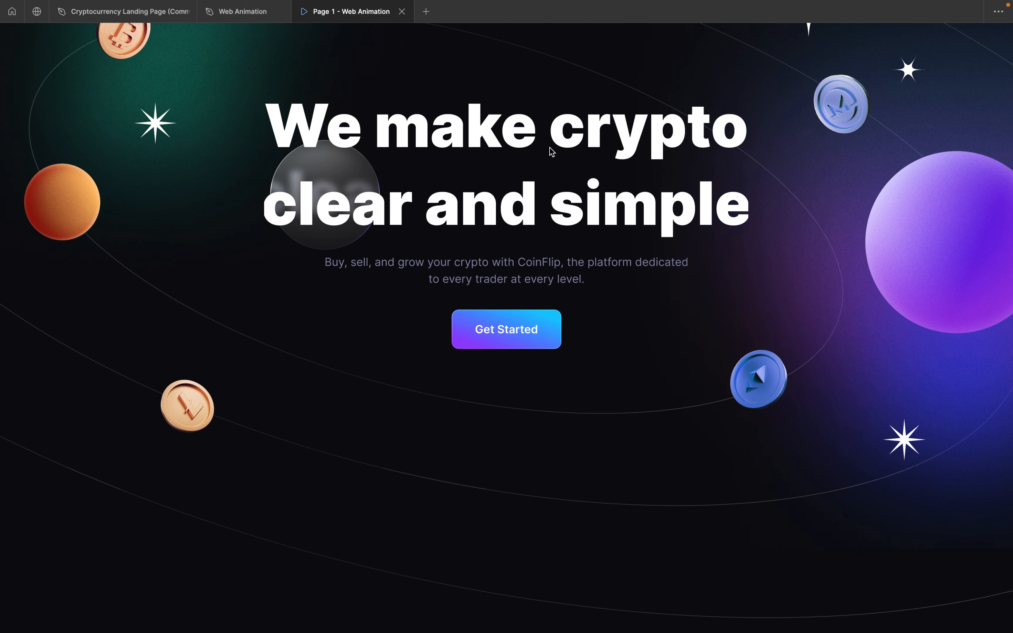
scroll(552, 152, down, 10)
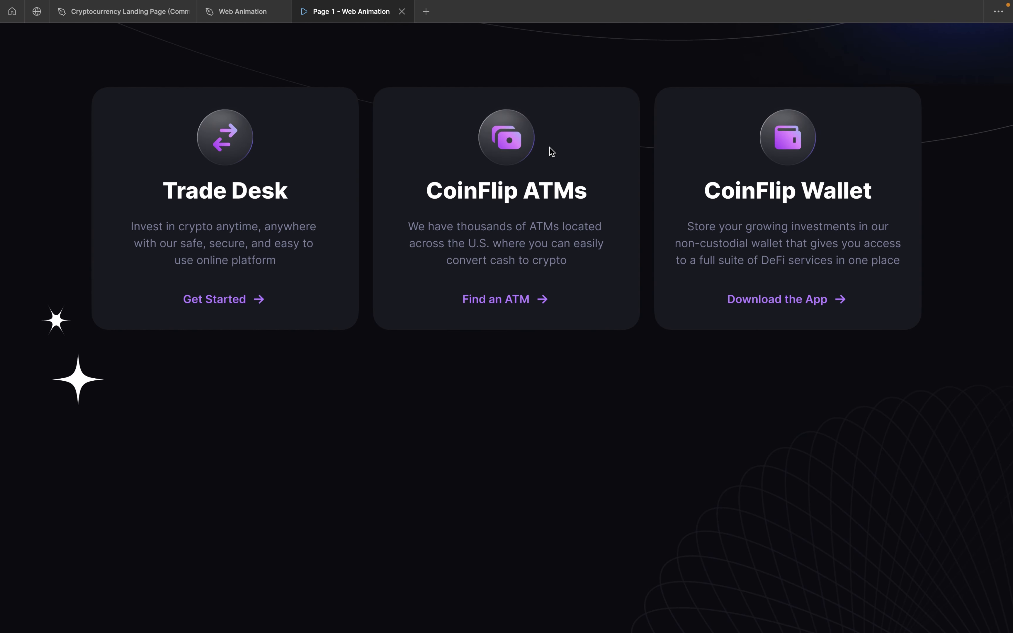
scroll(551, 151, down, 8)
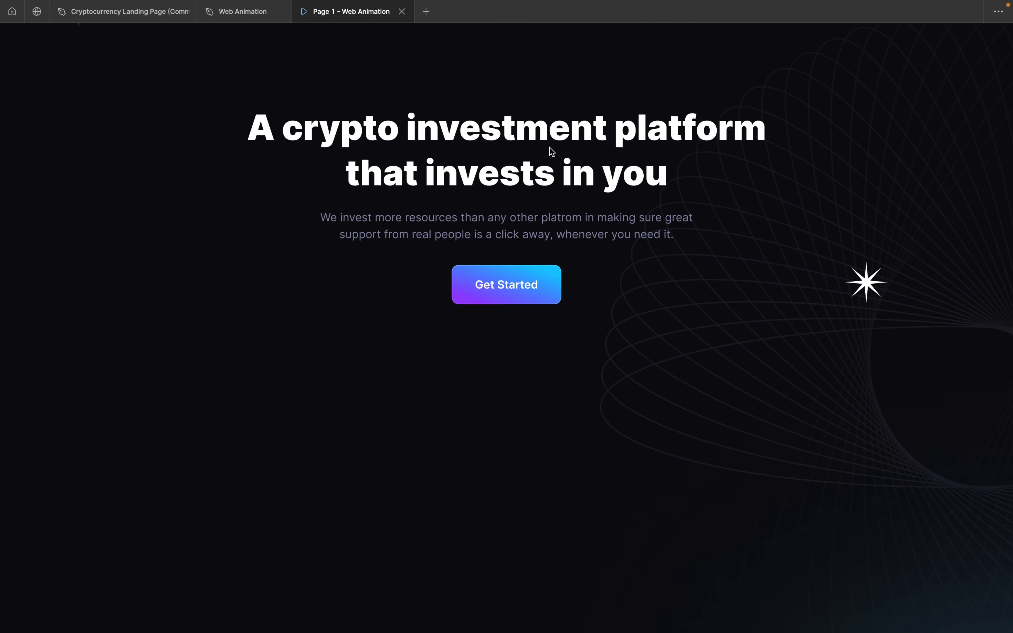
scroll(551, 152, down, 10)
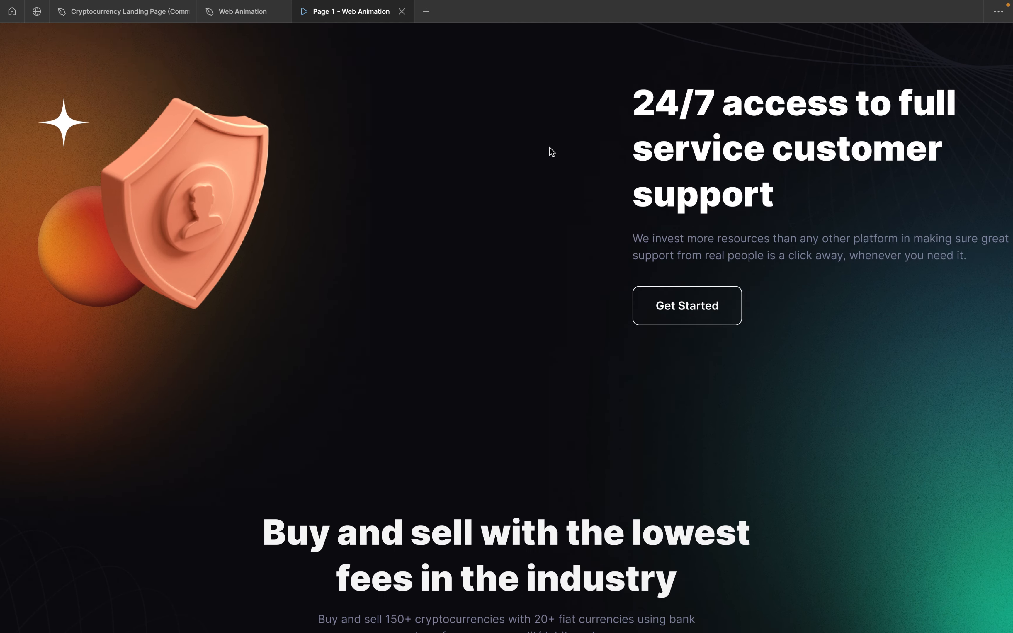
scroll(551, 151, up, 3)
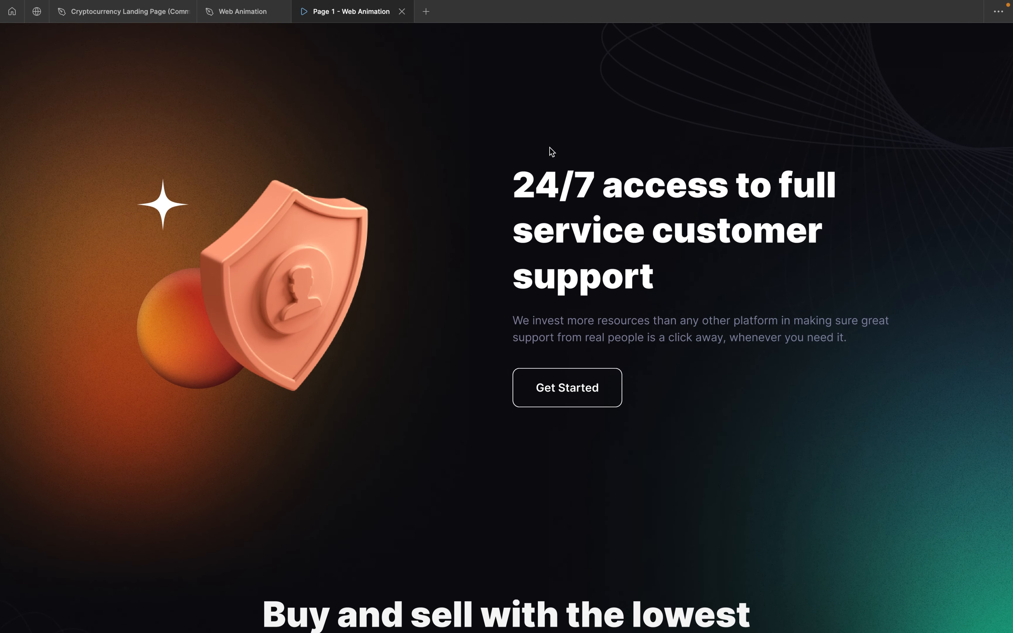
scroll(586, 288, down, 7)
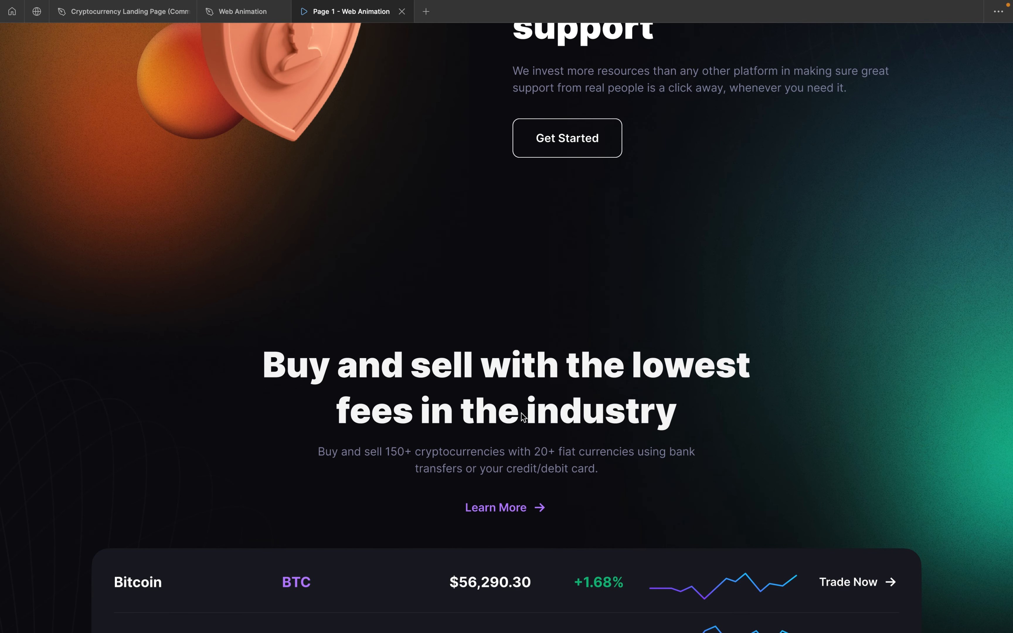
scroll(522, 417, up, 15)
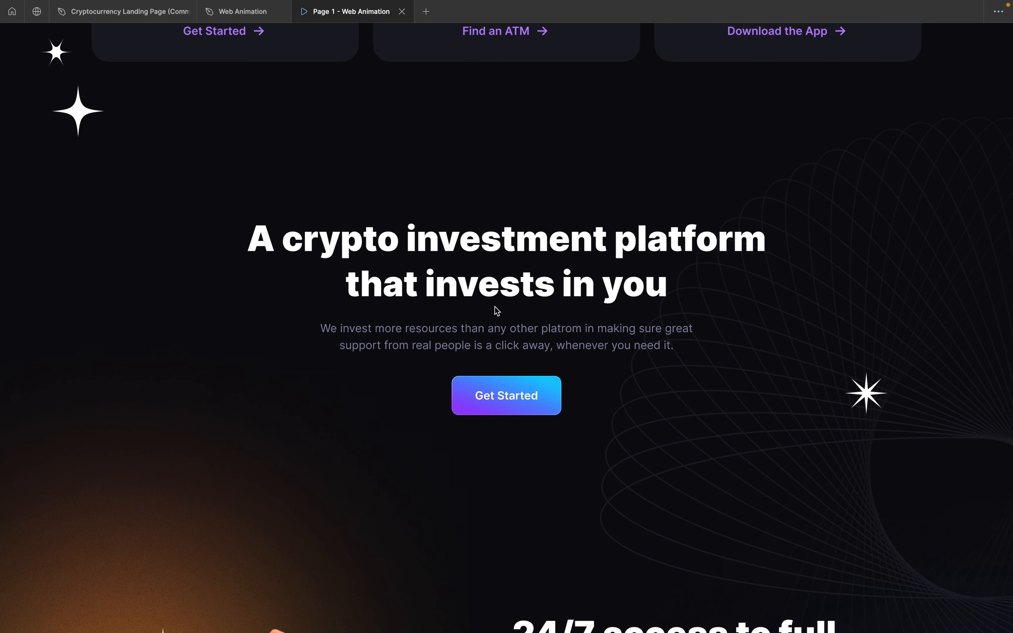
scroll(498, 321, down, 15)
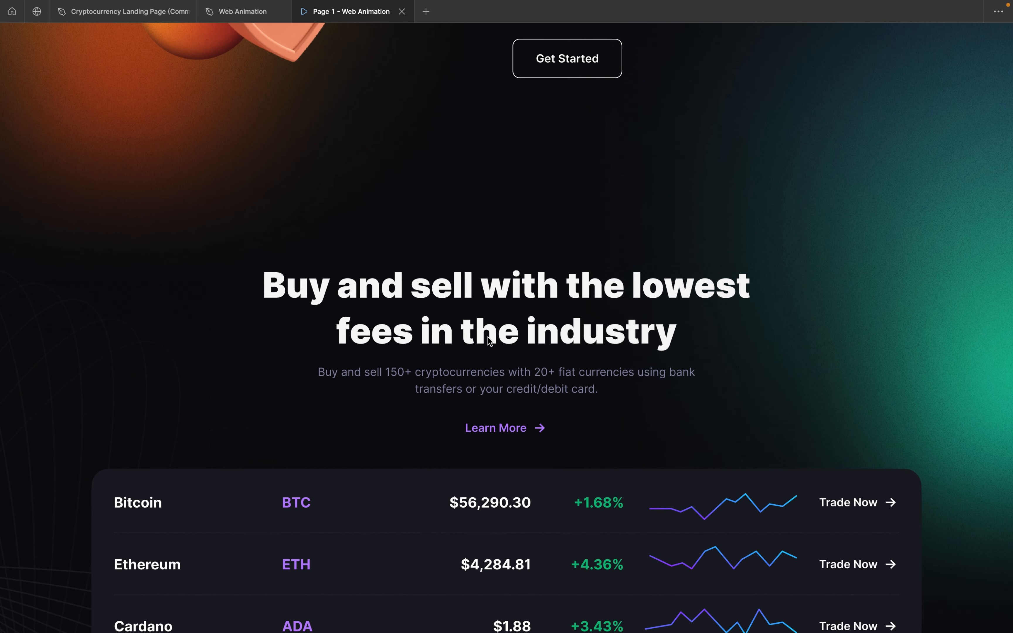
- Review the prototype's remaining sections from the coin price table through the briefcase block to the footer, and restart the prototype
scroll(486, 293, down, 3)
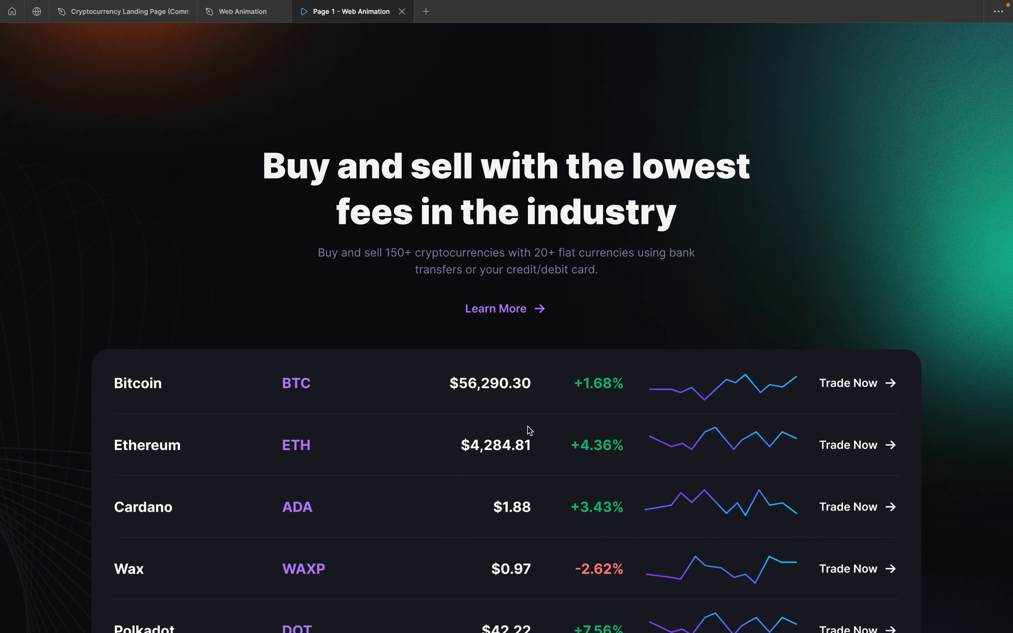
scroll(527, 431, down, 5)
scroll(529, 430, down, 8)
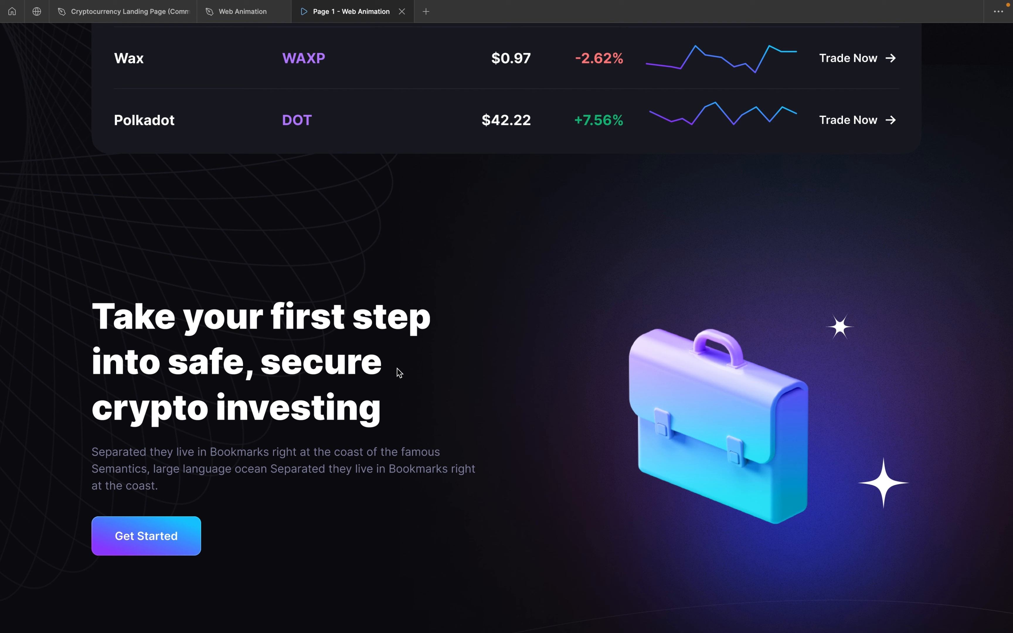
scroll(399, 372, down, 2)
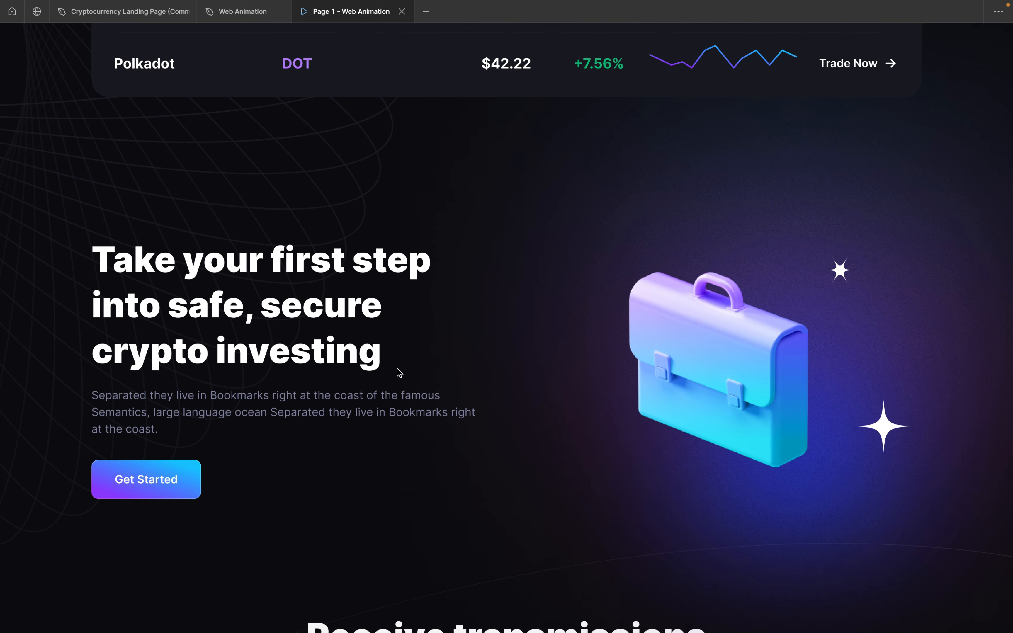
scroll(418, 358, down, 5)
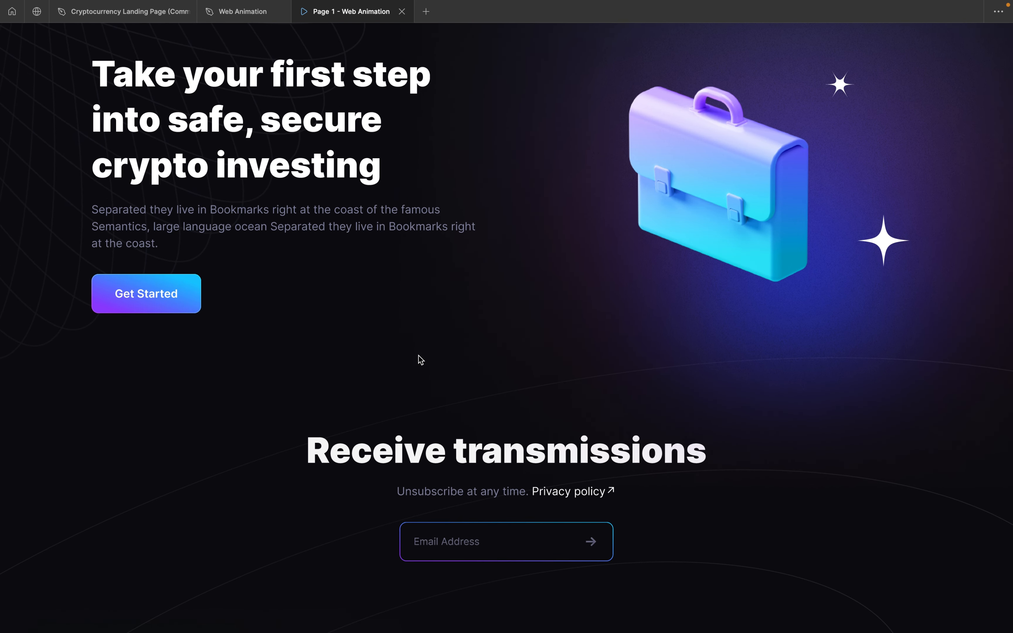
scroll(420, 360, down, 5)
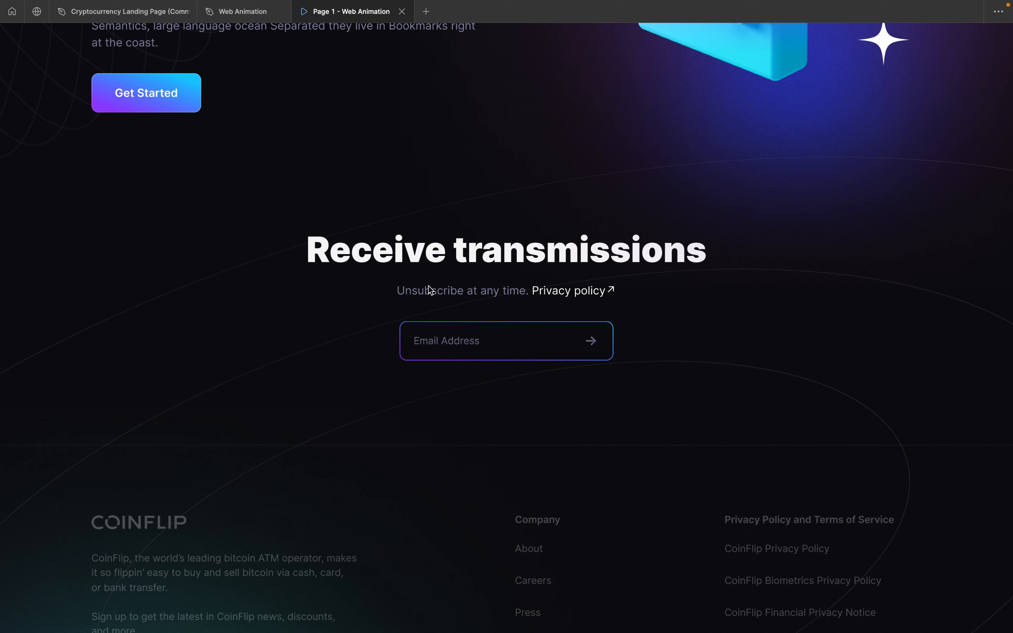
scroll(597, 551, down, 2)
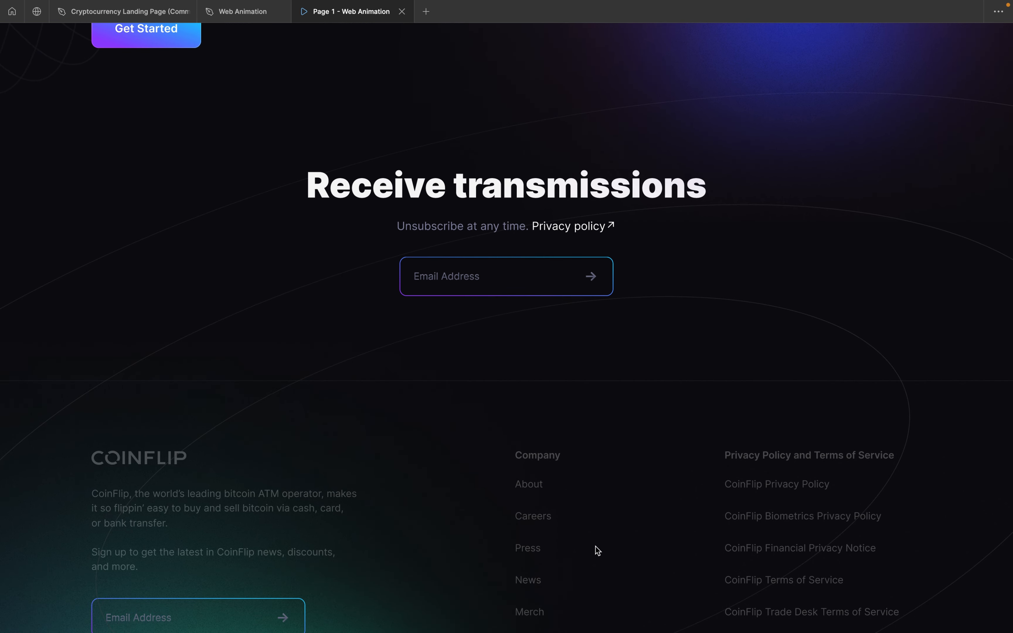
key(r)
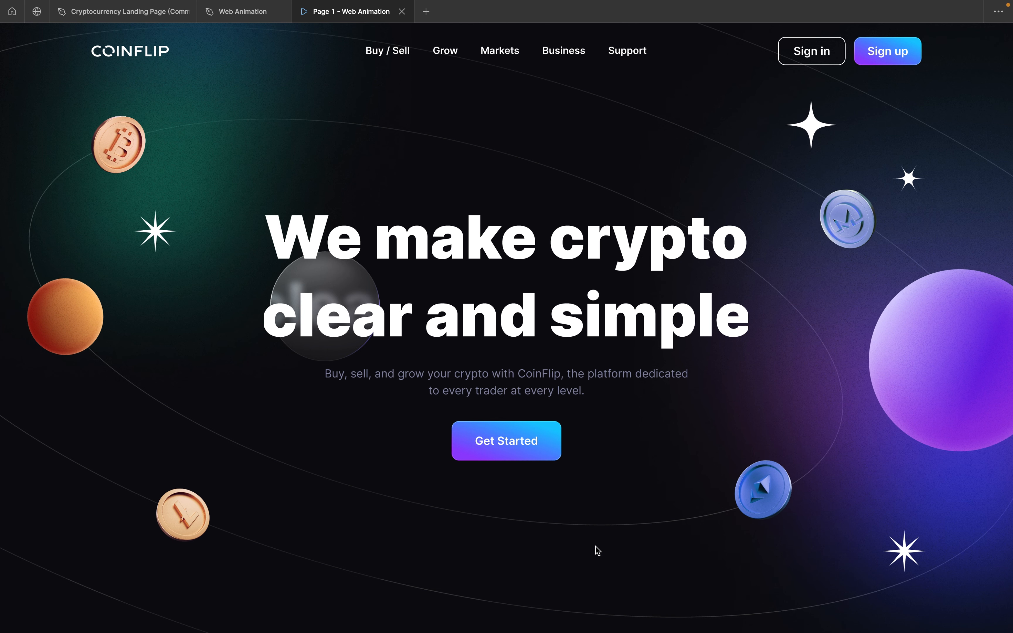